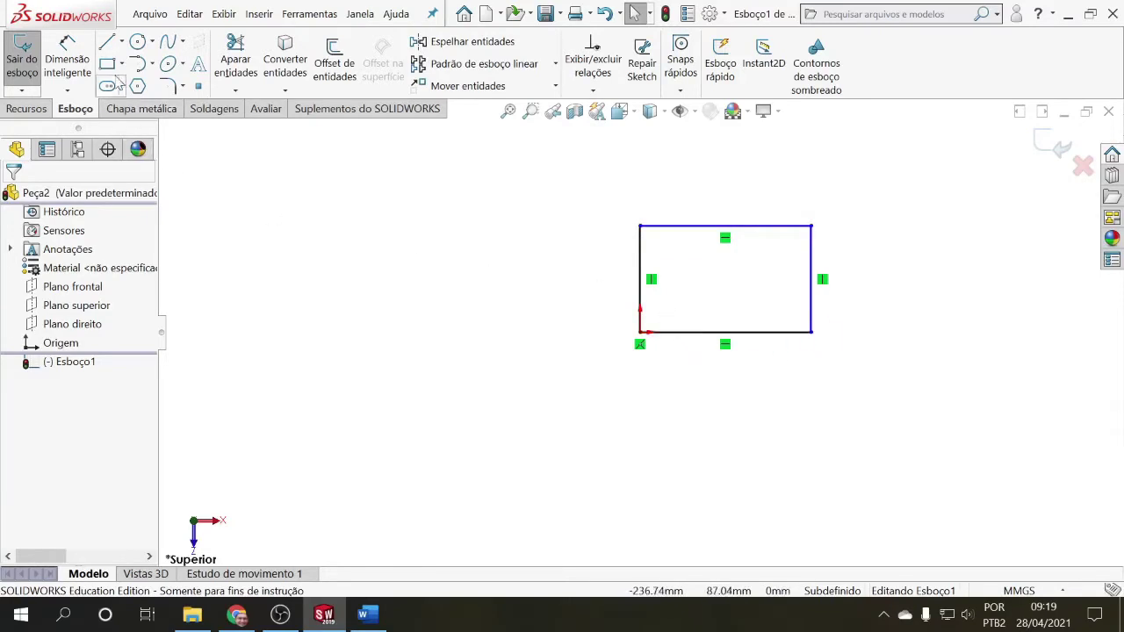
Draw a vertical line between the rectangle's upper and lower edges and delete it again.
{"action": "left_click", "coordinate": [106, 41]}
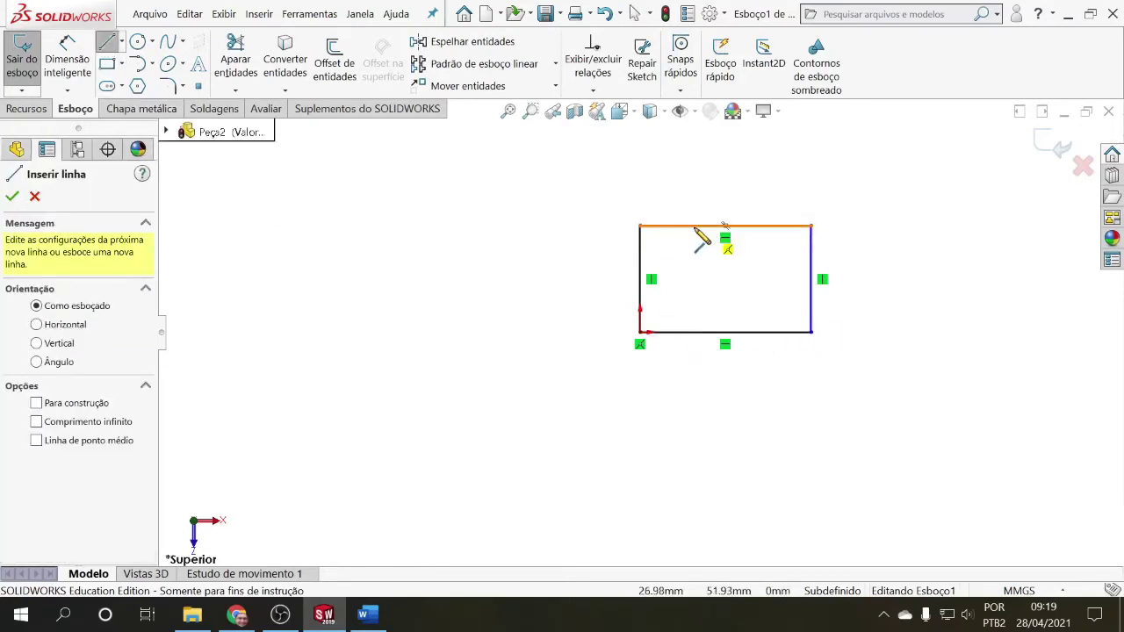
{"action": "left_click", "coordinate": [693, 226]}
{"action": "left_click", "coordinate": [694, 333]}
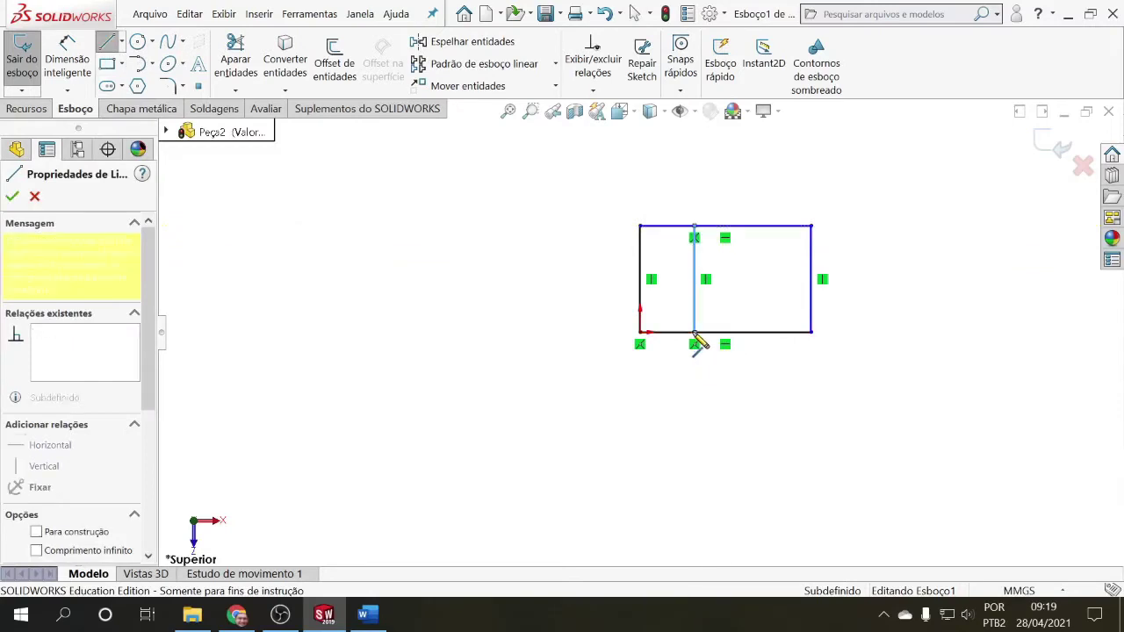
{"action": "key", "text": "Escape"}
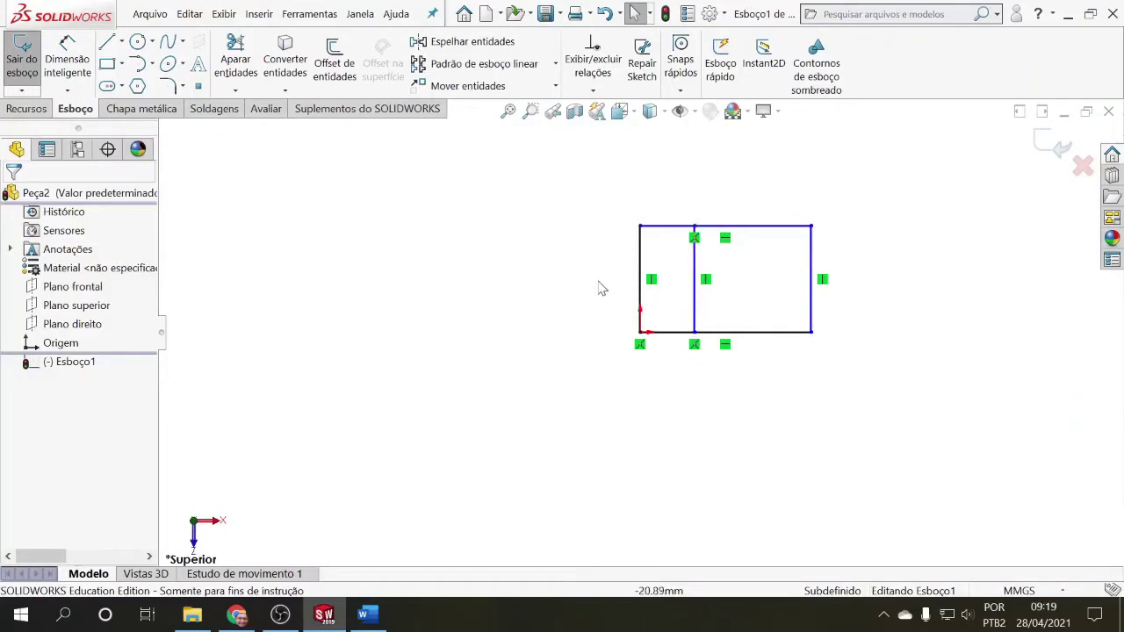
{"action": "left_click", "coordinate": [695, 311]}
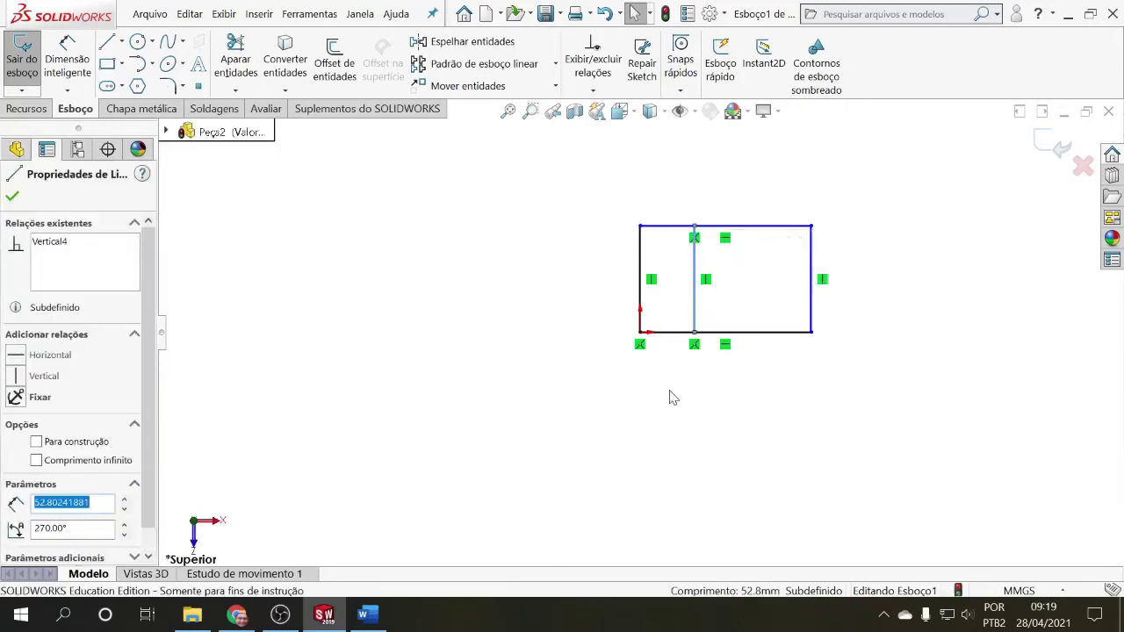
{"action": "key", "text": "Delete"}
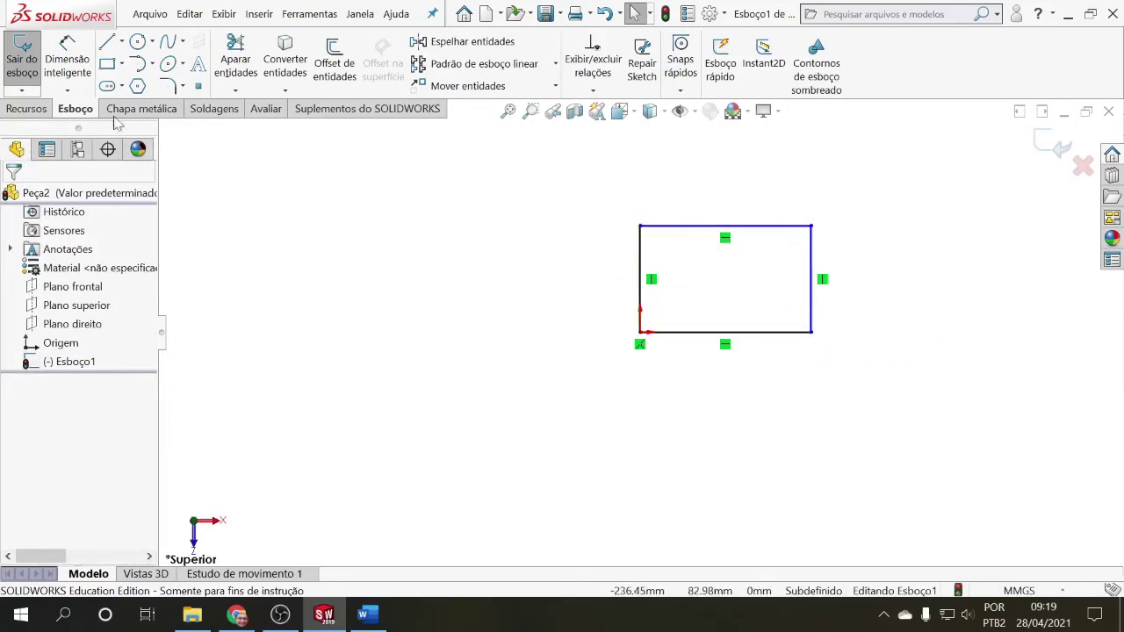
Dimension the rectangle's vertical edge at the origin to 50 mm.
{"action": "left_click", "coordinate": [68, 59]}
{"action": "left_click", "coordinate": [640, 285]}
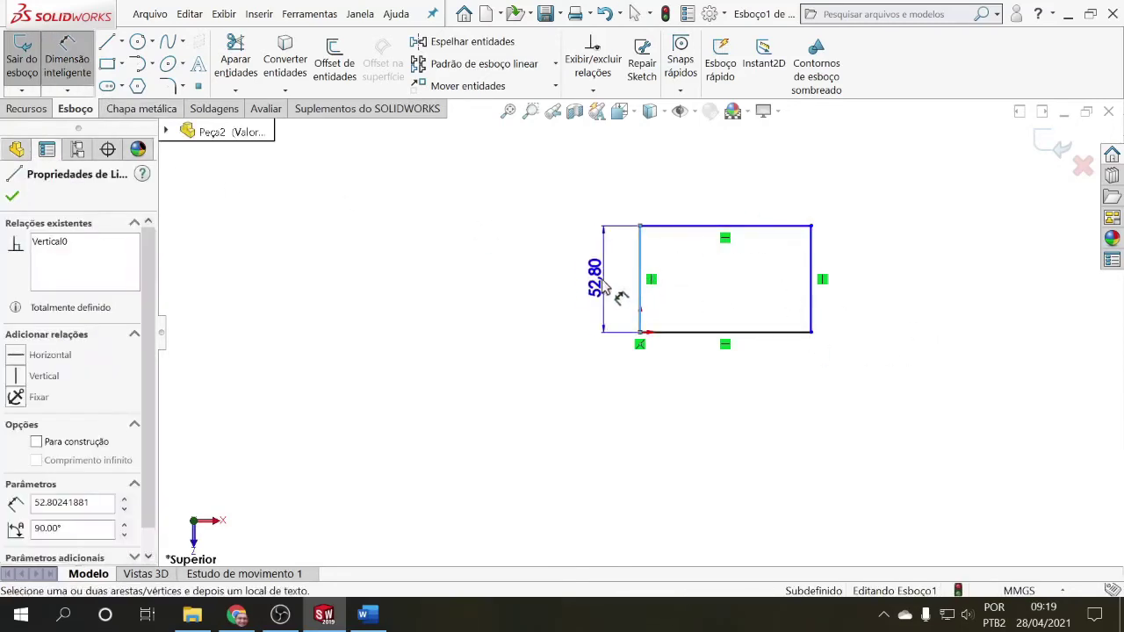
{"action": "left_click", "coordinate": [654, 294]}
{"action": "type", "text": "50"}
{"action": "key", "text": "Return"}
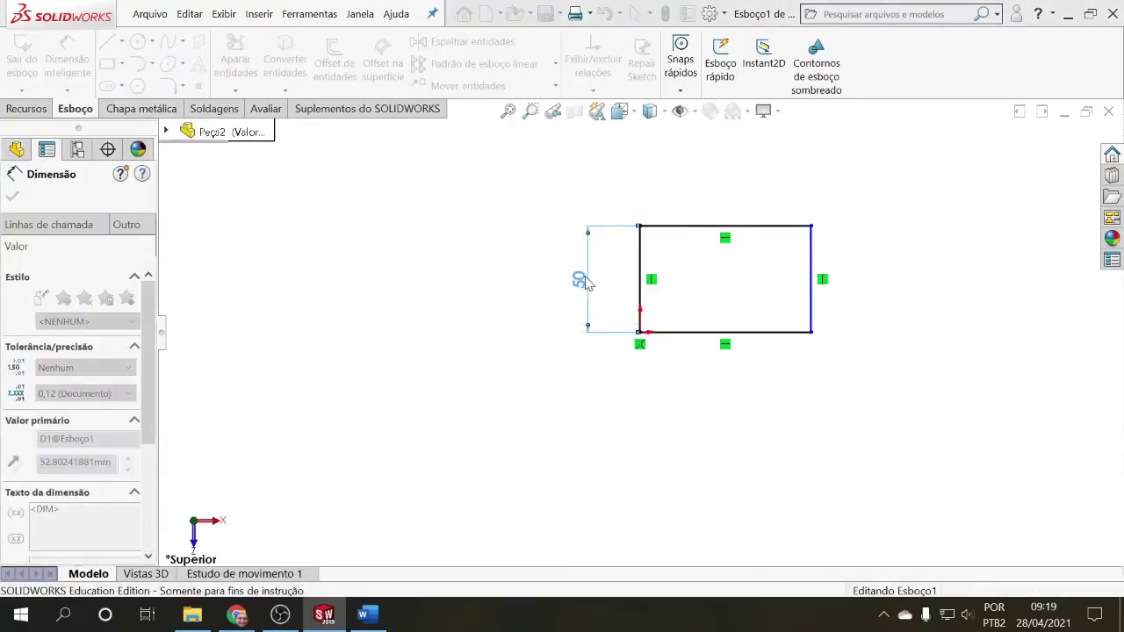
Dimension the rectangle's upper horizontal edge to 80 mm.
{"action": "left_click", "coordinate": [730, 226]}
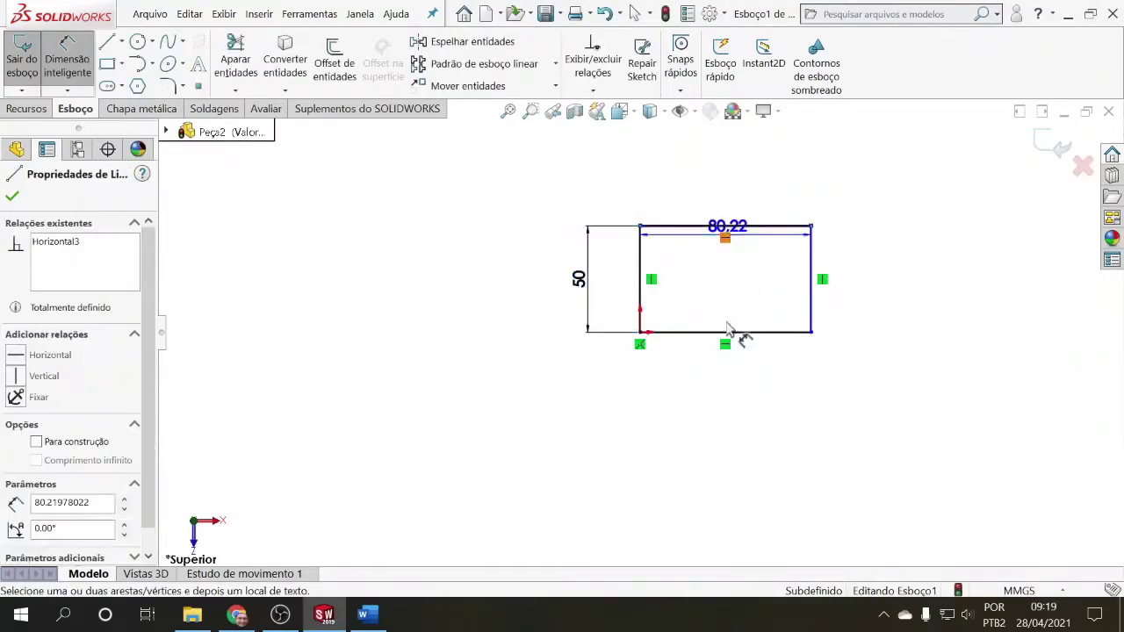
{"action": "left_click", "coordinate": [713, 192]}
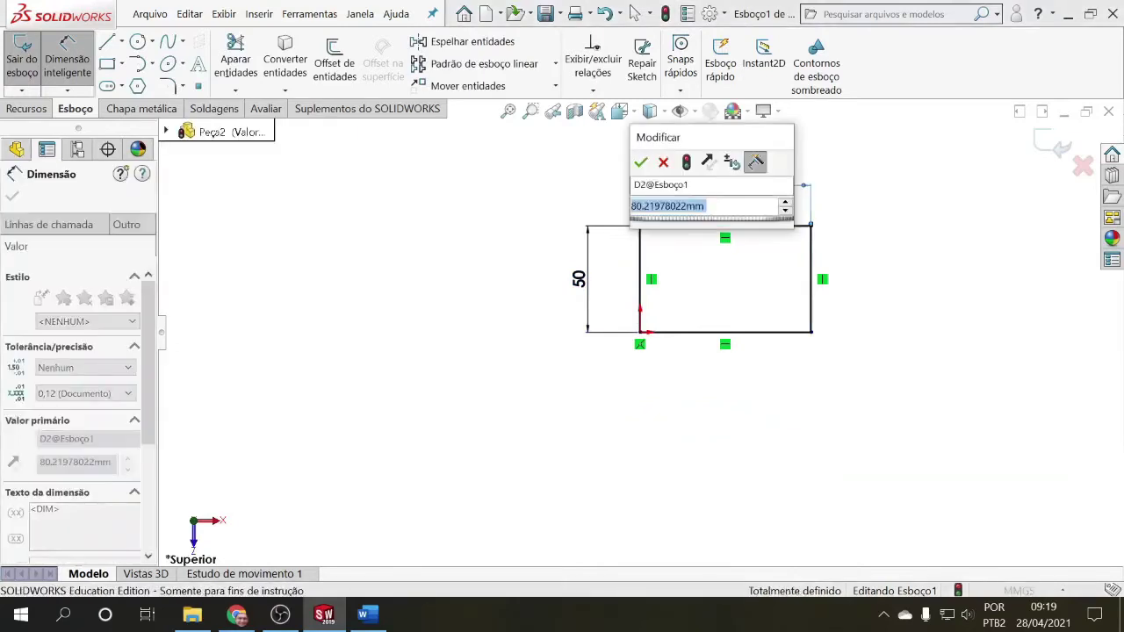
{"action": "type", "text": "80"}
{"action": "key", "text": "Return"}
{"action": "key", "text": "Escape"}
{"action": "scroll", "coordinate": [862, 305], "scroll_direction": "up", "scroll_amount": 3}
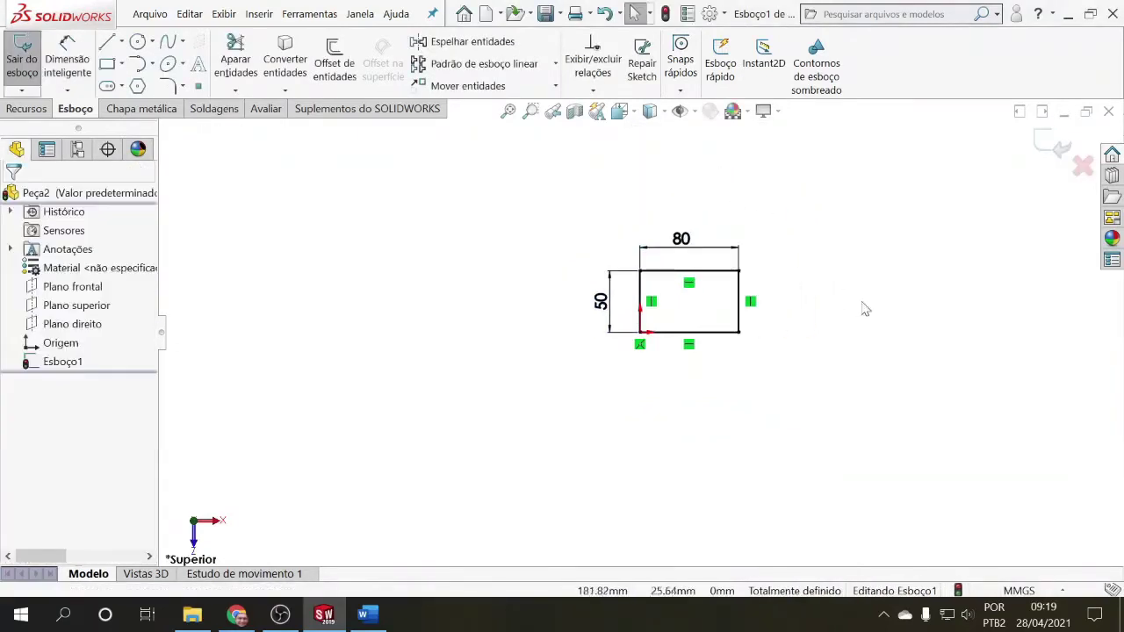
{"action": "scroll", "coordinate": [862, 305], "scroll_direction": "down", "scroll_amount": 2}
{"action": "scroll", "coordinate": [736, 295], "scroll_direction": "down", "scroll_amount": 1}
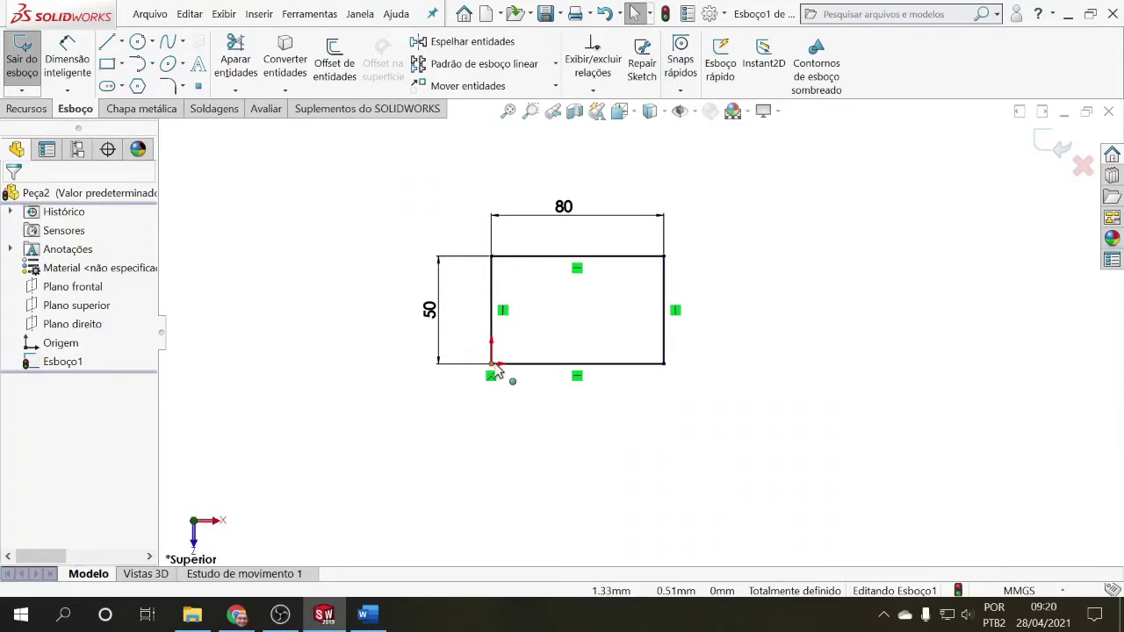
{"action": "left_click", "coordinate": [37, 110]}
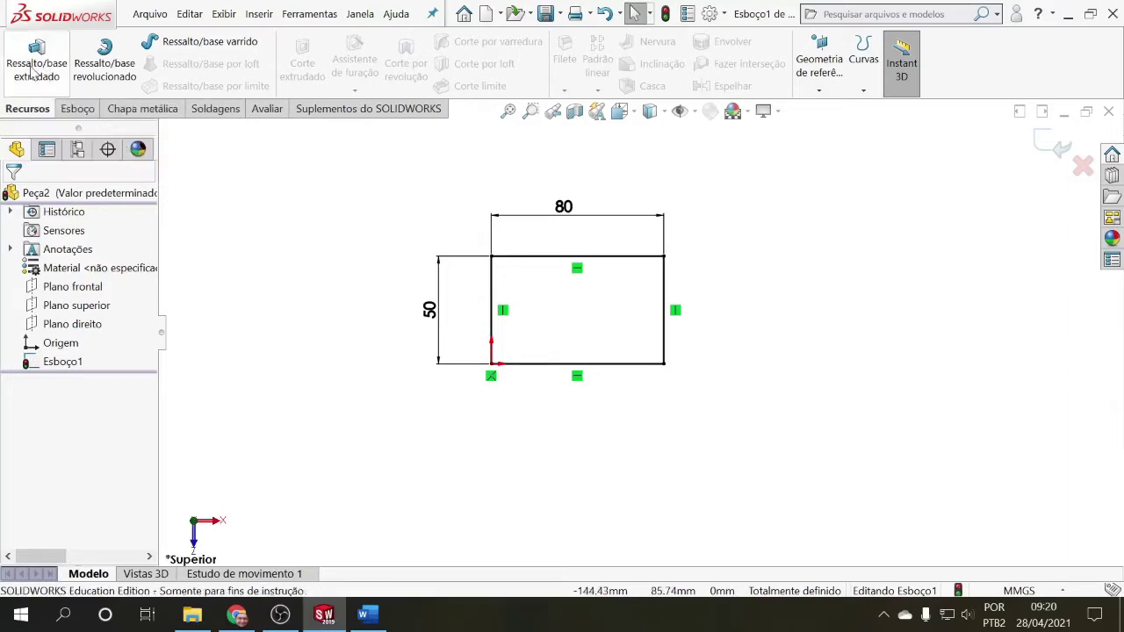
{"action": "left_click", "coordinate": [1053, 147]}
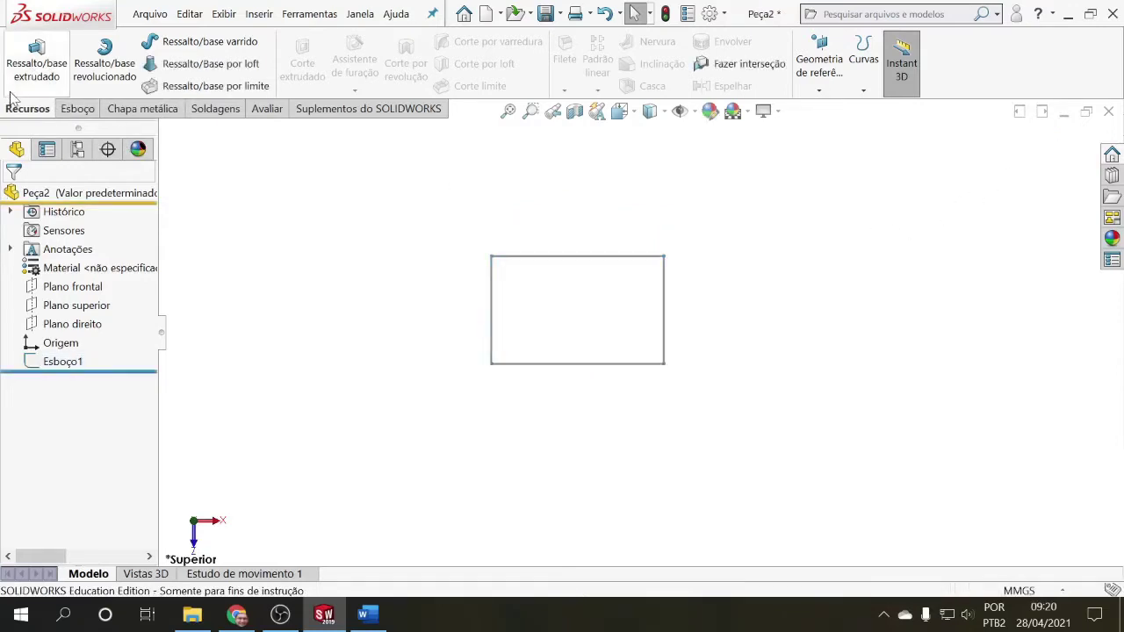
{"action": "left_click", "coordinate": [36, 55]}
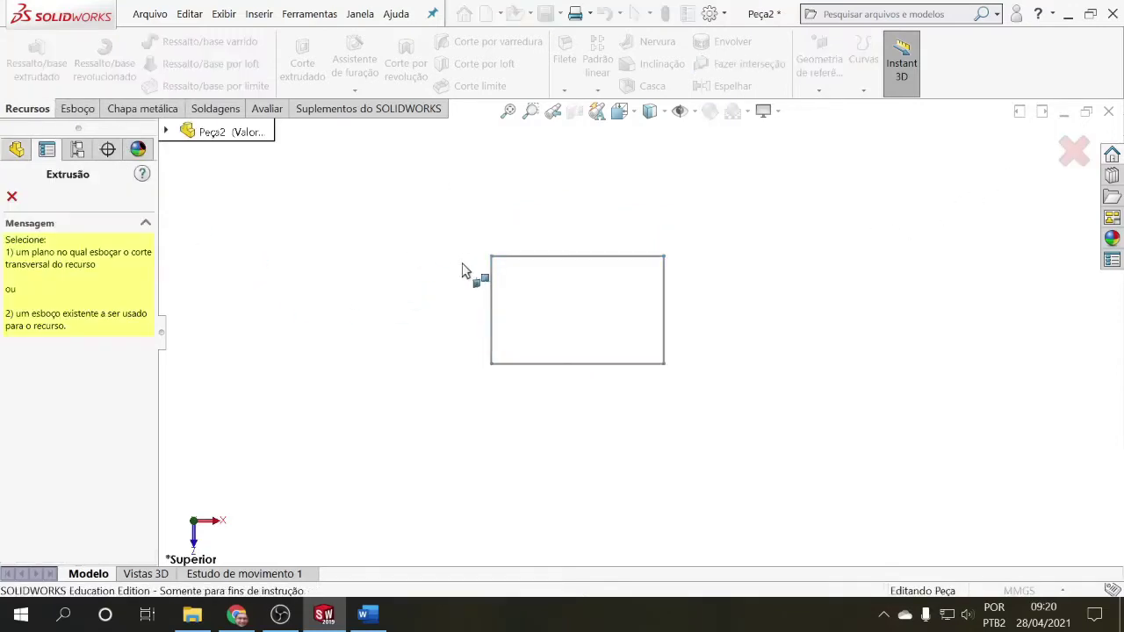
{"action": "left_click", "coordinate": [11, 196]}
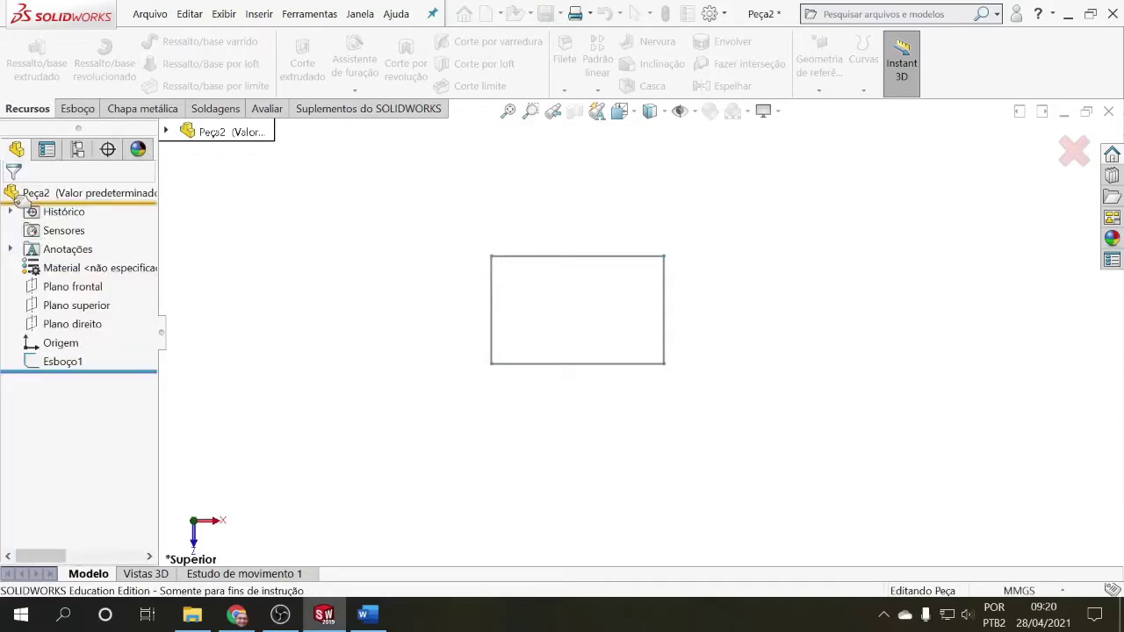
{"action": "left_click", "coordinate": [50, 361]}
{"action": "left_click", "coordinate": [39, 314]}
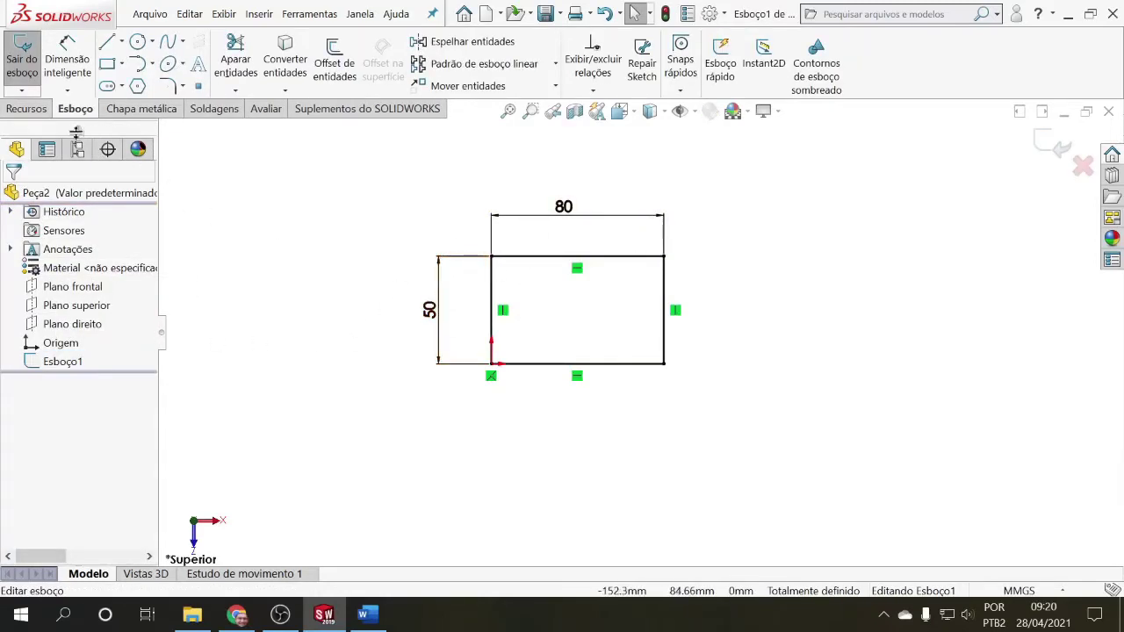
Try to extrude the rectangular profile upward to a blind depth of 44 mm.
{"action": "left_click", "coordinate": [26, 108]}
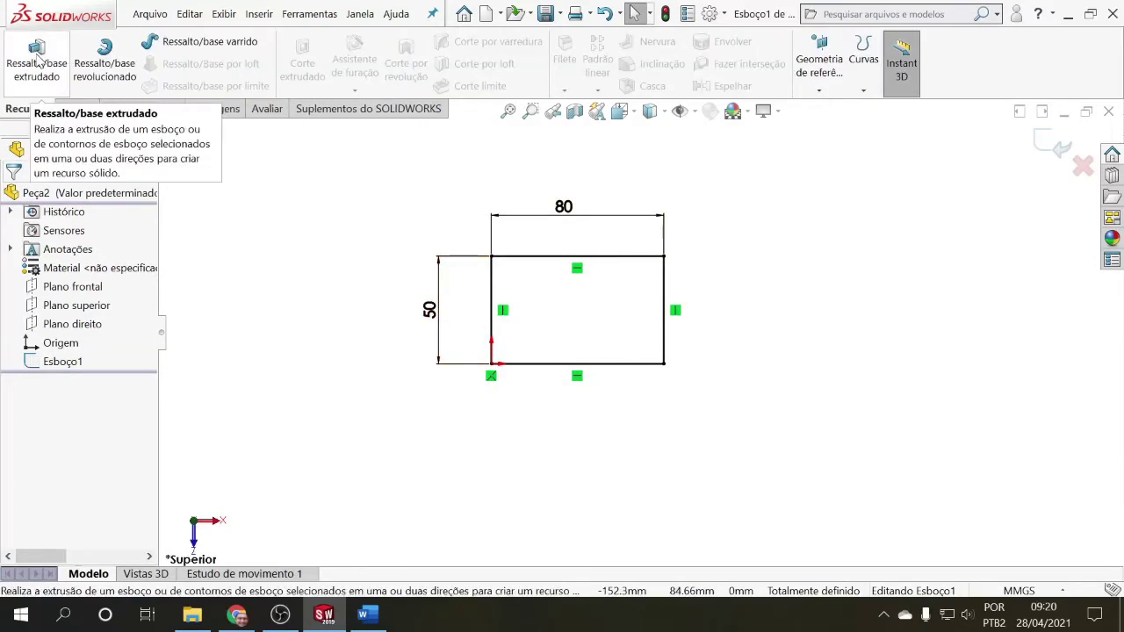
{"action": "left_click", "coordinate": [39, 63]}
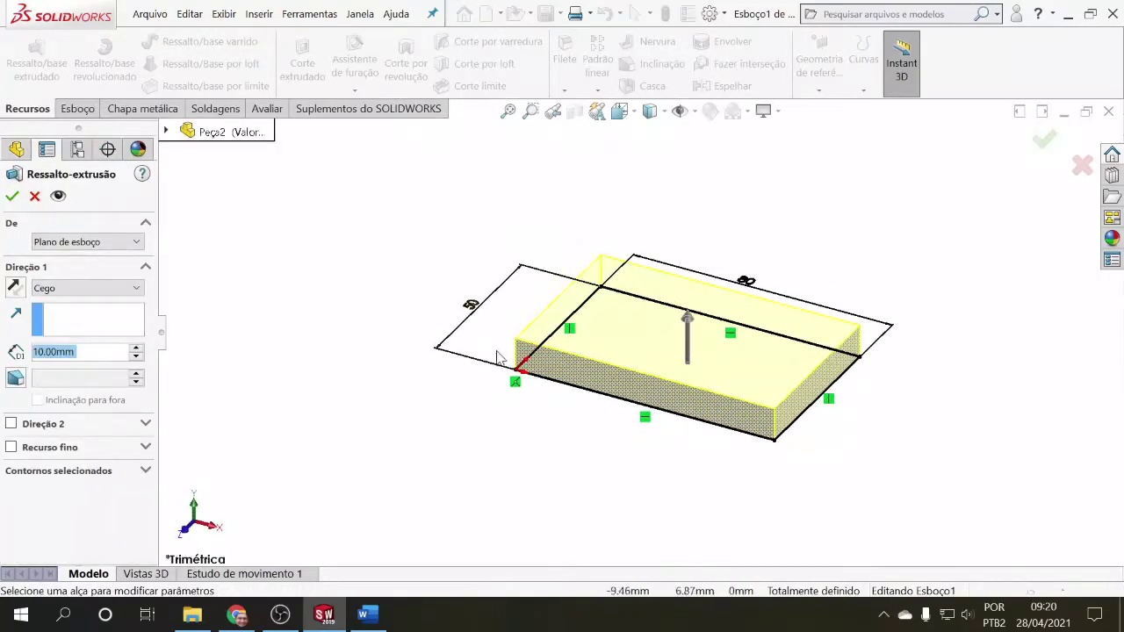
{"action": "mouse_move", "coordinate": [523, 389]}
{"action": "middle_mouse_down"}
{"action": "mouse_move", "coordinate": [479, 366]}
{"action": "mouse_move", "coordinate": [479, 424]}
{"action": "mouse_move", "coordinate": [527, 363]}
{"action": "mouse_move", "coordinate": [572, 374]}
{"action": "mouse_move", "coordinate": [539, 383]}
{"action": "mouse_move", "coordinate": [509, 354]}
{"action": "mouse_move", "coordinate": [532, 368]}
{"action": "mouse_move", "coordinate": [524, 378]}
{"action": "mouse_move", "coordinate": [517, 359]}
{"action": "mouse_move", "coordinate": [524, 394]}
{"action": "mouse_move", "coordinate": [531, 386]}
{"action": "middle_mouse_up"}
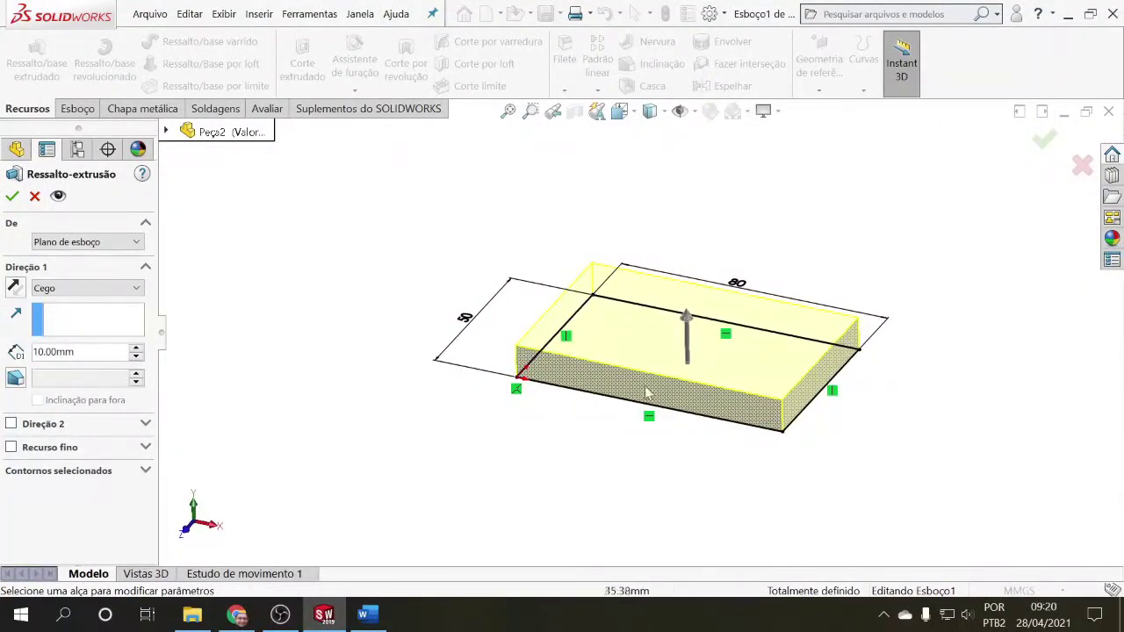
{"action": "left_click_drag", "start_coordinate": [690, 328], "coordinate": [667, 276]}
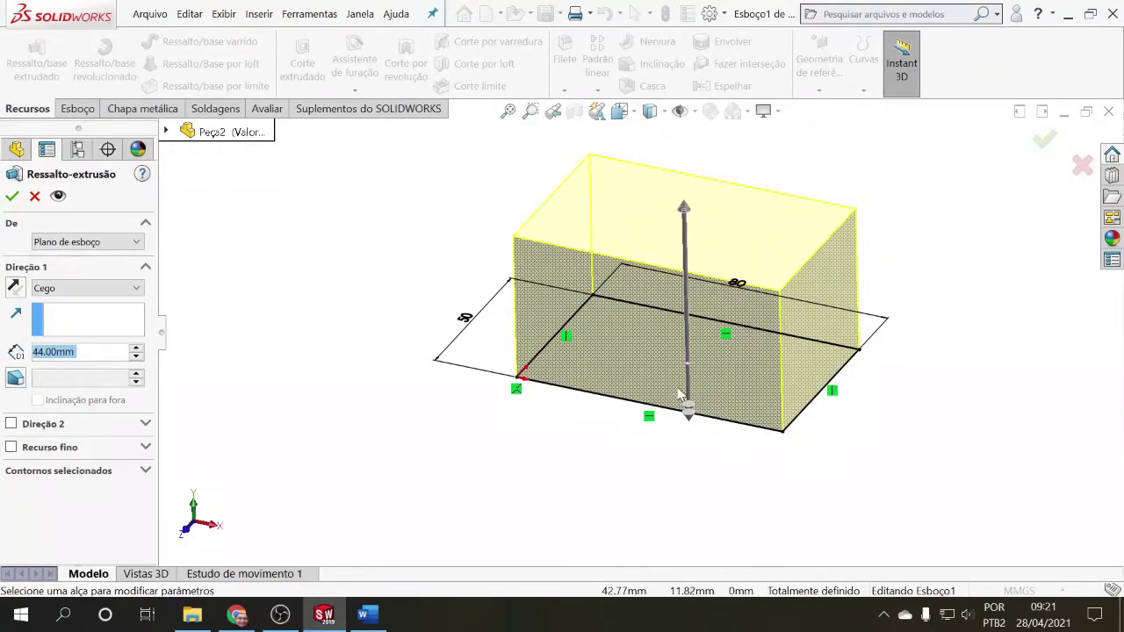
{"action": "key", "text": "Escape"}
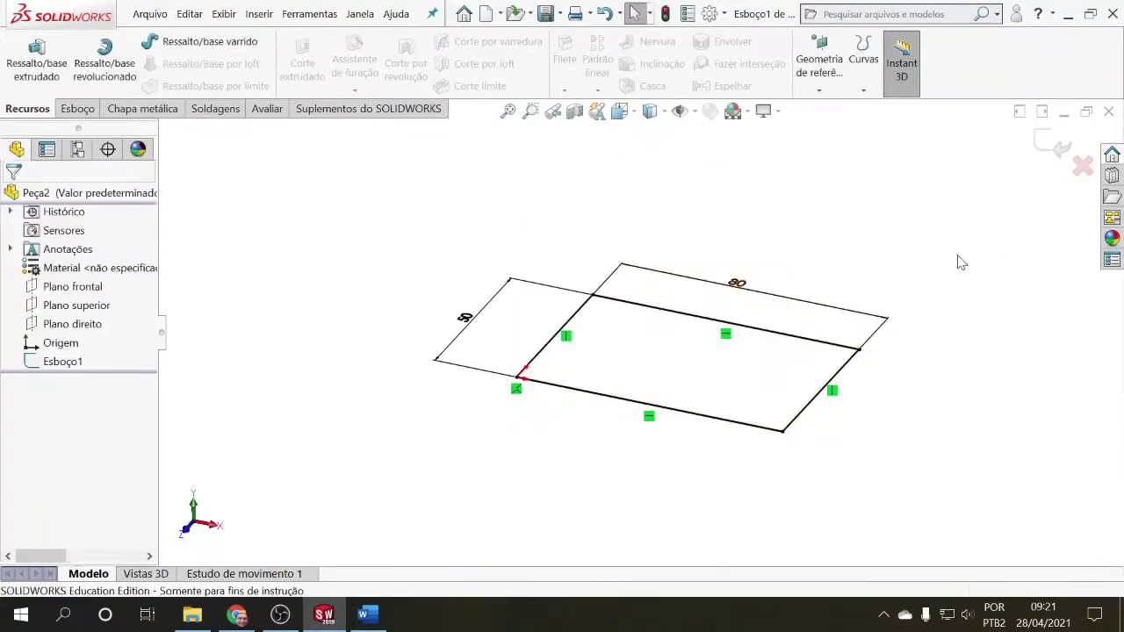
Delete the 80 mm dimension and the rectangle's rear horizontal edge, opposite the origin side.
{"action": "left_click", "coordinate": [780, 304]}
{"action": "key", "text": "Delete"}
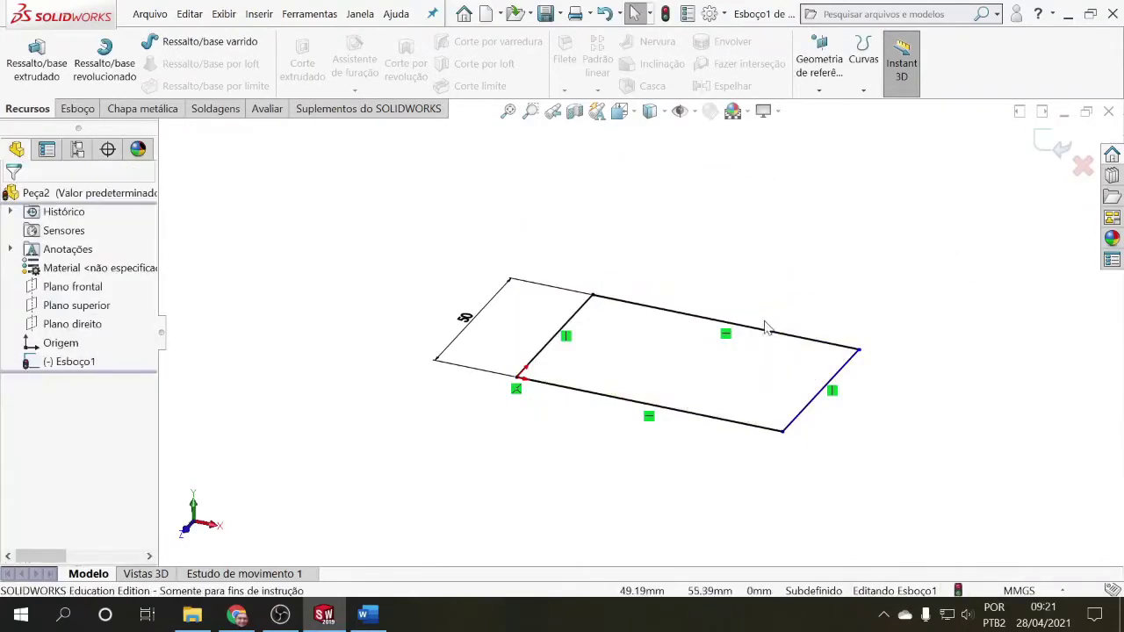
{"action": "left_click", "coordinate": [760, 331]}
{"action": "key", "text": "Delete"}
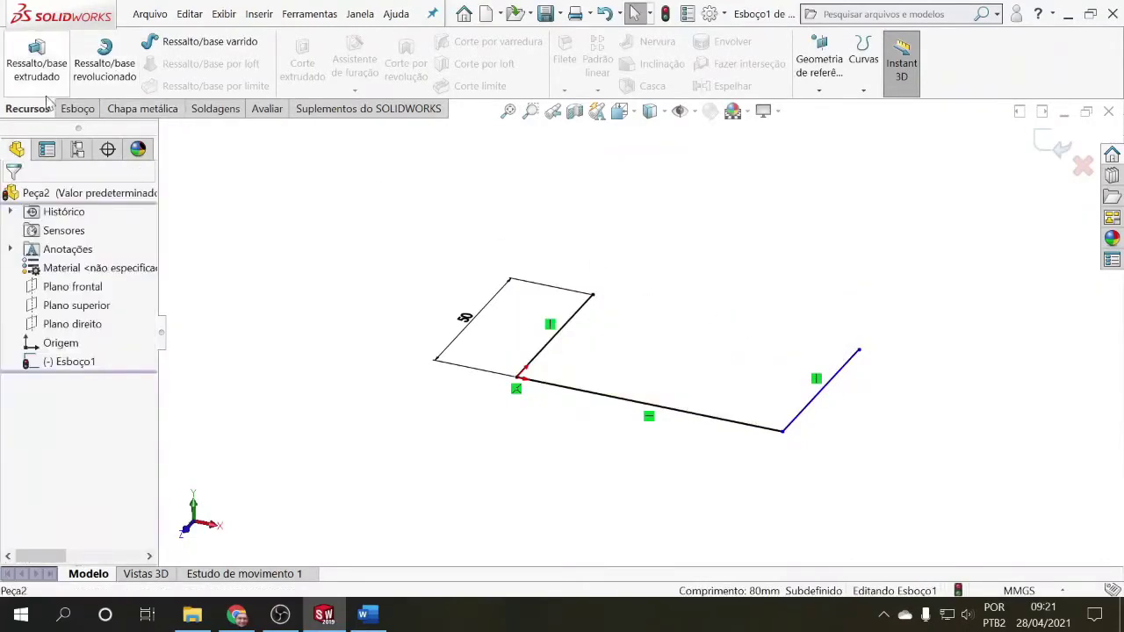
Close the open rear side of the profile with five connected lines that form a rectangular notch.
{"action": "left_click", "coordinate": [77, 108]}
{"action": "left_click", "coordinate": [106, 41]}
{"action": "left_click", "coordinate": [593, 295]}
{"action": "left_click", "coordinate": [659, 309]}
{"action": "left_click", "coordinate": [629, 337]}
{"action": "left_click", "coordinate": [766, 365]}
{"action": "left_click", "coordinate": [794, 337]}
{"action": "left_click", "coordinate": [859, 350]}
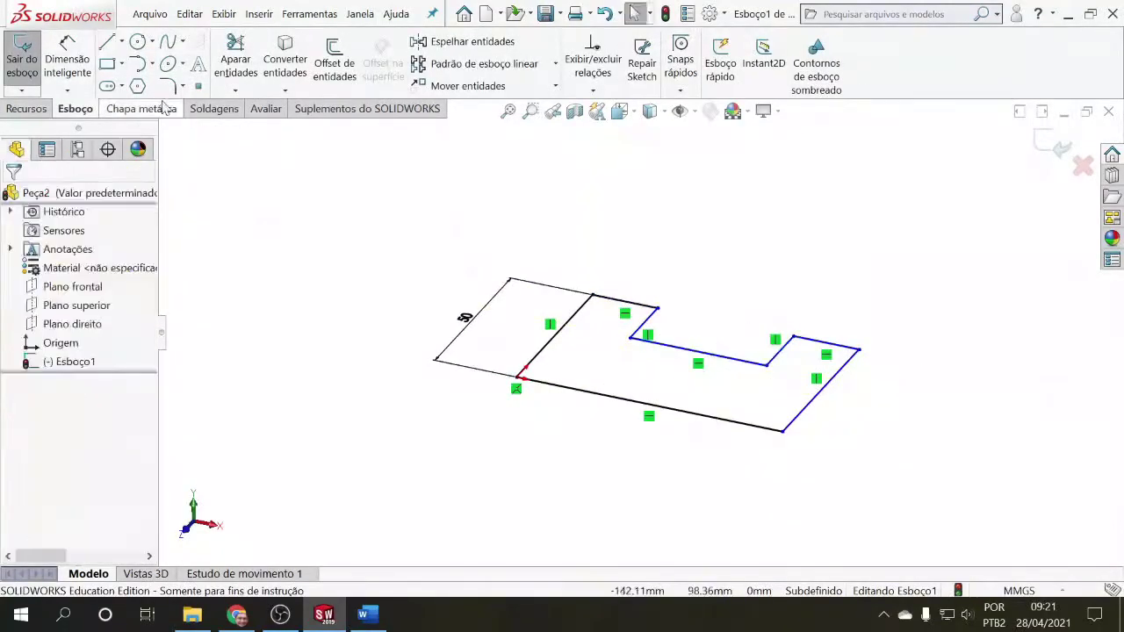
Dimension the depth of the notch on the side nearer the origin to 20 mm.
{"action": "type", "text": "30"}
{"action": "key", "text": "BackSpace"}
{"action": "key", "text": "BackSpace"}
{"action": "type", "text": "20"}
{"action": "key", "text": "Return"}
Dimension the offset between the two rear edges beside the notch to 5 mm.
{"action": "left_click", "coordinate": [825, 343]}
{"action": "left_click", "coordinate": [645, 305]}
{"action": "left_click", "coordinate": [875, 192]}
{"action": "type", "text": "5"}
{"action": "key", "text": "Return"}
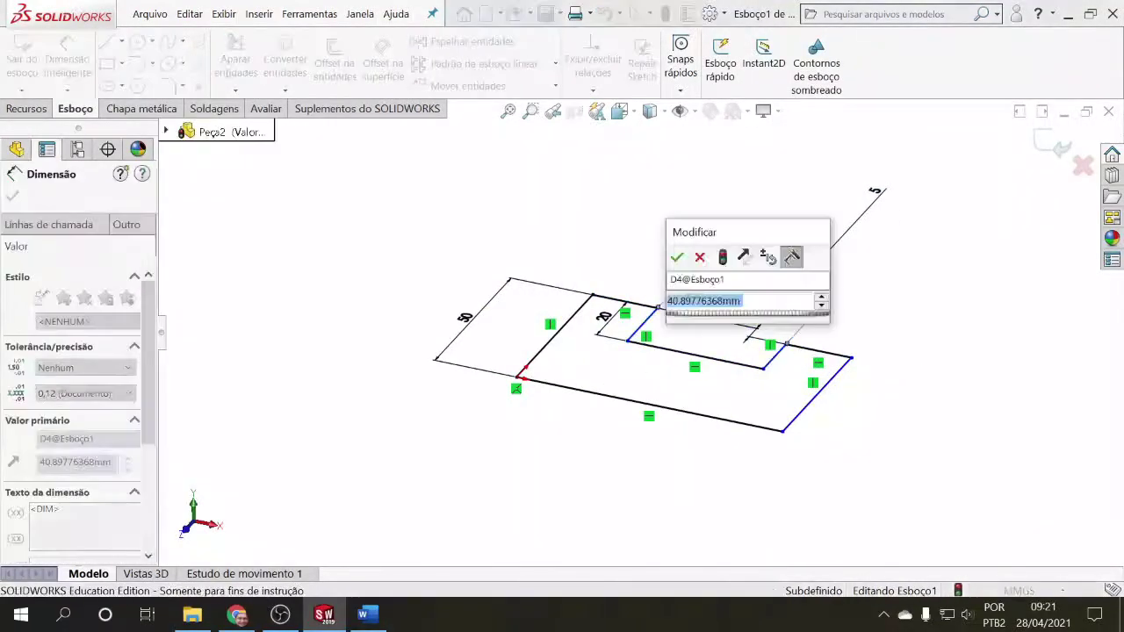
Dimension the notch opening to 40 mm and the rear edge on the side away from the origin to 20 mm.
{"action": "left_click", "coordinate": [849, 321]}
{"action": "type", "text": "20"}
{"action": "key", "text": "Return"}
{"action": "key", "text": "Escape"}
Dimension the profile's long front edge starting at the origin, keeping it at 80 mm.
{"action": "left_click", "coordinate": [68, 57]}
{"action": "left_click", "coordinate": [645, 404]}
{"action": "left_click", "coordinate": [612, 433]}
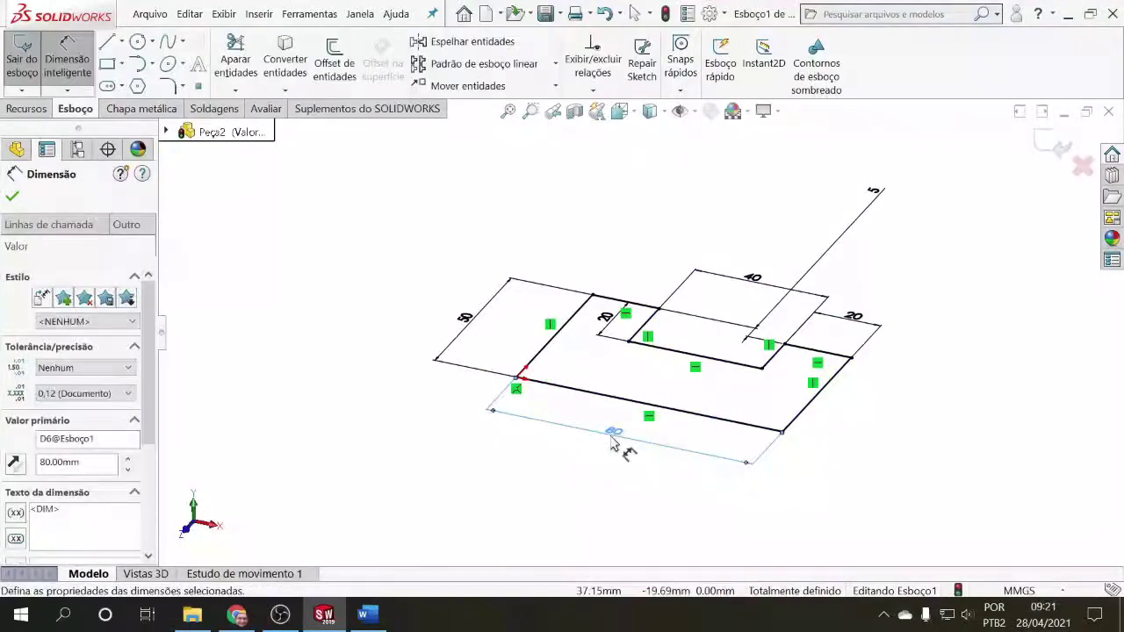
{"action": "key", "text": "Escape"}
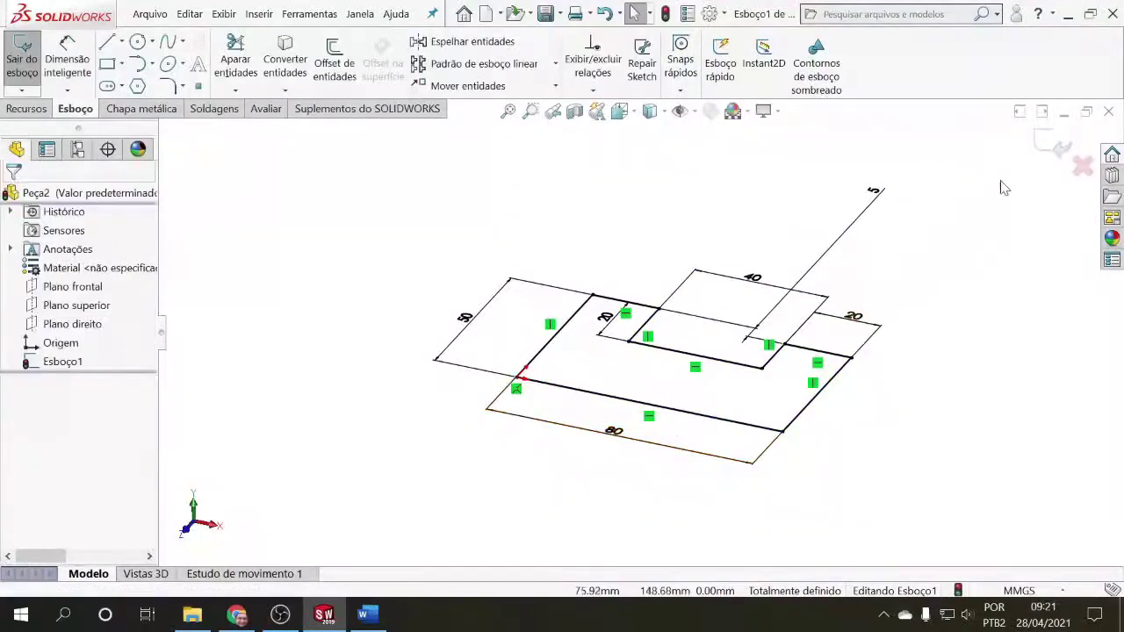
Extrude the notched profile upward as a boss with a blind depth of 35 mm.
{"action": "left_click", "coordinate": [26, 108]}
{"action": "left_click", "coordinate": [37, 75]}
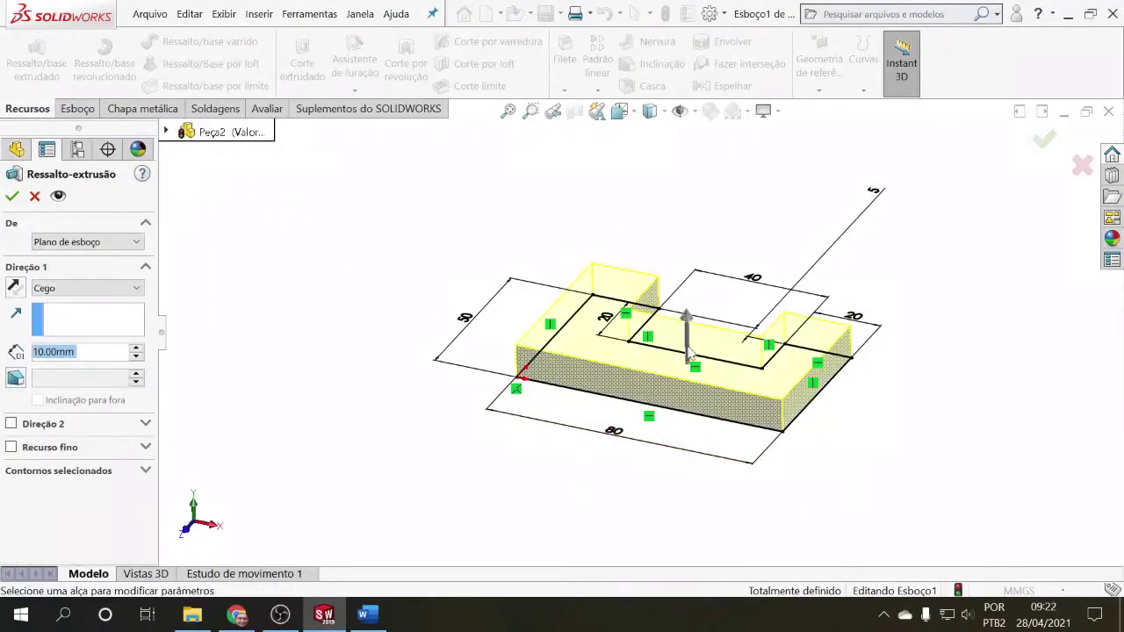
{"action": "left_click_drag", "start_coordinate": [689, 351], "coordinate": [686, 239]}
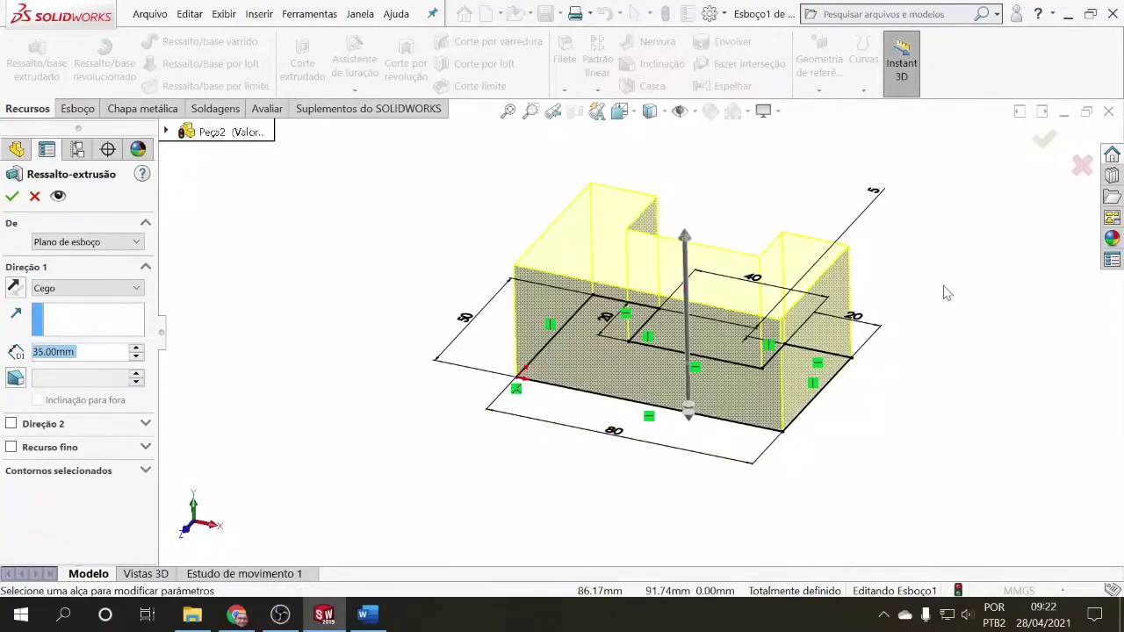
{"action": "middle_click_drag", "start_coordinate": [947, 292], "coordinate": [915, 290]}
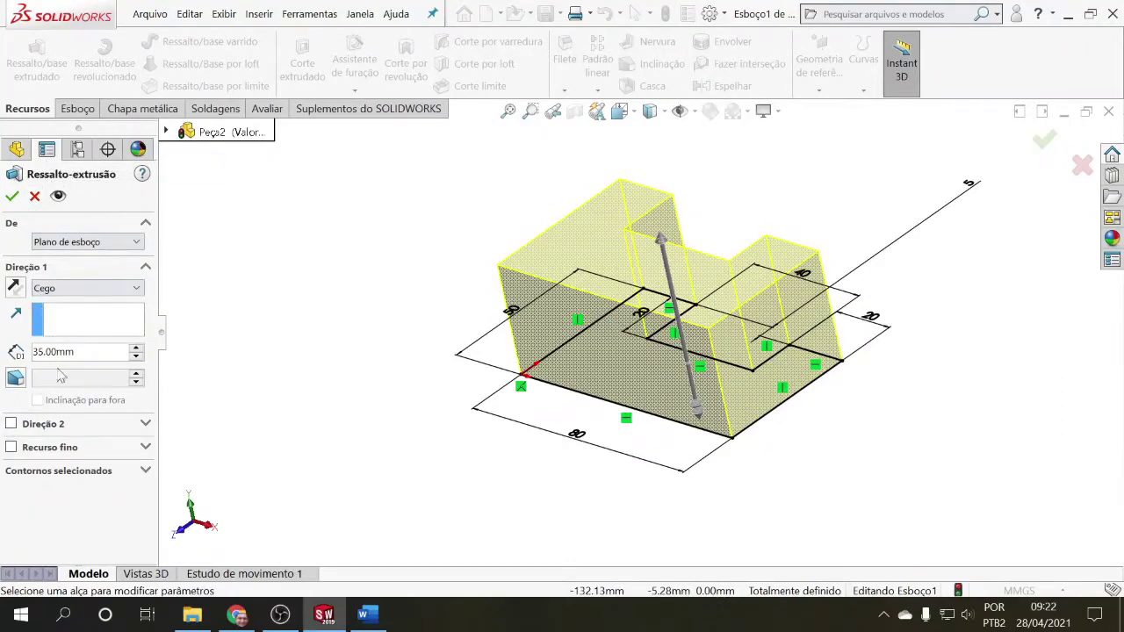
{"action": "left_click", "coordinate": [145, 223]}
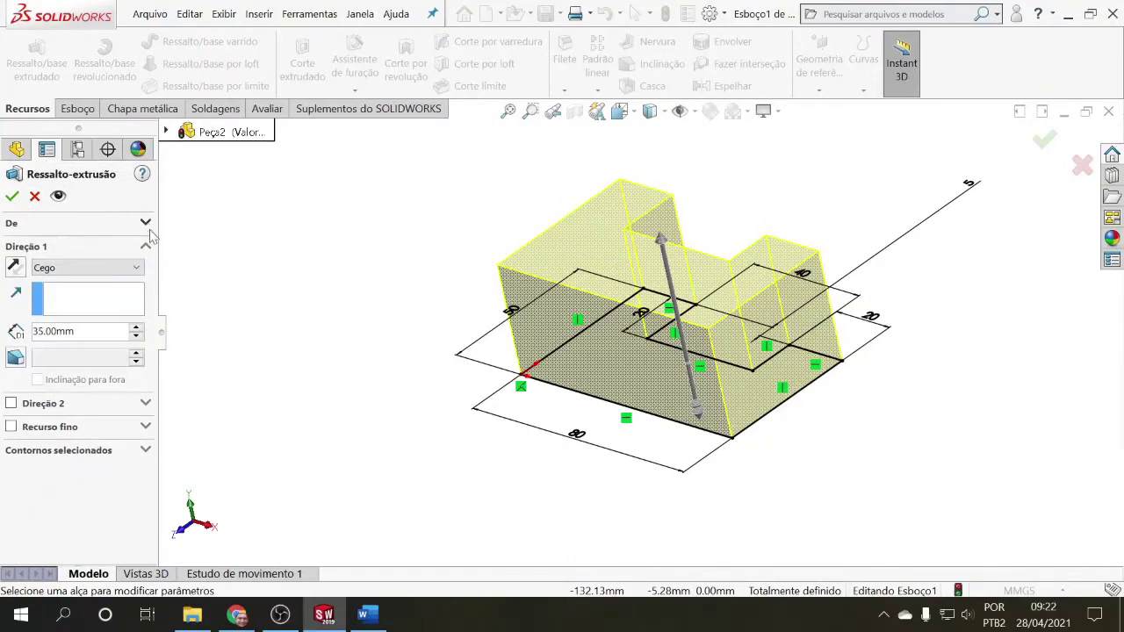
{"action": "left_click", "coordinate": [147, 246]}
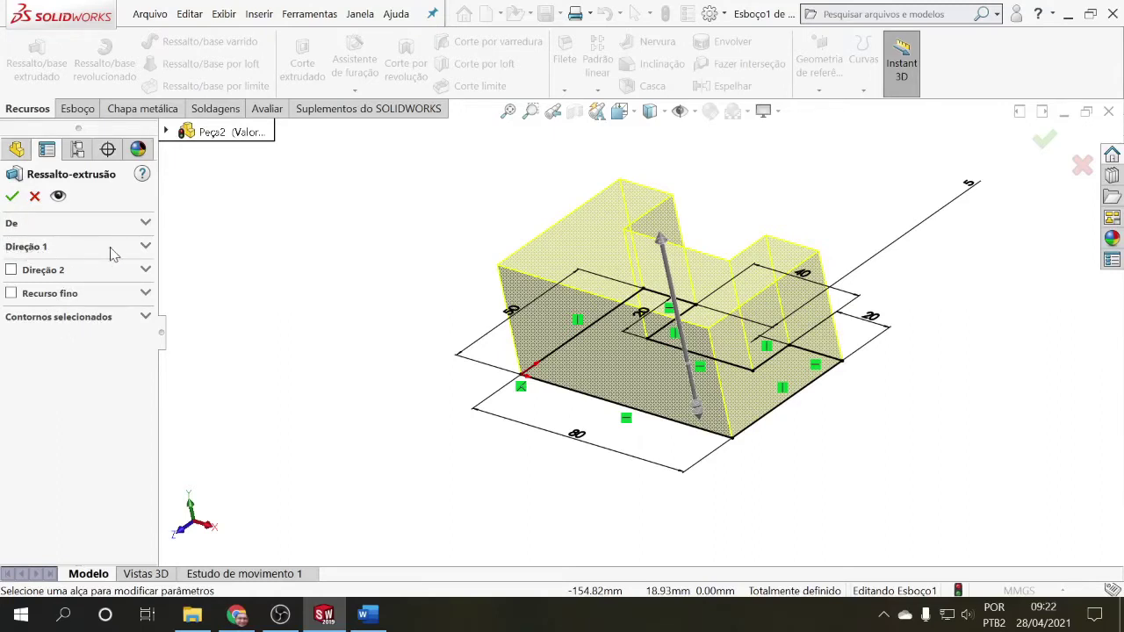
{"action": "left_click", "coordinate": [145, 248]}
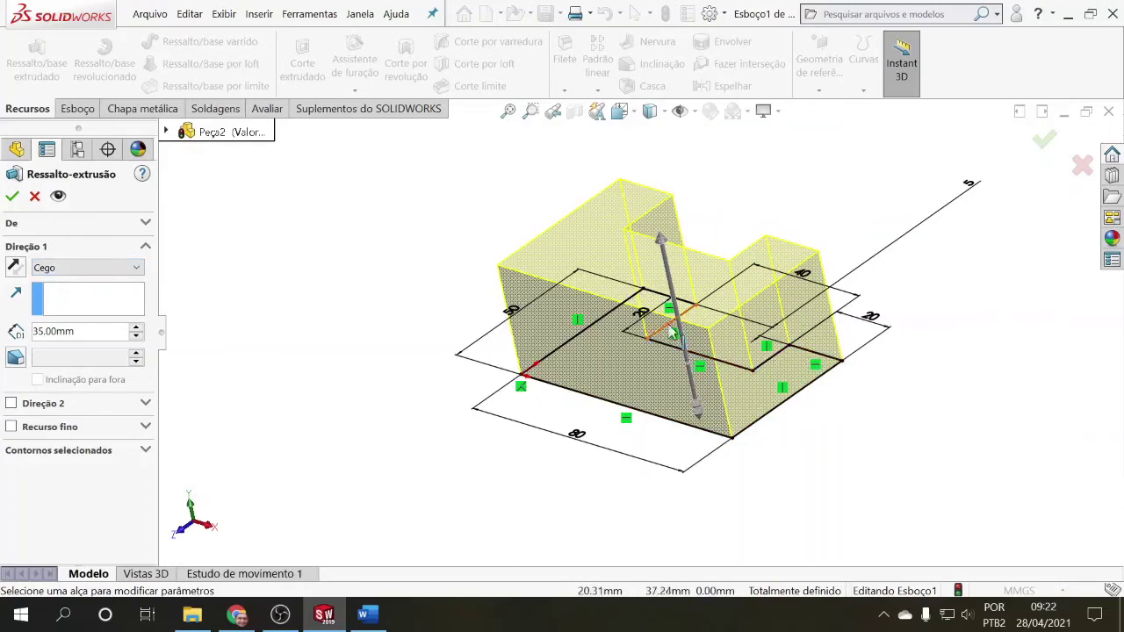
{"action": "left_click", "coordinate": [146, 225]}
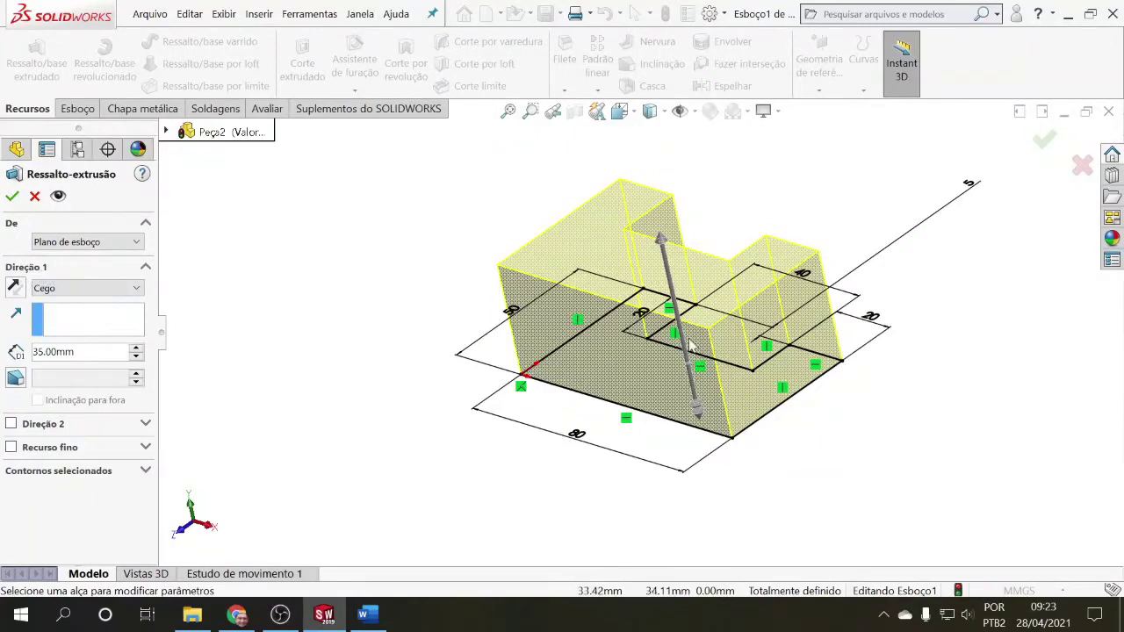
Reverse the boss extrusion's direction to preview it downward, and restore the upward direction.
{"action": "left_click", "coordinate": [14, 289]}
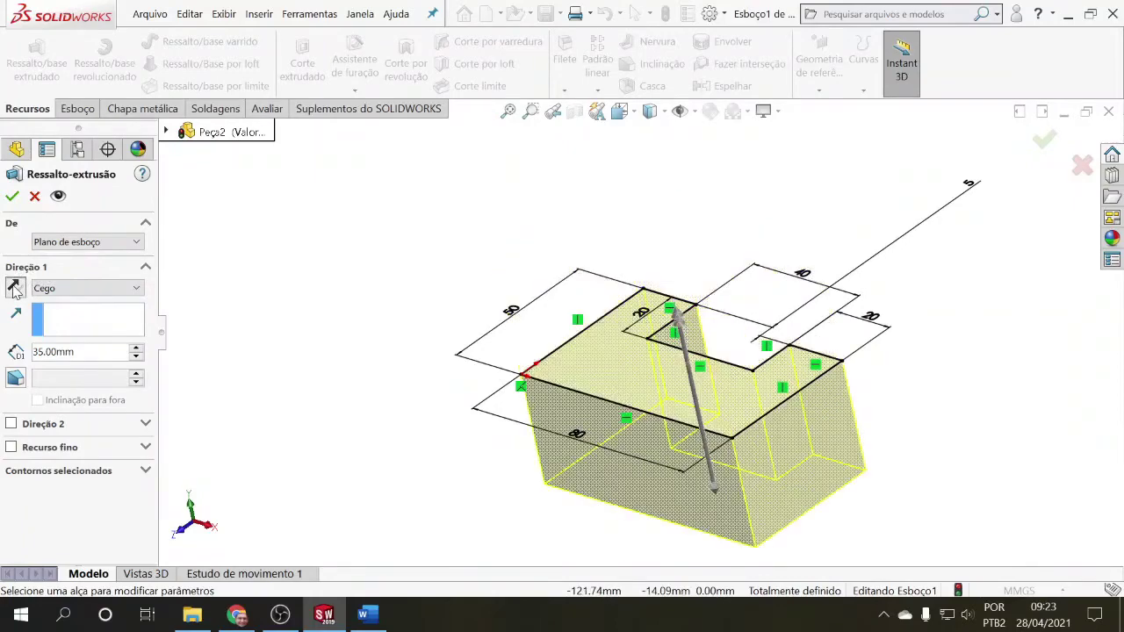
{"action": "left_click", "coordinate": [15, 288]}
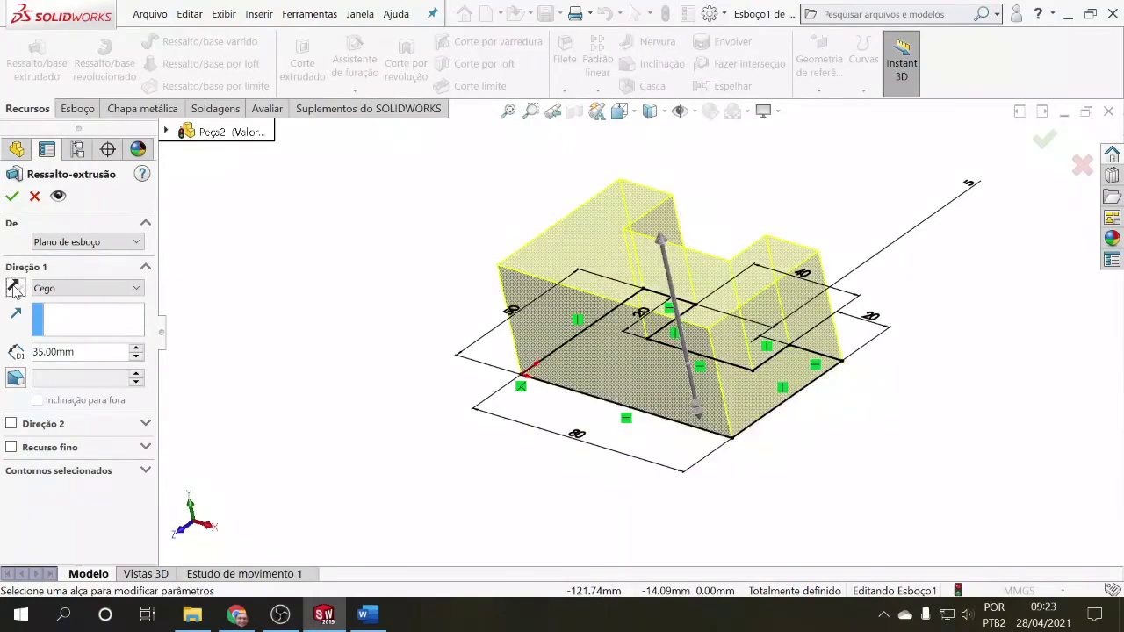
{"action": "left_click", "coordinate": [14, 288]}
{"action": "left_click", "coordinate": [14, 288]}
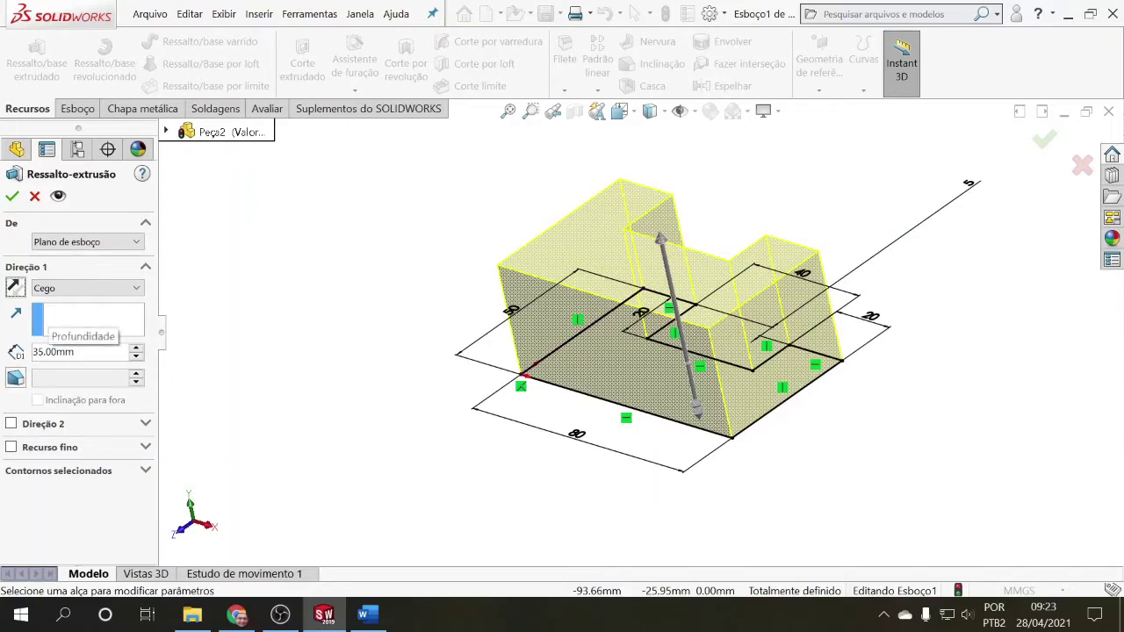
Set the boss extrusion's blind depth to 50 mm.
{"action": "left_click", "coordinate": [136, 349]}
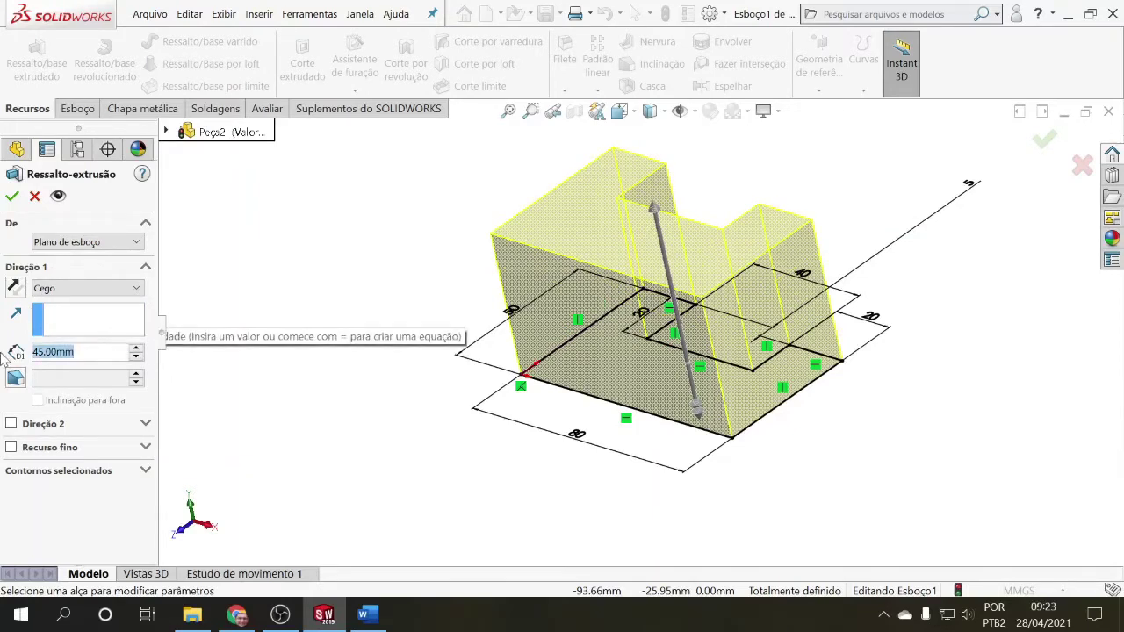
{"action": "type", "text": "50"}
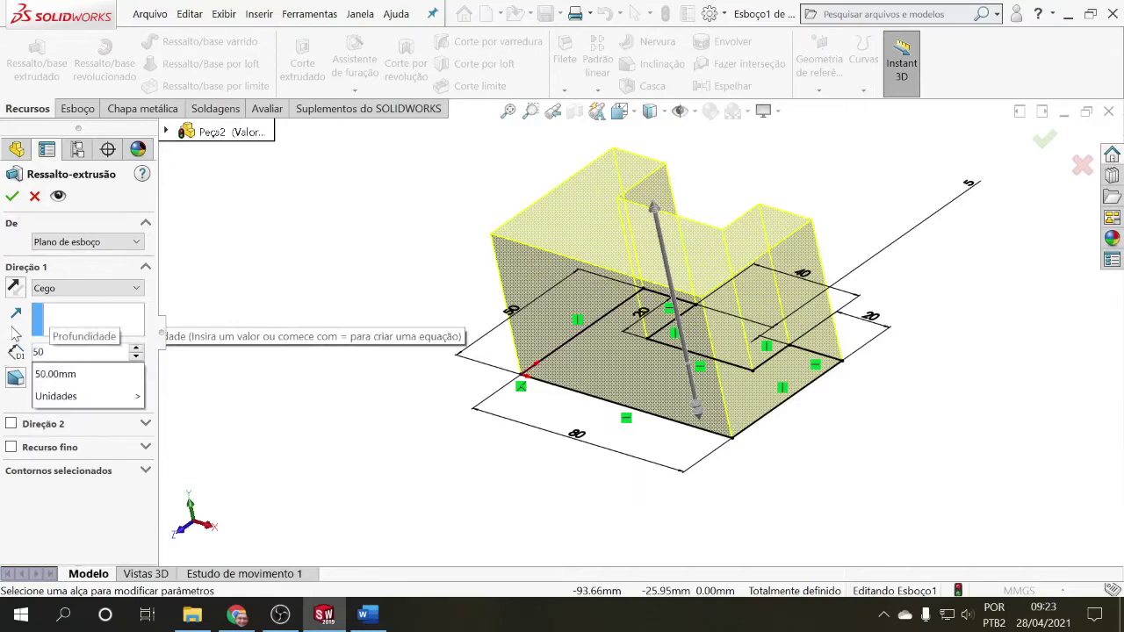
{"action": "key", "text": "Return"}
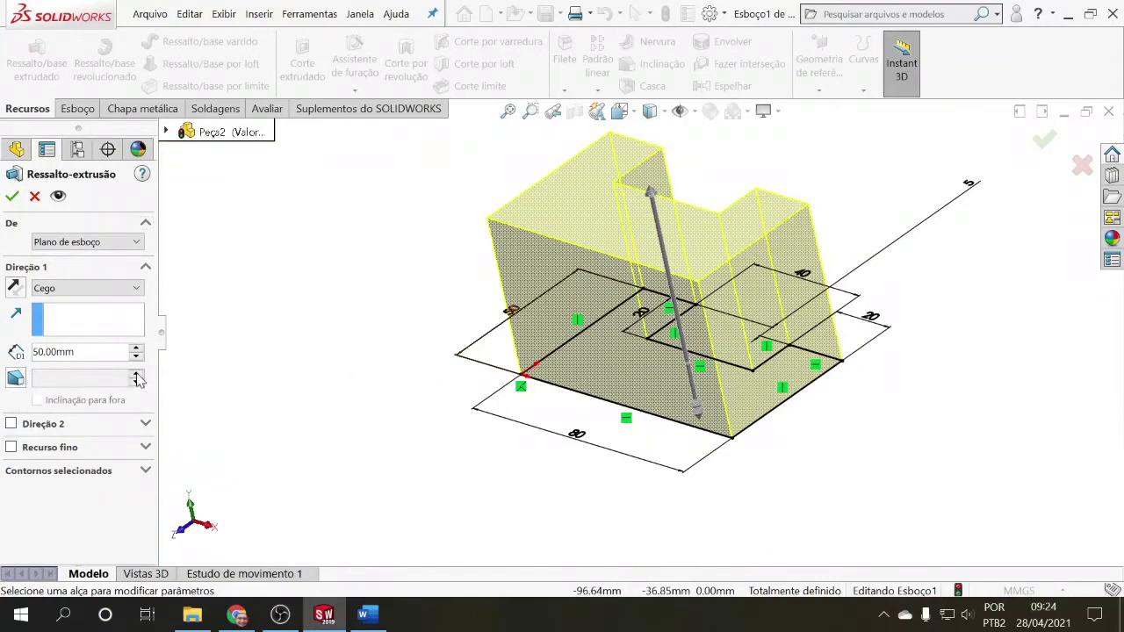
Turn on draft for the boss extrusion, try several inward angles and set the draft angle to 3°.
{"action": "left_click", "coordinate": [16, 379]}
{"action": "left_click", "coordinate": [138, 374]}
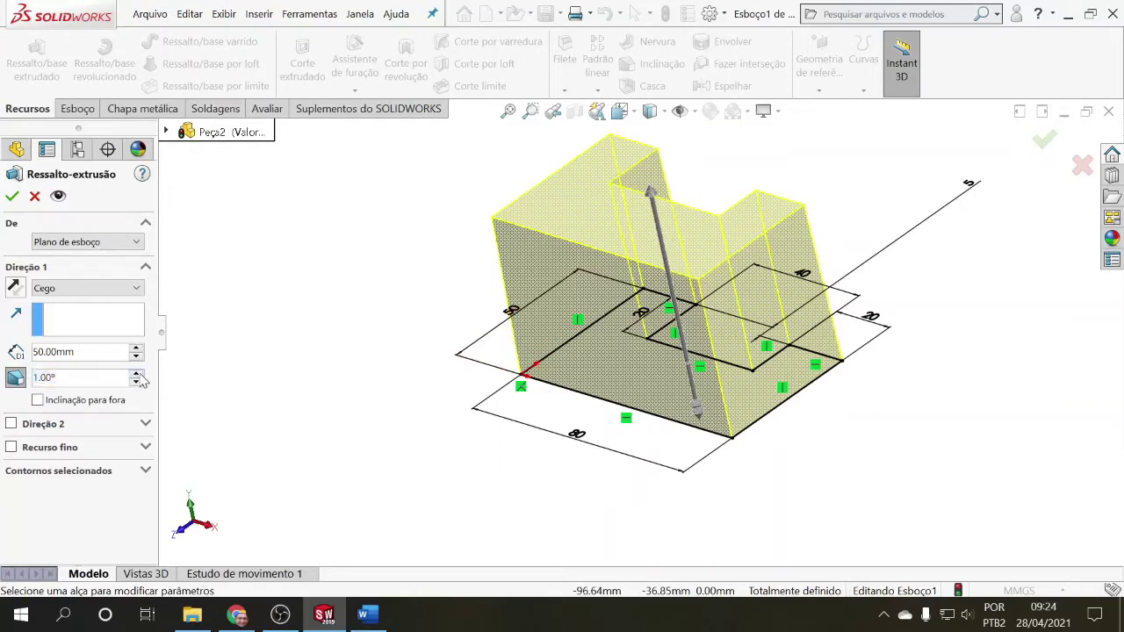
{"action": "left_click", "coordinate": [138, 374]}
{"action": "left_click", "coordinate": [138, 374]}
{"action": "left_click", "coordinate": [137, 374]}
{"action": "left_click", "coordinate": [137, 374]}
{"action": "left_click", "coordinate": [138, 374]}
{"action": "left_click", "coordinate": [138, 374]}
{"action": "left_click", "coordinate": [137, 374]}
{"action": "left_click", "coordinate": [138, 374]}
{"action": "left_click", "coordinate": [138, 374]}
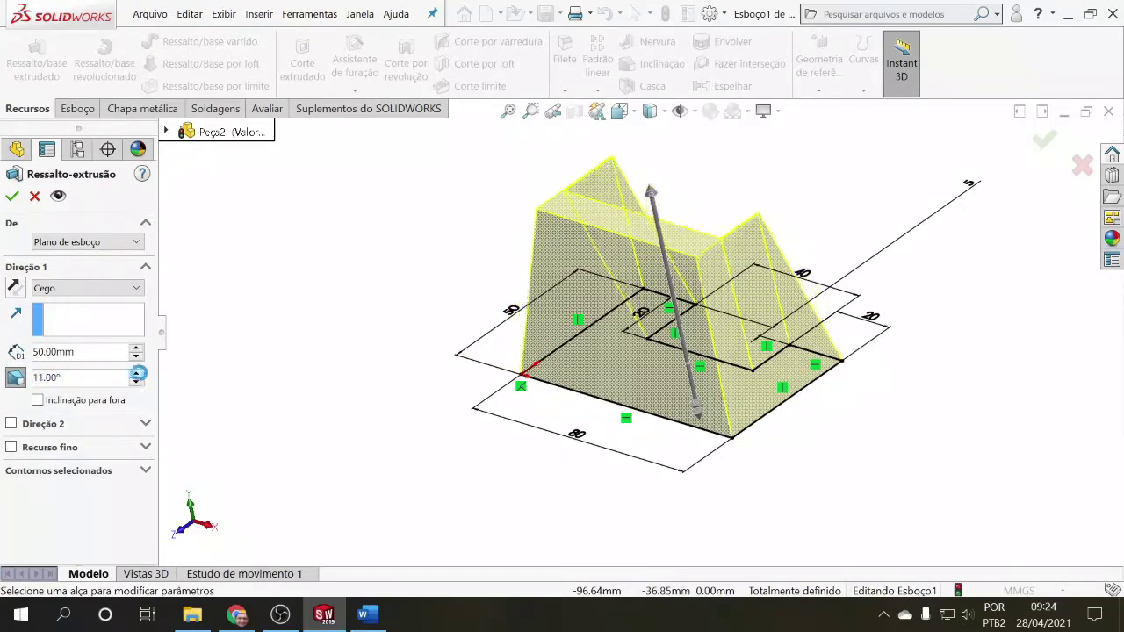
{"action": "left_click", "coordinate": [137, 374]}
{"action": "left_click", "coordinate": [136, 382]}
{"action": "left_click", "coordinate": [136, 382]}
{"action": "left_click", "coordinate": [136, 382]}
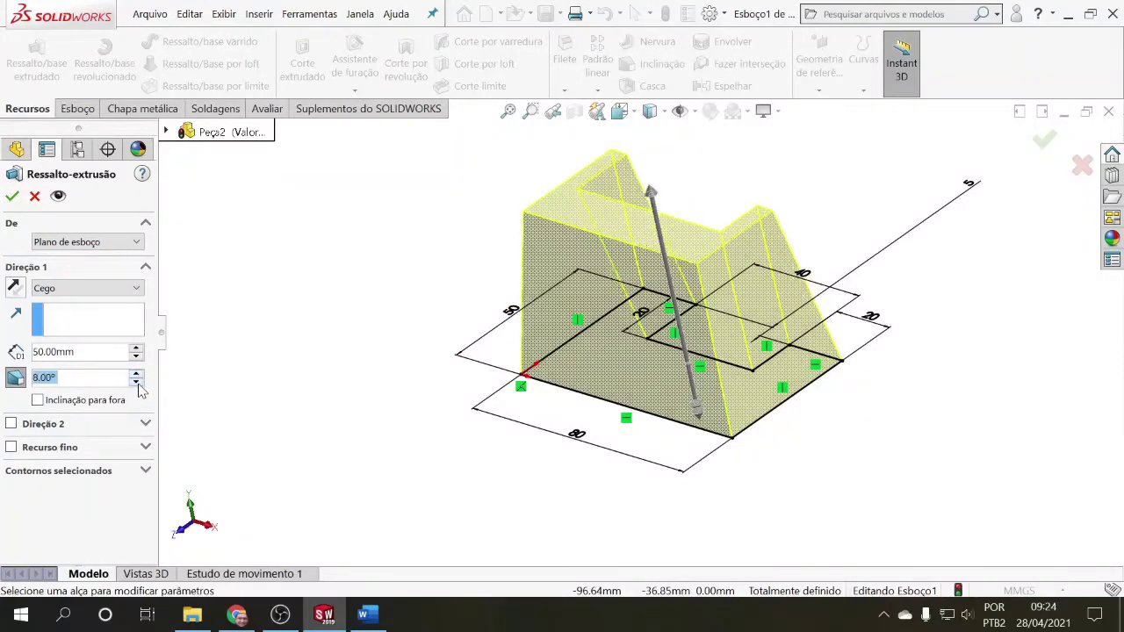
{"action": "left_click", "coordinate": [136, 382]}
{"action": "left_click", "coordinate": [137, 382]}
{"action": "key", "text": "BackSpace"}
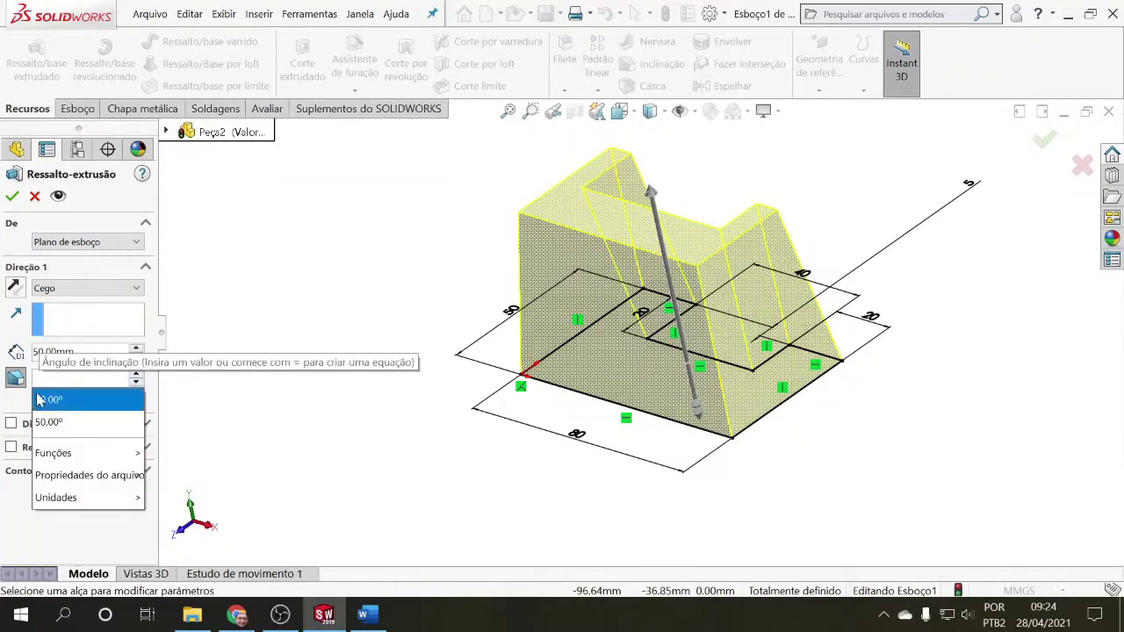
{"action": "type", "text": "3"}
{"action": "key", "text": "Return"}
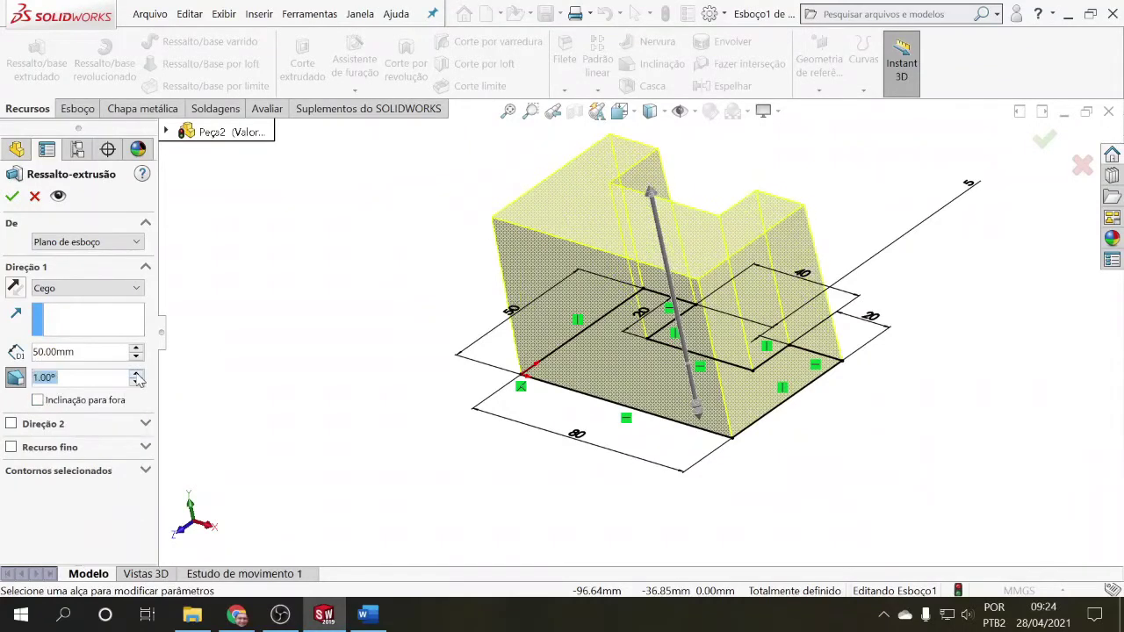
Try an outward draft on the boss extrusion, raise its angle to 6° and turn the draft off.
{"action": "left_click", "coordinate": [37, 400]}
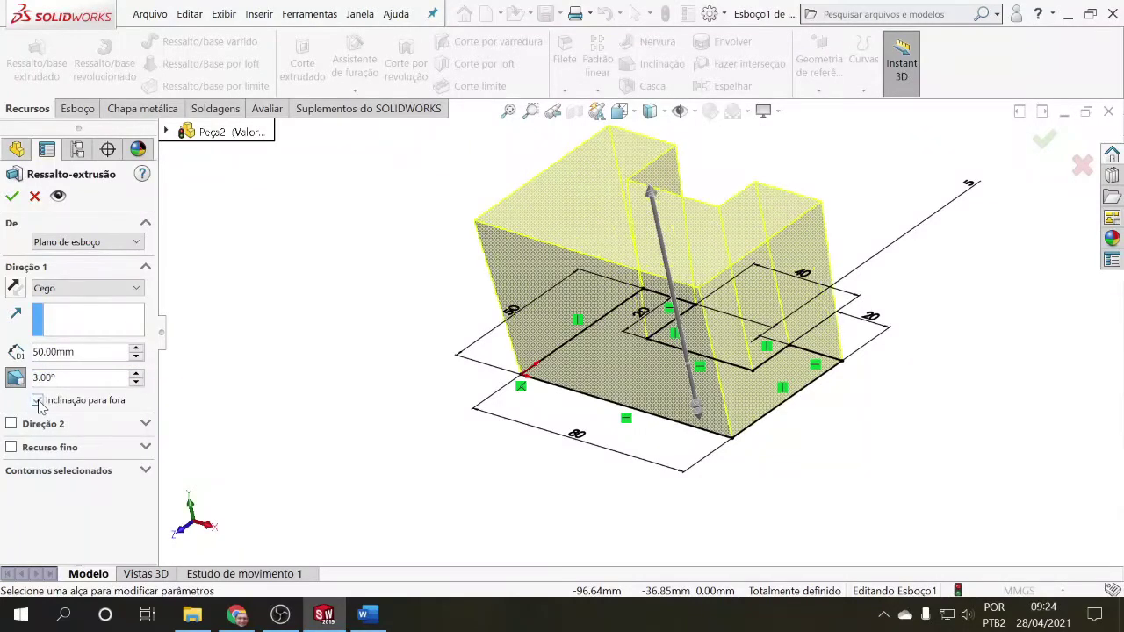
{"action": "left_click", "coordinate": [137, 373]}
{"action": "left_click", "coordinate": [136, 373]}
{"action": "left_click", "coordinate": [136, 373]}
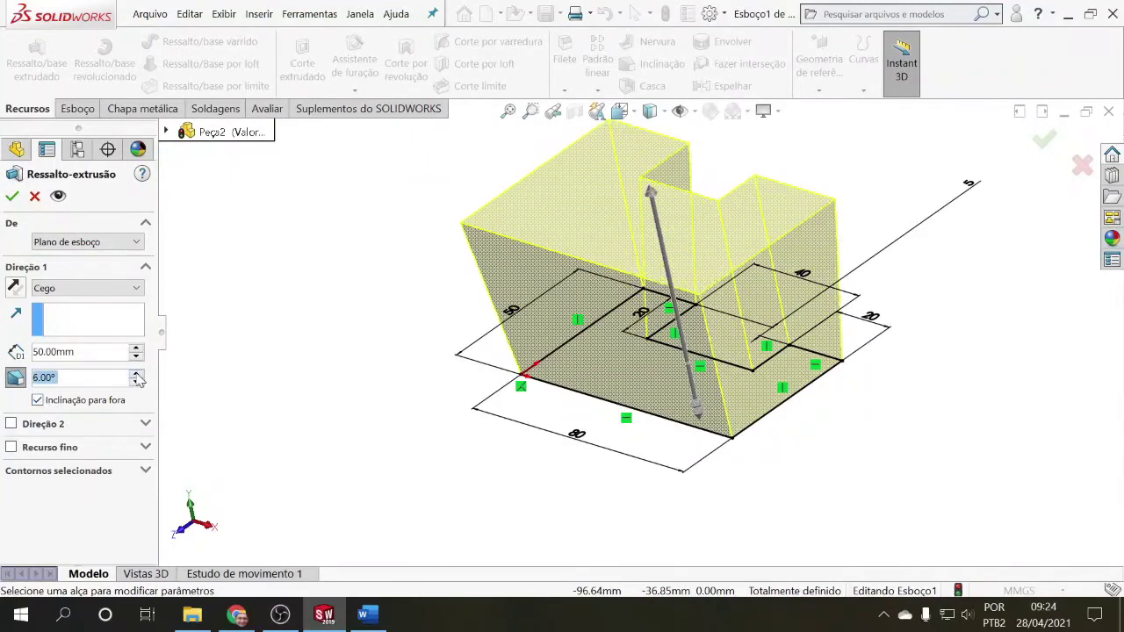
{"action": "left_click", "coordinate": [14, 380]}
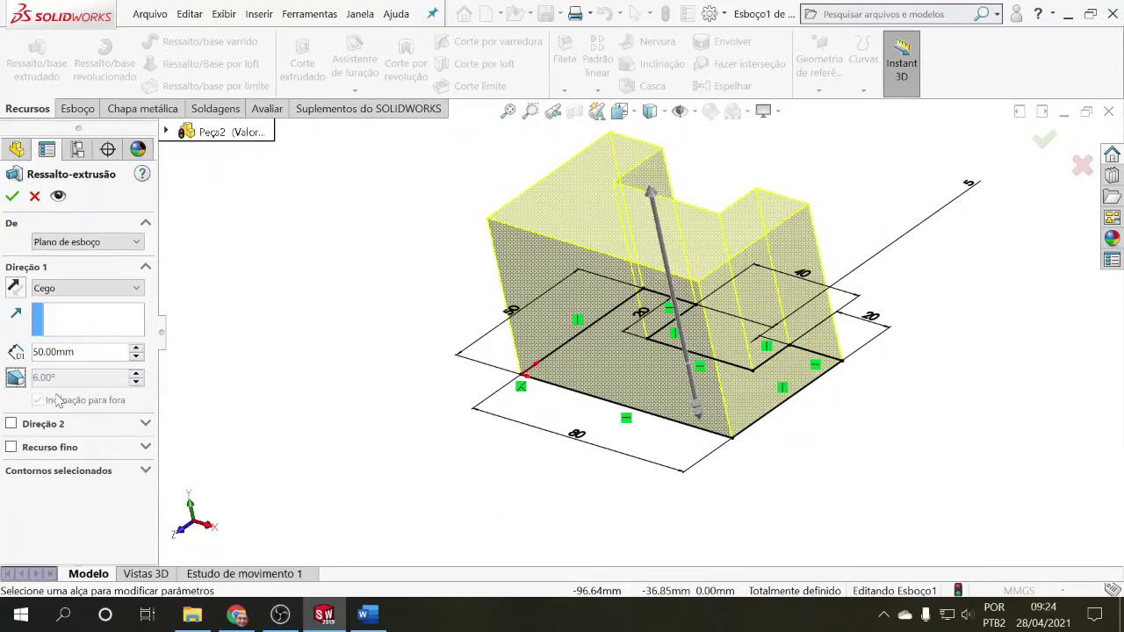
Accept the boss extrusion without draft and inspect the resulting notched solid.
{"action": "left_click", "coordinate": [13, 197]}
{"action": "key", "text": "f"}
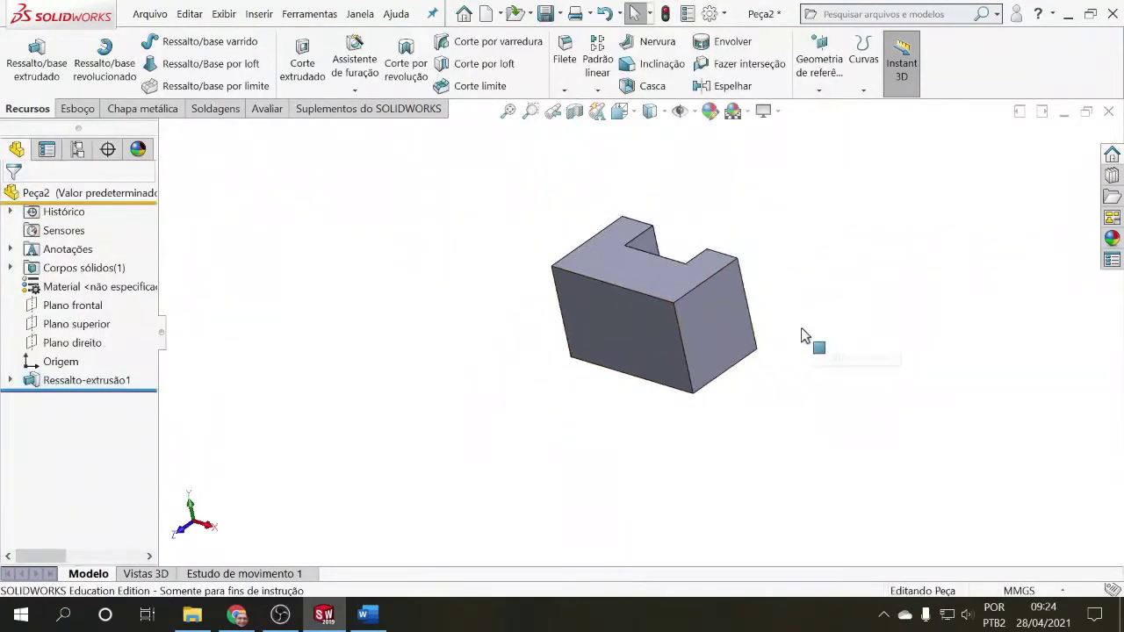
{"action": "middle_click_drag", "start_coordinate": [801, 335], "coordinate": [780, 453]}
{"action": "scroll", "coordinate": [672, 315], "scroll_direction": "down", "scroll_amount": 3}
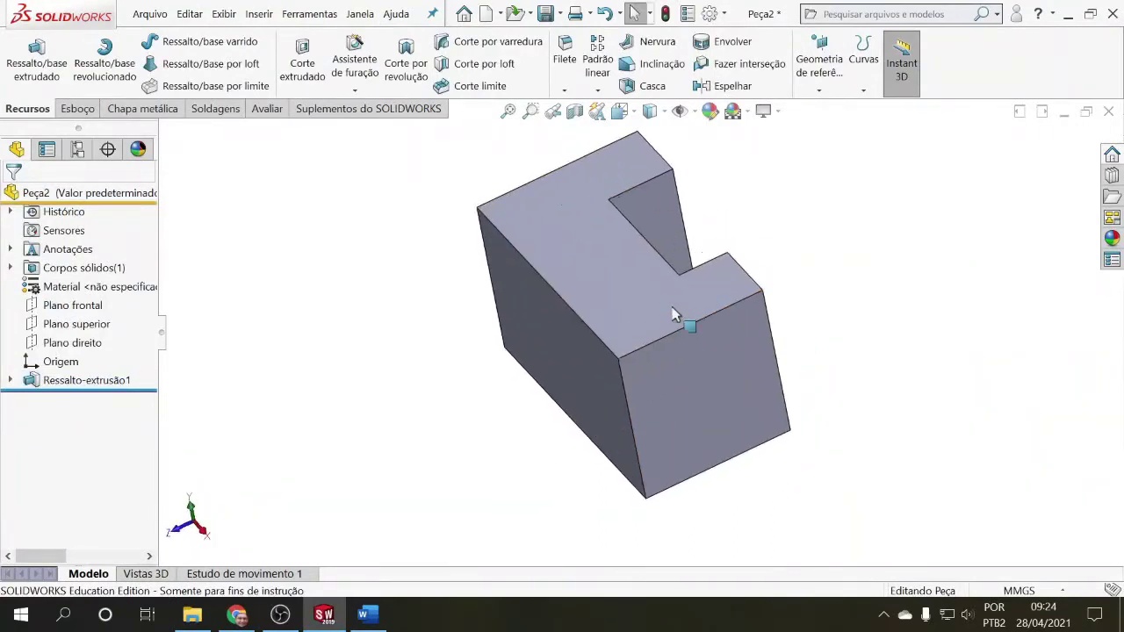
{"action": "middle_click_drag", "start_coordinate": [672, 314], "coordinate": [649, 322]}
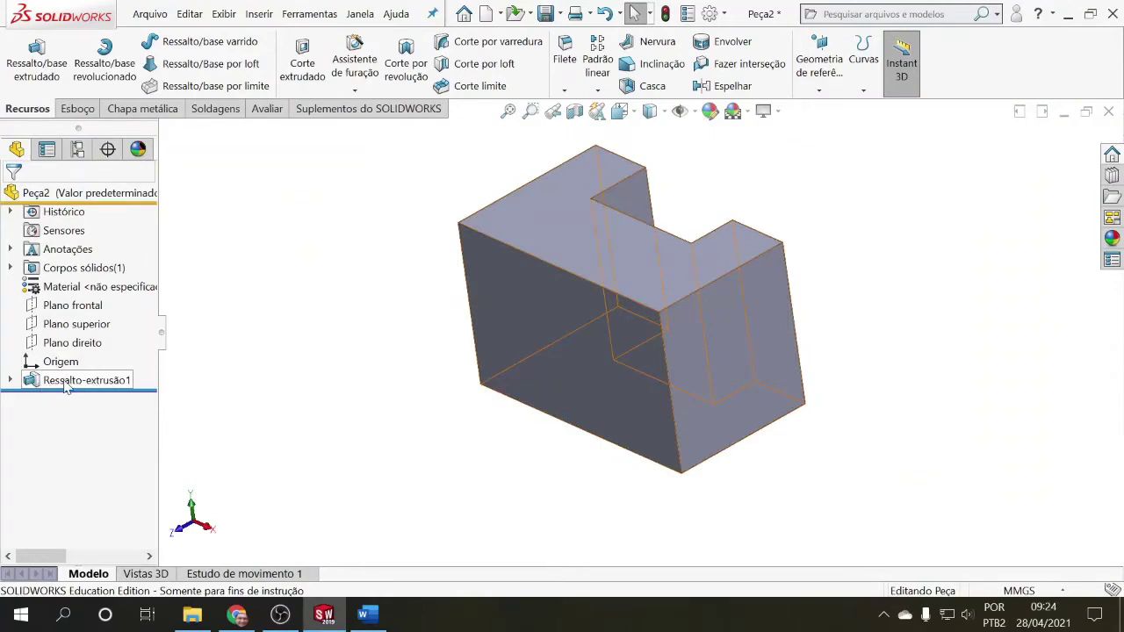
Expand the boss extrusion and compare the dimensions of its sketch with those of the feature itself.
{"action": "left_click", "coordinate": [10, 380]}
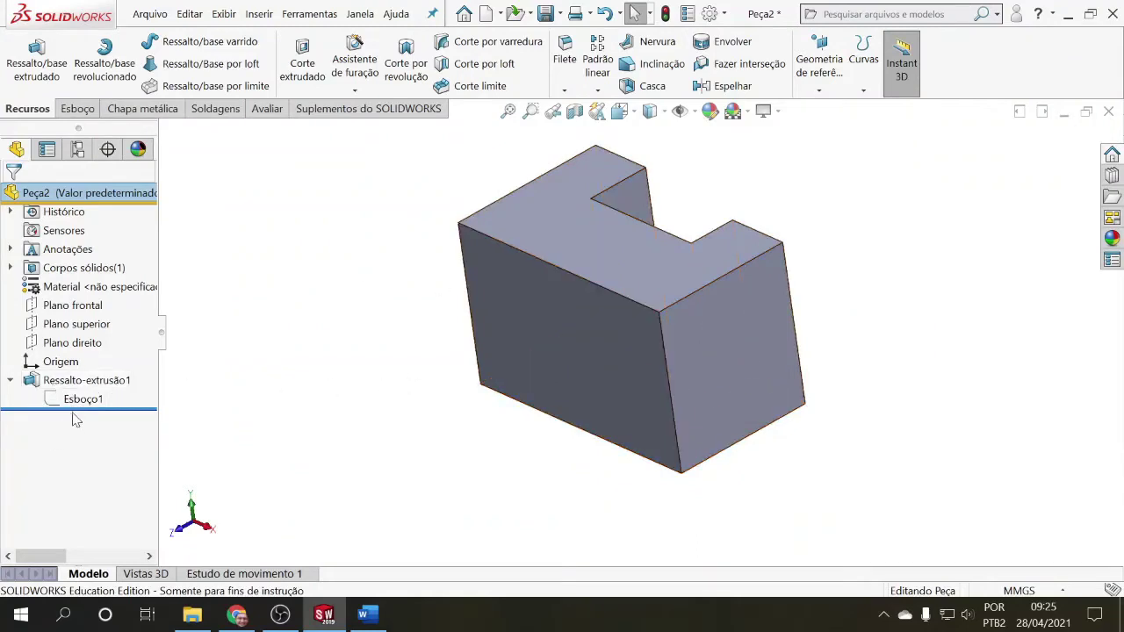
{"action": "left_click", "coordinate": [77, 402]}
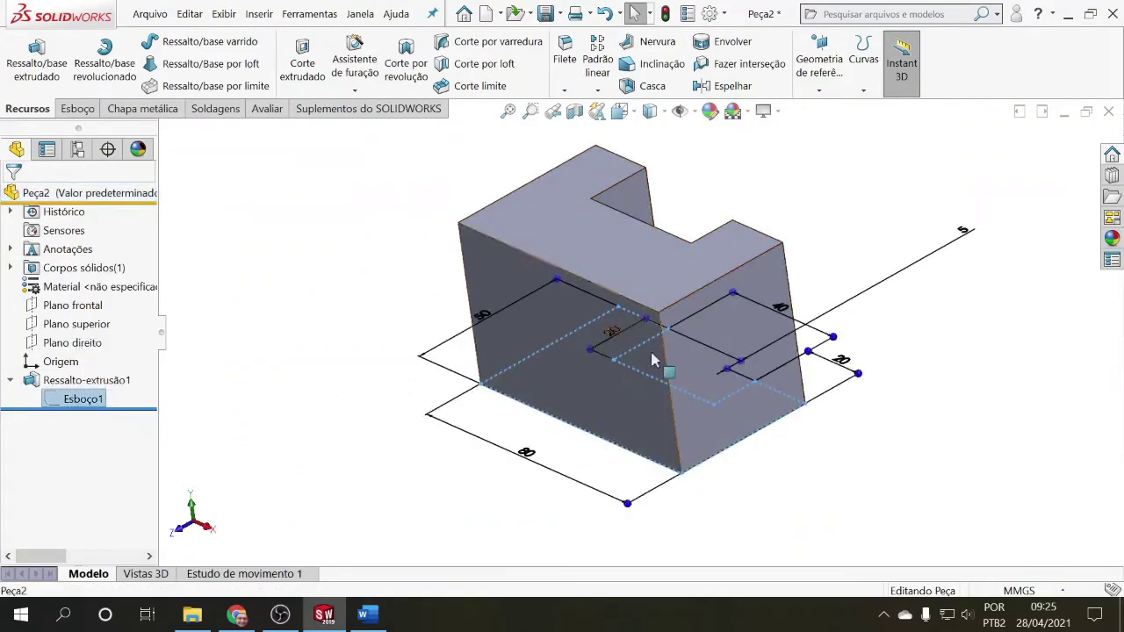
{"action": "left_click", "coordinate": [512, 513]}
{"action": "mouse_move", "coordinate": [600, 479]}
{"action": "middle_mouse_down"}
{"action": "mouse_move", "coordinate": [535, 243]}
{"action": "mouse_move", "coordinate": [592, 482]}
{"action": "mouse_move", "coordinate": [627, 474]}
{"action": "mouse_move", "coordinate": [584, 465]}
{"action": "mouse_move", "coordinate": [595, 469]}
{"action": "middle_mouse_up"}
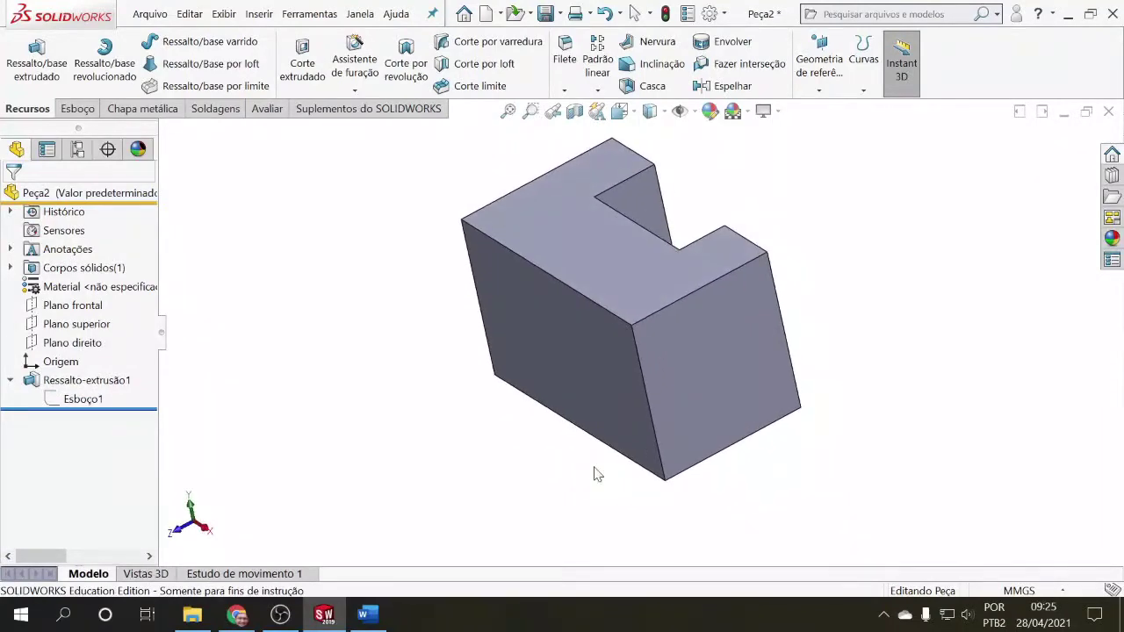
{"action": "left_click", "coordinate": [84, 399]}
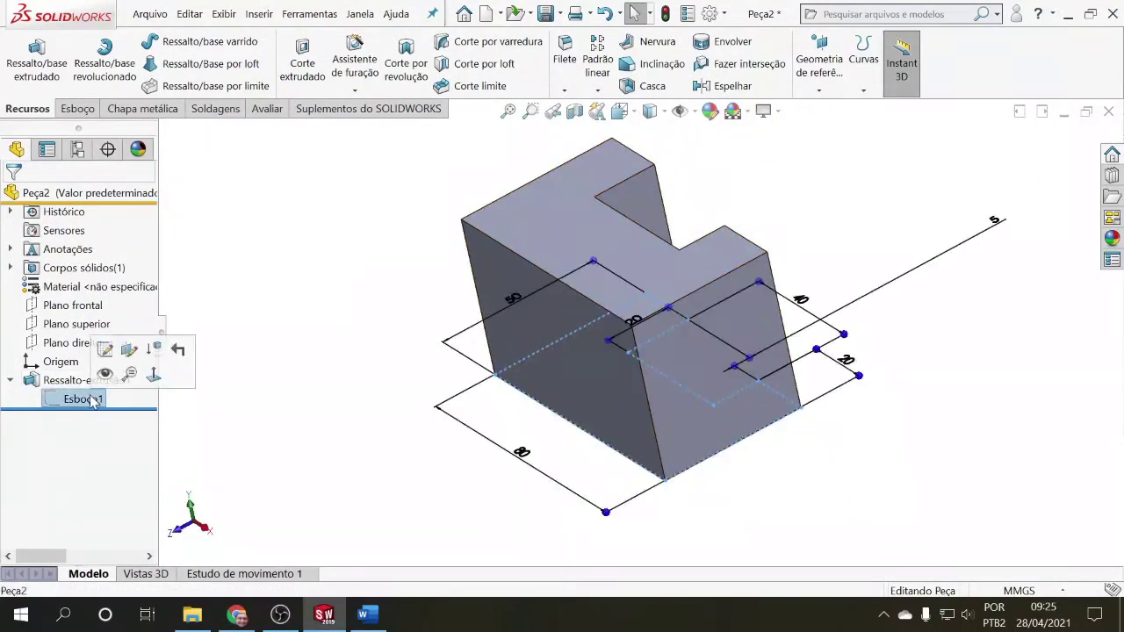
{"action": "left_click", "coordinate": [64, 382]}
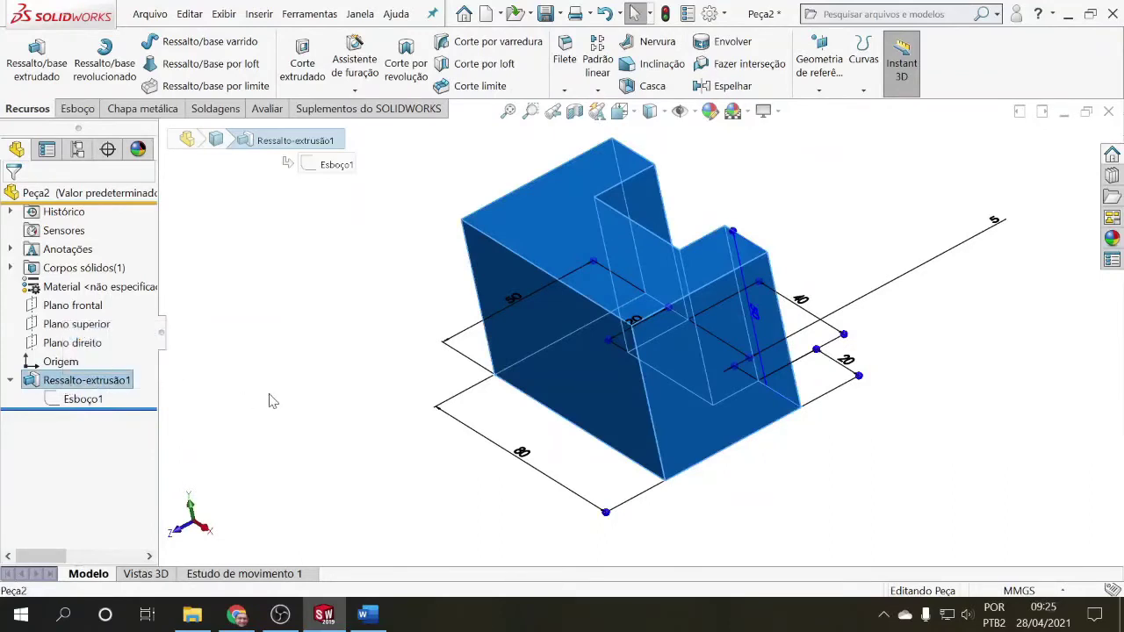
{"action": "left_click", "coordinate": [262, 396]}
{"action": "left_click", "coordinate": [101, 400]}
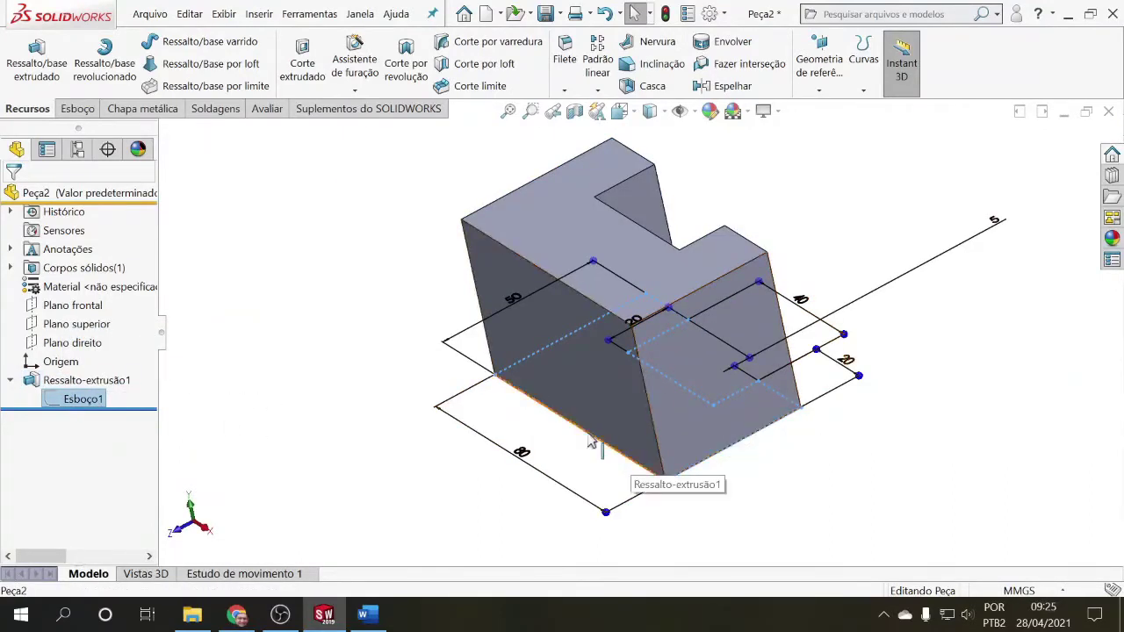
{"action": "left_click", "coordinate": [67, 382]}
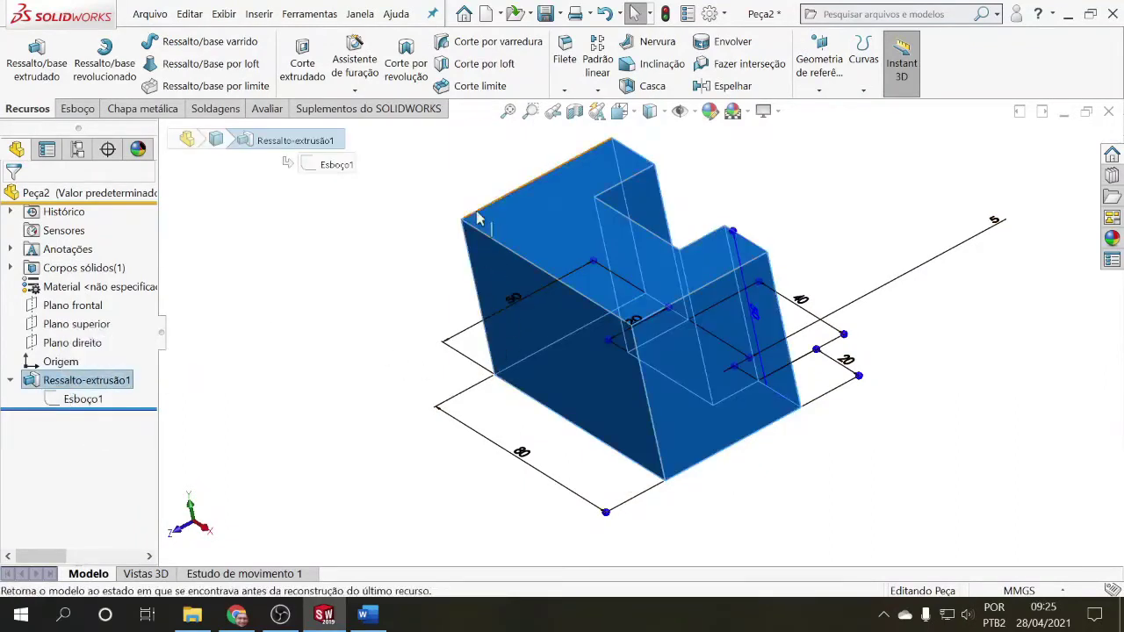
{"action": "left_click", "coordinate": [250, 401]}
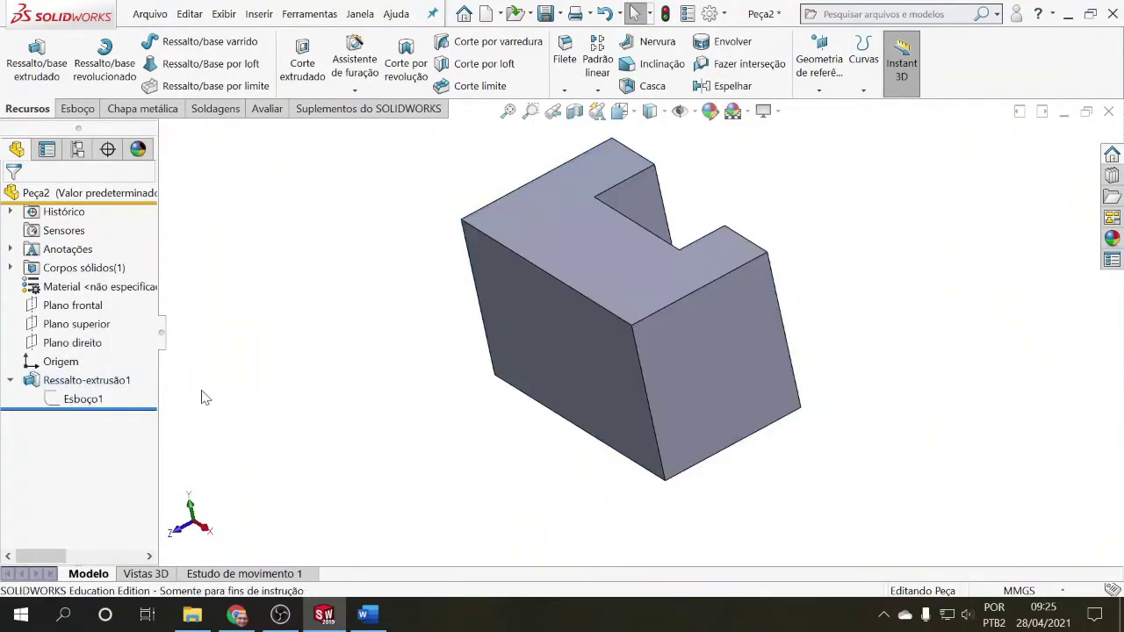
Edit the boss extrusion's sketch and set the notch opening to 50 mm.
{"action": "middle_click_drag", "start_coordinate": [592, 366], "coordinate": [608, 475]}
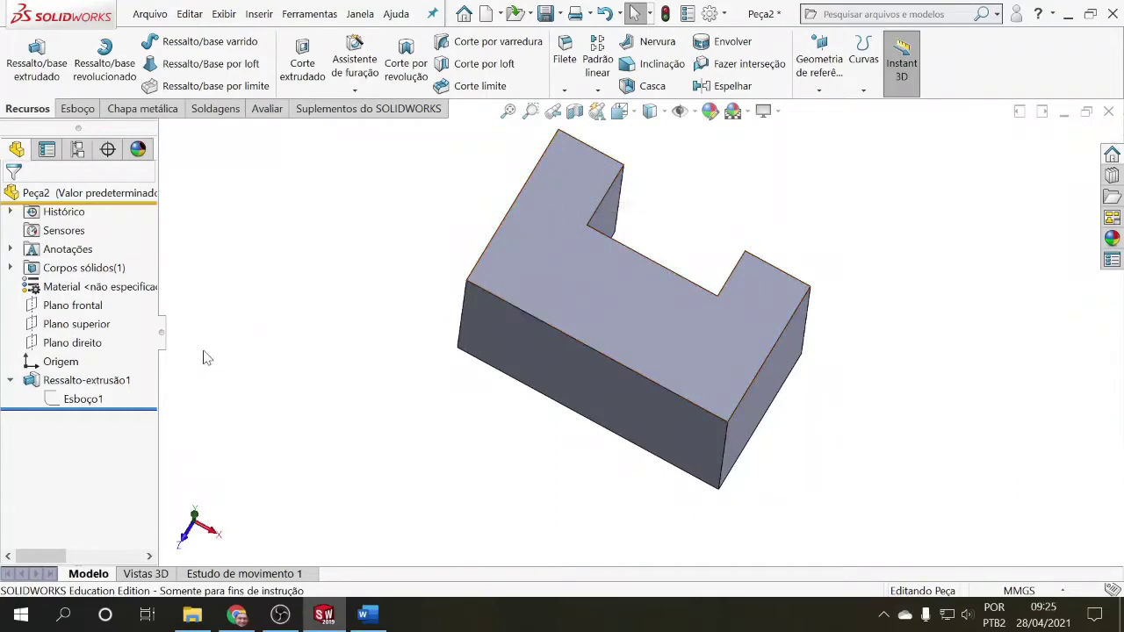
{"action": "left_click", "coordinate": [81, 399]}
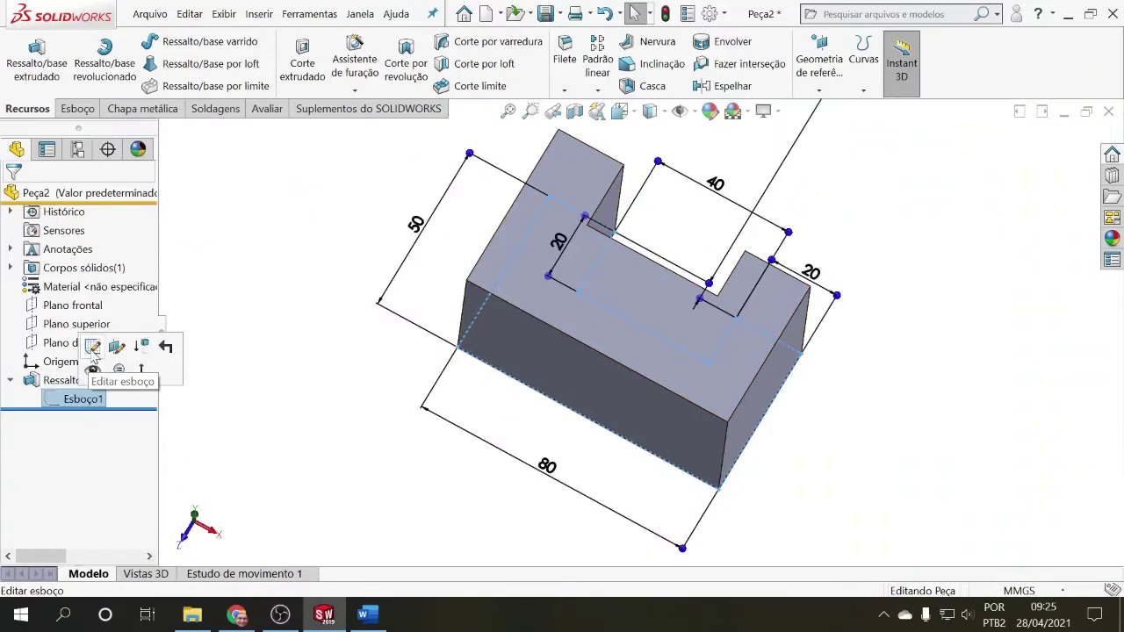
{"action": "left_click", "coordinate": [92, 347]}
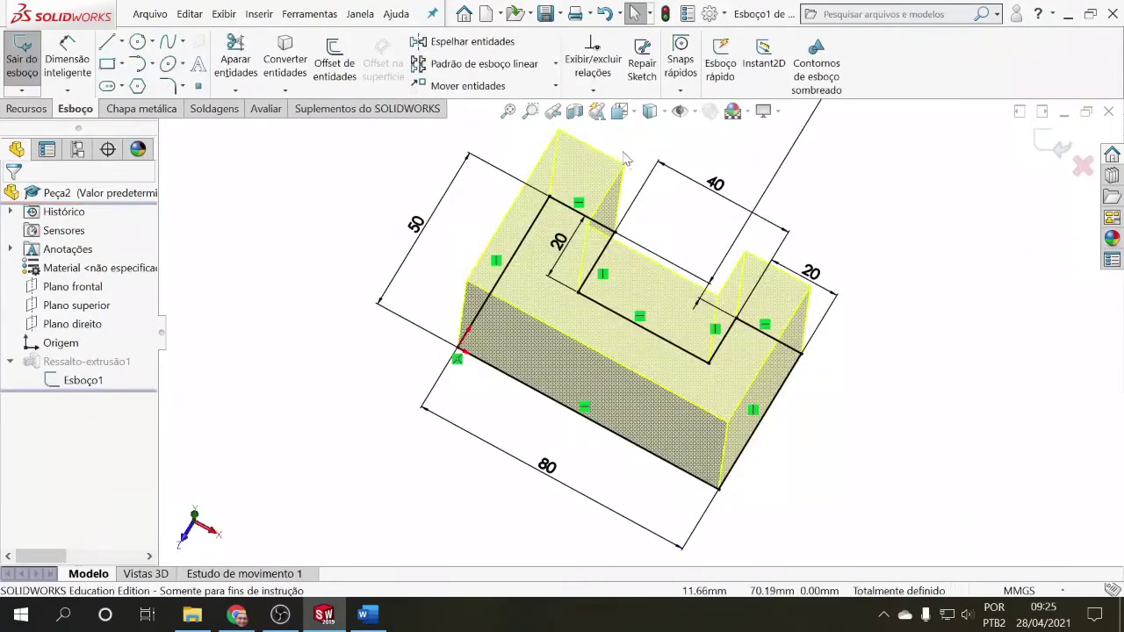
{"action": "left_click", "coordinate": [715, 185]}
{"action": "double_click", "coordinate": [714, 186]}
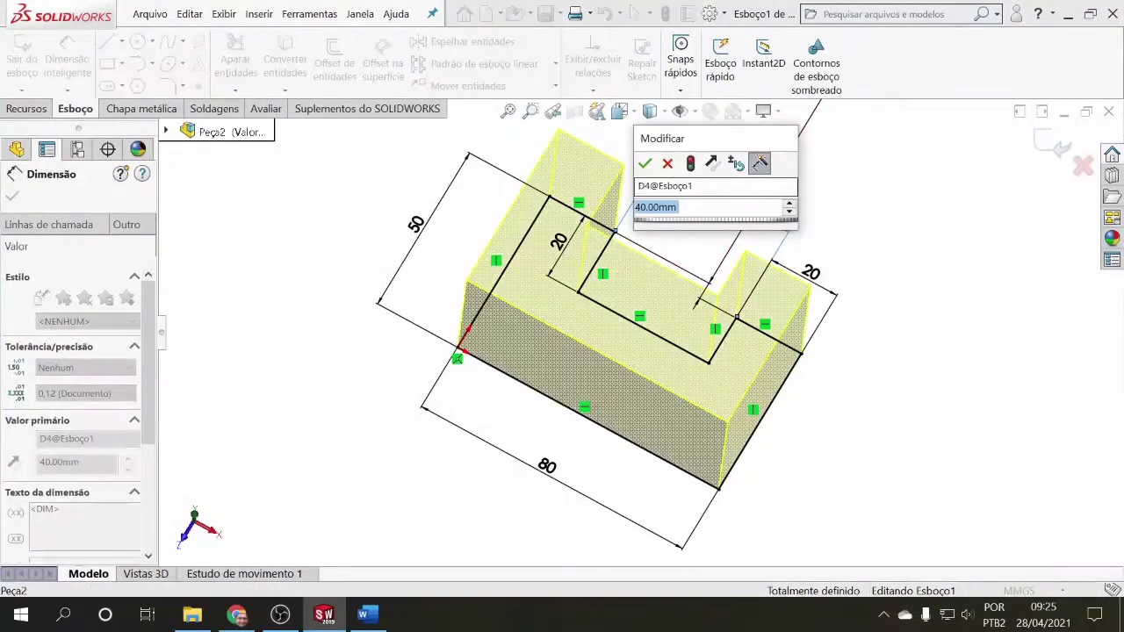
{"action": "type", "text": "50"}
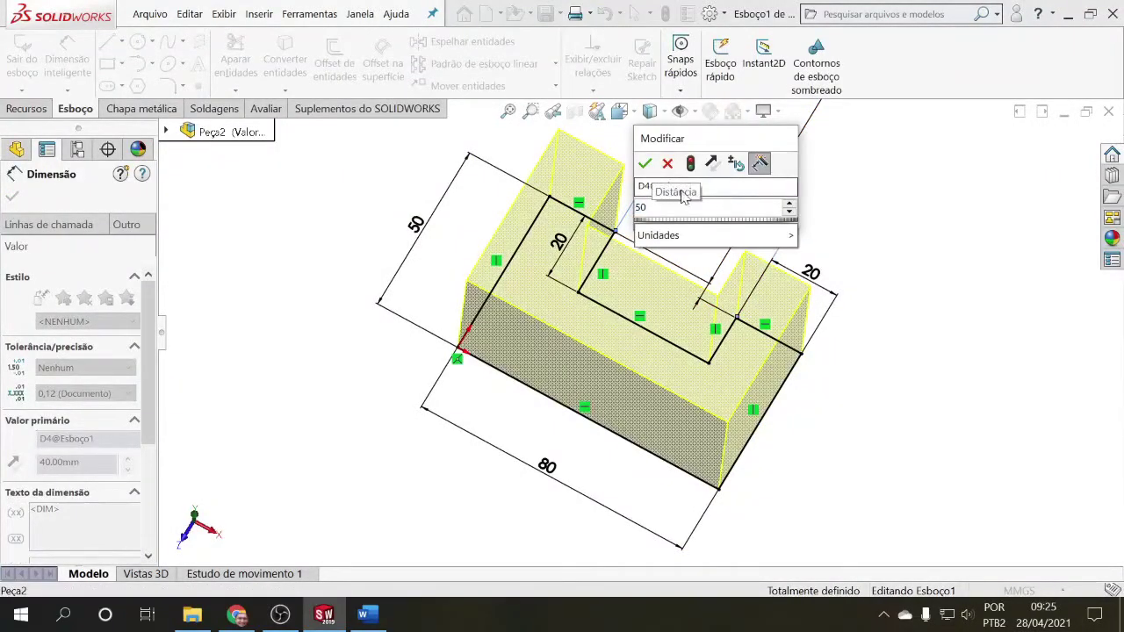
{"action": "left_click", "coordinate": [645, 164]}
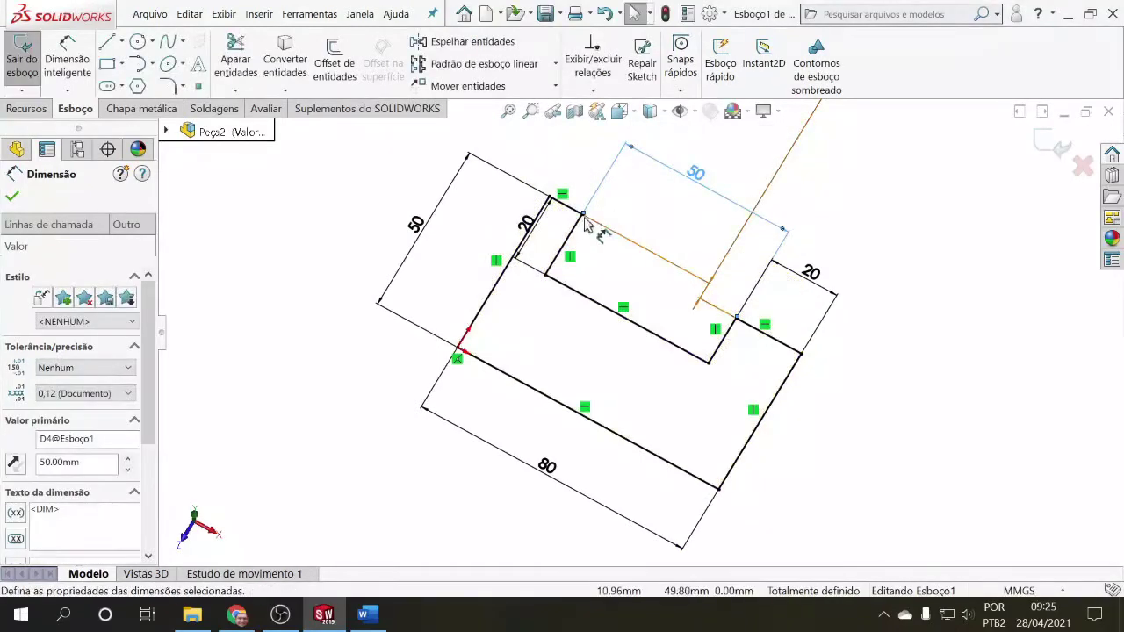
Move the notch's 20 mm depth dimension clear of the profile and exit the sketch to rebuild the solid.
{"action": "left_click_drag", "start_coordinate": [530, 226], "coordinate": [485, 215]}
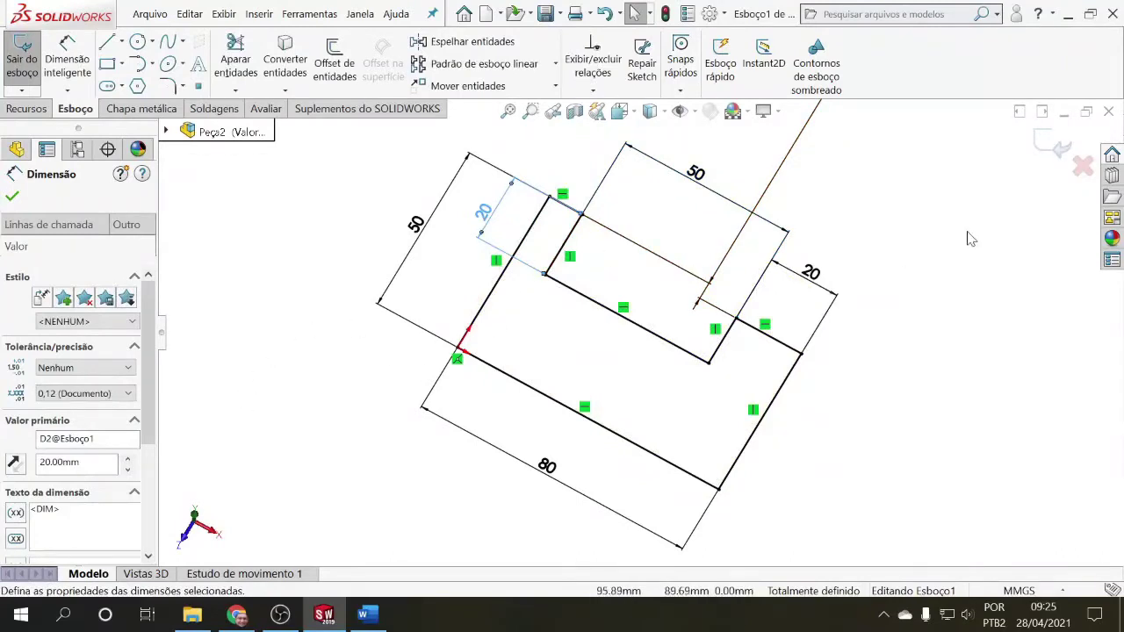
{"action": "left_click", "coordinate": [1040, 149]}
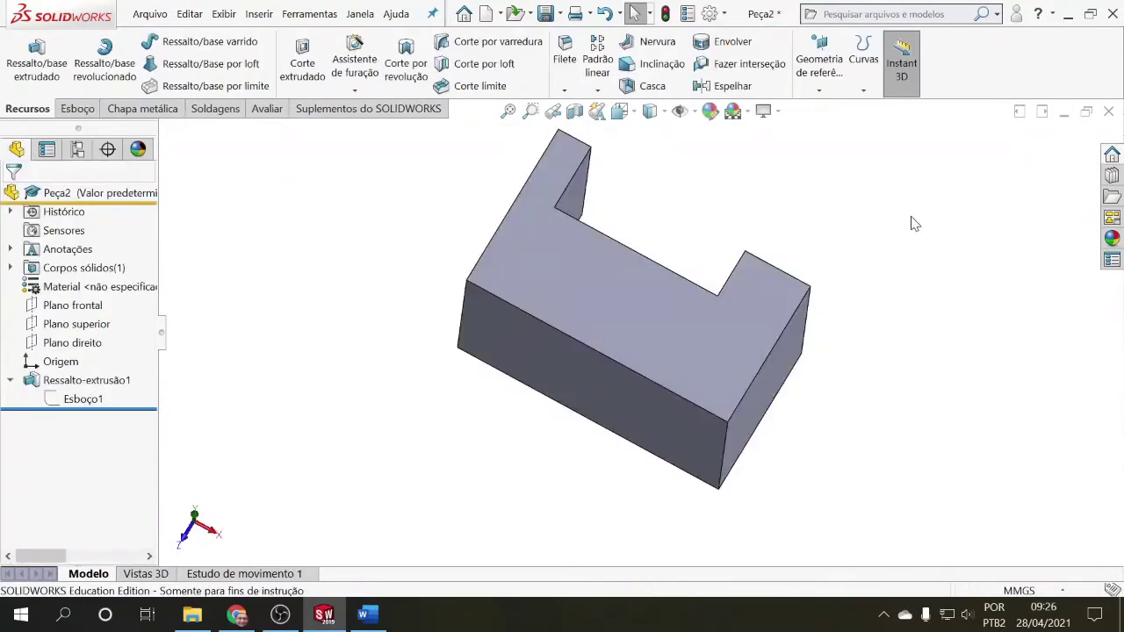
Edit the boss extrusion feature and set its depth to 40 mm.
{"action": "mouse_move", "coordinate": [908, 220]}
{"action": "middle_mouse_down"}
{"action": "mouse_move", "coordinate": [903, 255]}
{"action": "mouse_move", "coordinate": [848, 222]}
{"action": "mouse_move", "coordinate": [883, 307]}
{"action": "mouse_move", "coordinate": [858, 291]}
{"action": "mouse_move", "coordinate": [865, 299]}
{"action": "middle_mouse_up"}
{"action": "middle_click_drag", "start_coordinate": [562, 333], "coordinate": [389, 352]}
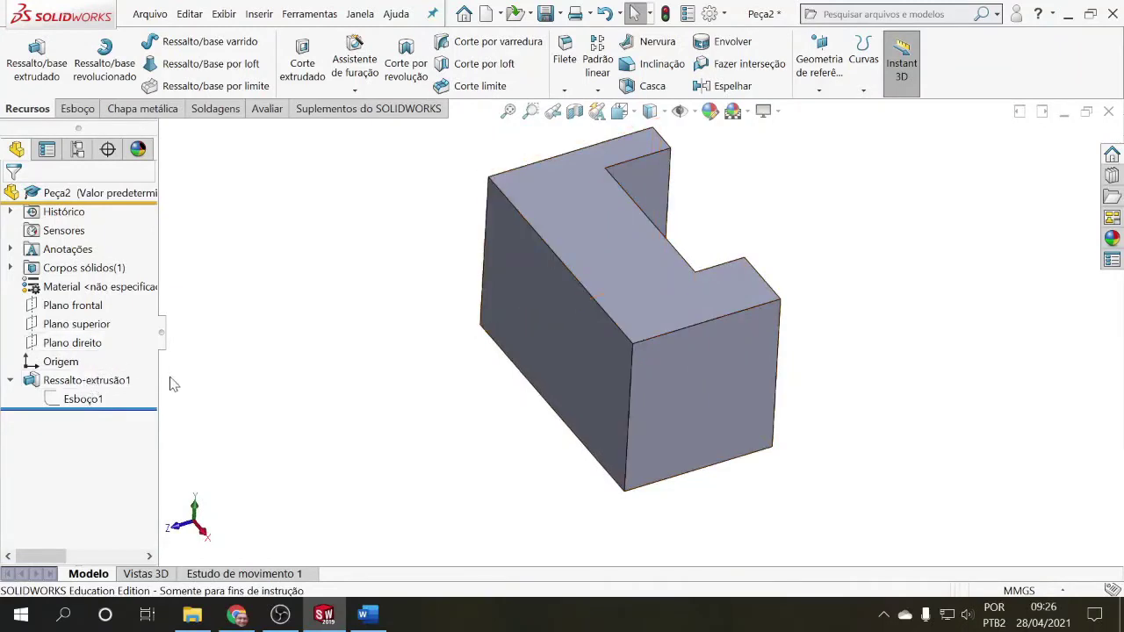
{"action": "left_click", "coordinate": [75, 379]}
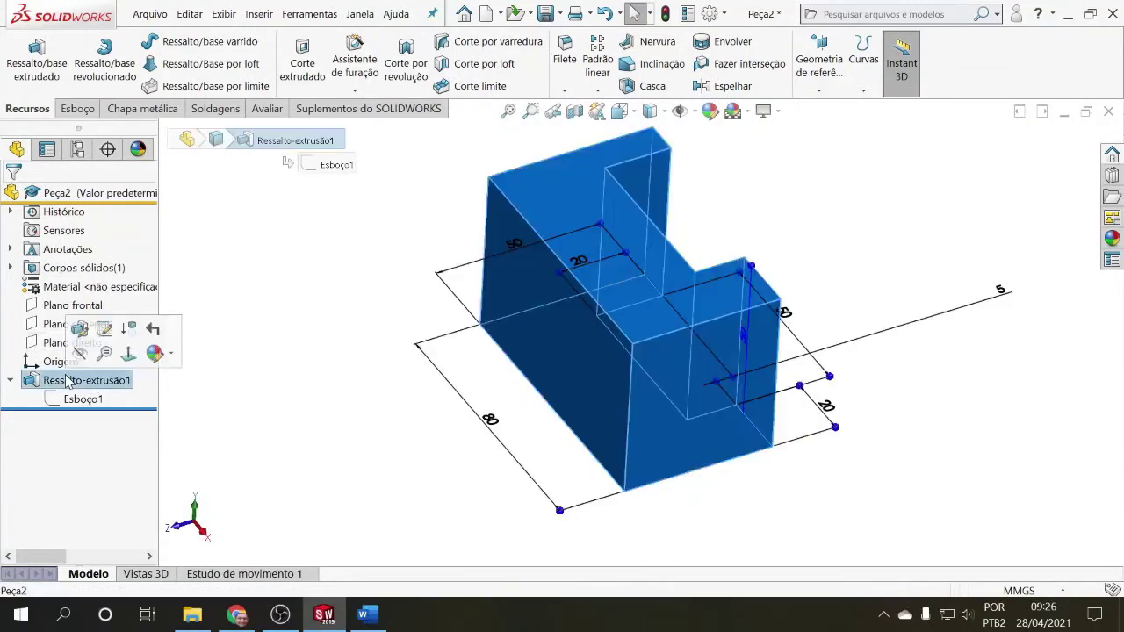
{"action": "left_click", "coordinate": [81, 330]}
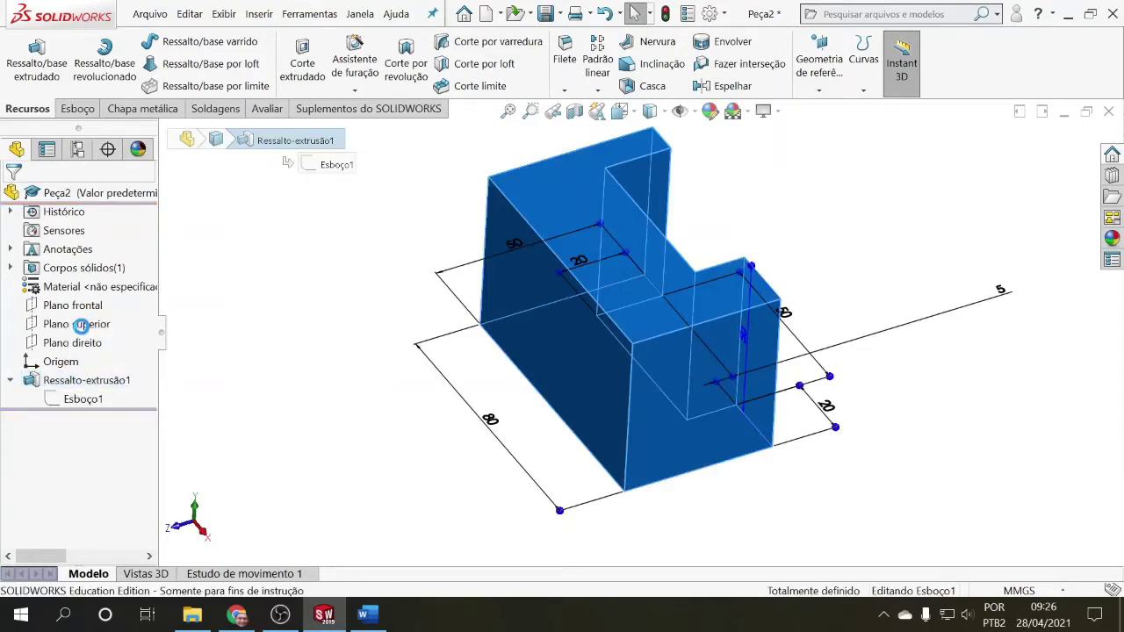
{"action": "right_click", "coordinate": [48, 351]}
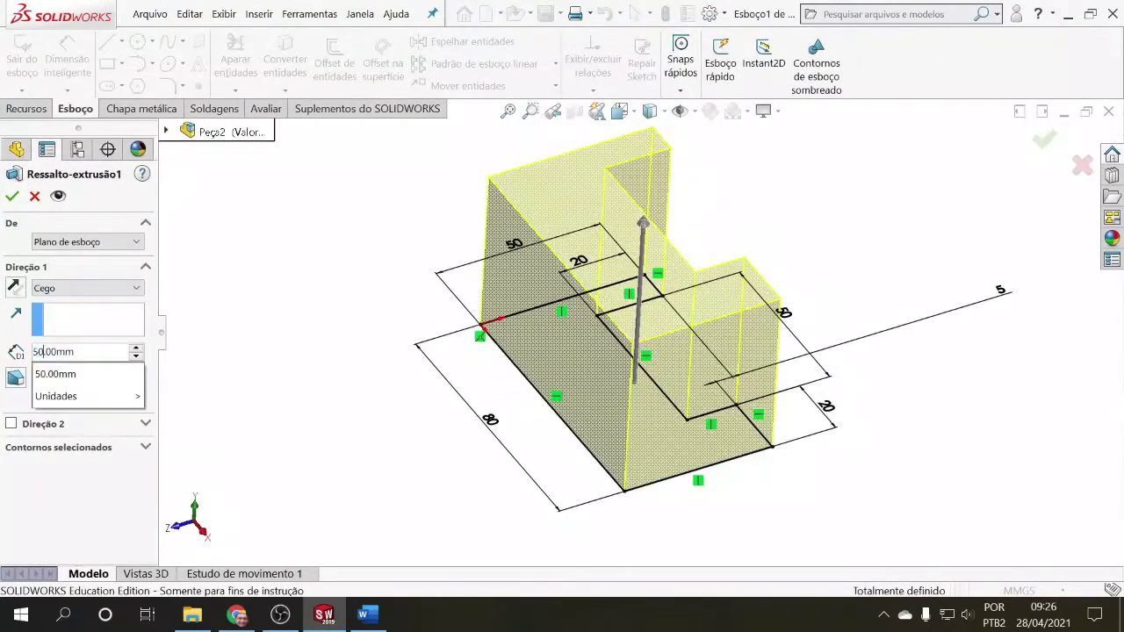
{"action": "key", "text": "BackSpace"}
{"action": "type", "text": "4"}
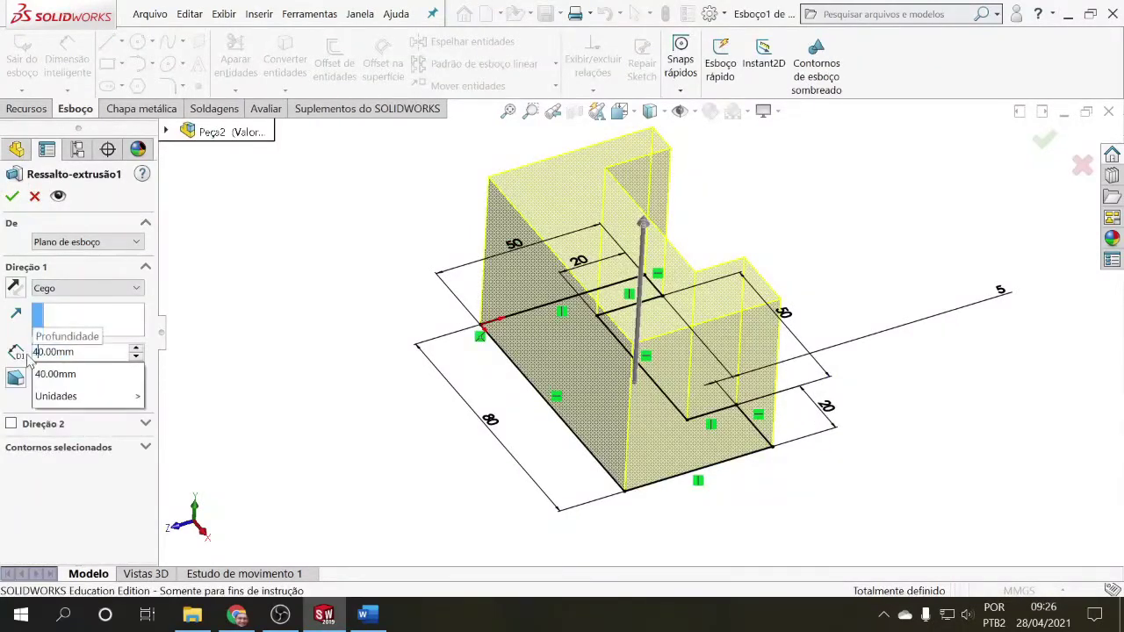
{"action": "left_click", "coordinate": [15, 194]}
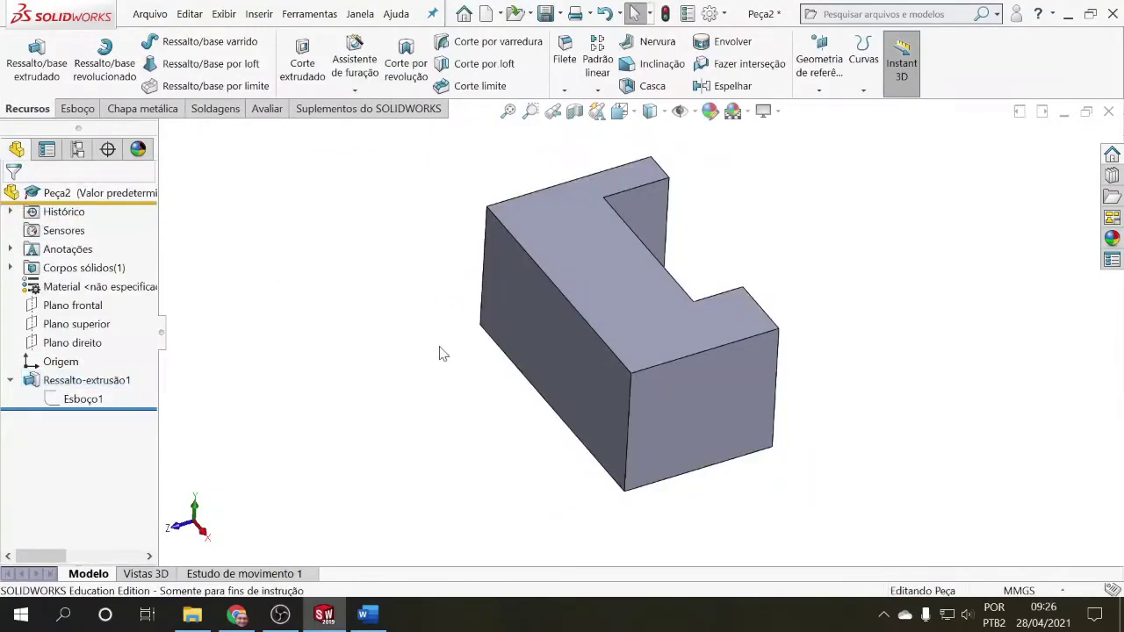
Check the length of the solid's vertical edge and inspect the solid from another angle.
{"action": "middle_click_drag", "start_coordinate": [443, 353], "coordinate": [476, 278]}
{"action": "left_click", "coordinate": [476, 273]}
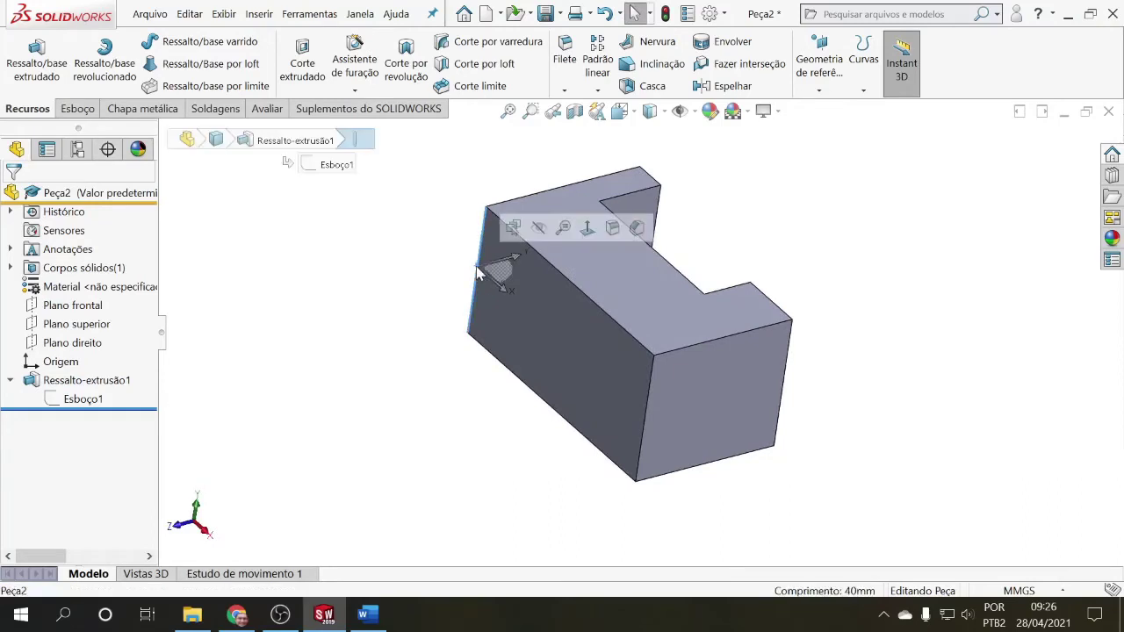
{"action": "left_click", "coordinate": [530, 498]}
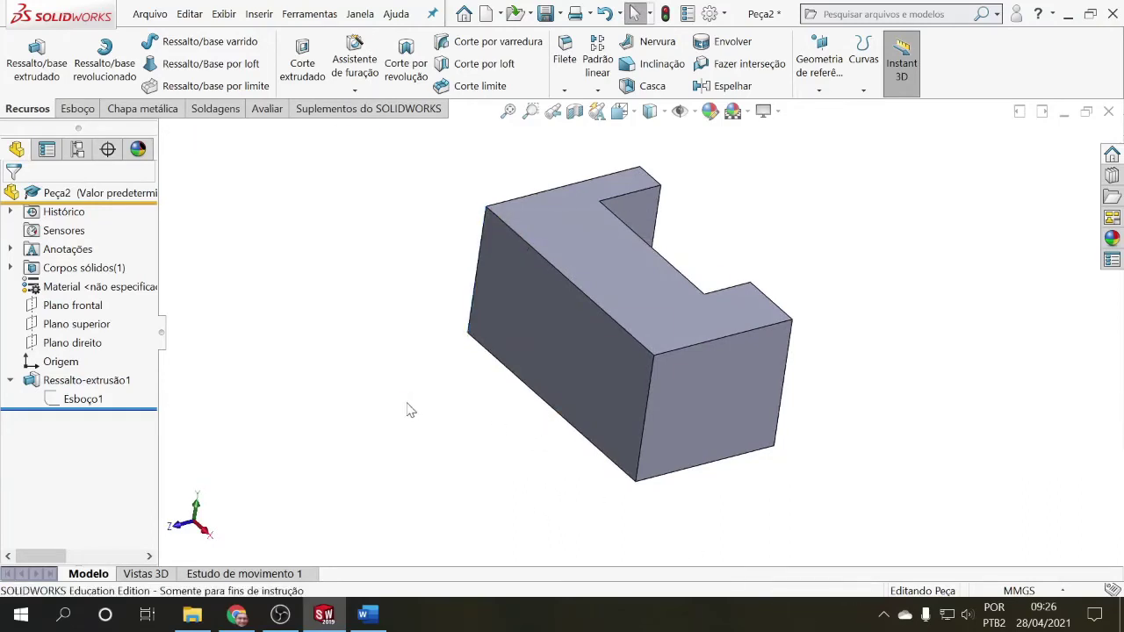
{"action": "middle_click_drag", "start_coordinate": [408, 410], "coordinate": [387, 422]}
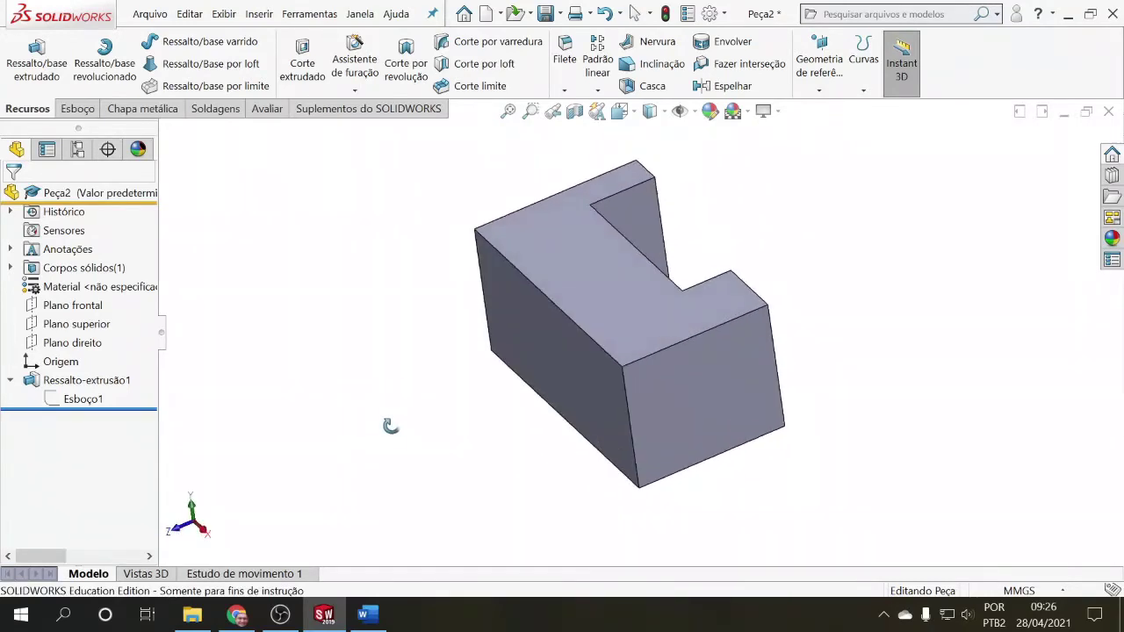
Show the feature dimensions on the model and view them around the solid.
{"action": "right_click", "coordinate": [67, 253]}
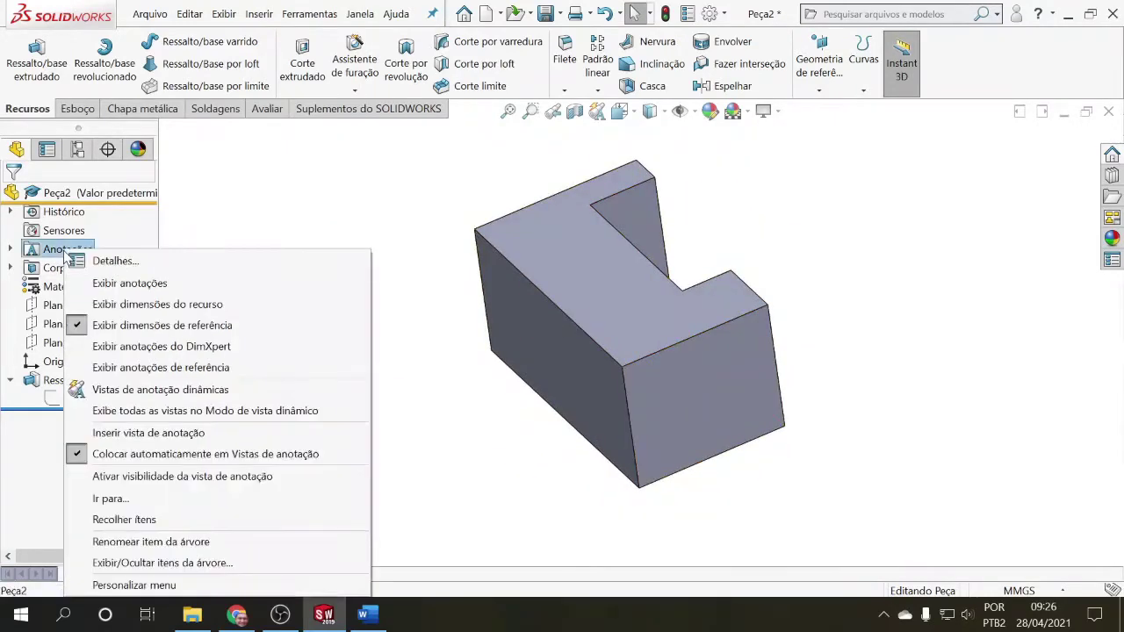
{"action": "left_click", "coordinate": [161, 304]}
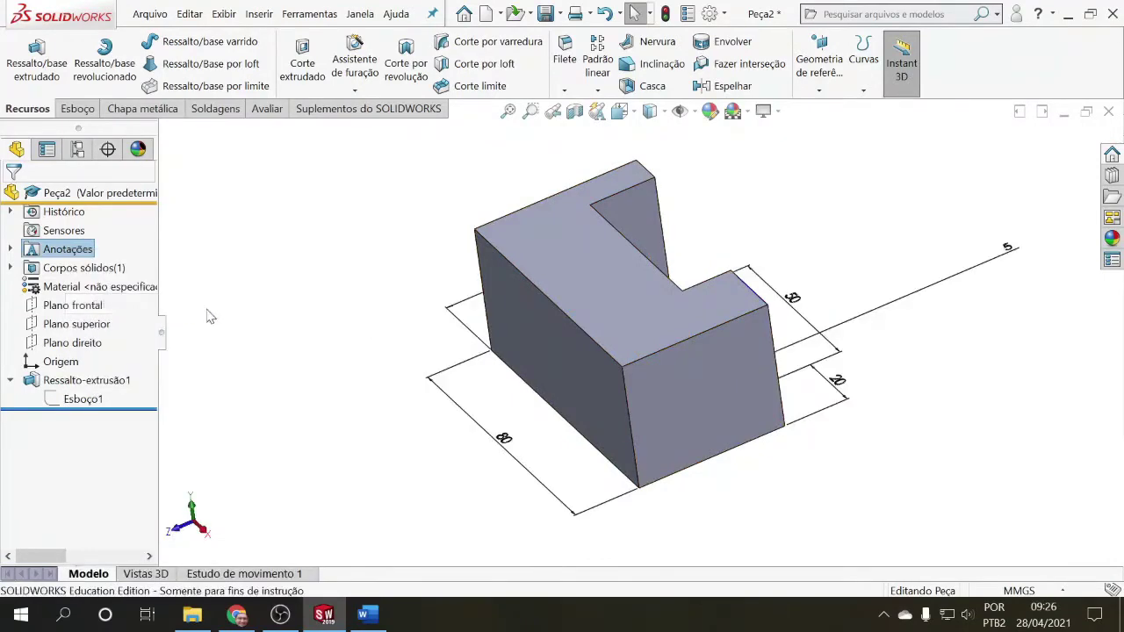
{"action": "middle_click_drag", "start_coordinate": [384, 326], "coordinate": [419, 365]}
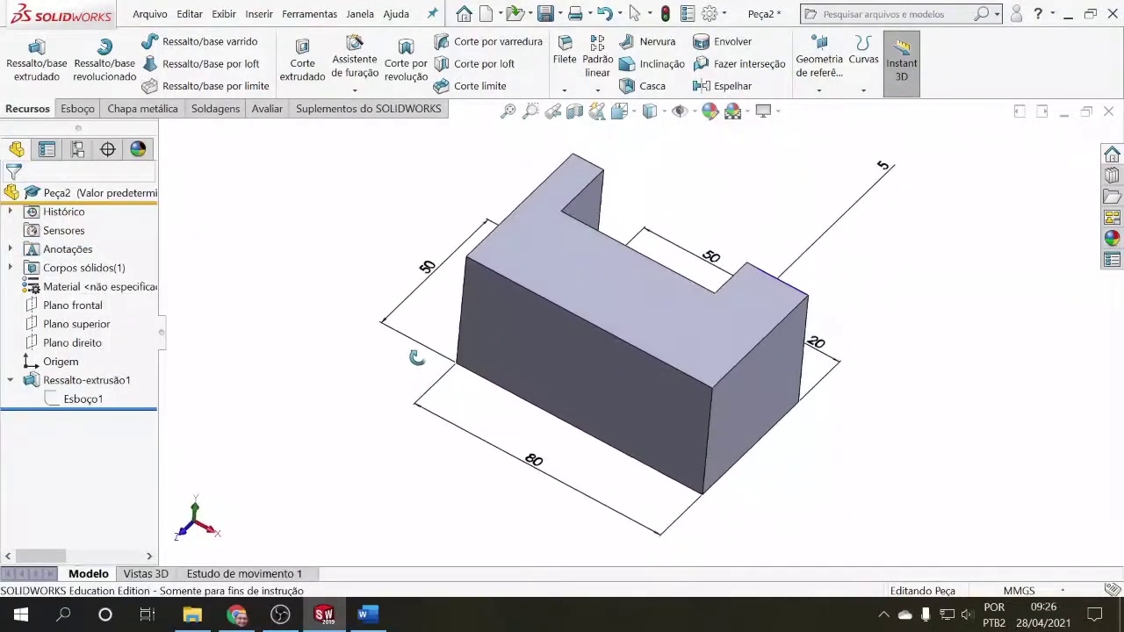
{"action": "middle_click_drag", "start_coordinate": [230, 338], "coordinate": [427, 519]}
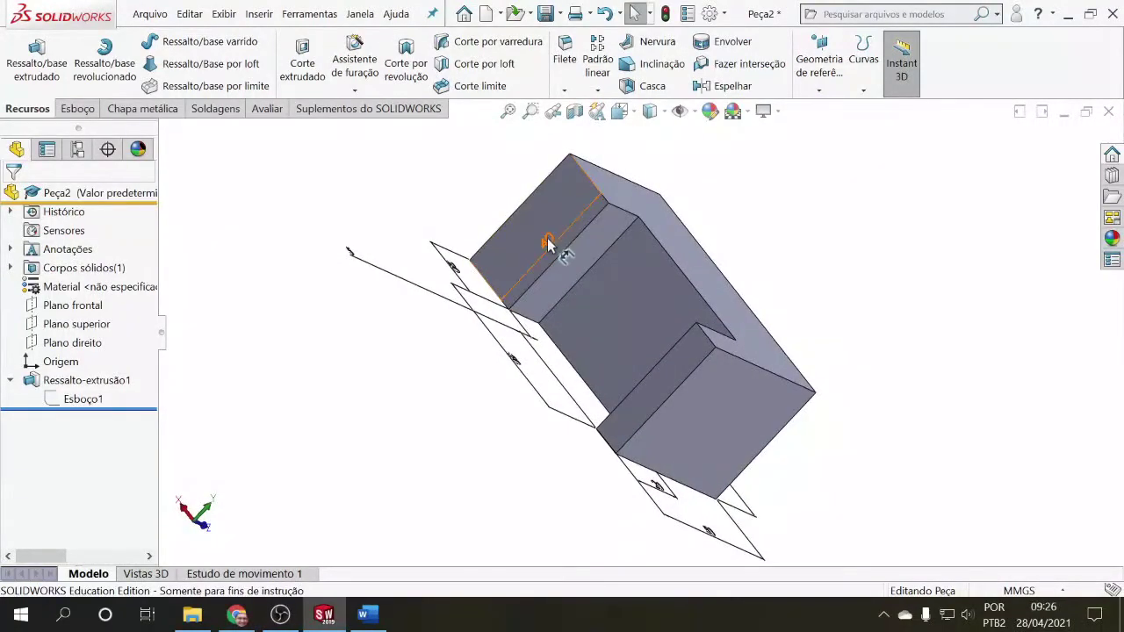
Move the extrusion height dimension clear of the solid and the 5 mm dimension closer to the notch.
{"action": "left_click_drag", "start_coordinate": [548, 243], "coordinate": [476, 162]}
{"action": "middle_click_drag", "start_coordinate": [382, 202], "coordinate": [420, 274]}
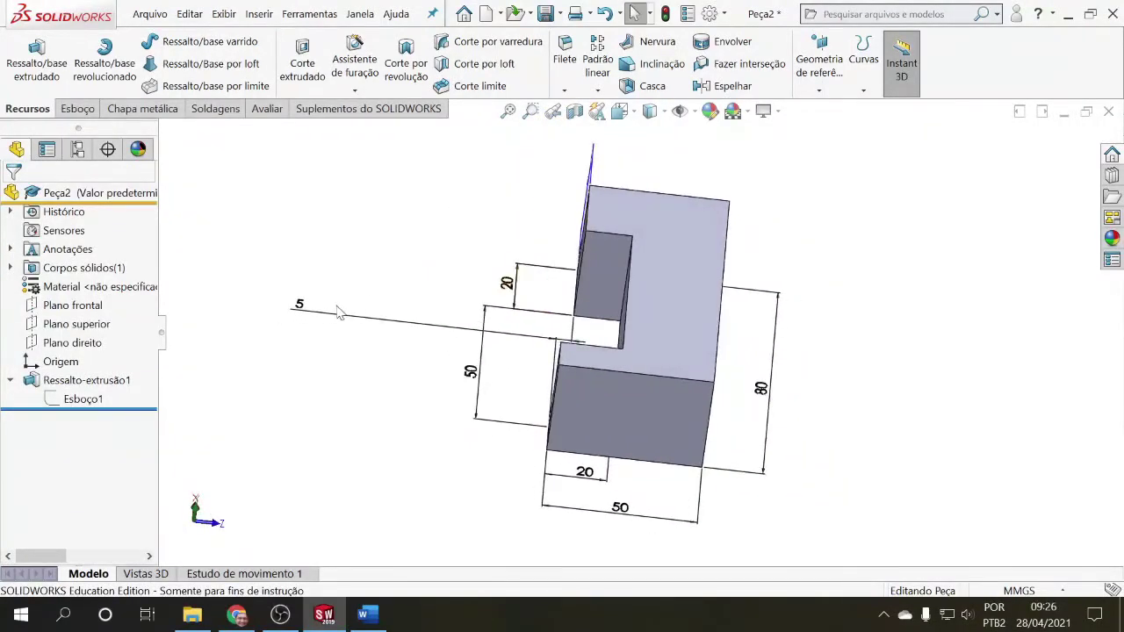
{"action": "left_click_drag", "start_coordinate": [303, 309], "coordinate": [535, 346]}
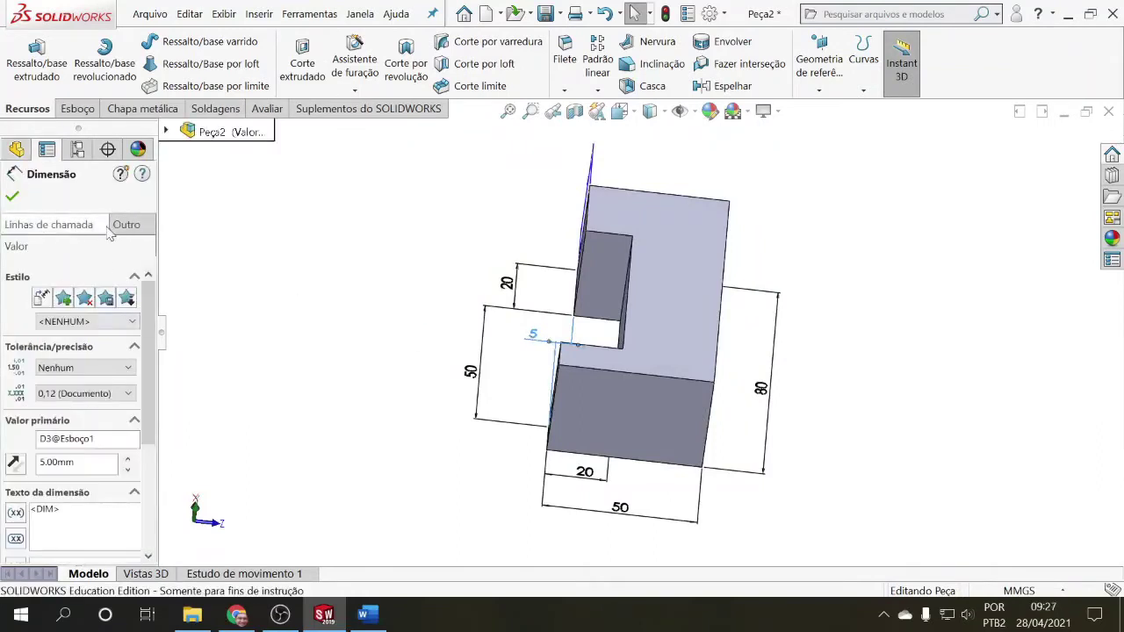
{"action": "left_click", "coordinate": [279, 250]}
Set the 20 mm width of the arm beside the notch to 25 mm directly on the model.
{"action": "double_click", "coordinate": [507, 284]}
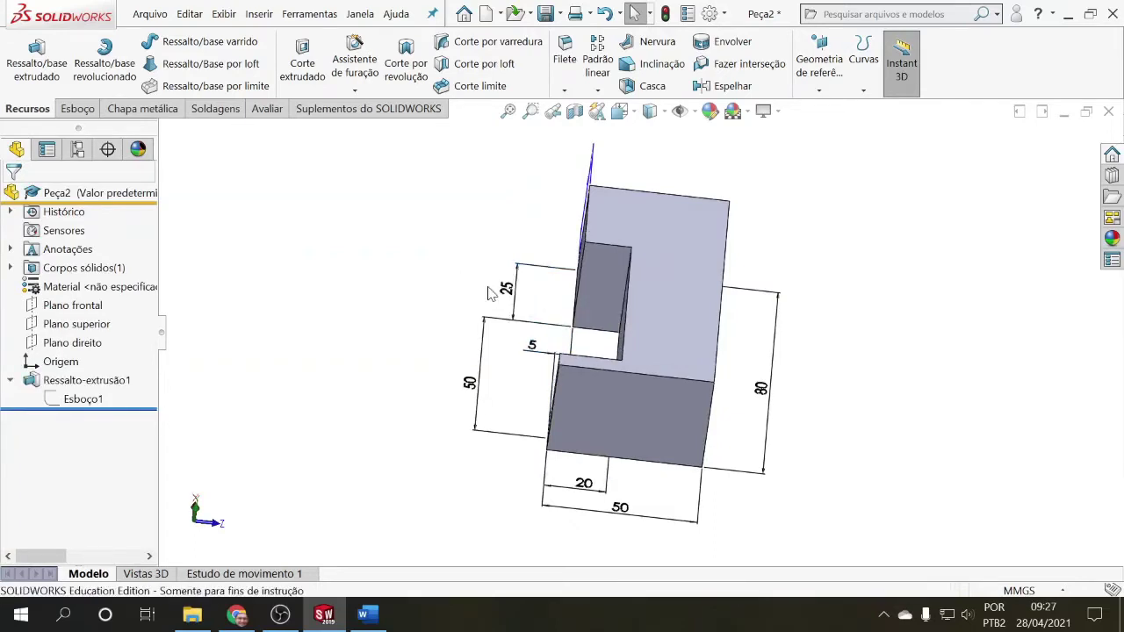
{"action": "middle_click_drag", "start_coordinate": [465, 248], "coordinate": [442, 221]}
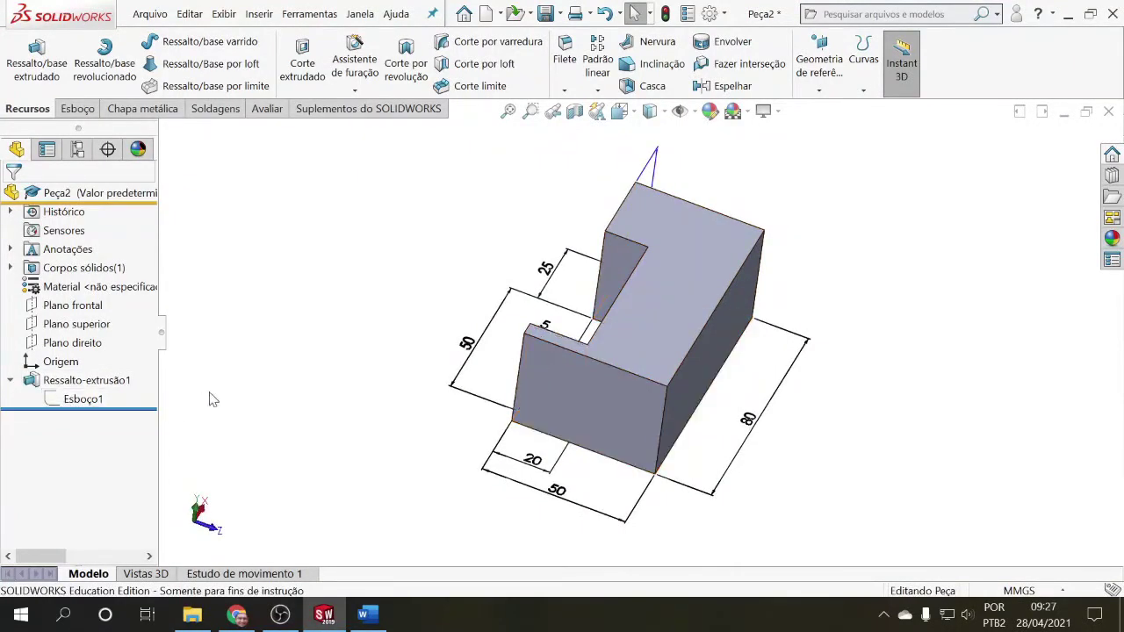
{"action": "middle_click_drag", "start_coordinate": [386, 358], "coordinate": [378, 311]}
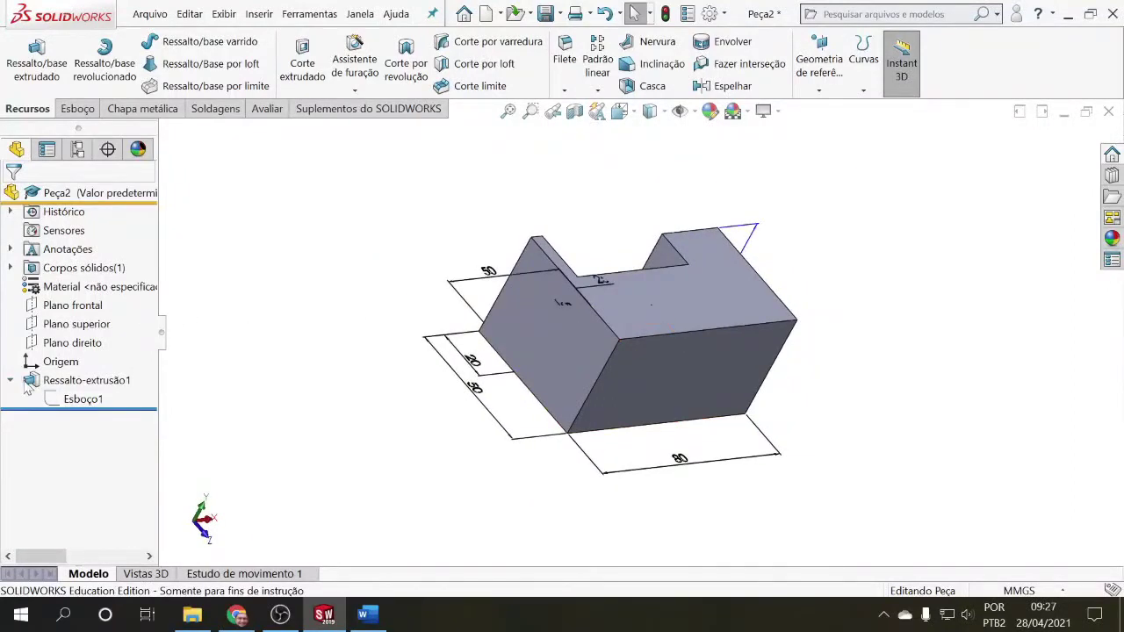
Hide the feature dimensions on the model and collapse the boss extrusion in the feature tree.
{"action": "right_click", "coordinate": [56, 251]}
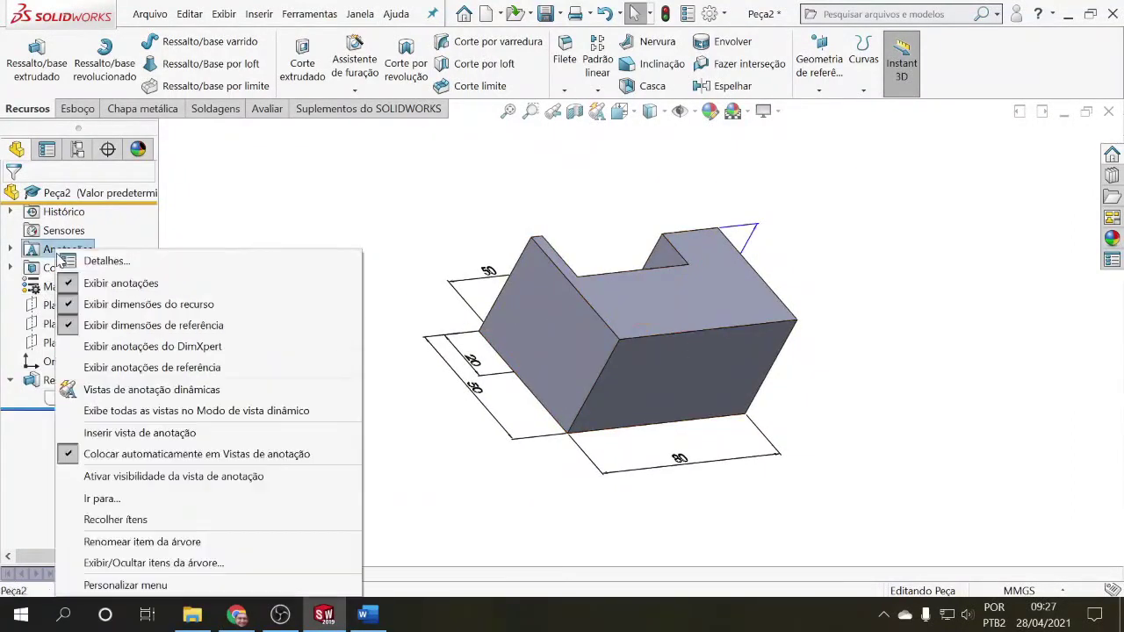
{"action": "left_click", "coordinate": [108, 304]}
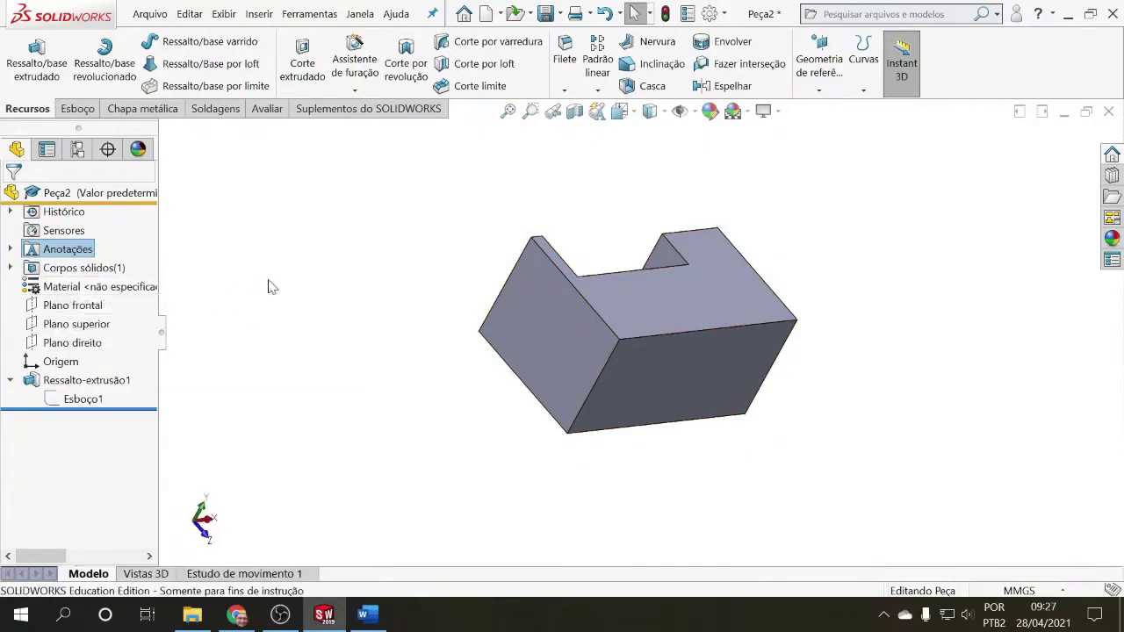
{"action": "left_click", "coordinate": [12, 381]}
Edit the boss extrusion to use the mid-plane end condition (Plano médio) and inspect the rebuilt solid.
{"action": "right_click", "coordinate": [62, 387]}
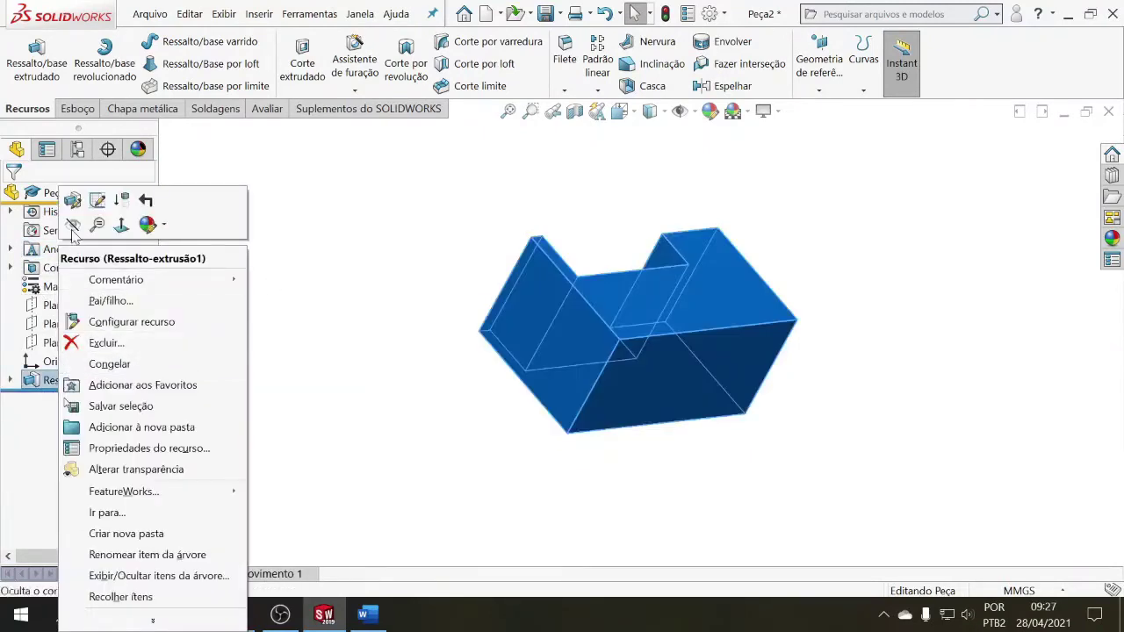
{"action": "left_click", "coordinate": [75, 203]}
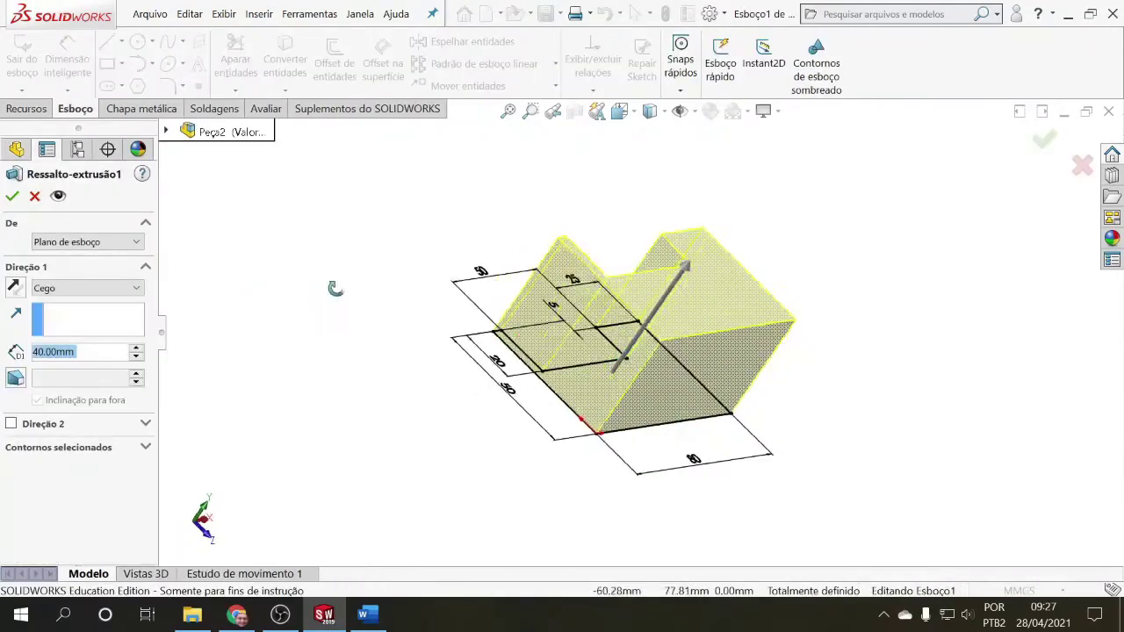
{"action": "middle_click_drag", "start_coordinate": [333, 289], "coordinate": [424, 488]}
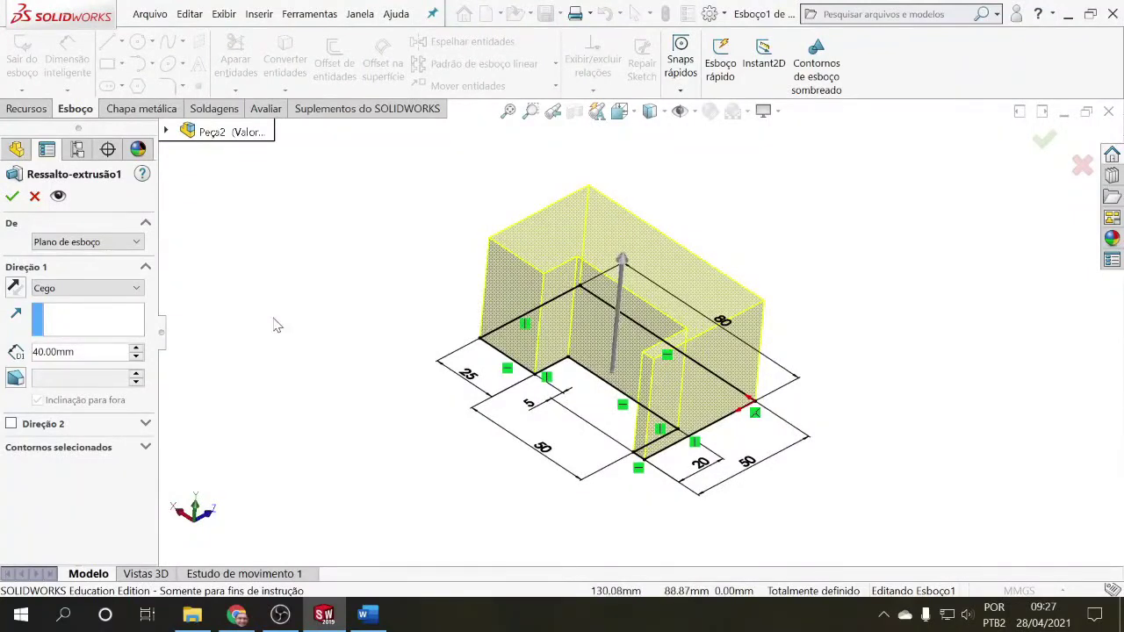
{"action": "left_click", "coordinate": [135, 293]}
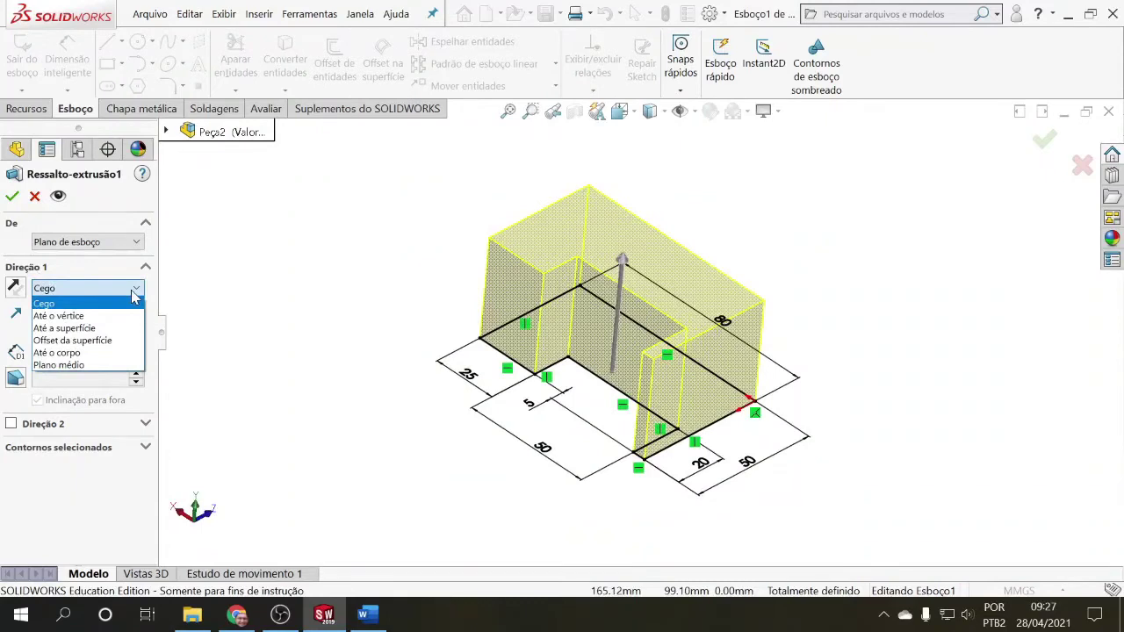
{"action": "left_click", "coordinate": [88, 365]}
{"action": "middle_click_drag", "start_coordinate": [294, 373], "coordinate": [319, 321]}
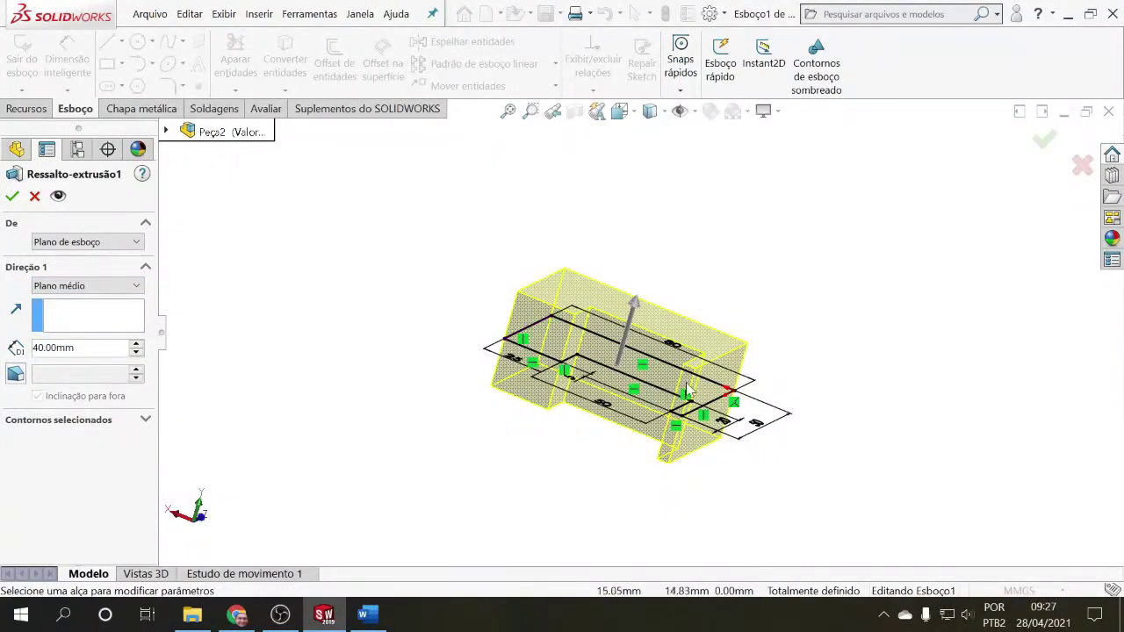
{"action": "middle_click_drag", "start_coordinate": [386, 318], "coordinate": [333, 333]}
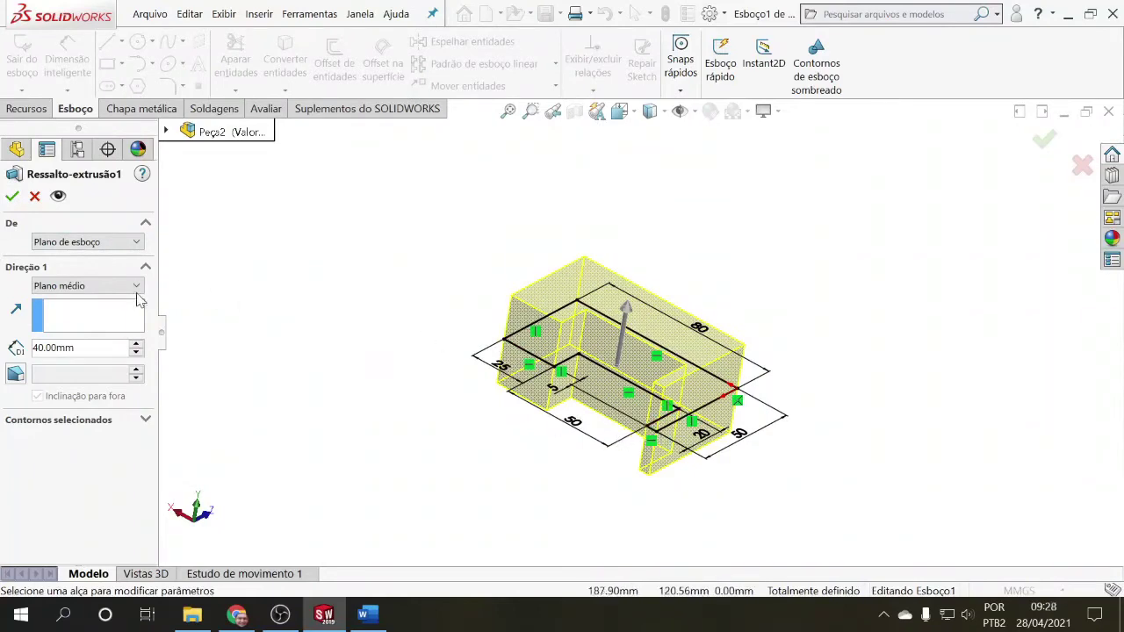
{"action": "left_click", "coordinate": [11, 195]}
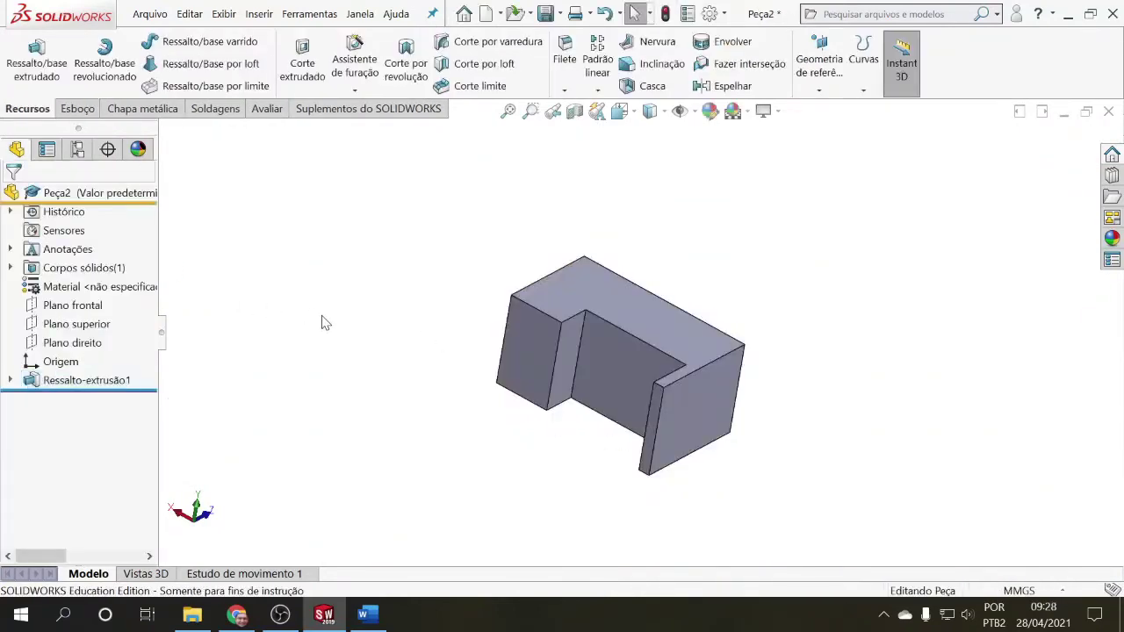
{"action": "mouse_move", "coordinate": [343, 334]}
{"action": "middle_mouse_down"}
{"action": "mouse_move", "coordinate": [394, 361]}
{"action": "mouse_move", "coordinate": [354, 336]}
{"action": "middle_mouse_up"}
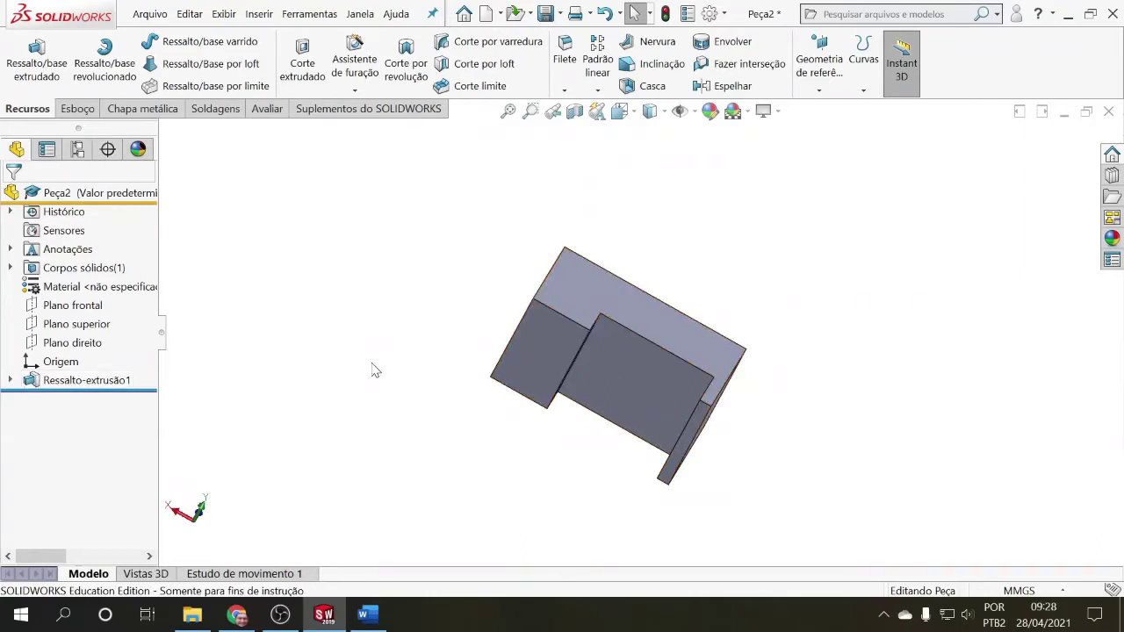
{"action": "middle_click_drag", "start_coordinate": [409, 387], "coordinate": [364, 343]}
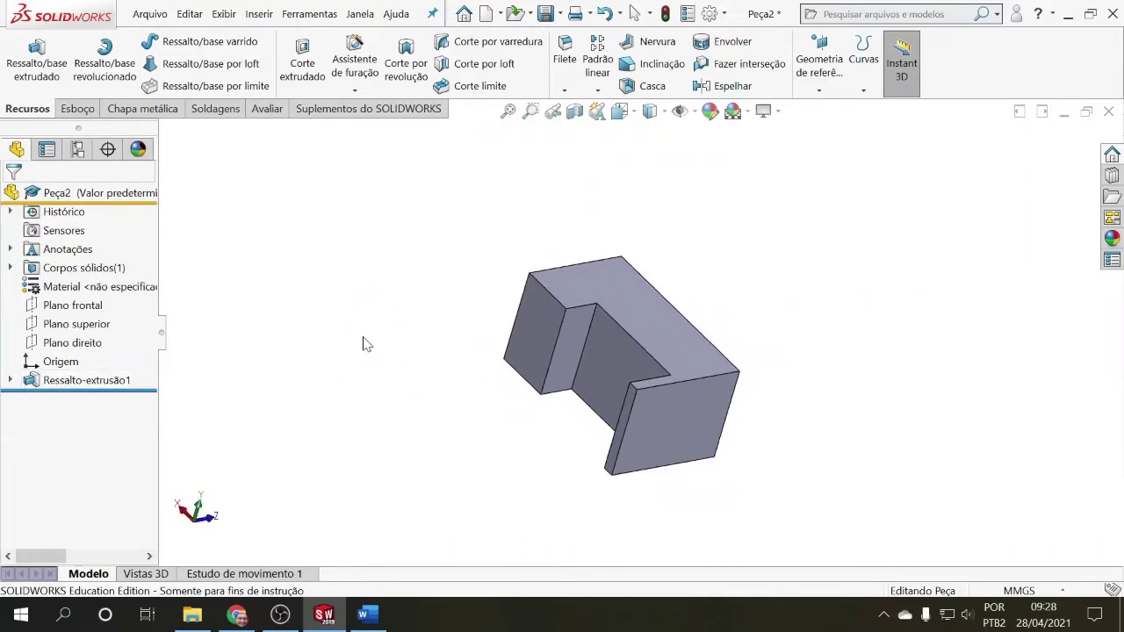
Edit the boss extrusion to use the blind end condition (Cego) and inspect the rebuilt solid.
{"action": "right_click", "coordinate": [84, 380]}
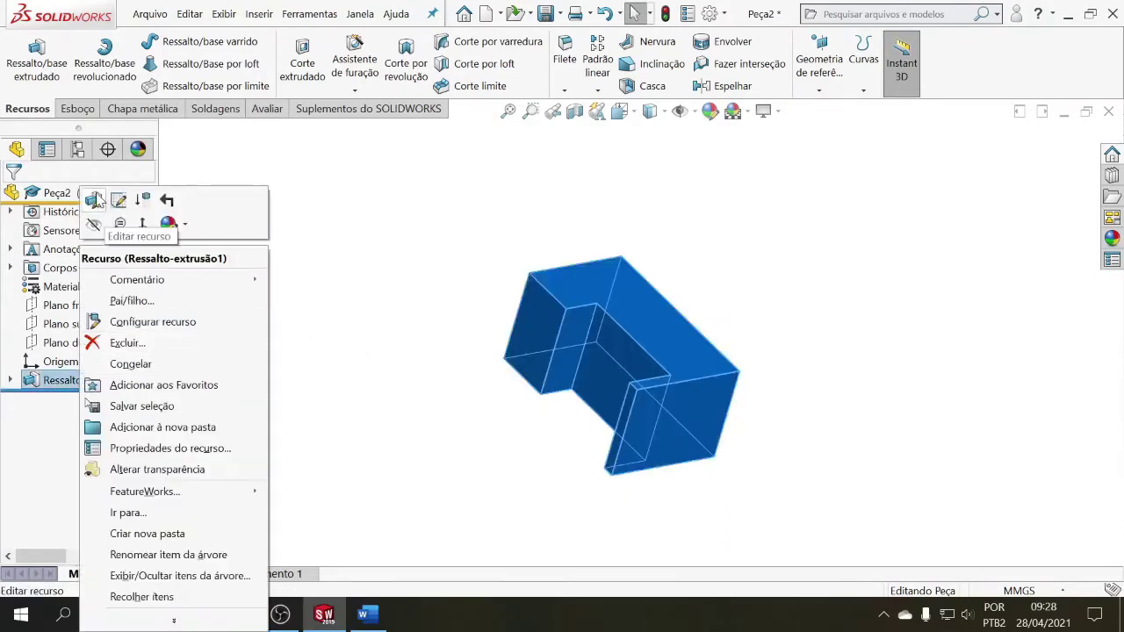
{"action": "left_click", "coordinate": [94, 200]}
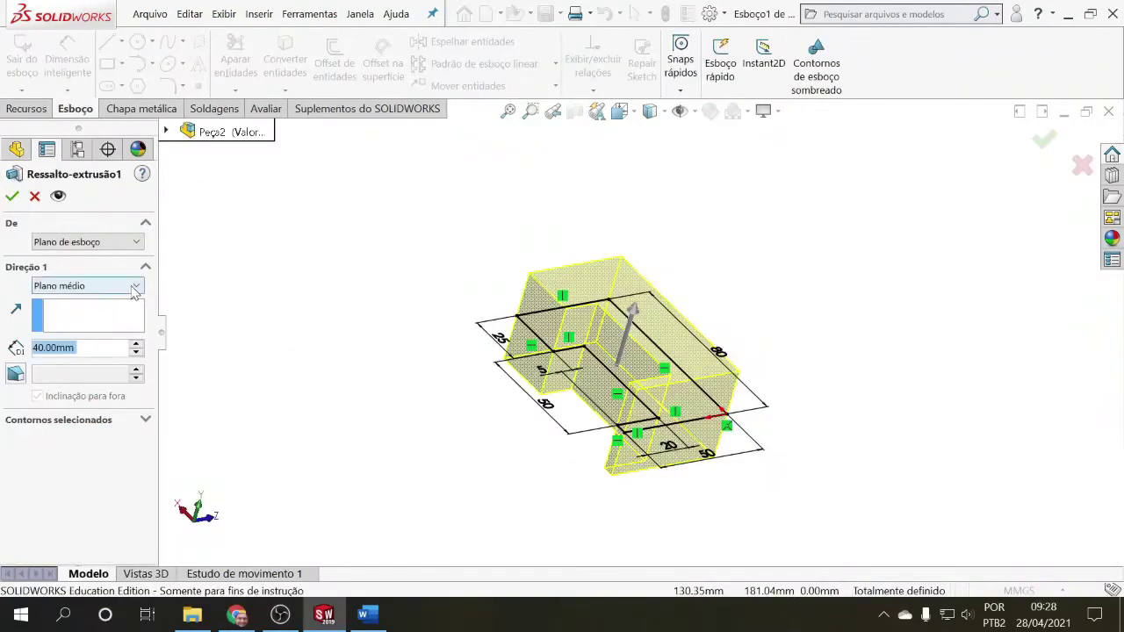
{"action": "left_click", "coordinate": [116, 288]}
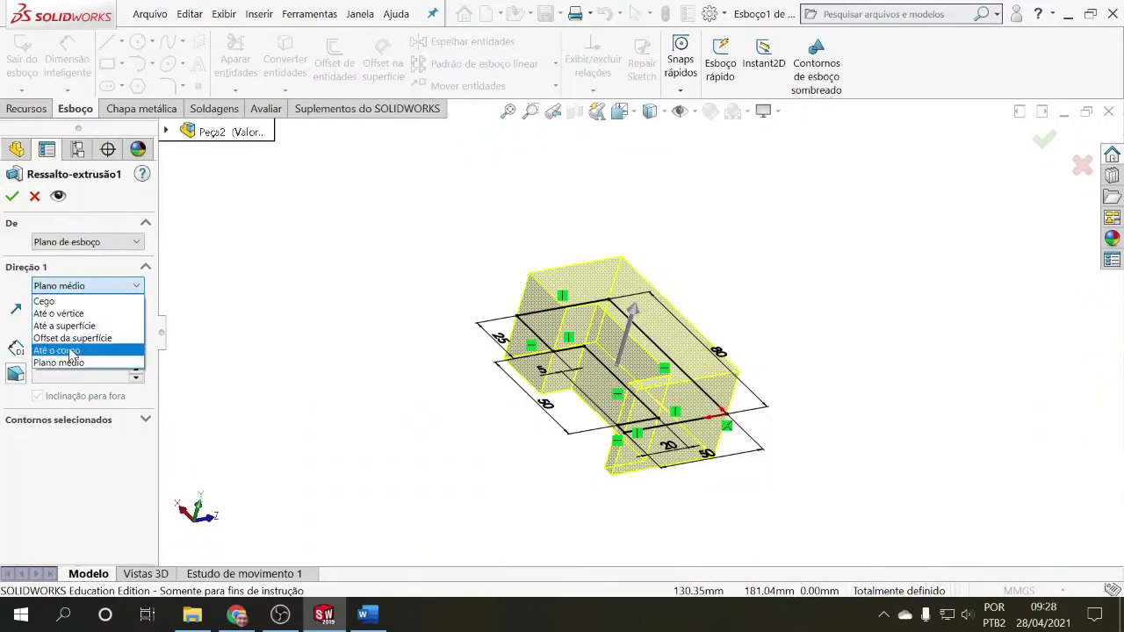
{"action": "left_click", "coordinate": [68, 302]}
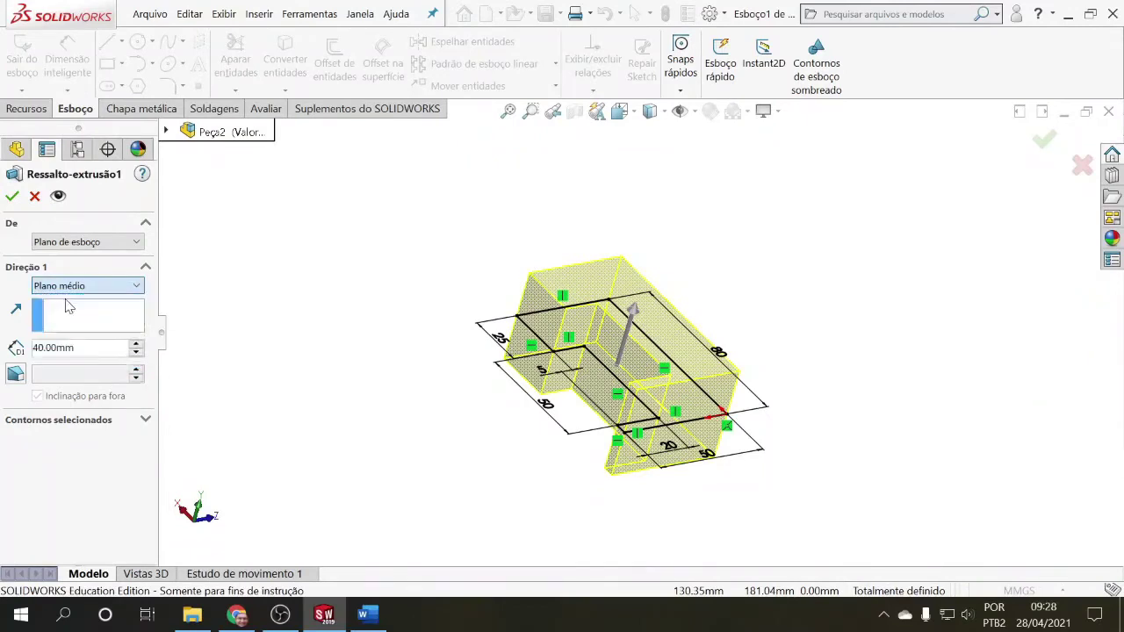
{"action": "left_click", "coordinate": [12, 197]}
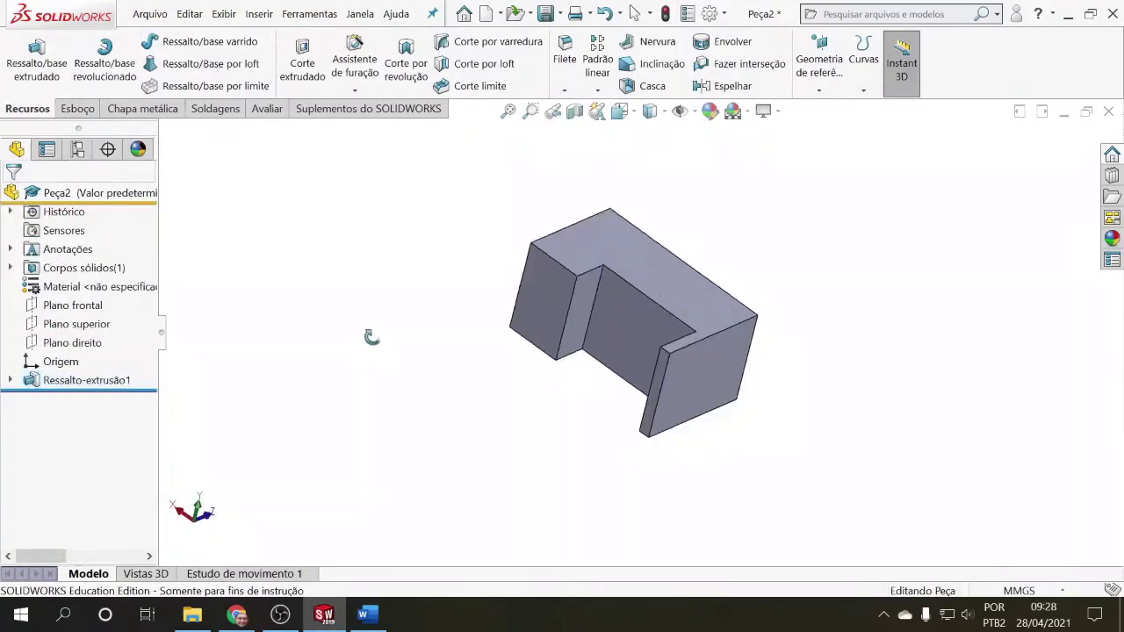
{"action": "middle_click_drag", "start_coordinate": [372, 337], "coordinate": [385, 370]}
{"action": "scroll", "coordinate": [588, 280], "scroll_direction": "down", "scroll_amount": 4}
{"action": "scroll", "coordinate": [619, 274], "scroll_direction": "up", "scroll_amount": 4}
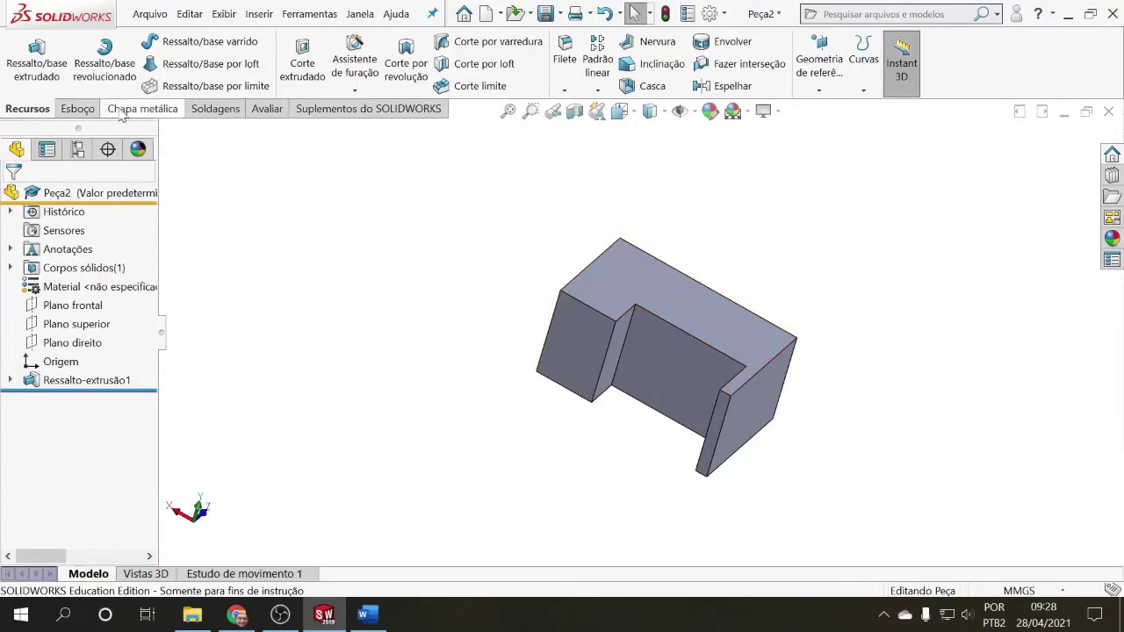
Start a corner rectangle in a new sketch on the solid's flat top face.
{"action": "left_click", "coordinate": [78, 109]}
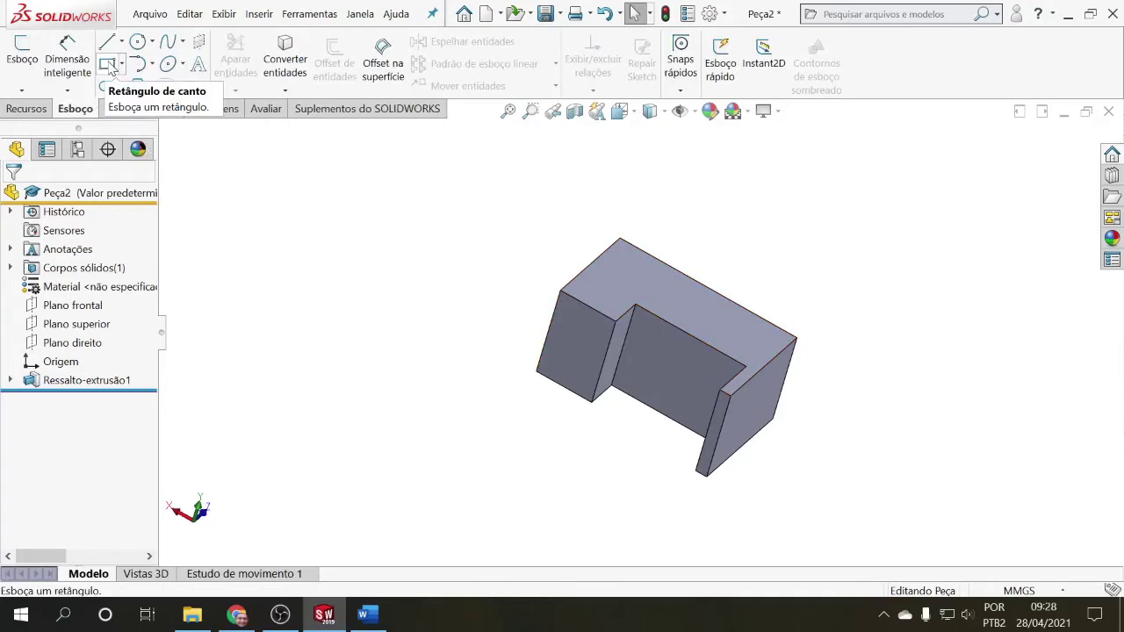
{"action": "left_click", "coordinate": [108, 66]}
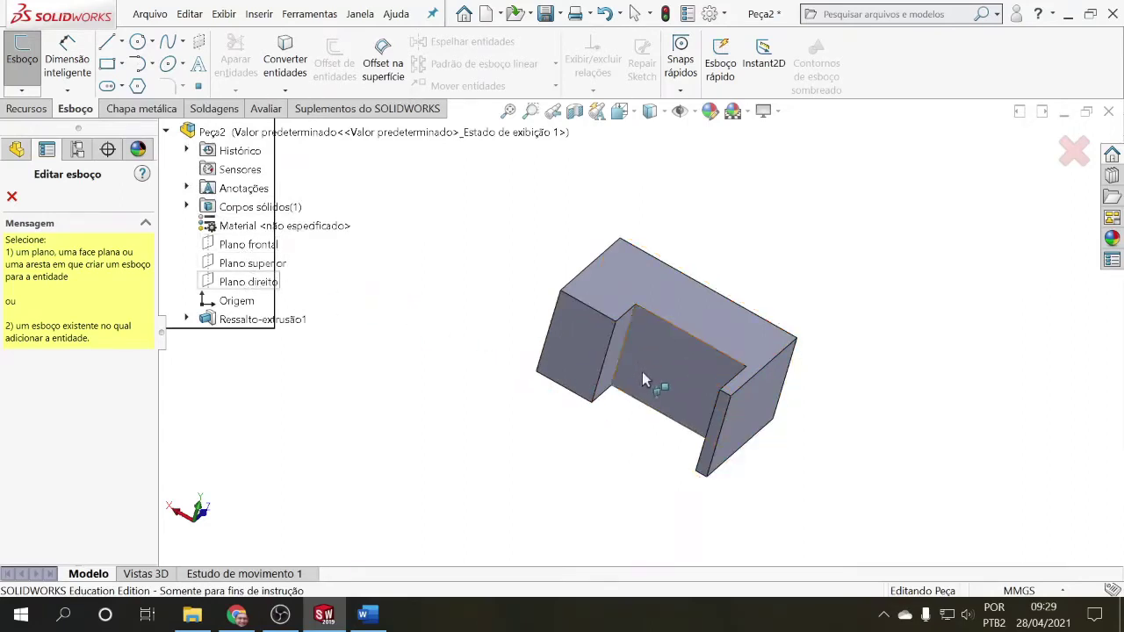
{"action": "scroll", "coordinate": [662, 351], "scroll_direction": "down", "scroll_amount": 4}
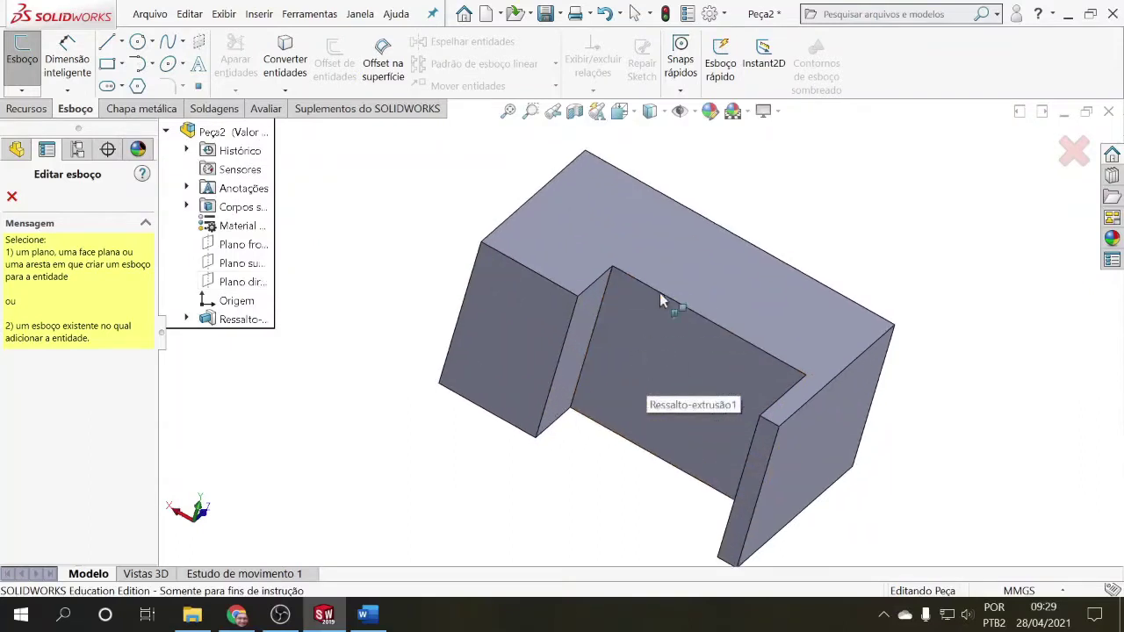
{"action": "scroll", "coordinate": [661, 298], "scroll_direction": "up", "scroll_amount": 2}
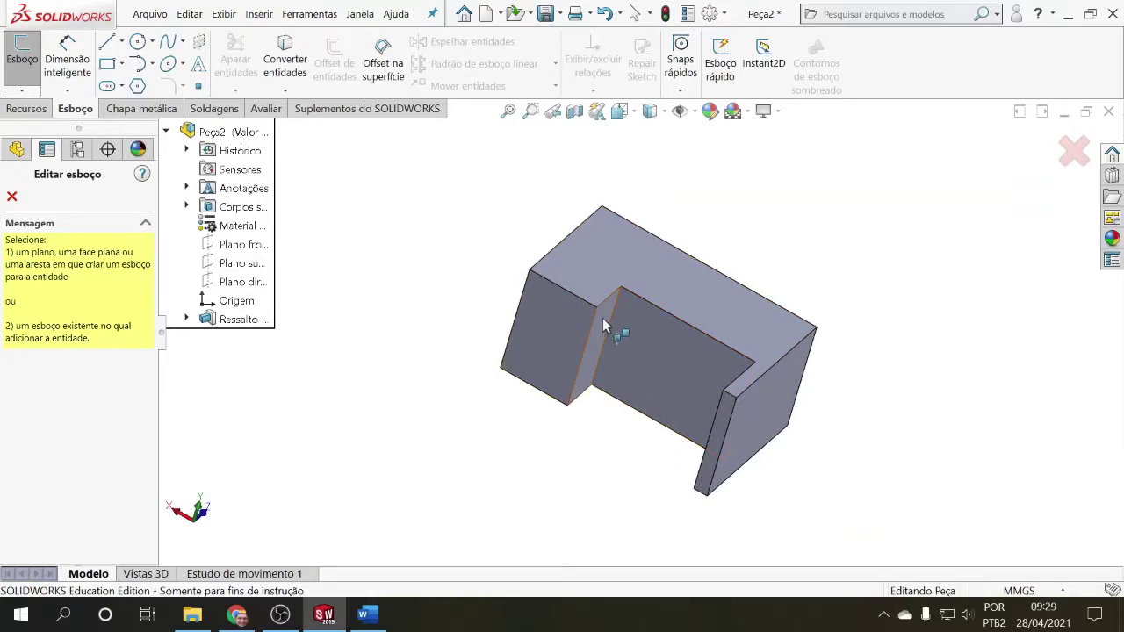
{"action": "middle_click_drag", "start_coordinate": [589, 279], "coordinate": [668, 353]}
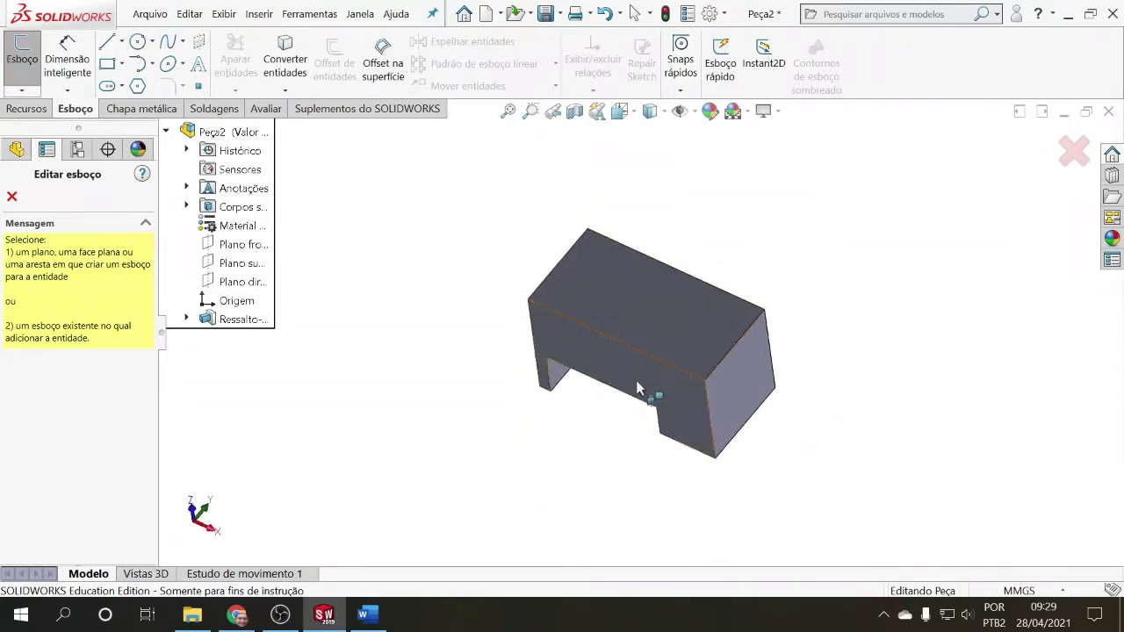
{"action": "middle_click_drag", "start_coordinate": [657, 394], "coordinate": [615, 294]}
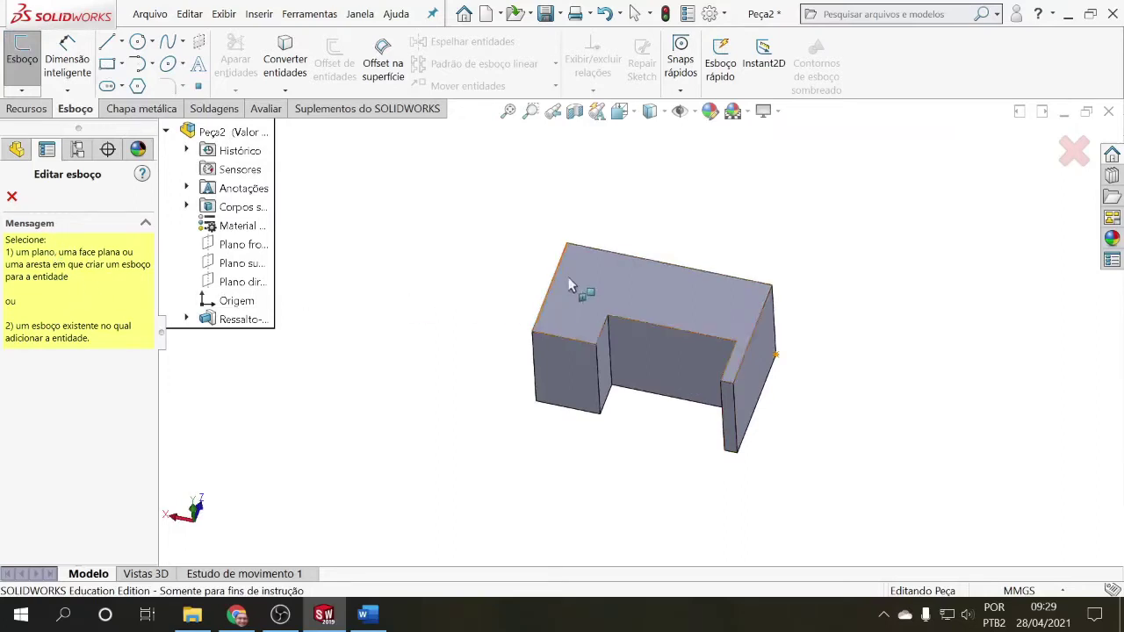
{"action": "left_click", "coordinate": [623, 277]}
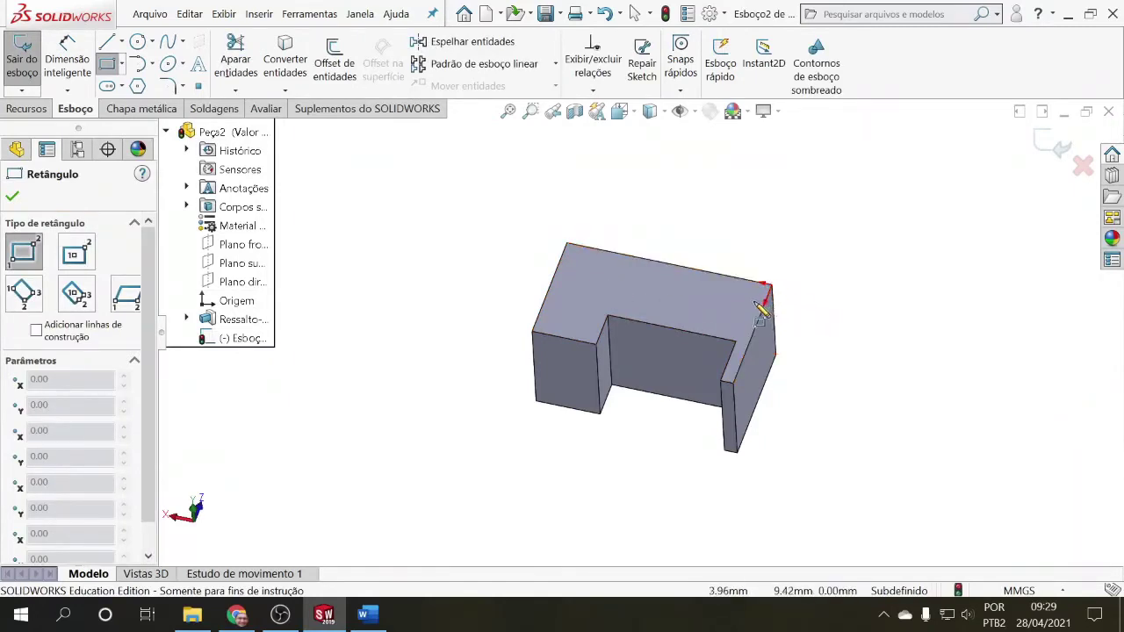
Sketch four small trial rectangles in the empty area beside the solid and delete them.
{"action": "left_click_drag", "start_coordinate": [375, 266], "coordinate": [404, 288]}
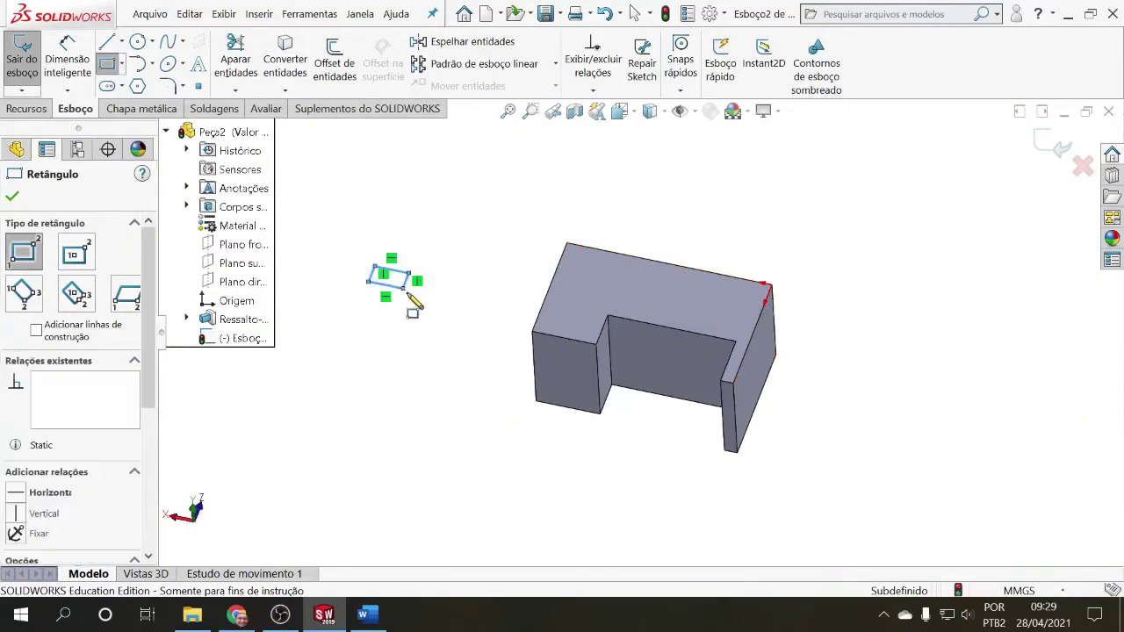
{"action": "left_click_drag", "start_coordinate": [355, 349], "coordinate": [372, 370]}
{"action": "left_click_drag", "start_coordinate": [455, 189], "coordinate": [481, 210]}
{"action": "left_click_drag", "start_coordinate": [579, 179], "coordinate": [610, 203]}
{"action": "mouse_move", "coordinate": [532, 398]}
{"action": "middle_mouse_down"}
{"action": "mouse_move", "coordinate": [522, 371]}
{"action": "mouse_move", "coordinate": [525, 252]}
{"action": "mouse_move", "coordinate": [531, 329]}
{"action": "middle_mouse_up"}
{"action": "key", "text": "Escape"}
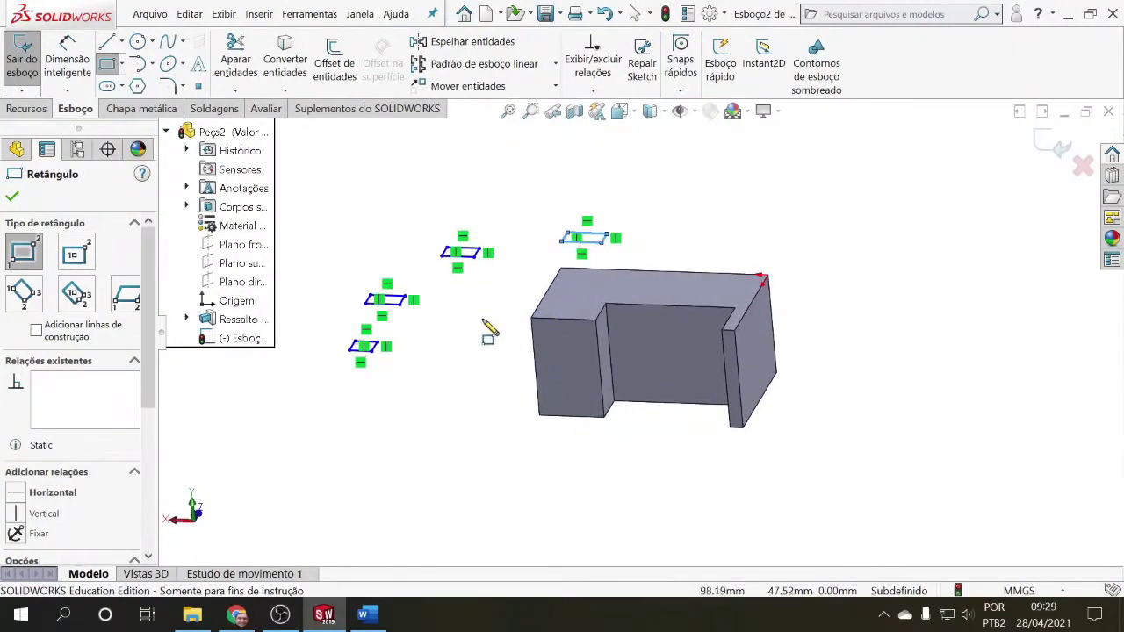
{"action": "left_click_drag", "start_coordinate": [446, 243], "coordinate": [646, 406]}
{"action": "key", "text": "Delete"}
Sketch a circle on the top face near the outer back corner of the wider arm.
{"action": "scroll", "coordinate": [647, 344], "scroll_direction": "down", "scroll_amount": 3}
{"action": "middle_click_drag", "start_coordinate": [646, 300], "coordinate": [635, 326]}
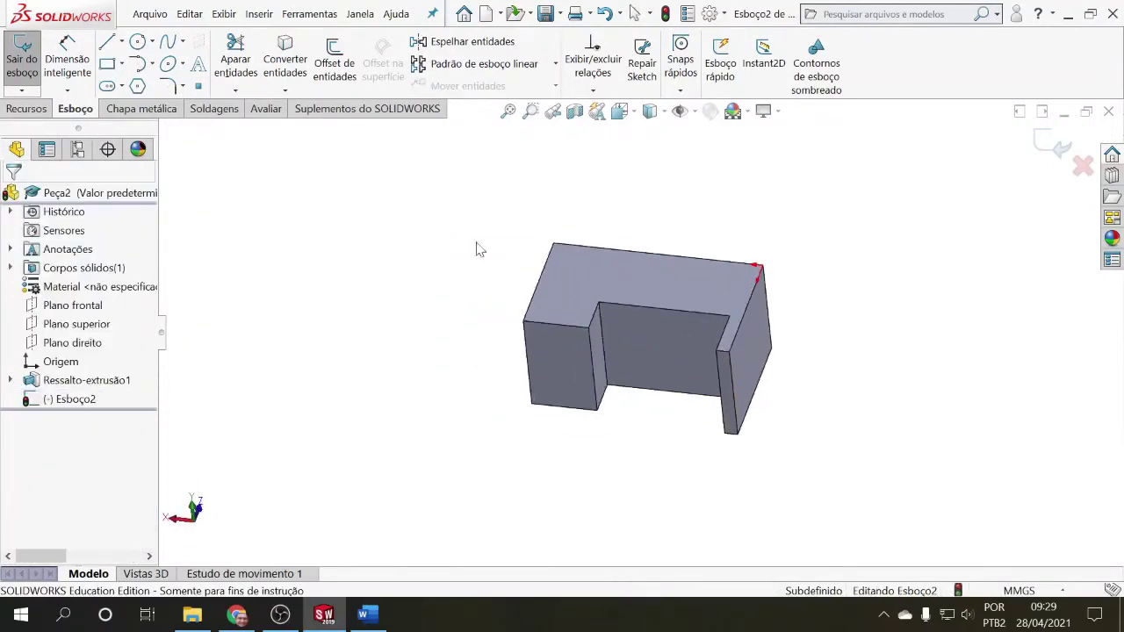
{"action": "left_click", "coordinate": [138, 42]}
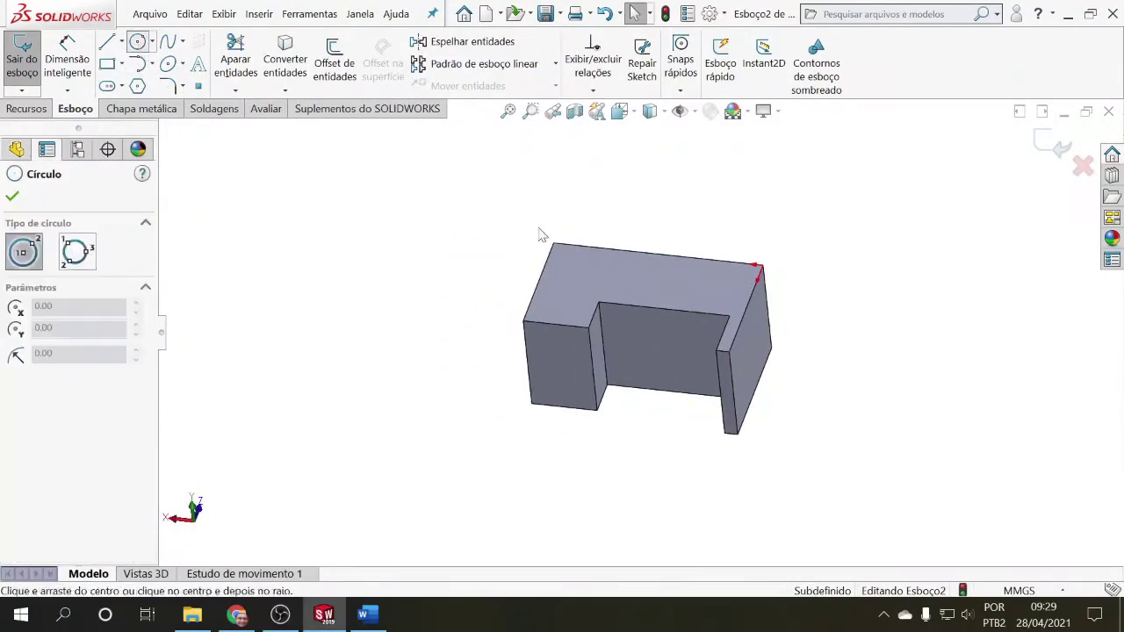
{"action": "left_click", "coordinate": [573, 266]}
{"action": "scroll", "coordinate": [584, 274], "scroll_direction": "down", "scroll_amount": 2}
Dimension the circle's centre 10 mm from the short outer edge of the top face.
{"action": "left_click", "coordinate": [67, 56]}
{"action": "left_click", "coordinate": [535, 261]}
{"action": "left_click", "coordinate": [507, 263]}
{"action": "left_click", "coordinate": [445, 254]}
{"action": "type", "text": "10"}
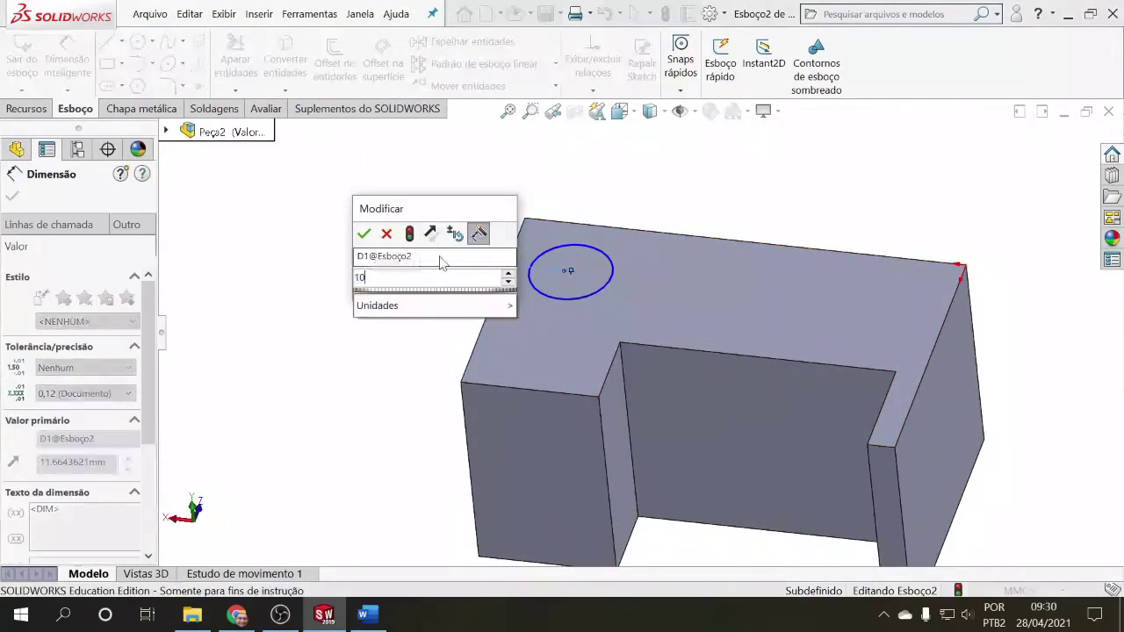
{"action": "key", "text": "Return"}
Dimension the circle's centre 10 mm from the long back edge and its diameter as 12 mm.
{"action": "left_click", "coordinate": [571, 242]}
{"action": "left_click", "coordinate": [581, 225]}
{"action": "left_click", "coordinate": [660, 204]}
{"action": "type", "text": "12"}
{"action": "key", "text": "Return"}
{"action": "key", "text": "Escape"}
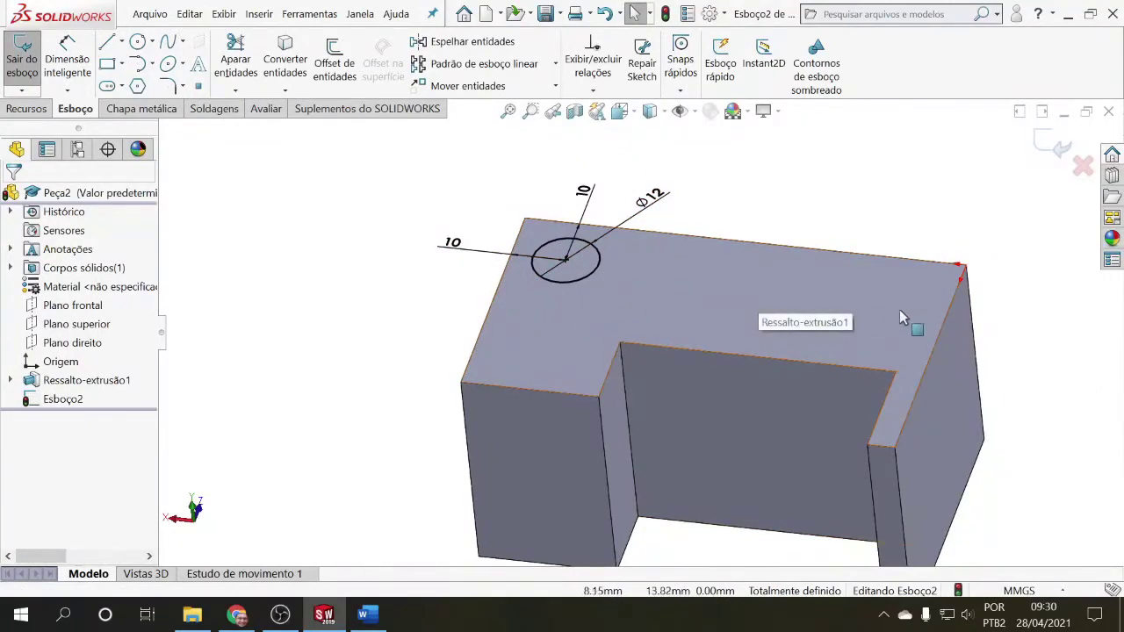
{"action": "mouse_move", "coordinate": [732, 281]}
{"action": "middle_mouse_down"}
{"action": "mouse_move", "coordinate": [725, 167]}
{"action": "mouse_move", "coordinate": [726, 297]}
{"action": "middle_mouse_up"}
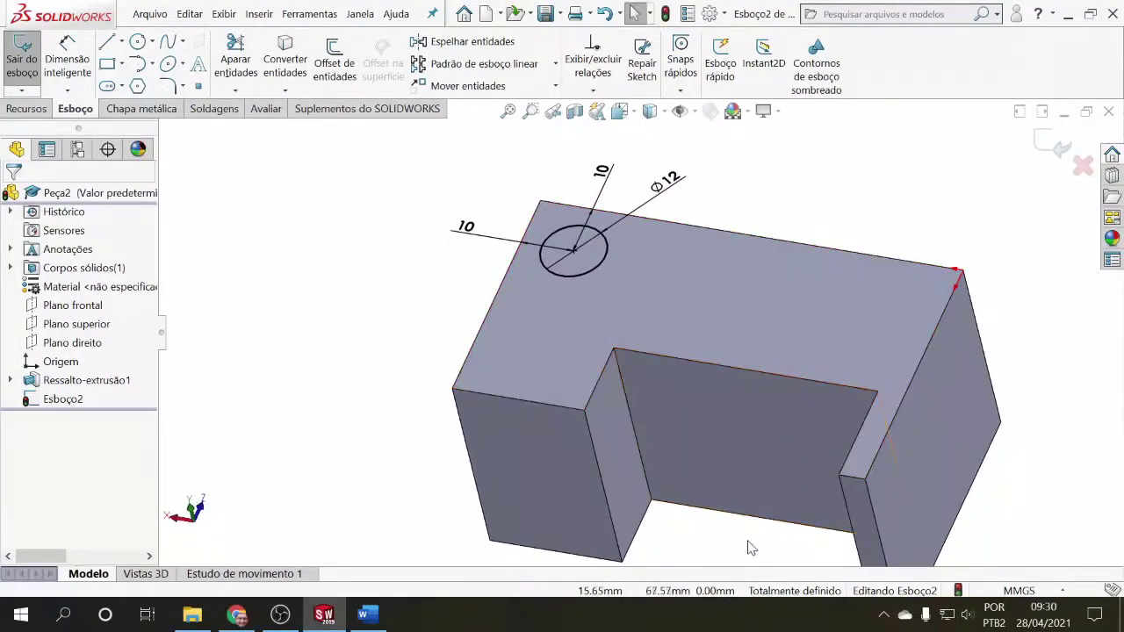
Reposition the two 10 mm dimensions and the diameter dimension outside the solid's corner.
{"action": "left_click", "coordinate": [20, 109]}
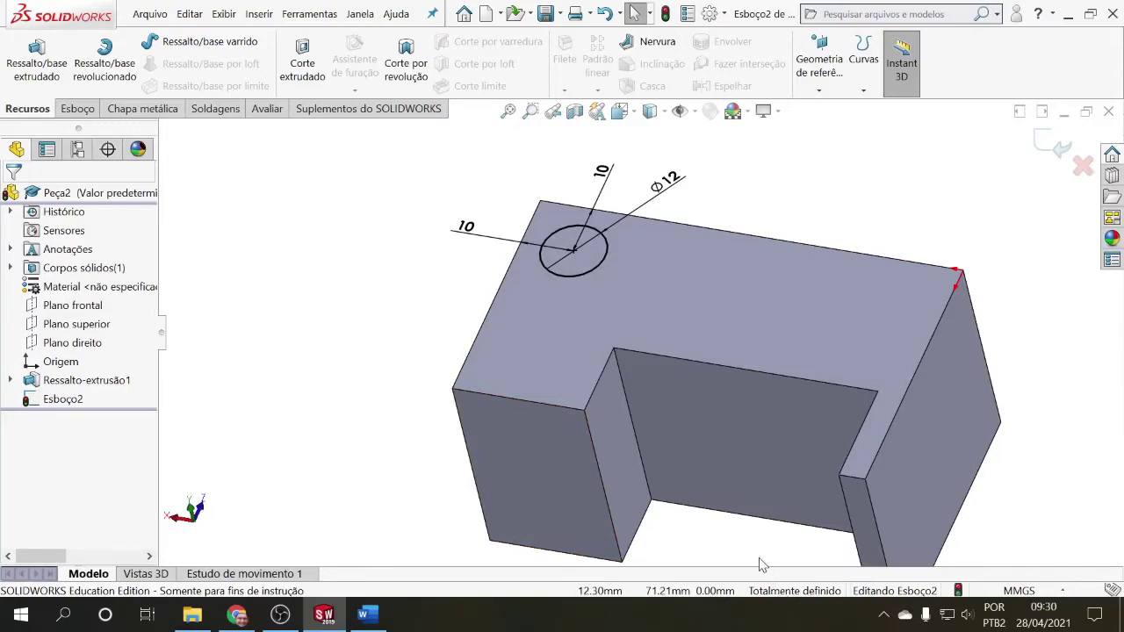
{"action": "left_click", "coordinate": [542, 248]}
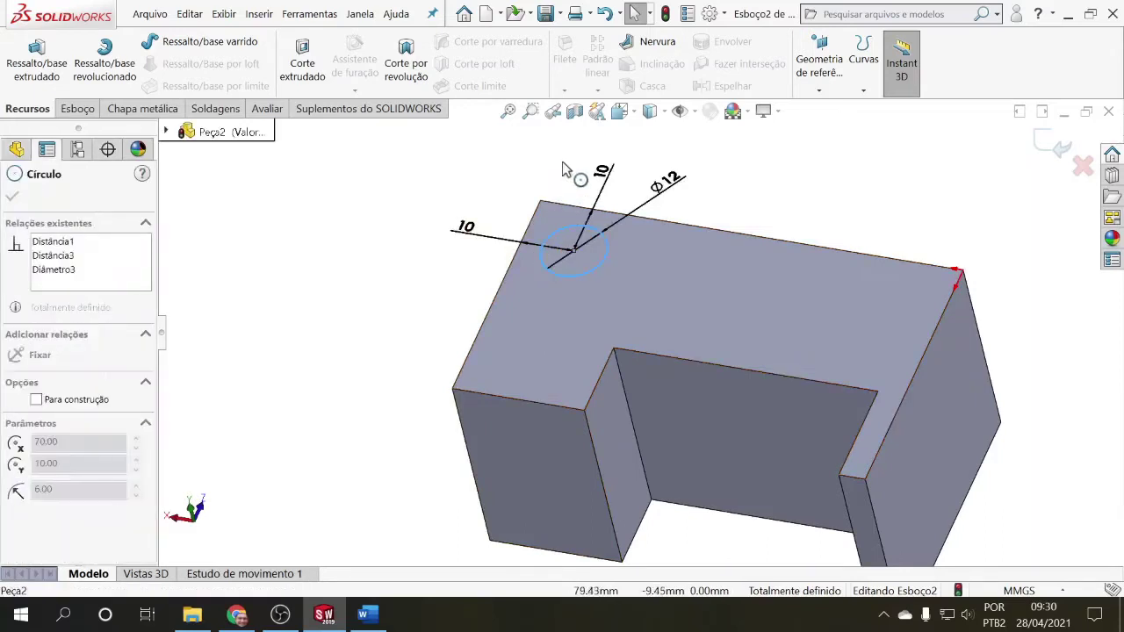
{"action": "left_click_drag", "start_coordinate": [534, 244], "coordinate": [601, 151]}
{"action": "left_click_drag", "start_coordinate": [531, 133], "coordinate": [481, 219]}
{"action": "left_click", "coordinate": [419, 236]}
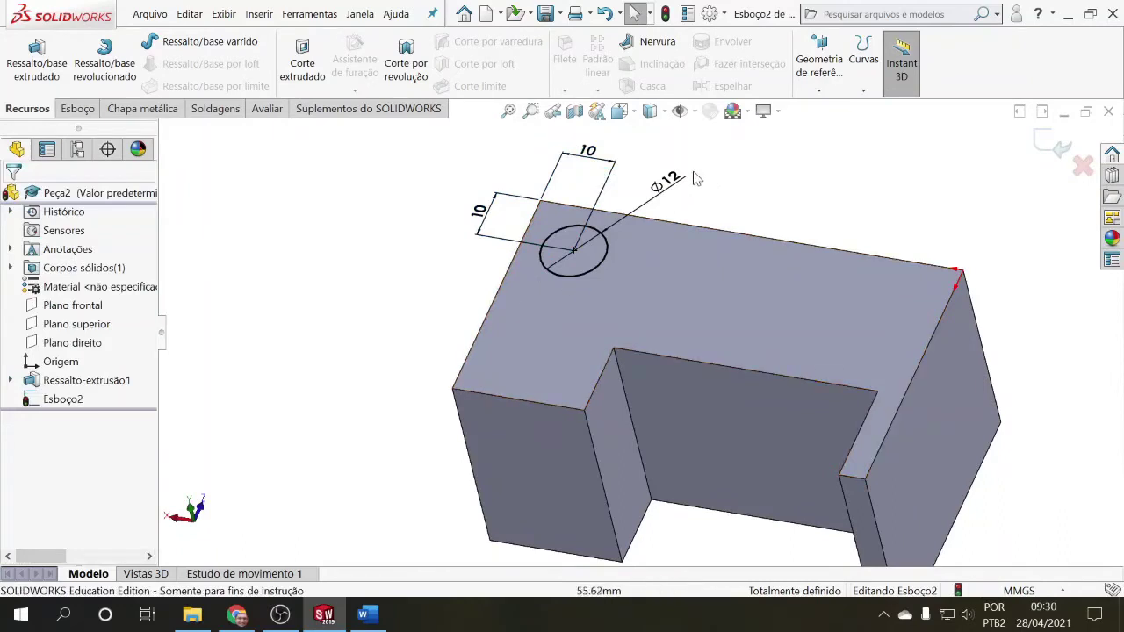
{"action": "left_click_drag", "start_coordinate": [670, 178], "coordinate": [680, 195]}
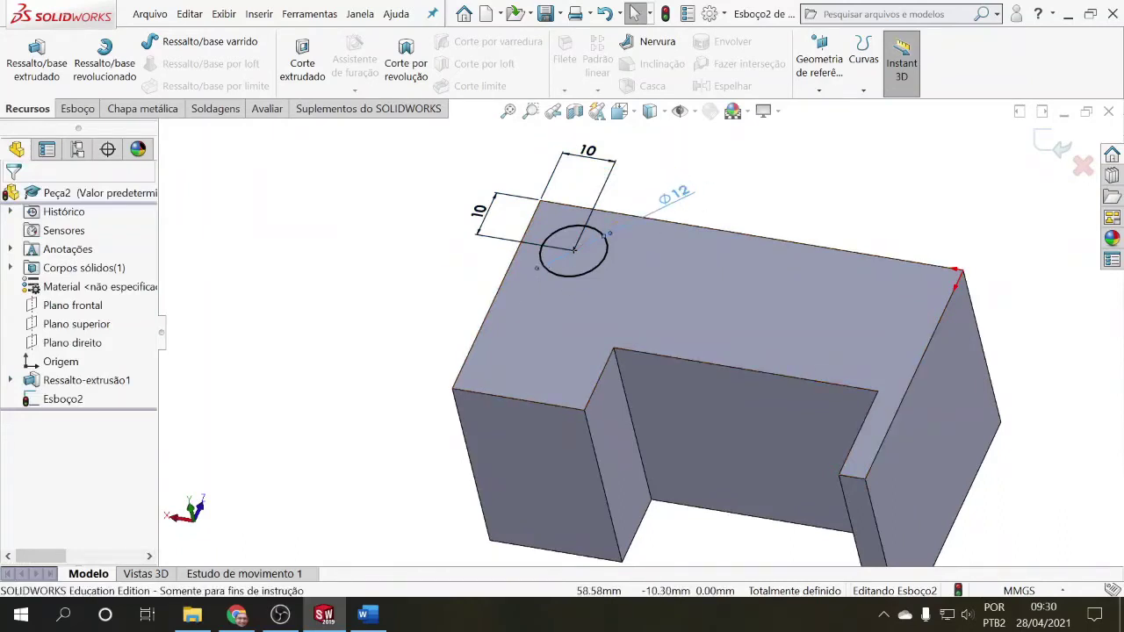
{"action": "left_click", "coordinate": [360, 280]}
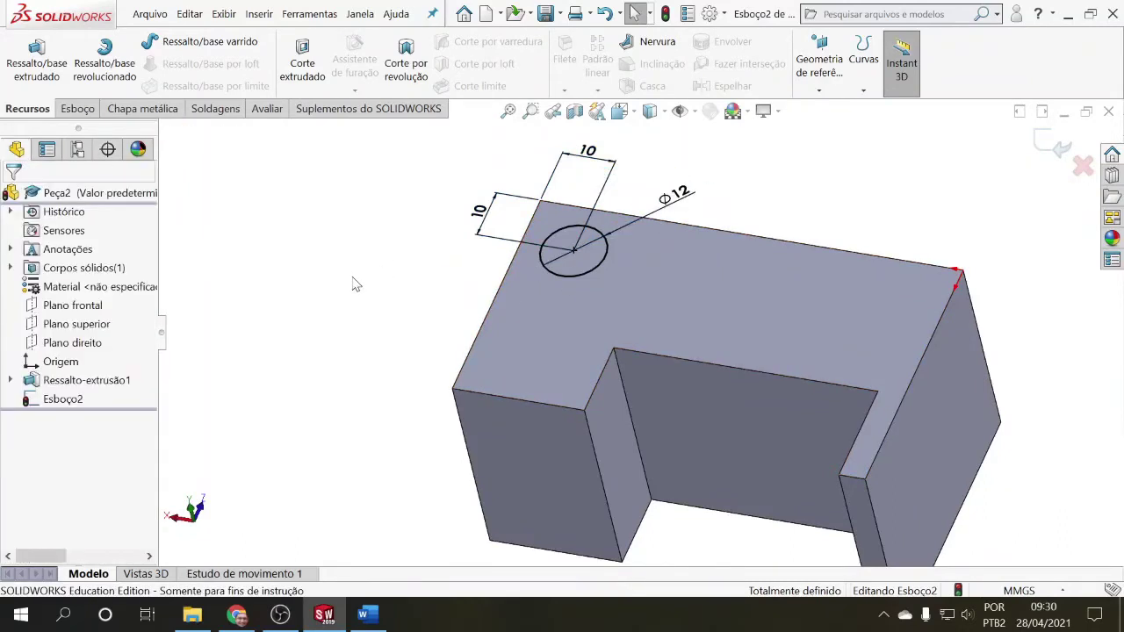
Set up a blind boss extrusion (Cego) of the circle with a depth of 20 mm.
{"action": "left_click", "coordinate": [36, 75]}
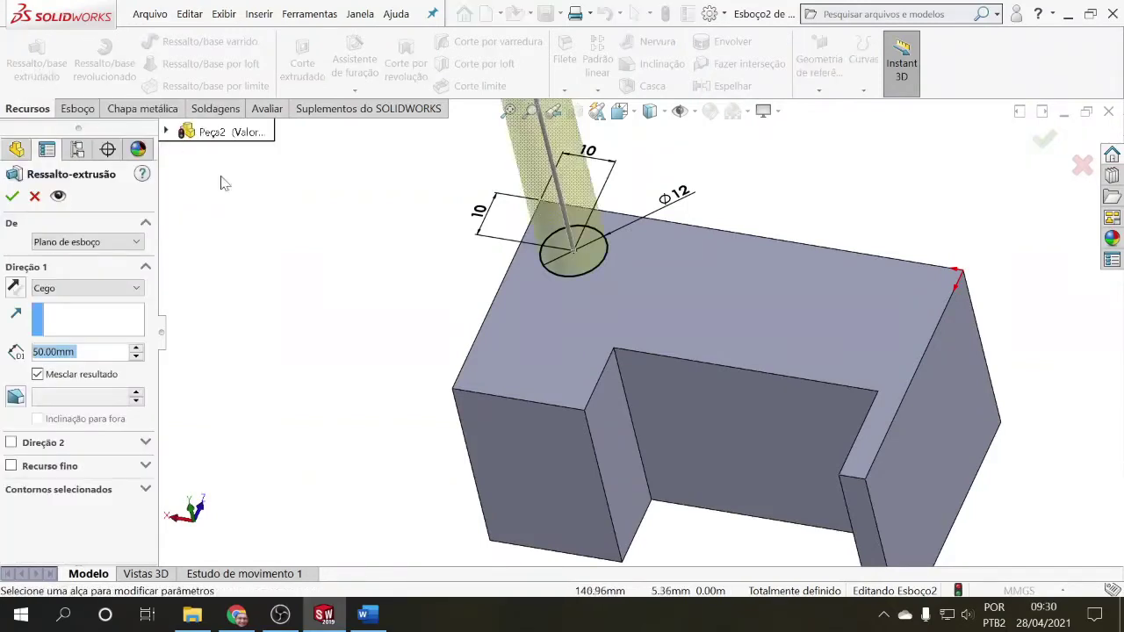
{"action": "scroll", "coordinate": [527, 289], "scroll_direction": "down", "scroll_amount": 3}
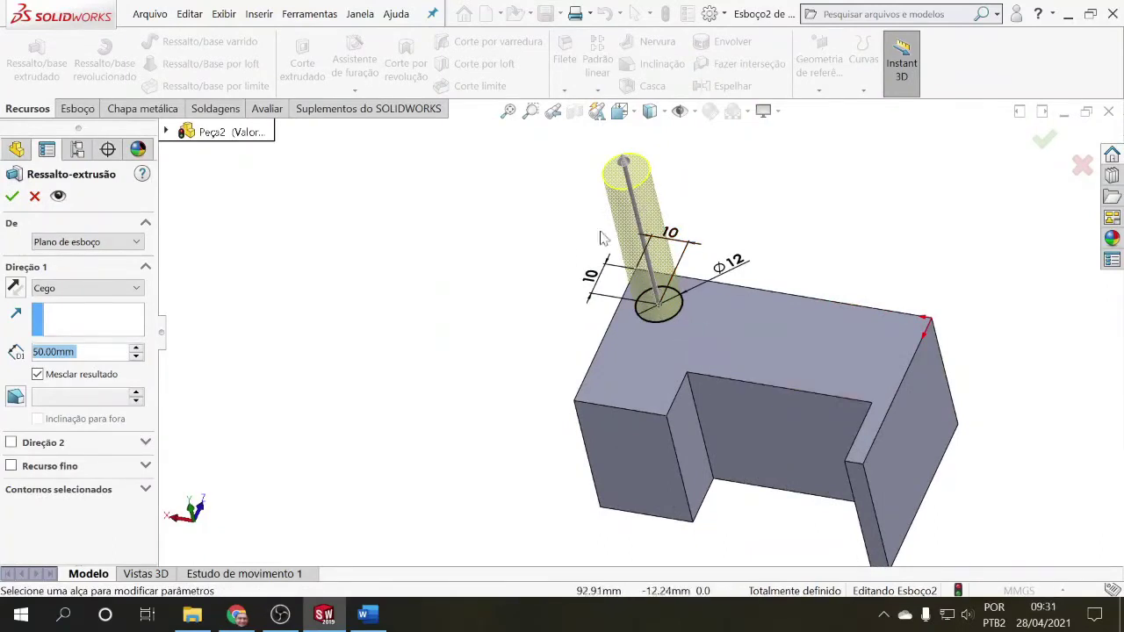
{"action": "left_click", "coordinate": [137, 356]}
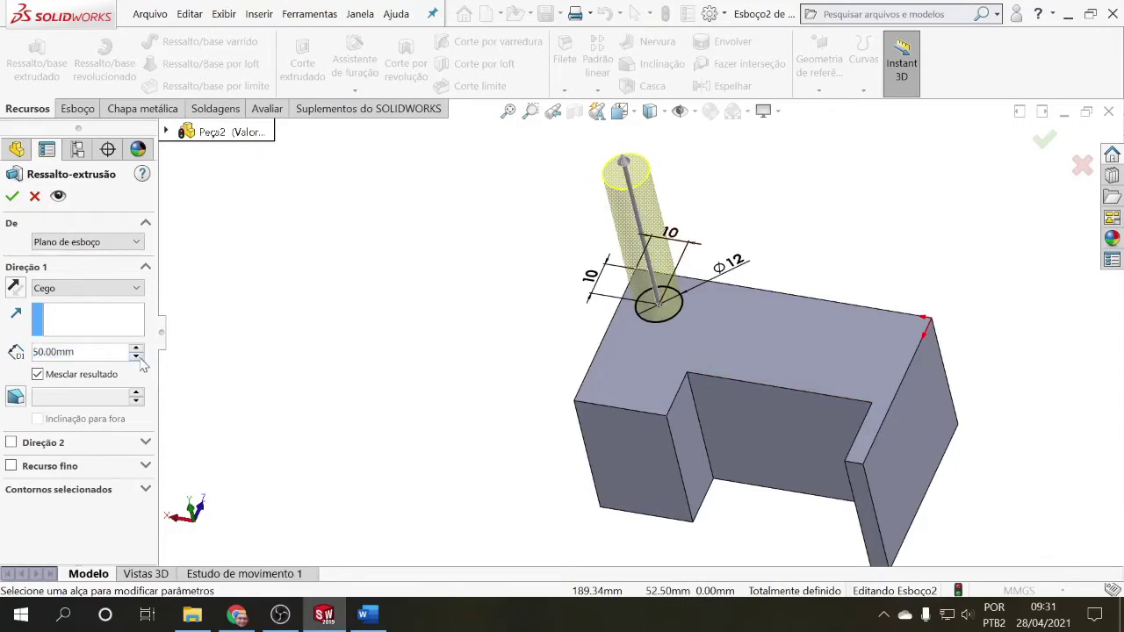
{"action": "left_click", "coordinate": [137, 356]}
{"action": "left_click", "coordinate": [137, 357]}
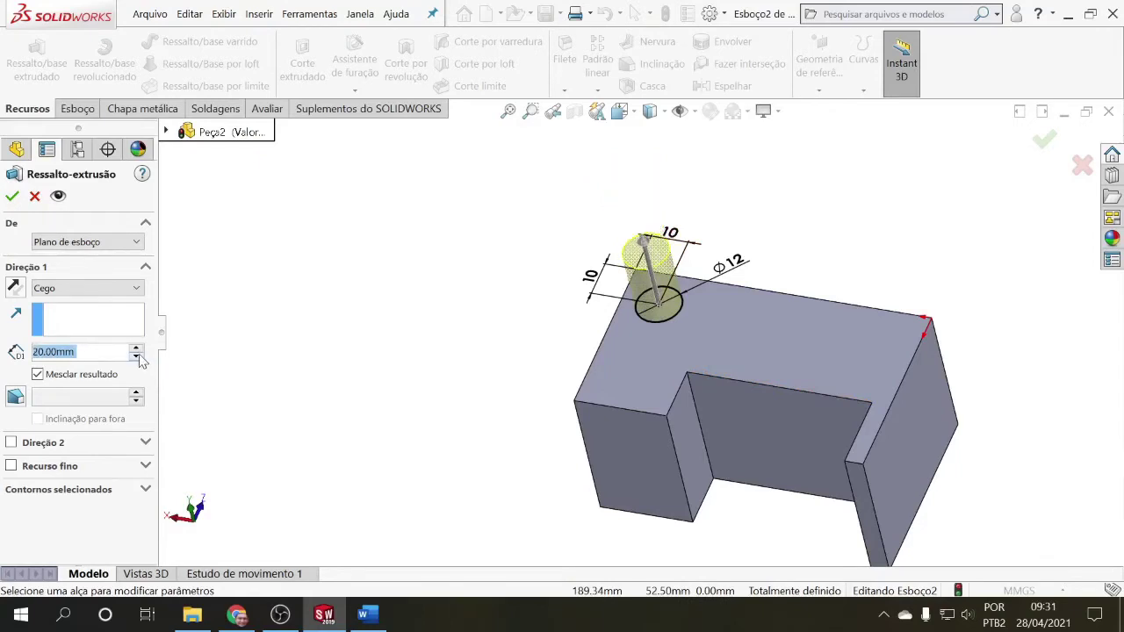
{"action": "left_click", "coordinate": [136, 348]}
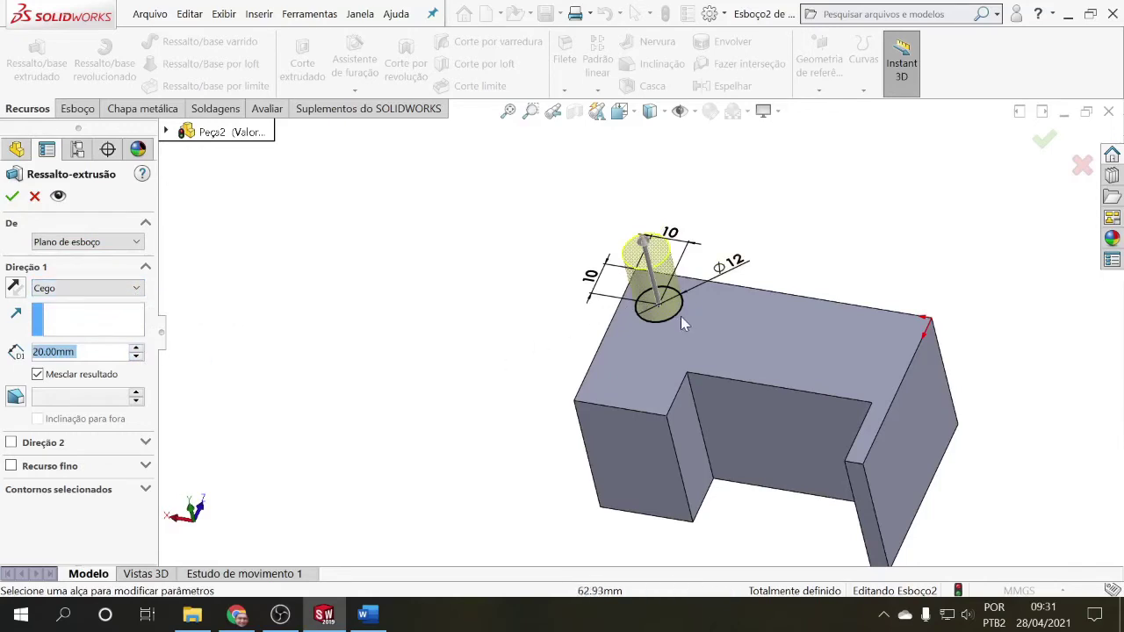
Try reversing the circle's extrusion direction into the solid and switch it back outward.
{"action": "middle_click_drag", "start_coordinate": [492, 335], "coordinate": [524, 291]}
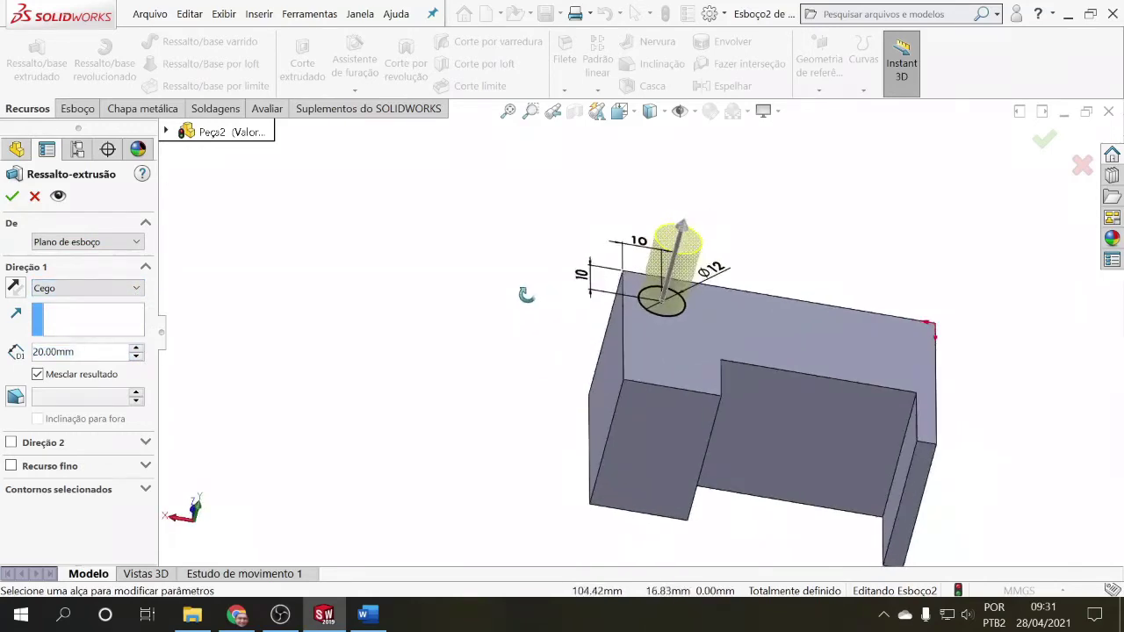
{"action": "left_click", "coordinate": [14, 288]}
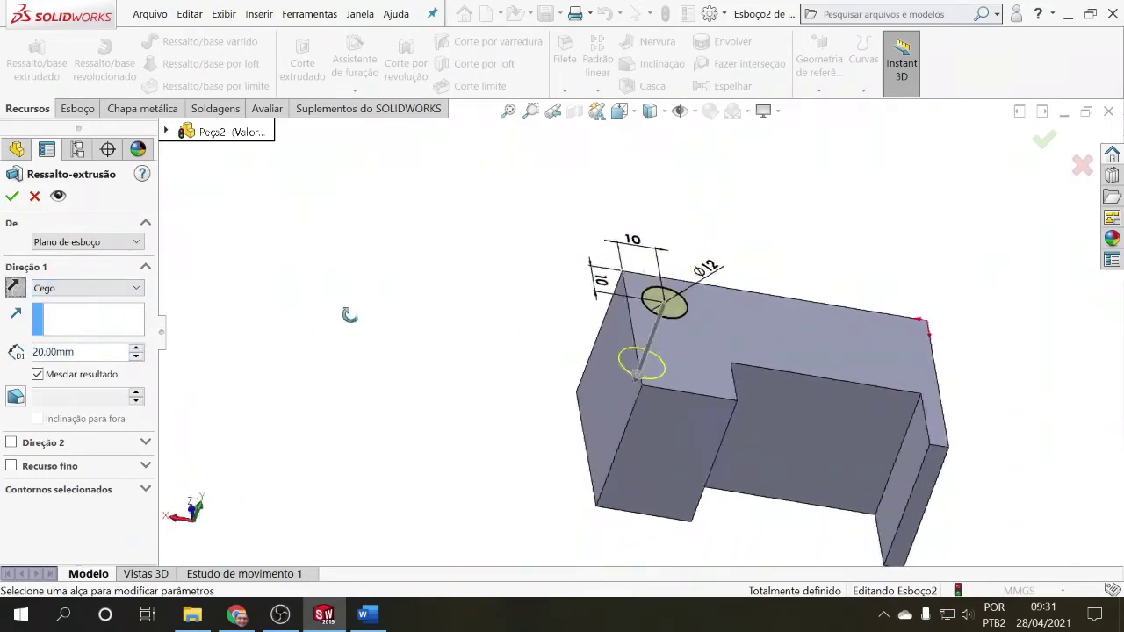
{"action": "middle_click_drag", "start_coordinate": [351, 314], "coordinate": [431, 389]}
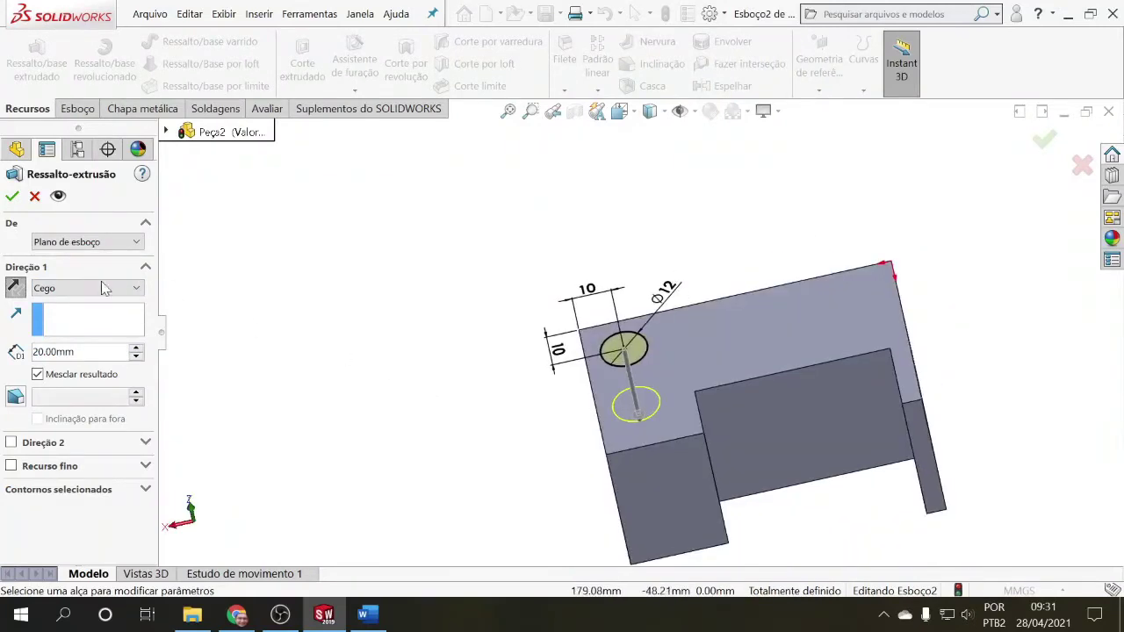
{"action": "left_click", "coordinate": [16, 289]}
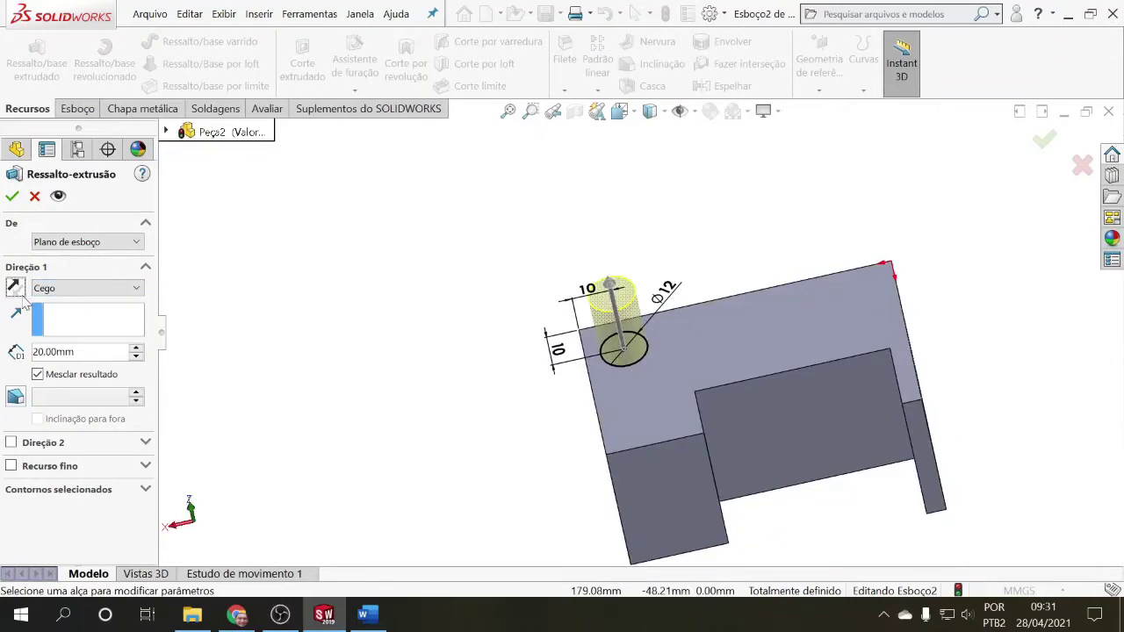
Accept the outward 20 mm boss extrusion of the circle.
{"action": "left_click", "coordinate": [12, 198]}
{"action": "middle_click_drag", "start_coordinate": [448, 390], "coordinate": [248, 396]}
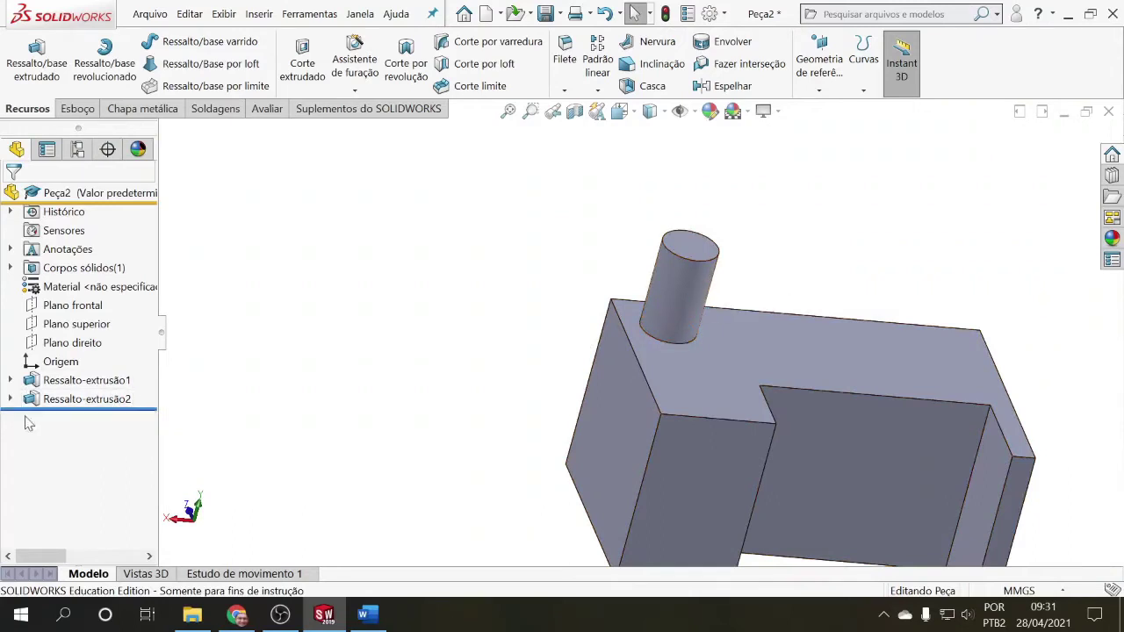
Examine the sketches under both boss extrusions in the feature tree and inspect the solid with its cylinder.
{"action": "left_click", "coordinate": [11, 381]}
{"action": "left_click", "coordinate": [84, 401]}
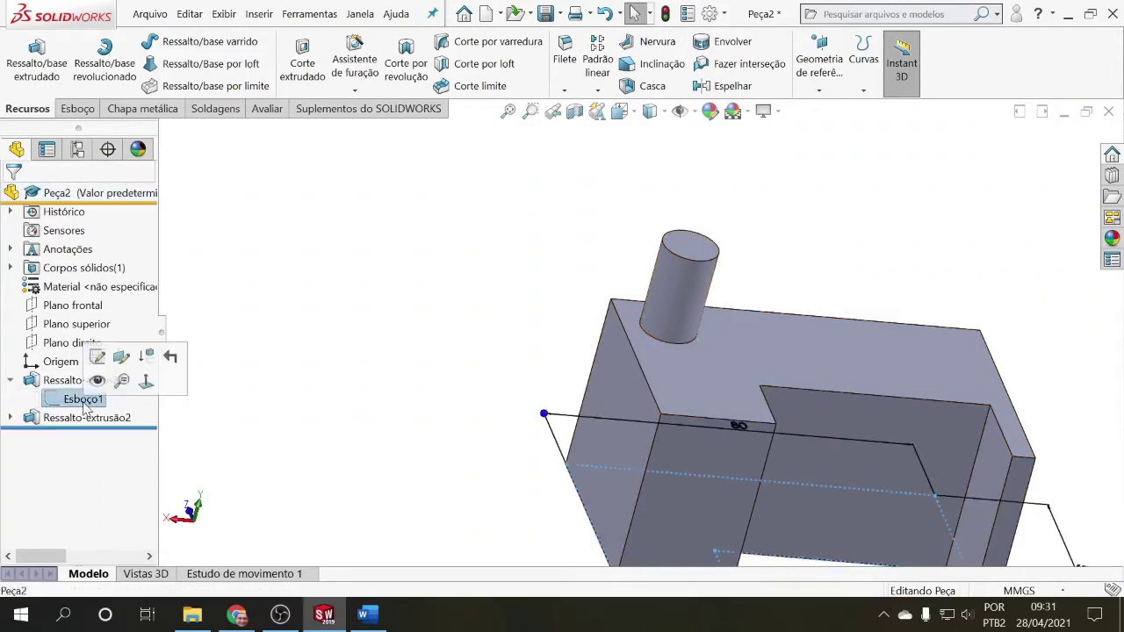
{"action": "scroll", "coordinate": [370, 430], "scroll_direction": "up", "scroll_amount": 3}
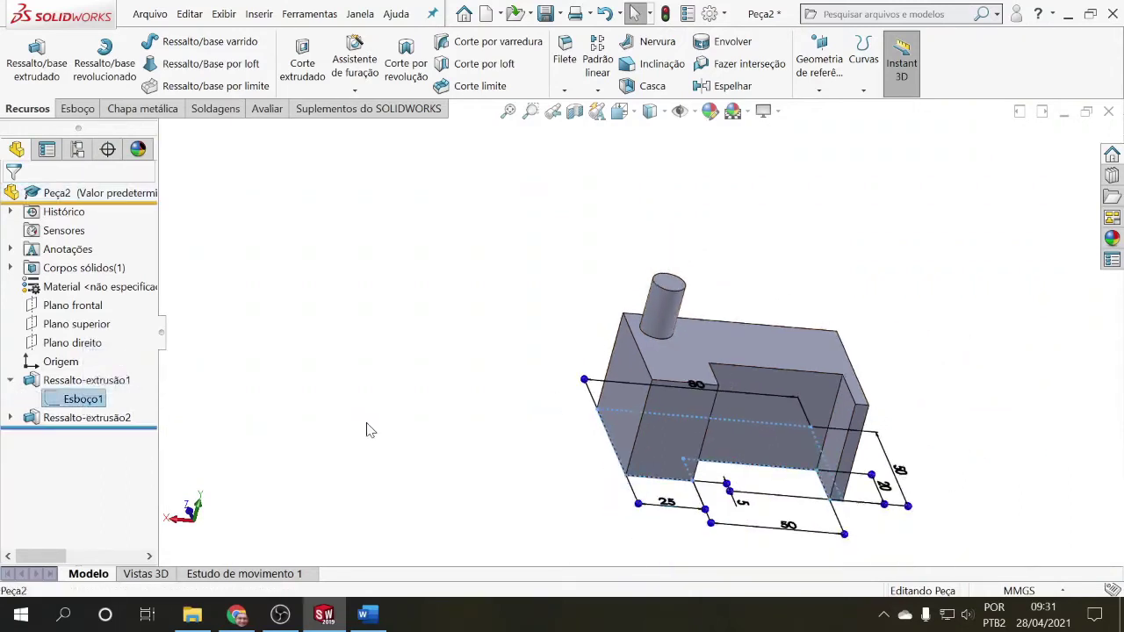
{"action": "left_click", "coordinate": [11, 381]}
{"action": "left_click", "coordinate": [10, 398]}
{"action": "left_click", "coordinate": [74, 419]}
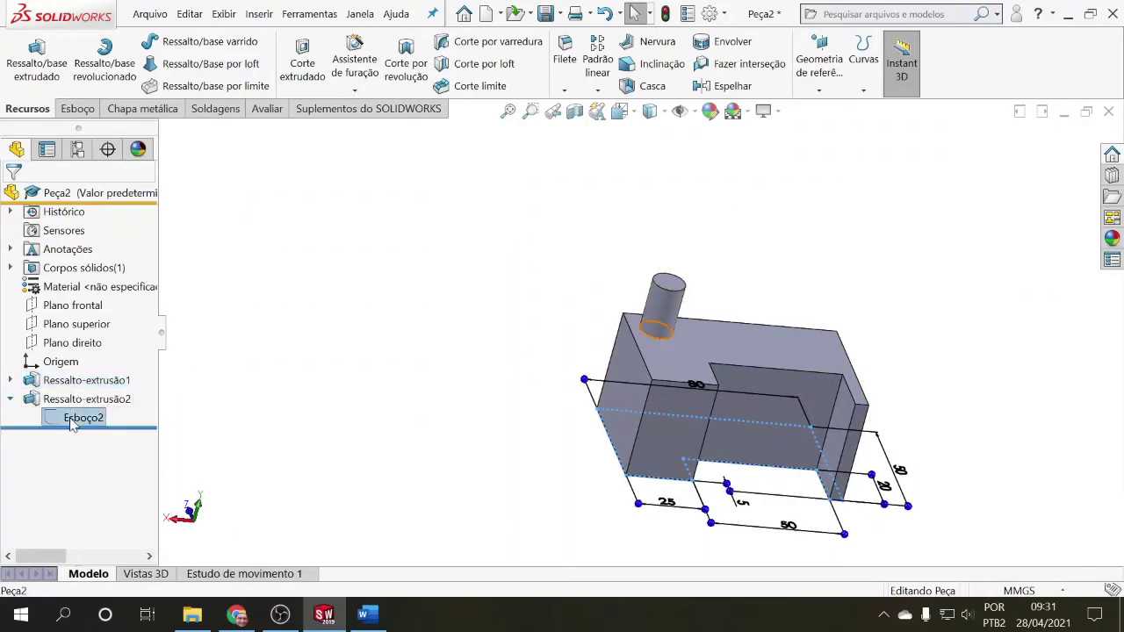
{"action": "left_click", "coordinate": [274, 423]}
{"action": "middle_click_drag", "start_coordinate": [393, 432], "coordinate": [395, 381]}
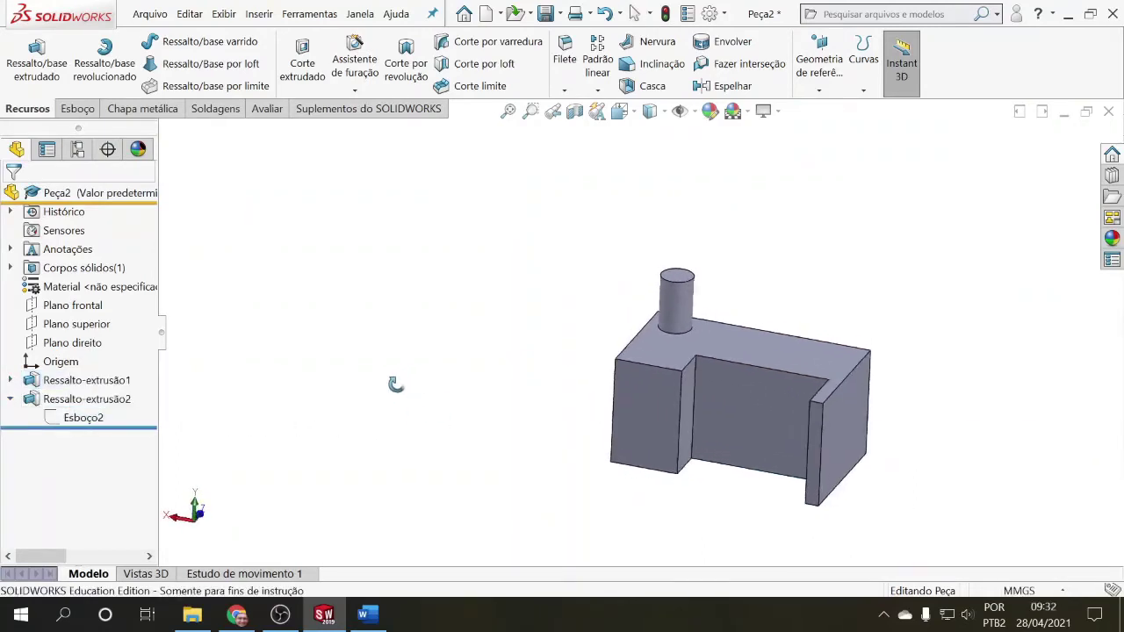
{"action": "left_click", "coordinate": [9, 401]}
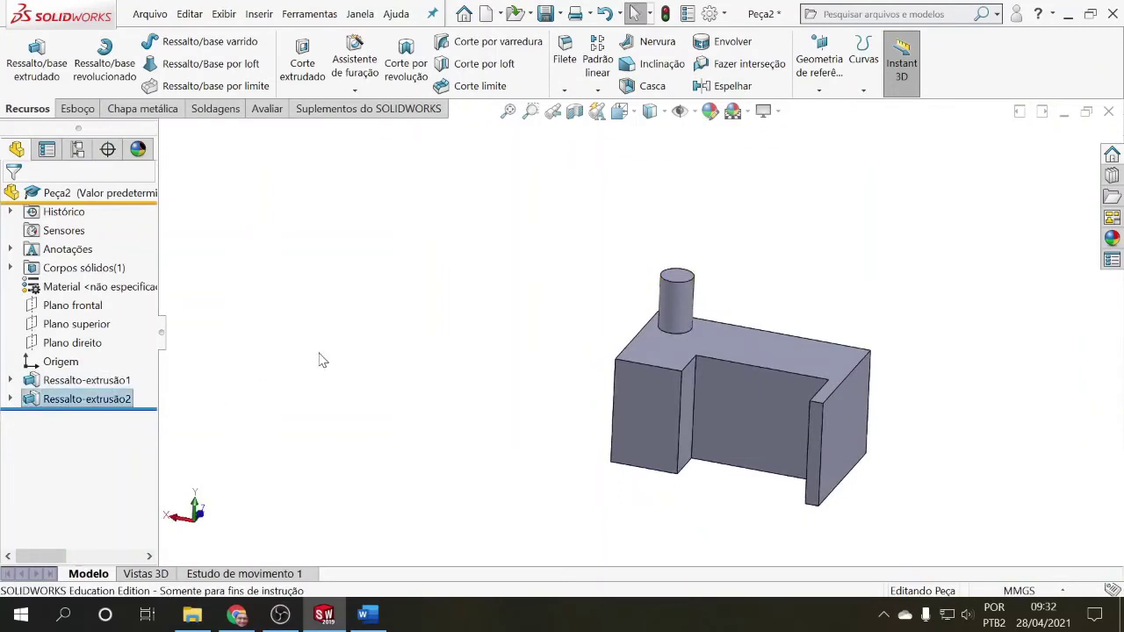
{"action": "middle_click_drag", "start_coordinate": [325, 360], "coordinate": [373, 377]}
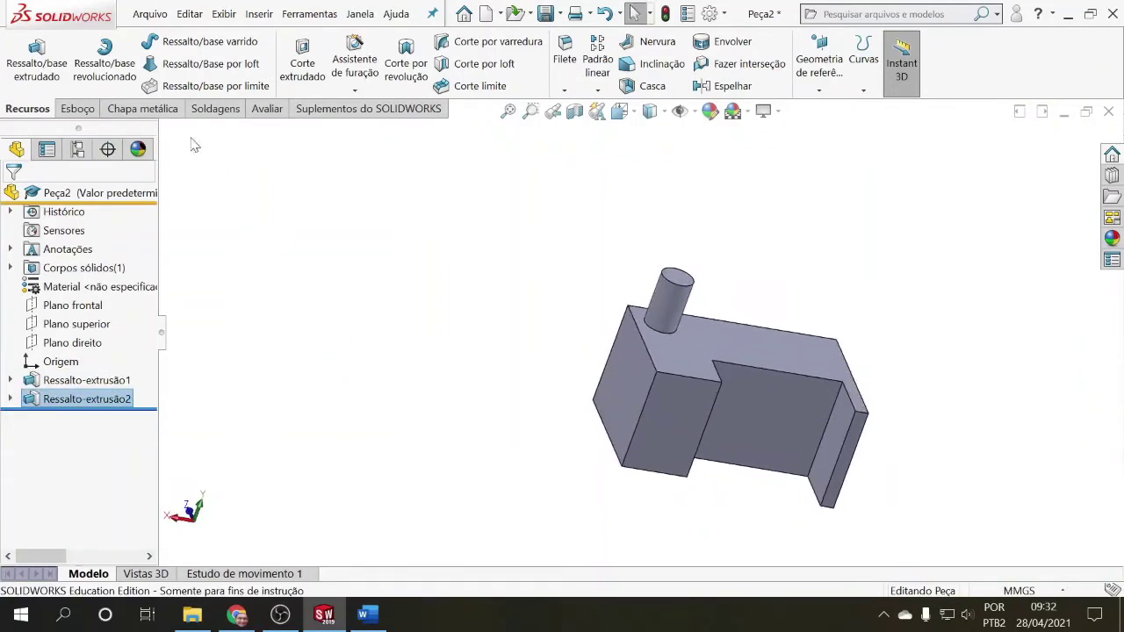
Sketch a corner rectangle on the solid's top face, starting at the front outer corner beside the cylinder.
{"action": "left_click", "coordinate": [79, 109]}
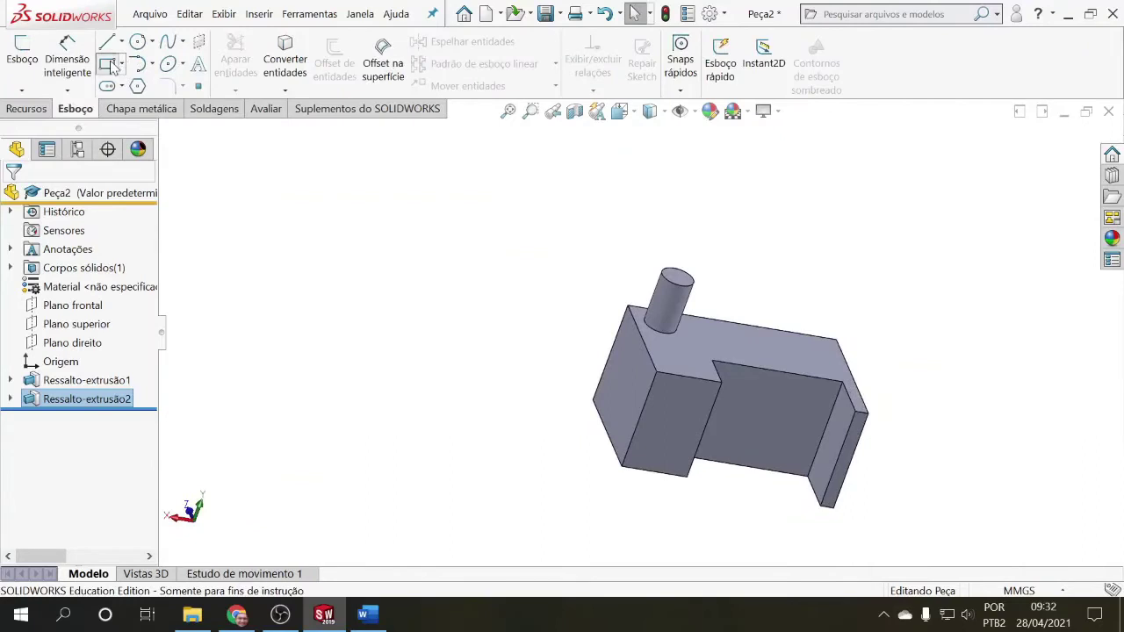
{"action": "left_click", "coordinate": [109, 67]}
{"action": "left_click", "coordinate": [686, 364]}
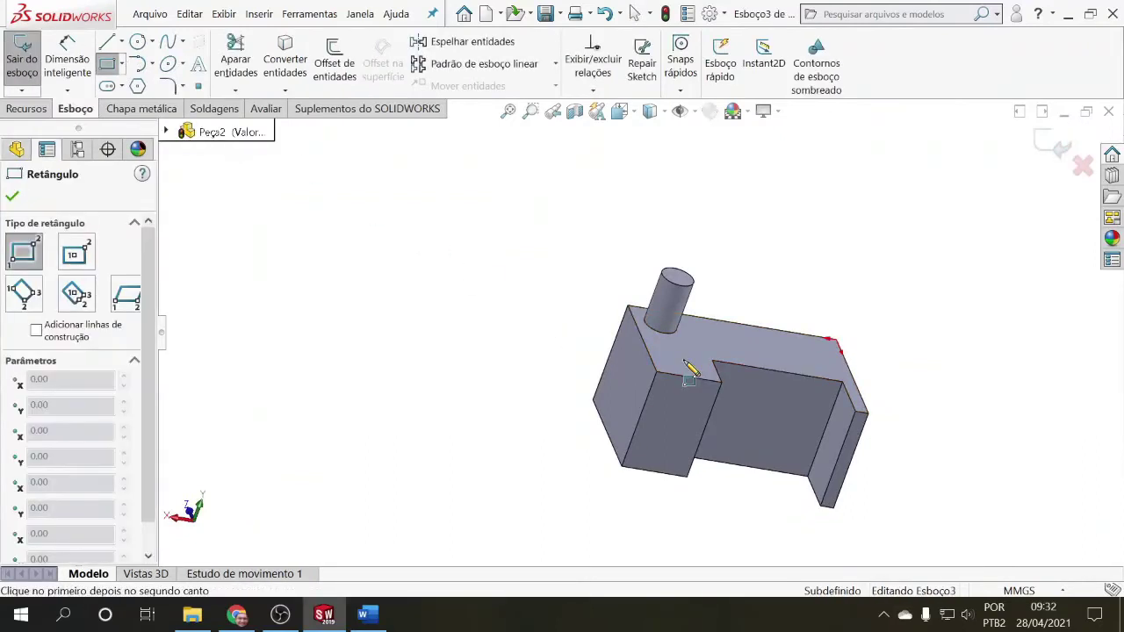
{"action": "scroll", "coordinate": [665, 386], "scroll_direction": "down", "scroll_amount": 4}
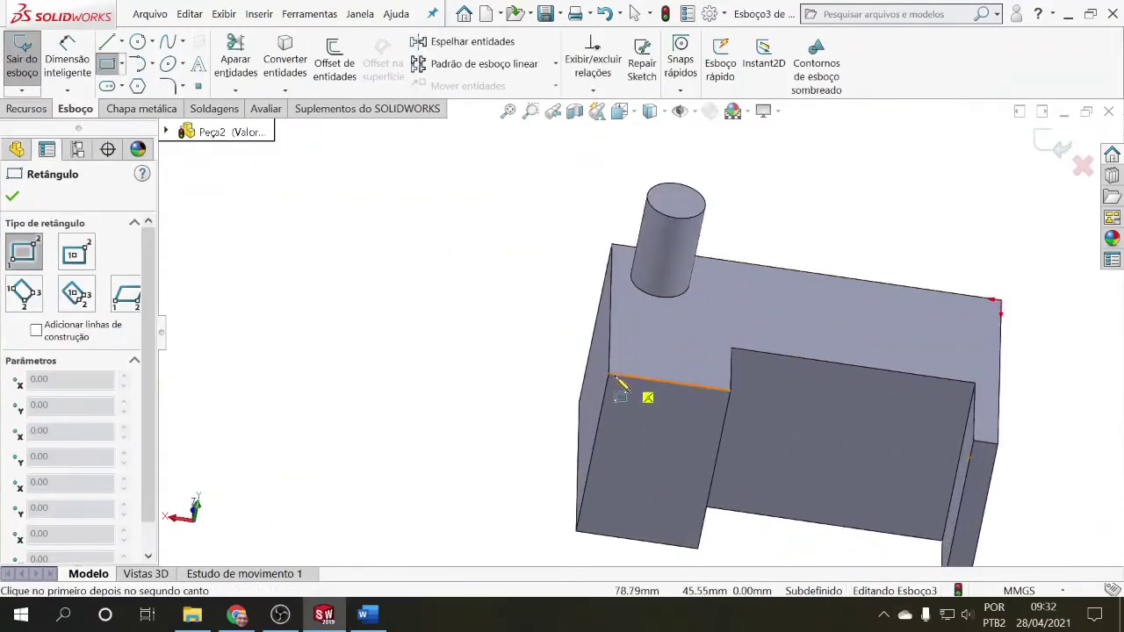
{"action": "left_click", "coordinate": [612, 380]}
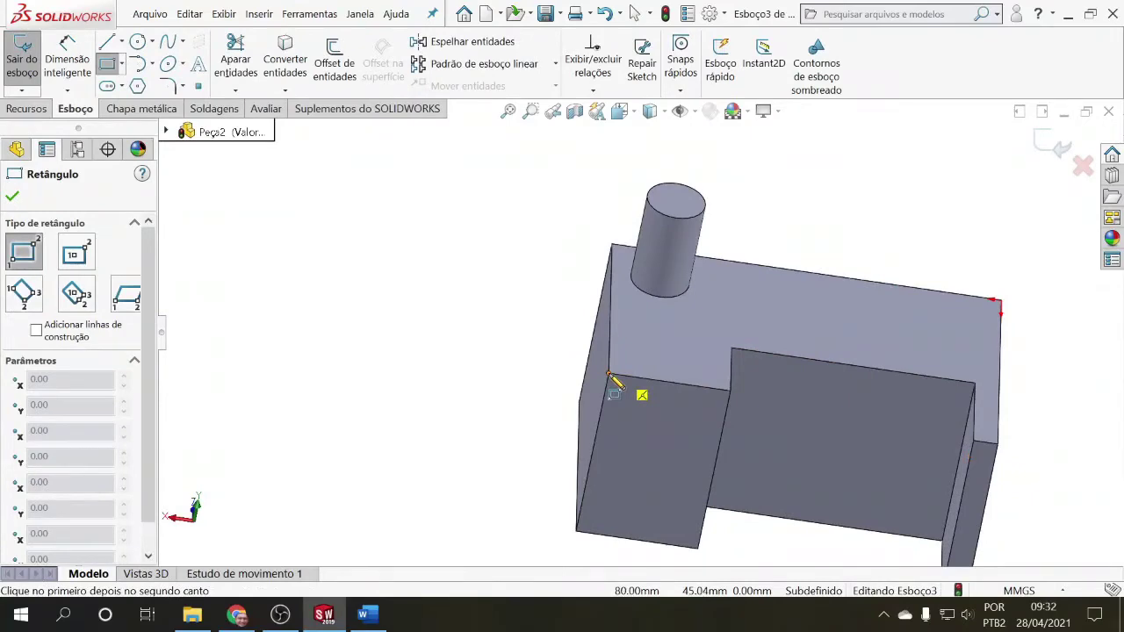
{"action": "left_click", "coordinate": [660, 338]}
{"action": "key", "text": "Escape"}
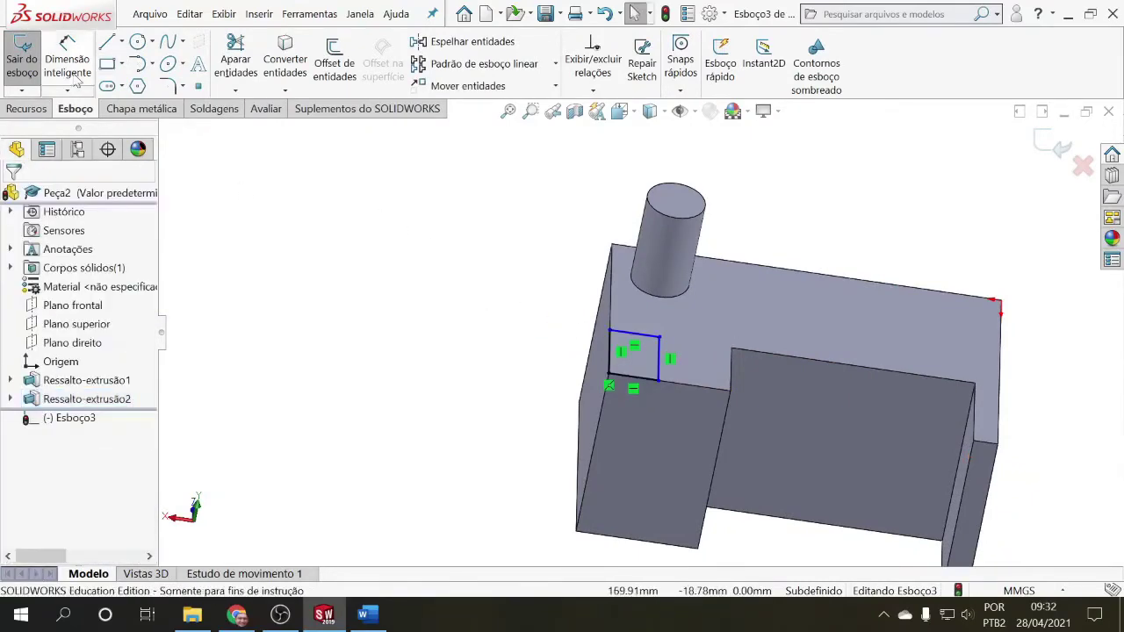
Dimension the rectangle to 10 mm wide and 15 mm deep.
{"action": "left_click", "coordinate": [67, 67]}
{"action": "left_click", "coordinate": [629, 333]}
{"action": "left_click", "coordinate": [572, 317]}
{"action": "type", "text": "10"}
{"action": "key", "text": "Return"}
{"action": "left_click", "coordinate": [658, 355]}
{"action": "left_click", "coordinate": [703, 363]}
{"action": "type", "text": "15"}
{"action": "key", "text": "Return"}
Start a boss extrusion of the rectangle with the end condition Até a superfície.
{"action": "middle_click_drag", "start_coordinate": [501, 329], "coordinate": [504, 343]}
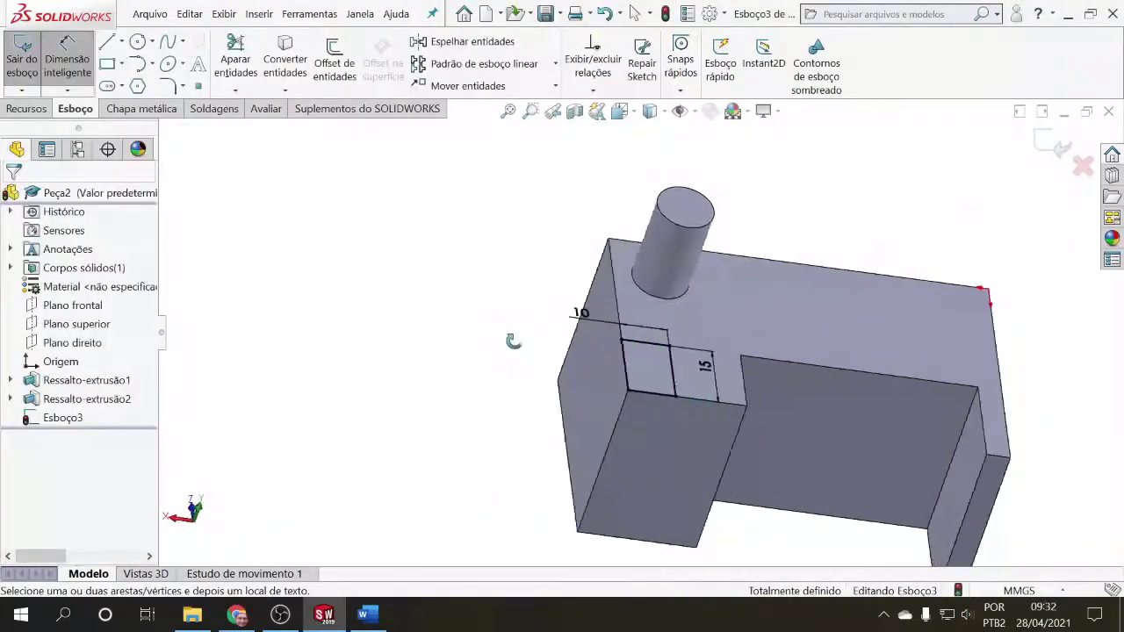
{"action": "left_click", "coordinate": [26, 108]}
{"action": "left_click", "coordinate": [42, 78]}
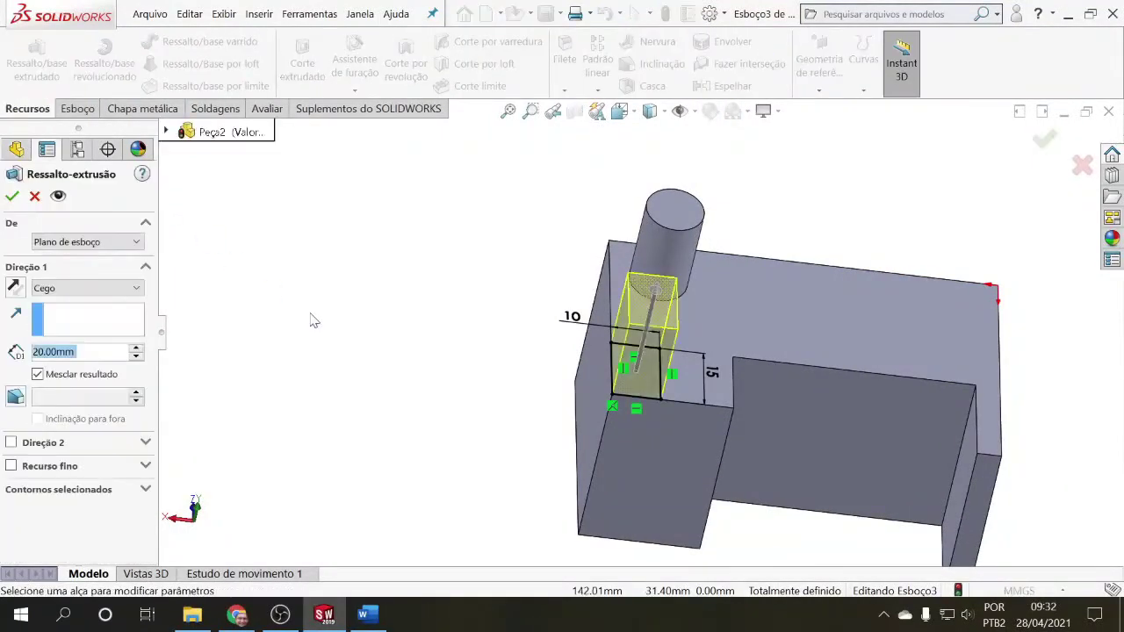
{"action": "left_click", "coordinate": [137, 289]}
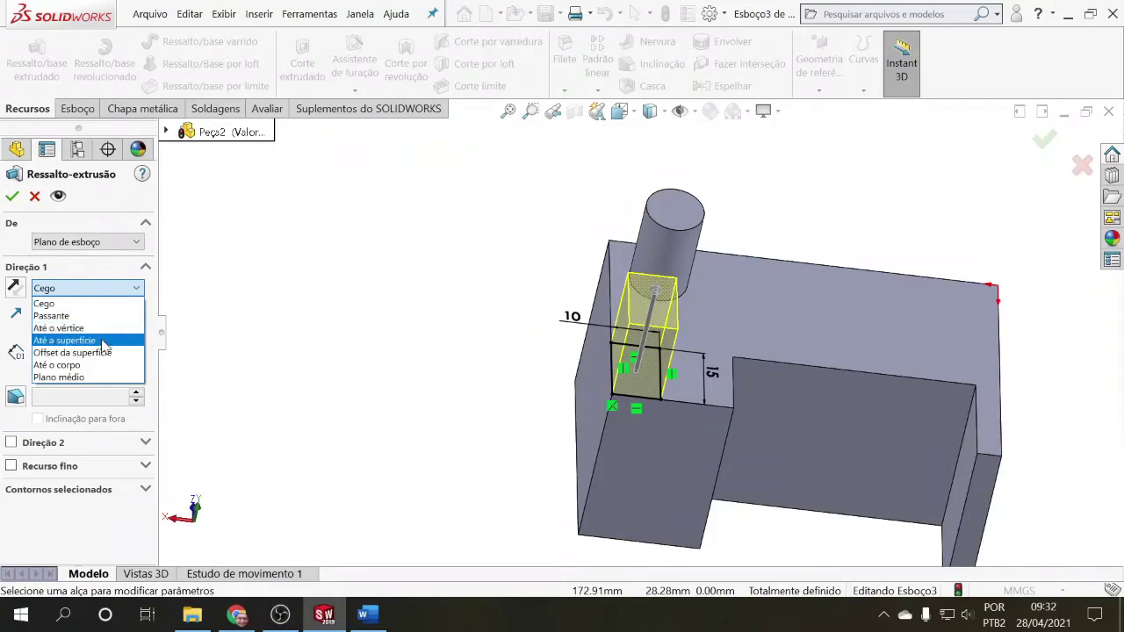
{"action": "left_click", "coordinate": [103, 341]}
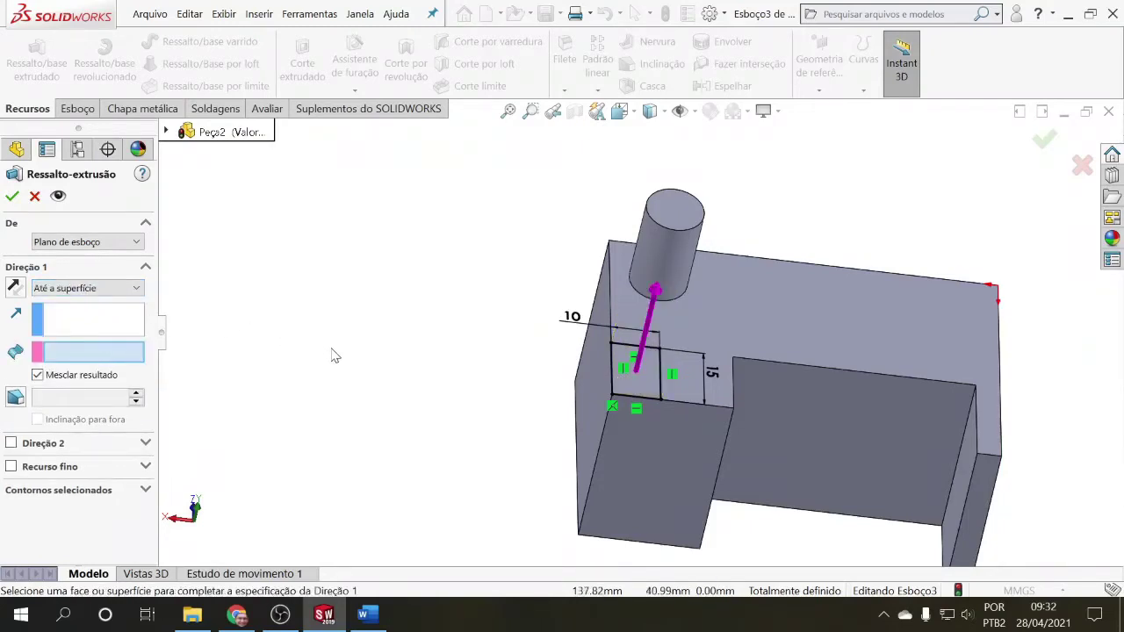
{"action": "middle_click_drag", "start_coordinate": [333, 355], "coordinate": [527, 328]}
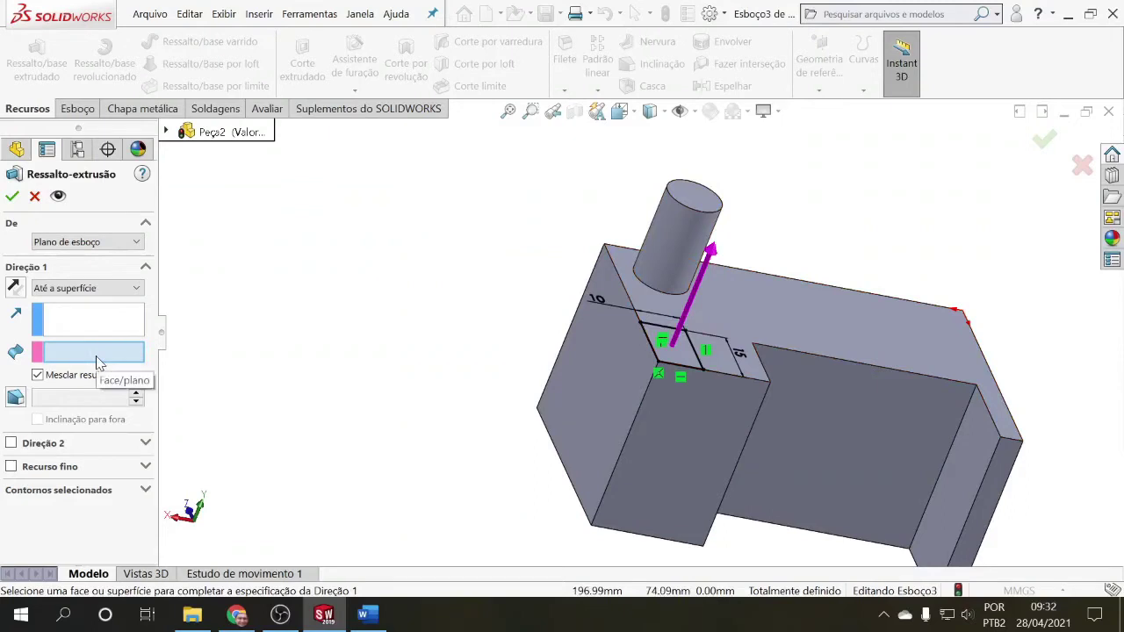
{"action": "middle_click_drag", "start_coordinate": [251, 363], "coordinate": [187, 377]}
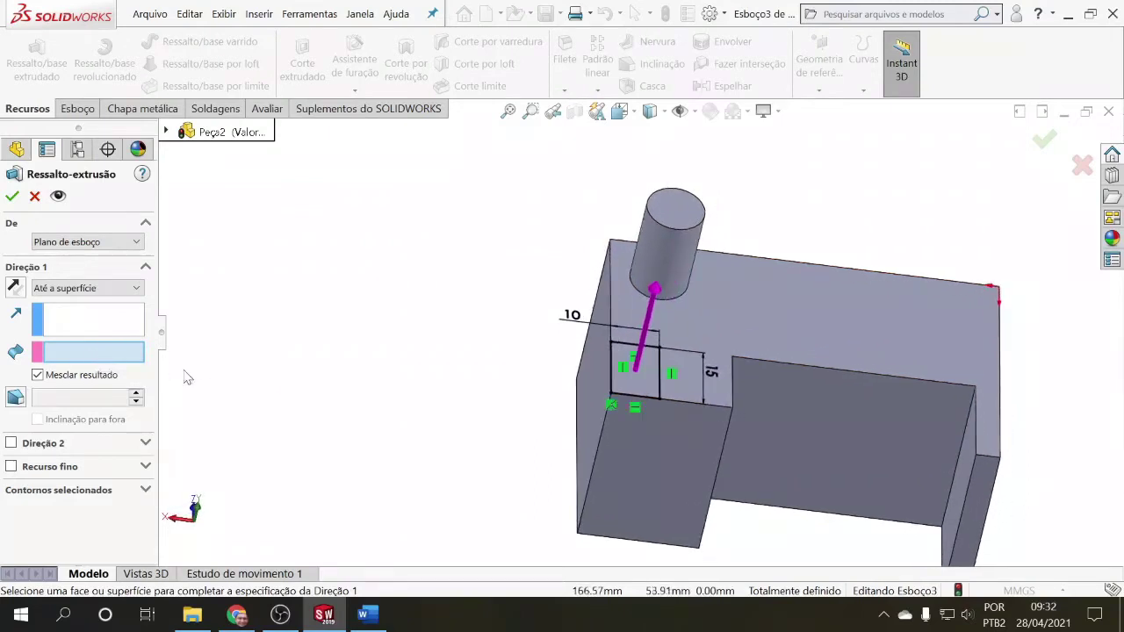
Choose the cylinder's top face as the rectangle extrusion's end surface and accept the boss.
{"action": "left_click", "coordinate": [82, 351]}
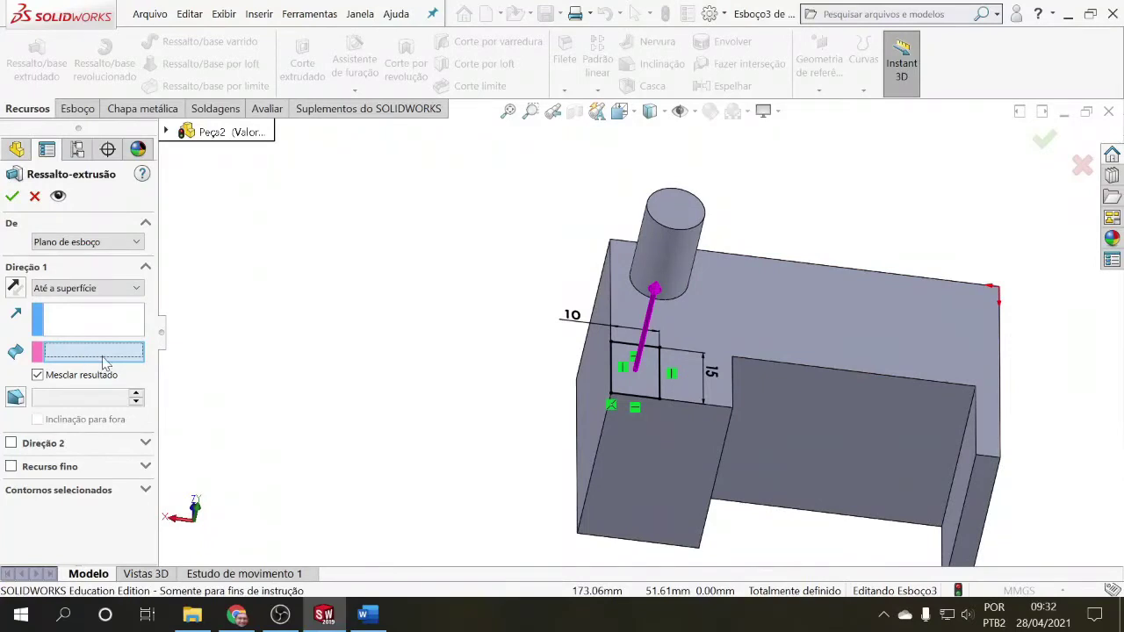
{"action": "left_click", "coordinate": [676, 217]}
{"action": "mouse_move", "coordinate": [507, 286]}
{"action": "middle_mouse_down"}
{"action": "mouse_move", "coordinate": [568, 252]}
{"action": "mouse_move", "coordinate": [514, 291]}
{"action": "middle_mouse_up"}
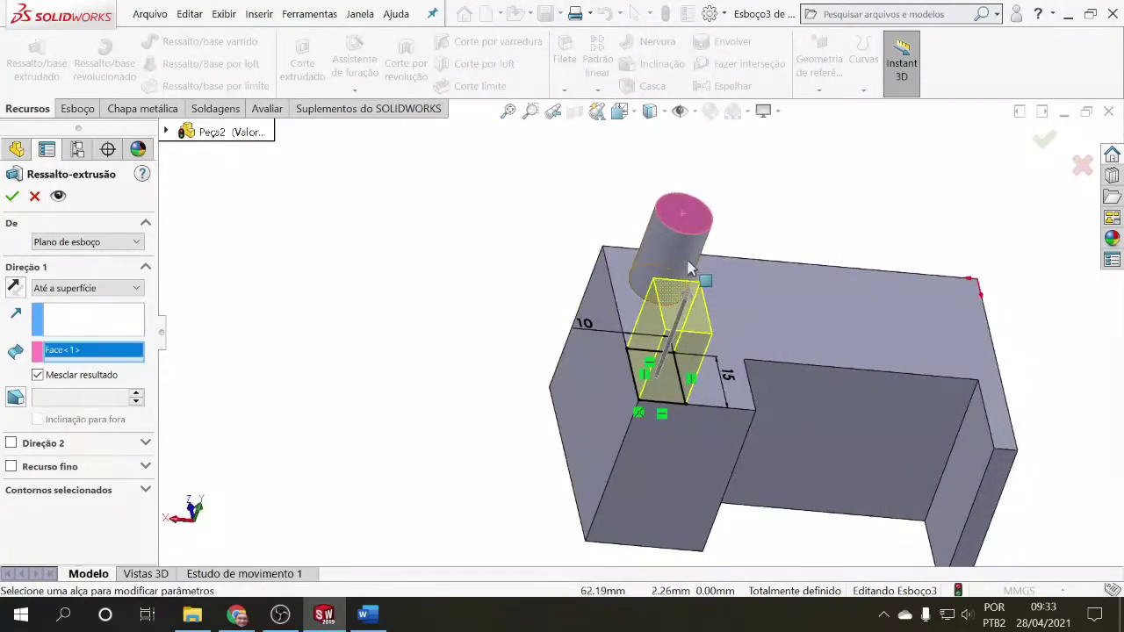
{"action": "mouse_move", "coordinate": [439, 304]}
{"action": "middle_mouse_down"}
{"action": "mouse_move", "coordinate": [431, 311]}
{"action": "mouse_move", "coordinate": [460, 296]}
{"action": "middle_mouse_up"}
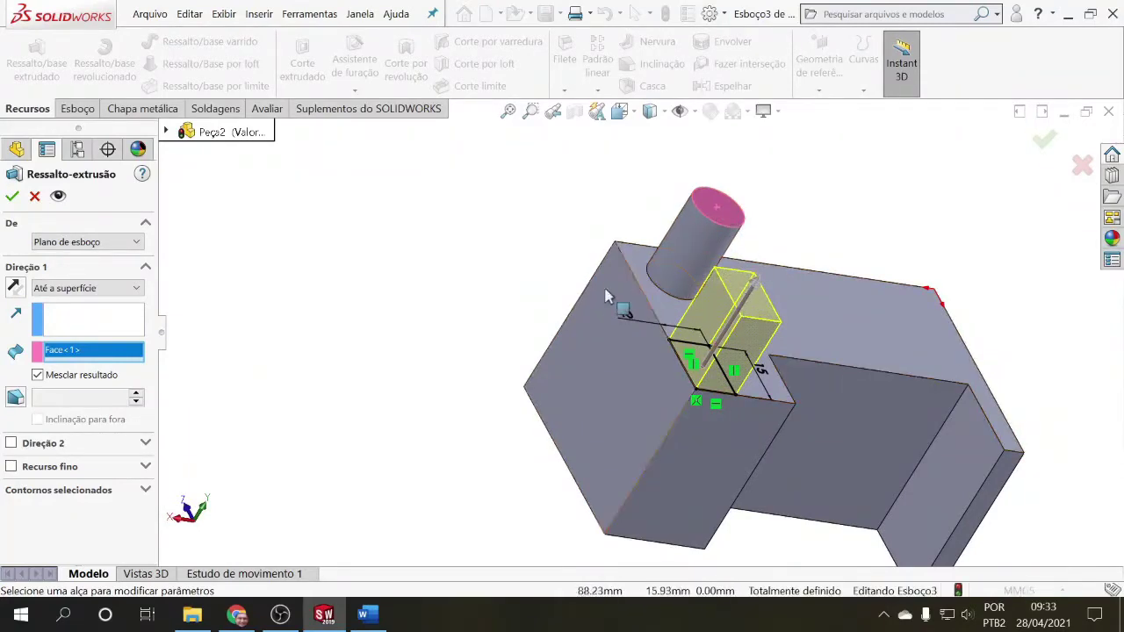
{"action": "middle_click_drag", "start_coordinate": [540, 288], "coordinate": [525, 279]}
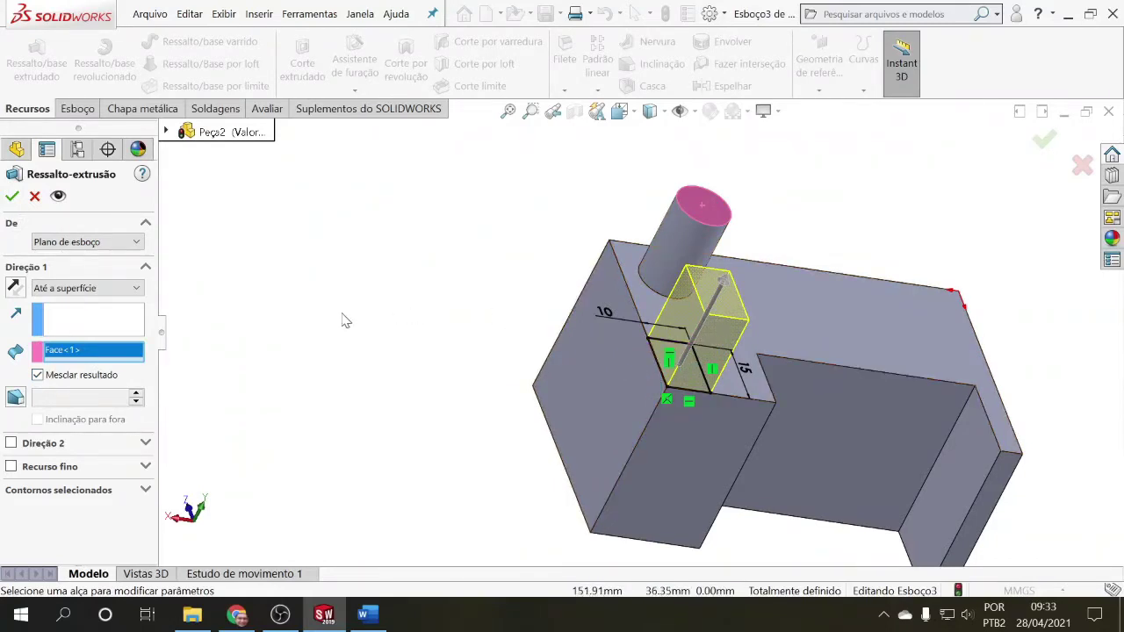
{"action": "left_click", "coordinate": [12, 197]}
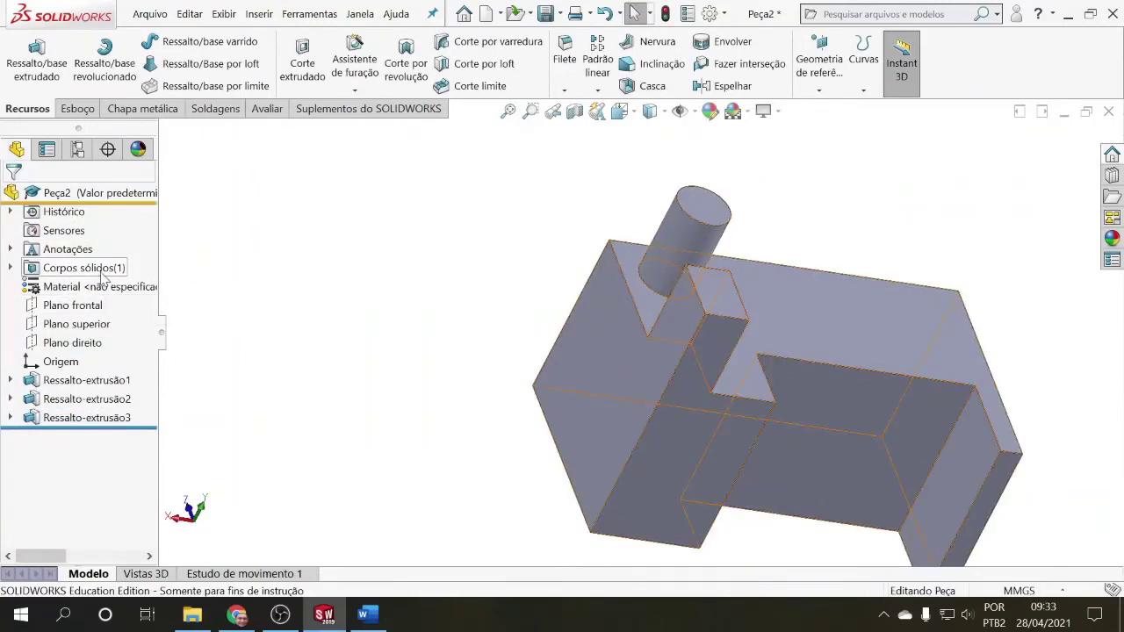
Examine the solid body listed under Corpos sólidos and the three boss extrusions in the feature tree.
{"action": "left_click", "coordinate": [11, 268]}
{"action": "left_click", "coordinate": [80, 288]}
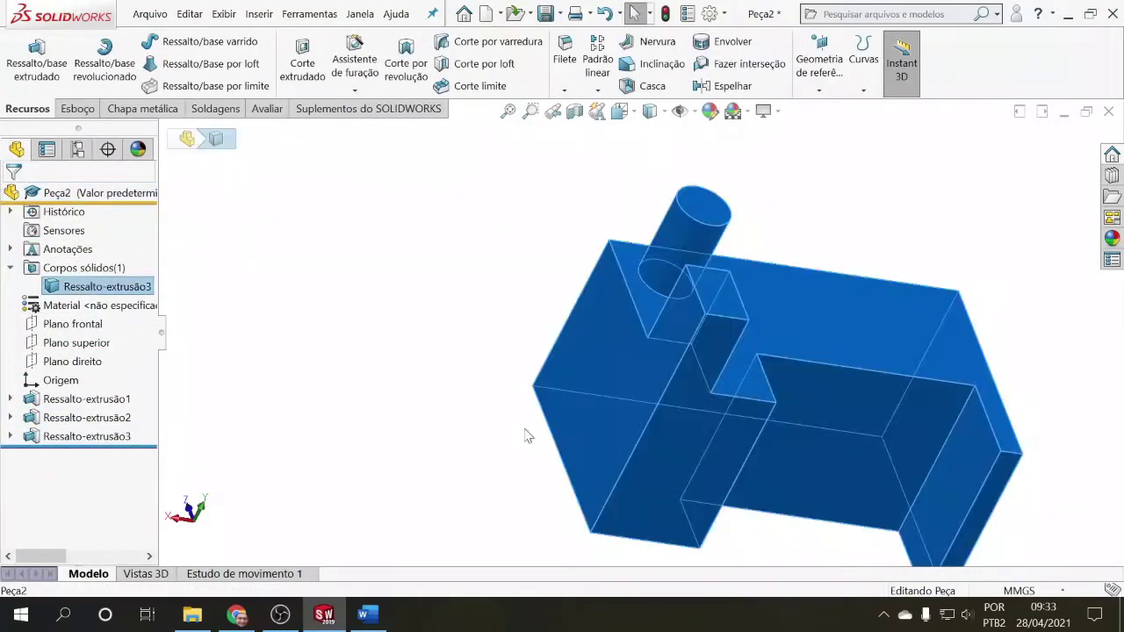
{"action": "left_click", "coordinate": [12, 268]}
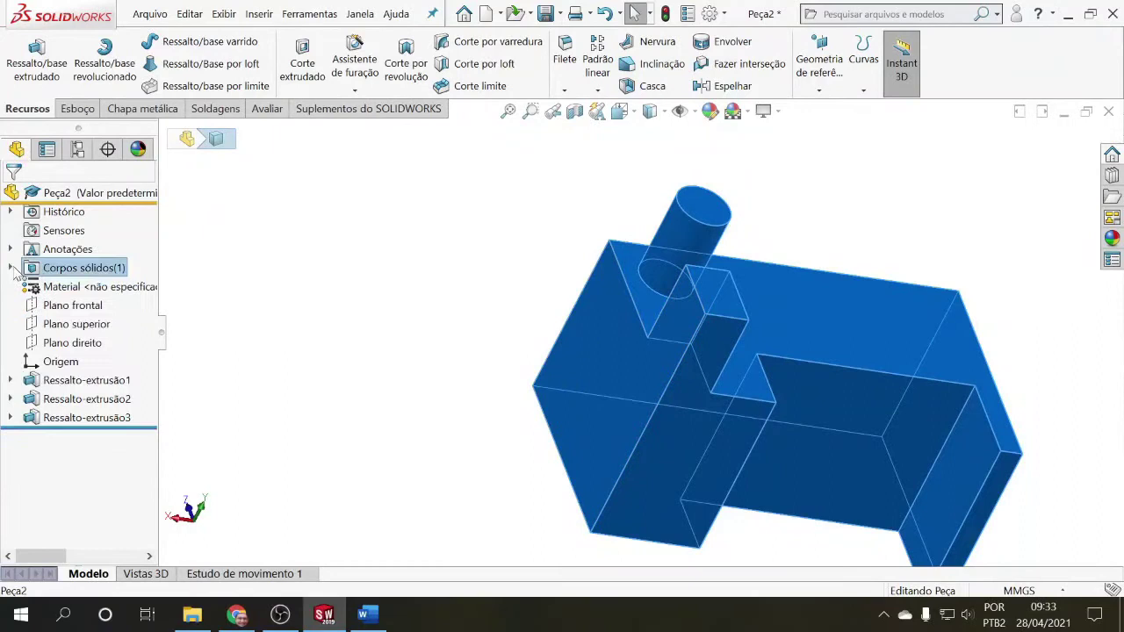
{"action": "left_click", "coordinate": [472, 358]}
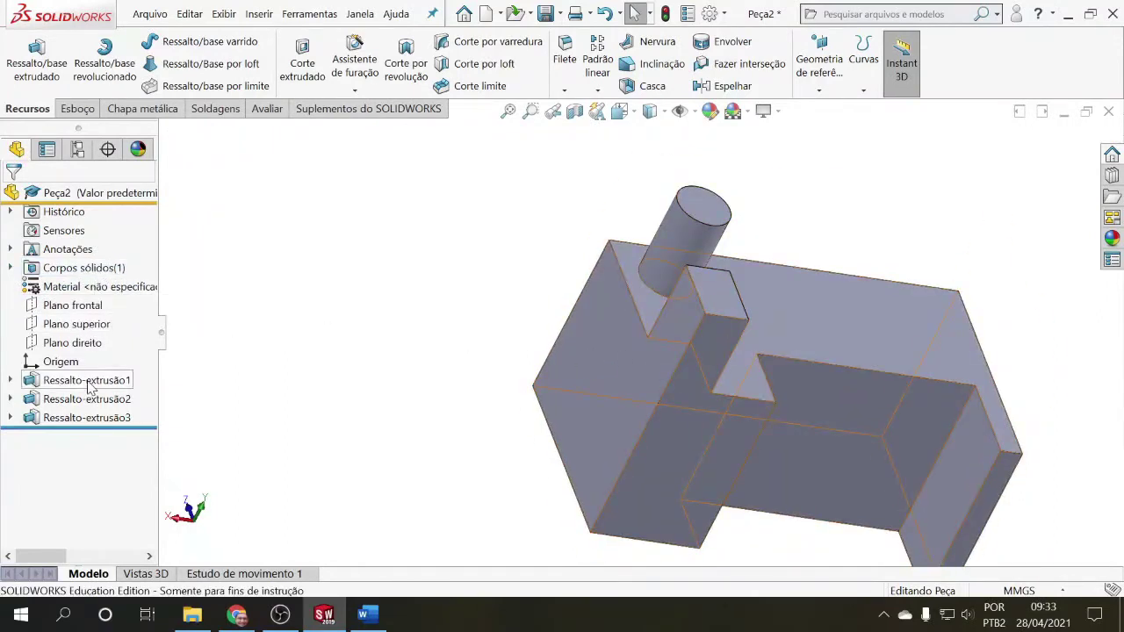
{"action": "middle_click_drag", "start_coordinate": [394, 371], "coordinate": [354, 374]}
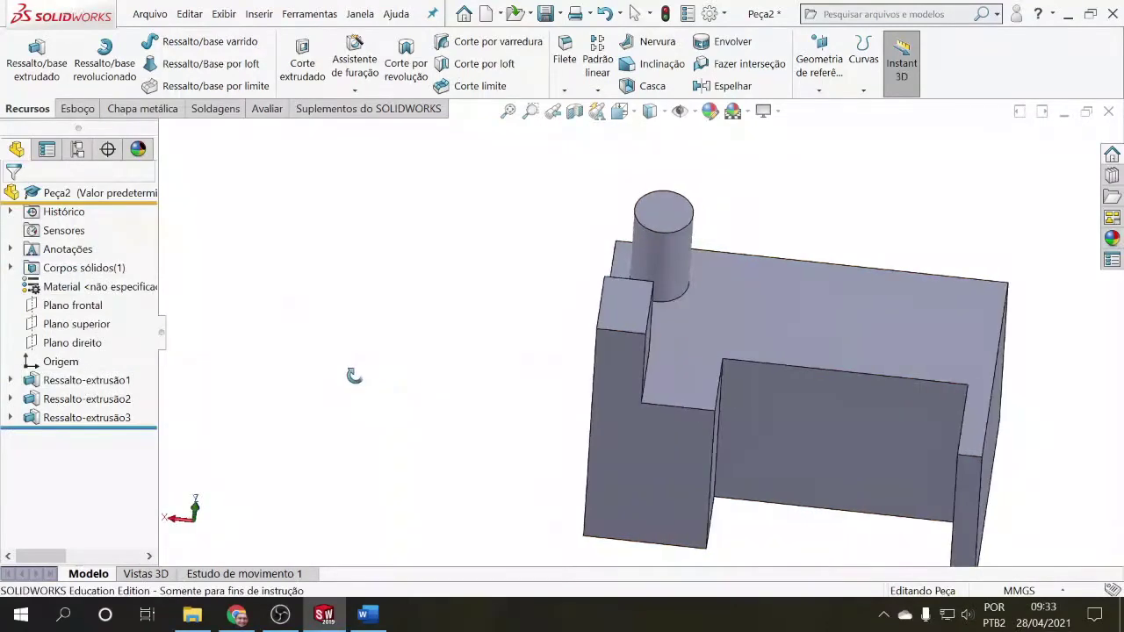
{"action": "left_click", "coordinate": [117, 380]}
{"action": "left_click", "coordinate": [103, 400]}
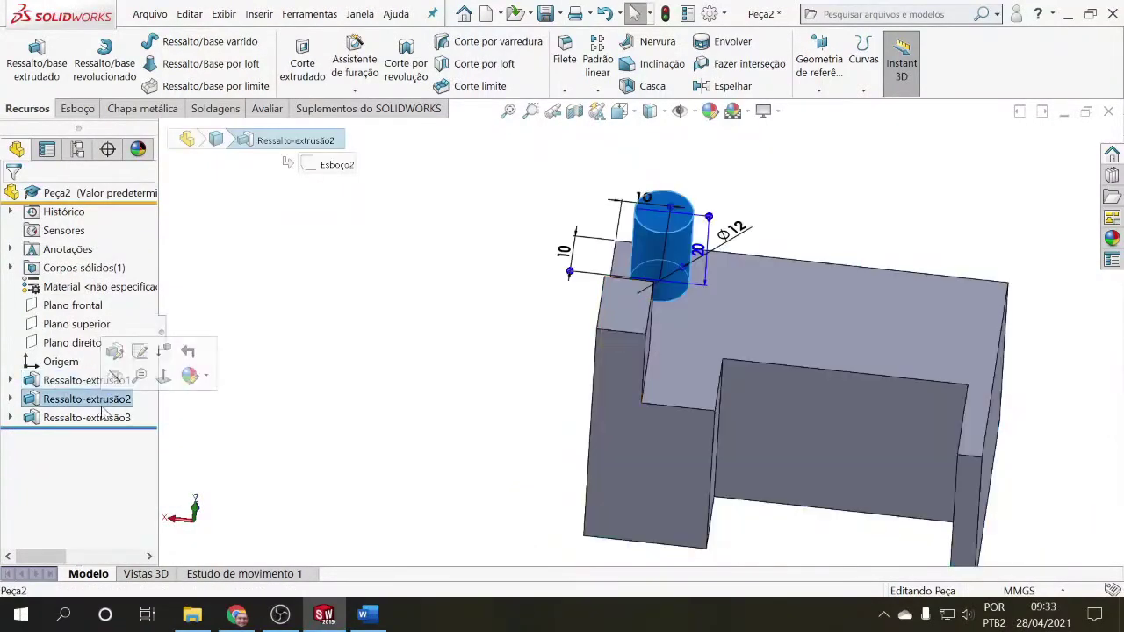
{"action": "left_click", "coordinate": [103, 418]}
{"action": "left_click", "coordinate": [380, 411]}
Edit the cylinder's boss extrusion and set its depth to 30 mm.
{"action": "left_click", "coordinate": [84, 398]}
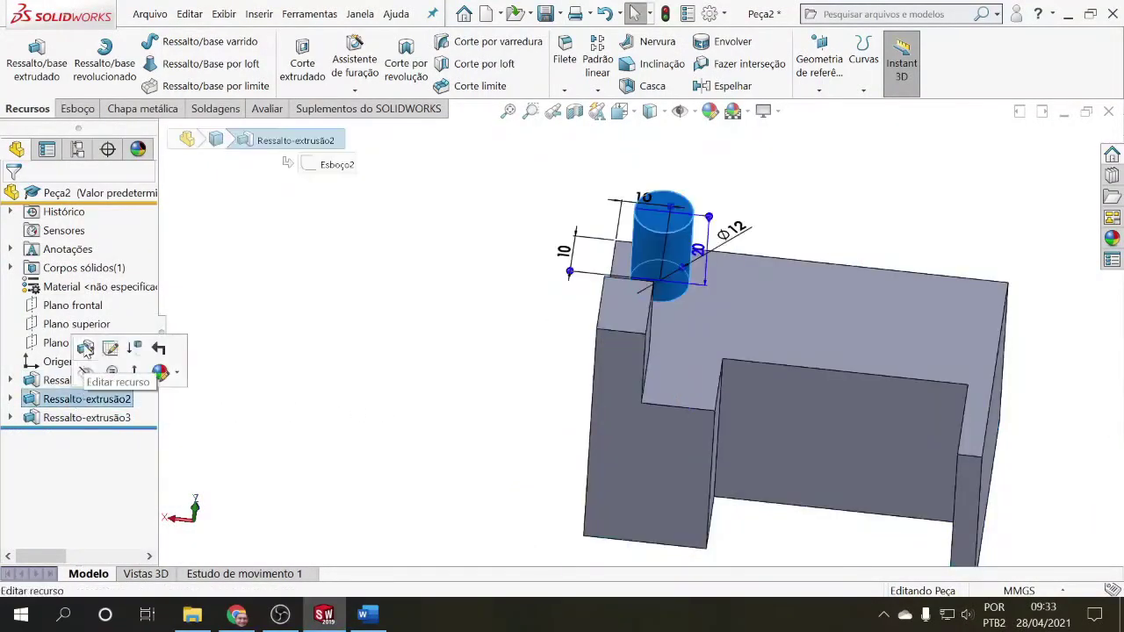
{"action": "left_click", "coordinate": [85, 348]}
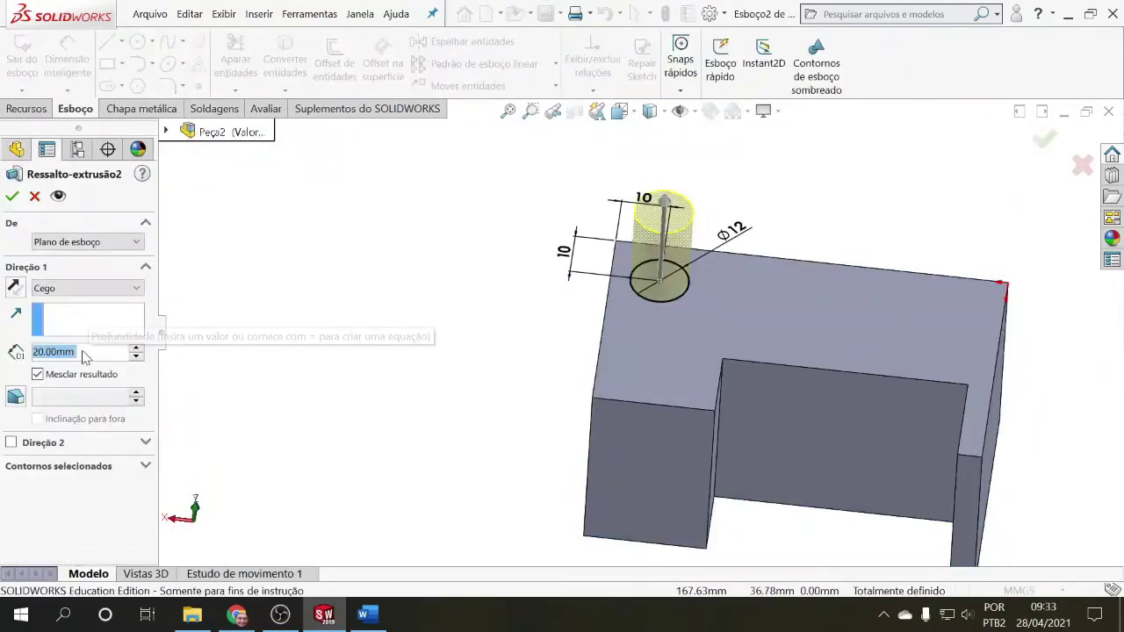
{"action": "type", "text": "30"}
{"action": "key", "text": "Return"}
{"action": "left_click", "coordinate": [11, 195]}
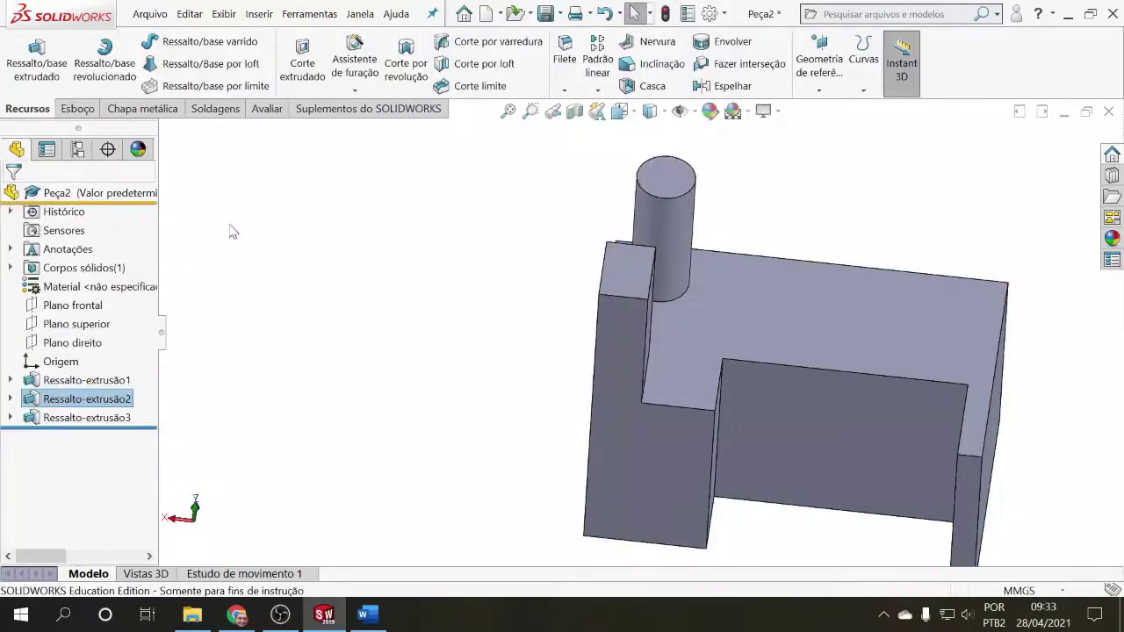
Sketch a right triangle on the thin leg's outer side face, based on its upper edge at the rear corner, with a 20 mm vertical side.
{"action": "middle_click_drag", "start_coordinate": [307, 271], "coordinate": [373, 273]}
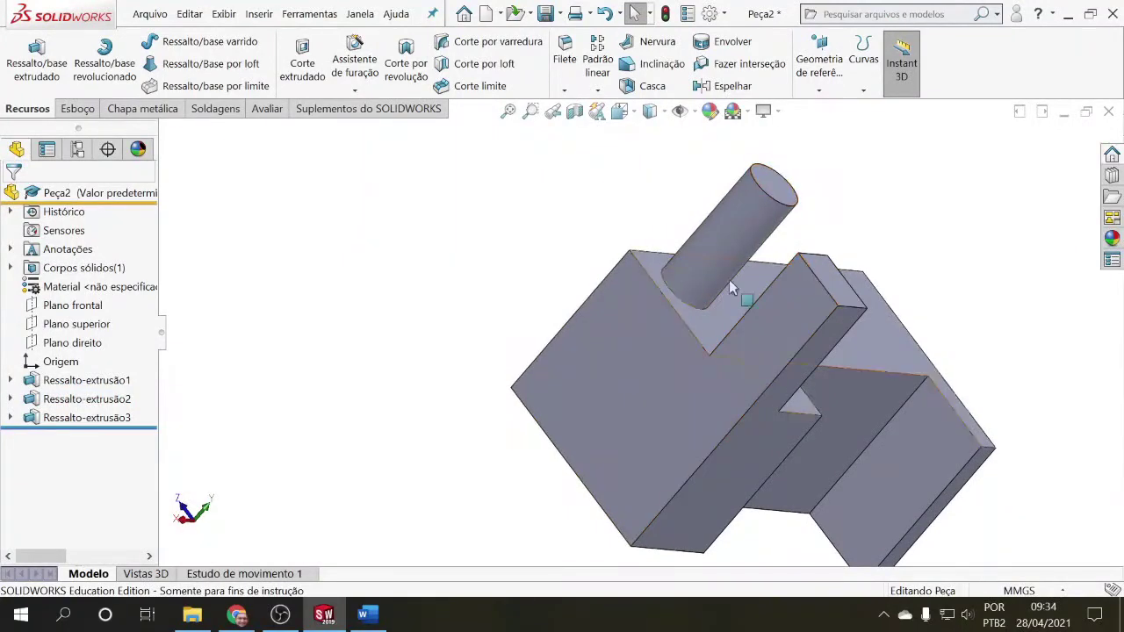
{"action": "mouse_move", "coordinate": [506, 268]}
{"action": "middle_mouse_down"}
{"action": "mouse_move", "coordinate": [389, 201]}
{"action": "mouse_move", "coordinate": [336, 201]}
{"action": "mouse_move", "coordinate": [441, 219]}
{"action": "mouse_move", "coordinate": [524, 208]}
{"action": "mouse_move", "coordinate": [463, 243]}
{"action": "mouse_move", "coordinate": [376, 259]}
{"action": "middle_mouse_up"}
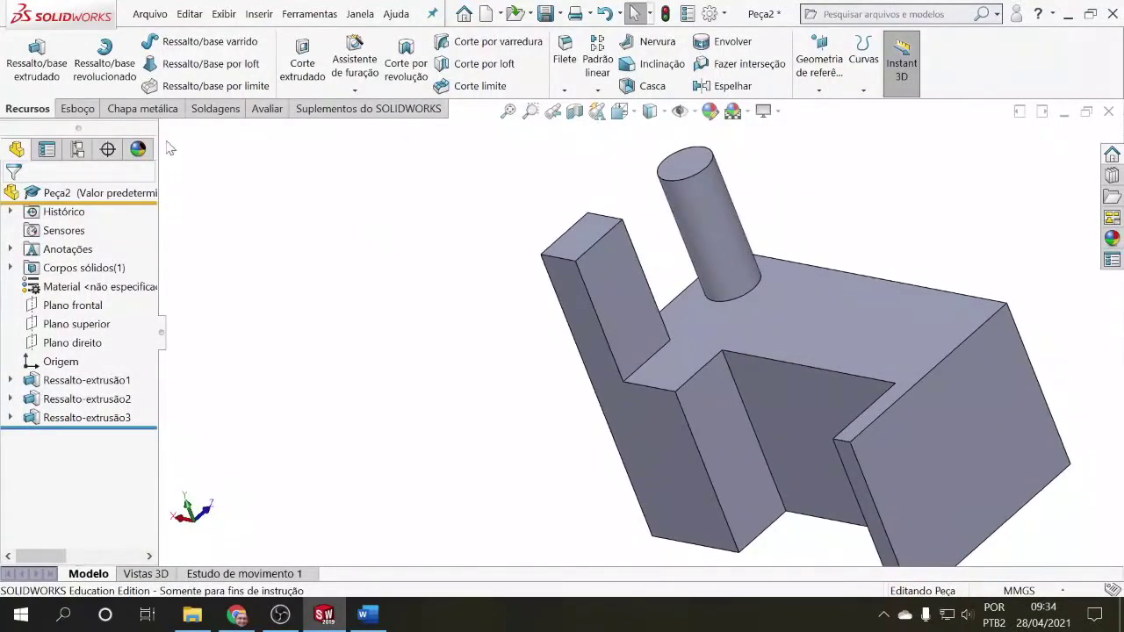
{"action": "left_click", "coordinate": [78, 108]}
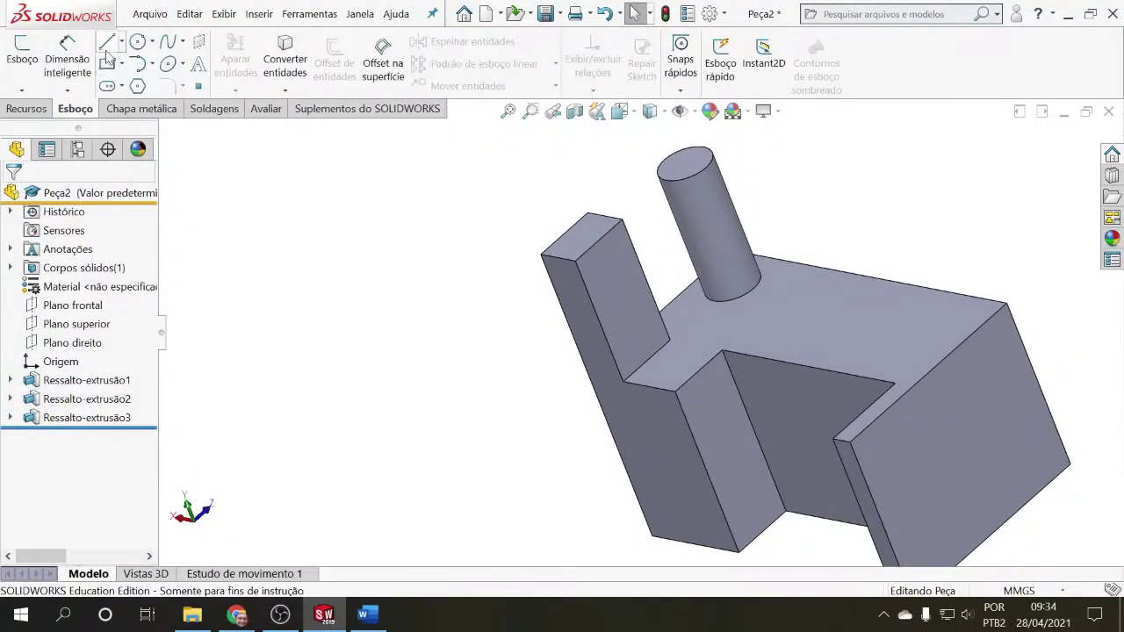
{"action": "left_click", "coordinate": [106, 42]}
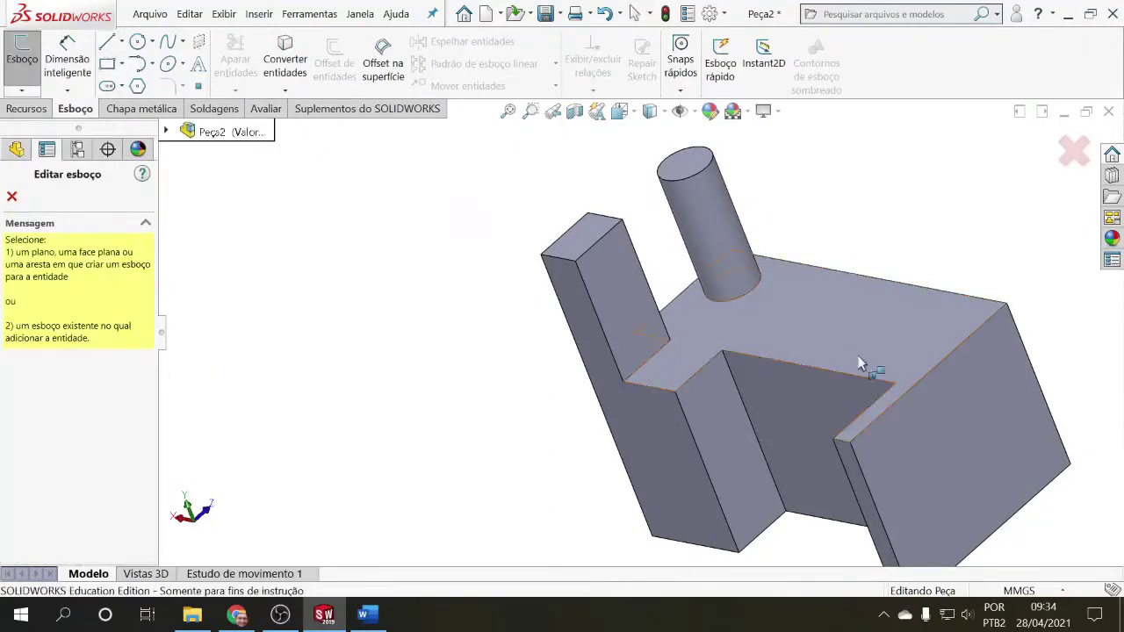
{"action": "left_click", "coordinate": [990, 389]}
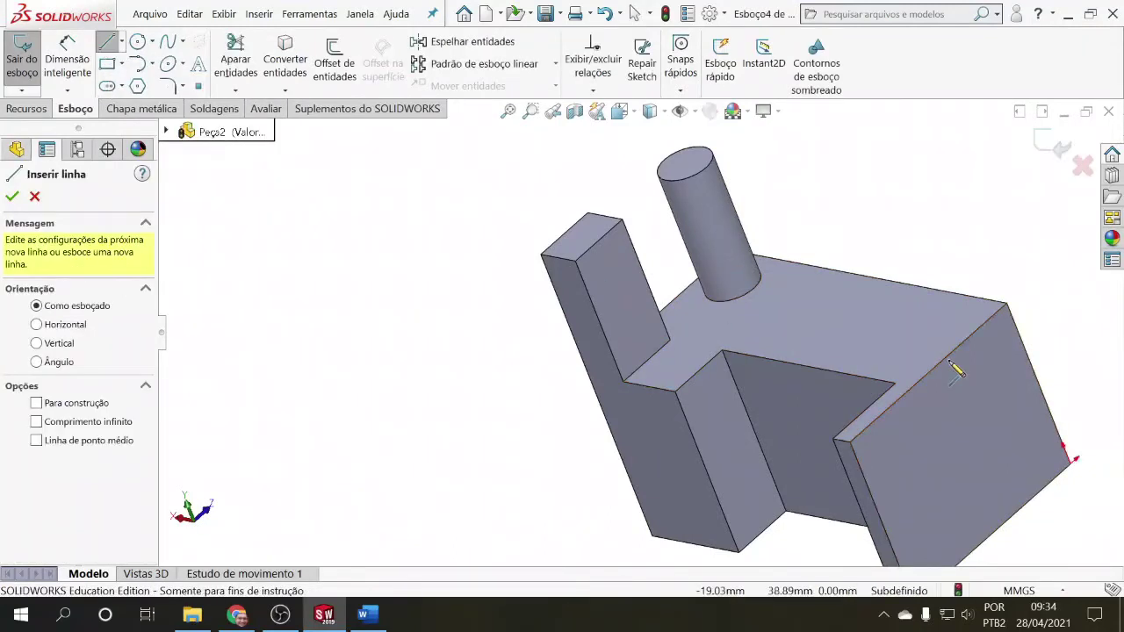
{"action": "left_click", "coordinate": [1008, 304]}
{"action": "left_click", "coordinate": [928, 373]}
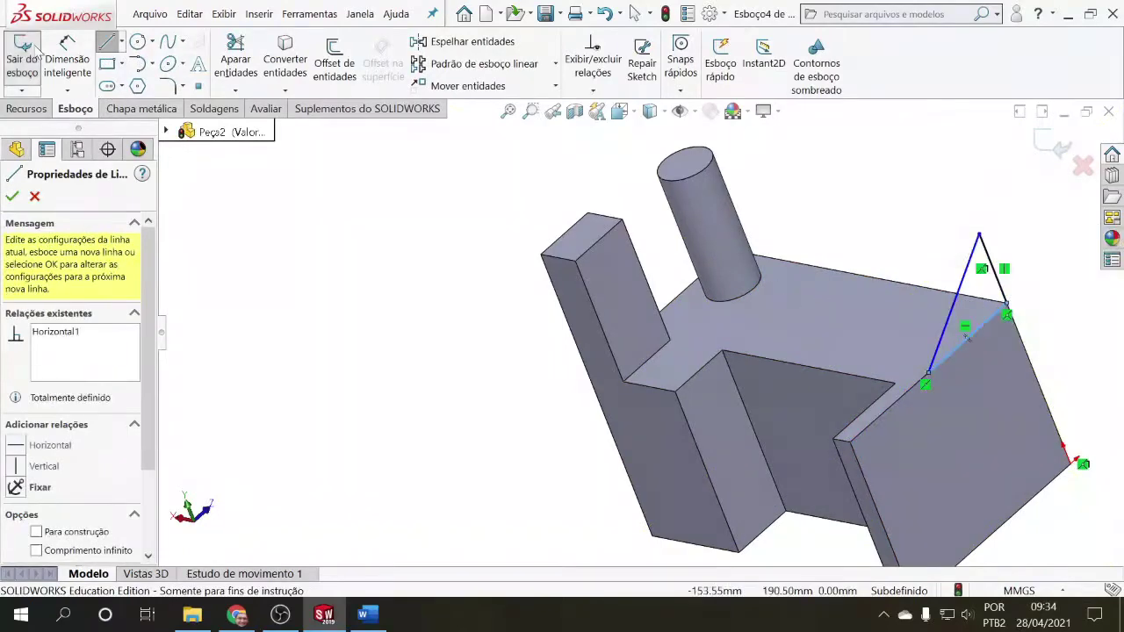
{"action": "key", "text": "Escape"}
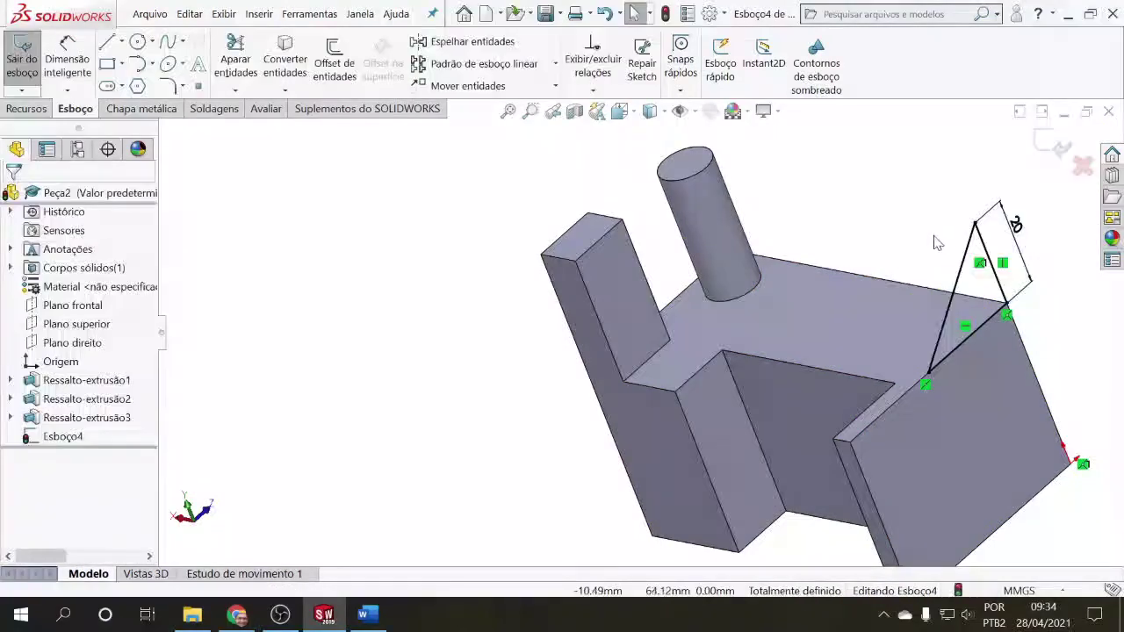
Start a boss extrusion of the triangle sketch, reverse its direction toward the body and set the depth to 10 mm.
{"action": "left_click", "coordinate": [38, 109]}
{"action": "left_click", "coordinate": [37, 67]}
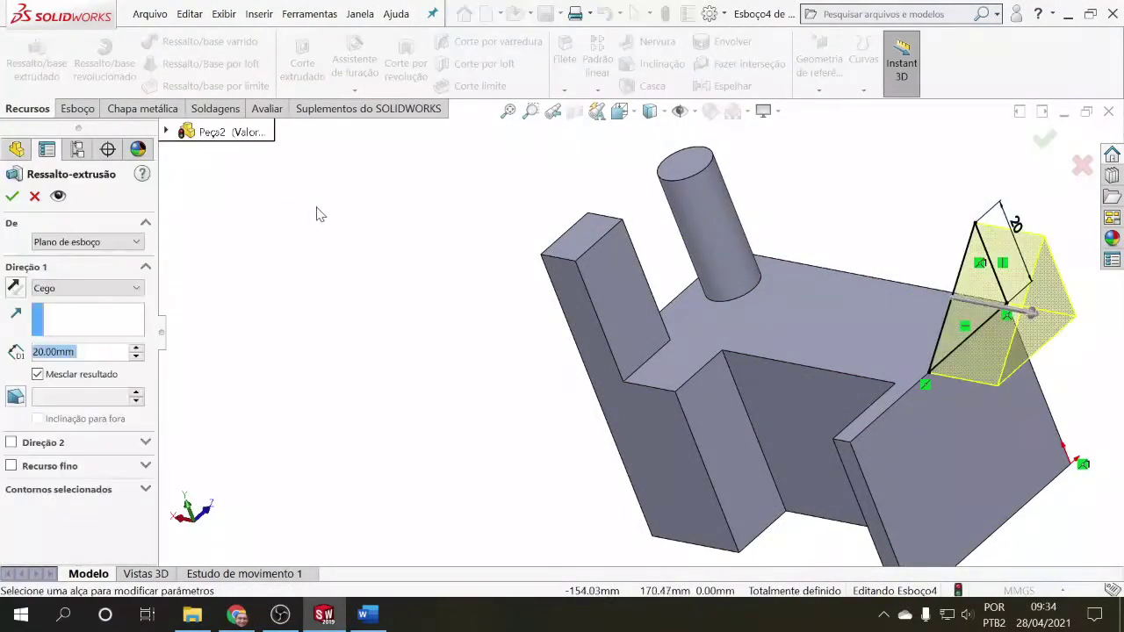
{"action": "scroll", "coordinate": [319, 213], "scroll_direction": "down", "scroll_amount": 1}
{"action": "middle_click_drag", "start_coordinate": [319, 213], "coordinate": [288, 193]}
{"action": "scroll", "coordinate": [590, 319], "scroll_direction": "up", "scroll_amount": 3}
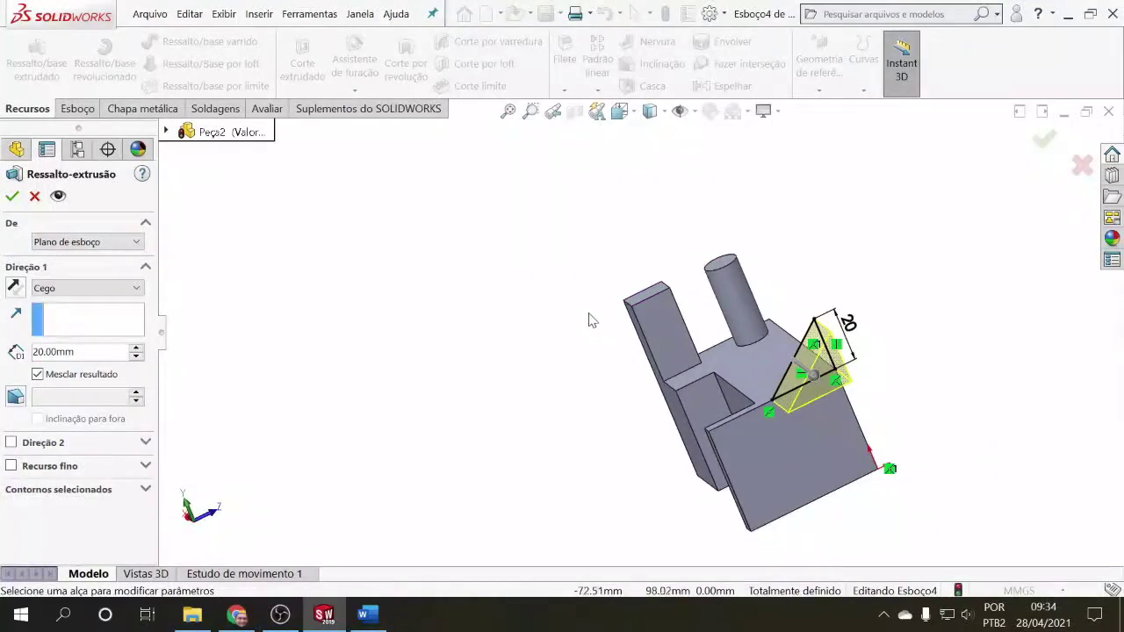
{"action": "middle_click_drag", "start_coordinate": [592, 320], "coordinate": [629, 382]}
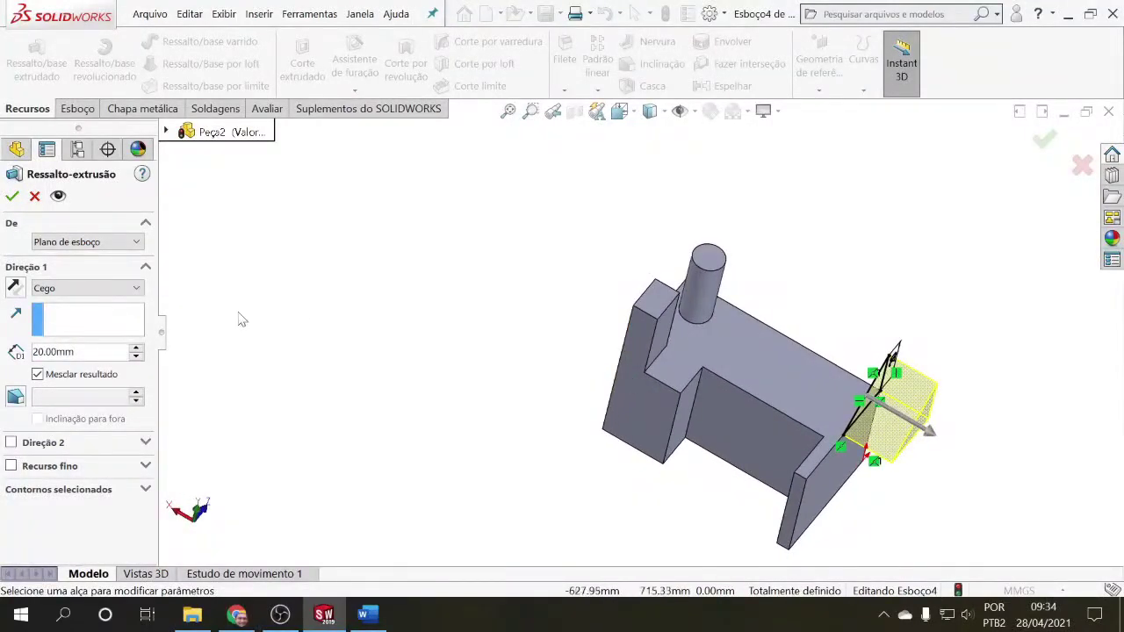
{"action": "left_click", "coordinate": [14, 295]}
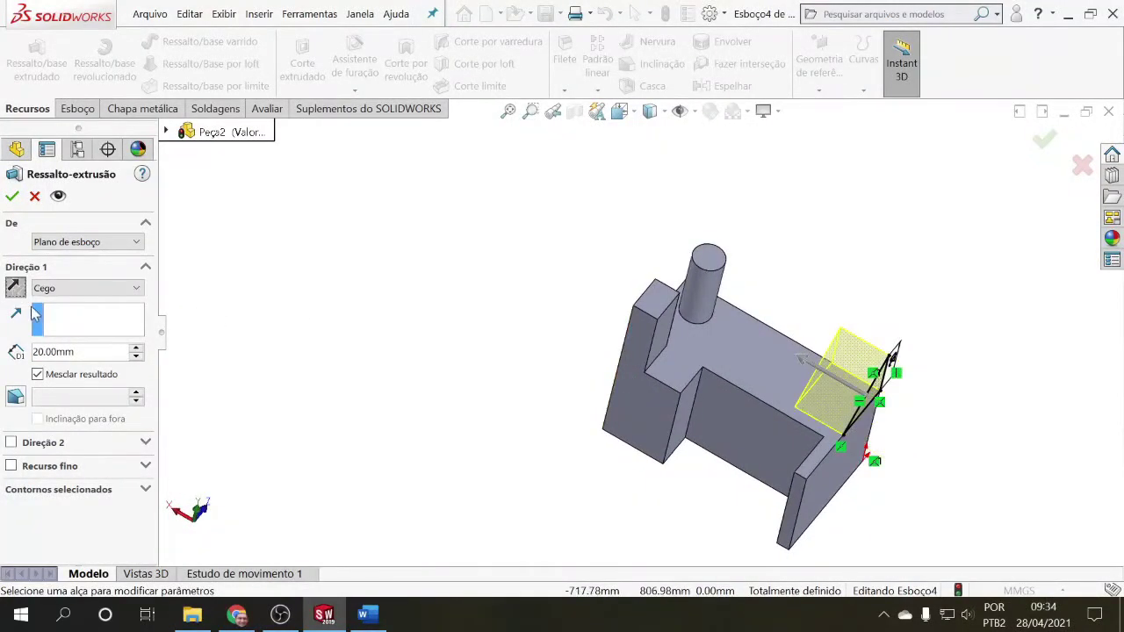
{"action": "left_click", "coordinate": [136, 356]}
{"action": "middle_click_drag", "start_coordinate": [294, 384], "coordinate": [211, 309]}
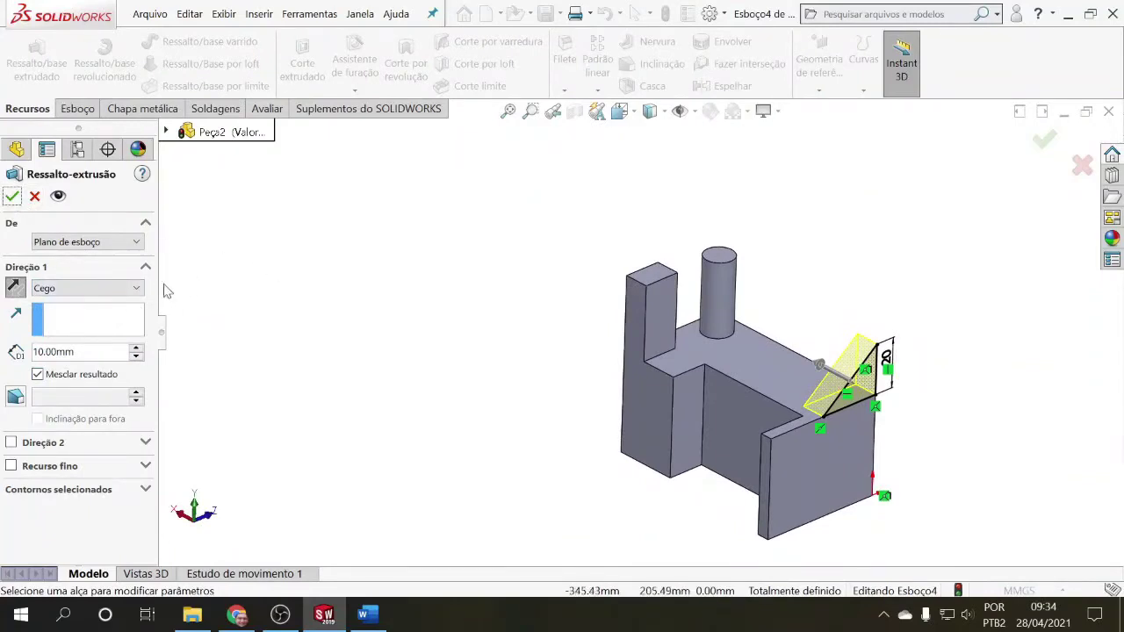
End the triangle's extrusion with Até o vértice at the notch's inner upper corner beside the thin leg, and accept the boss.
{"action": "left_click", "coordinate": [132, 288]}
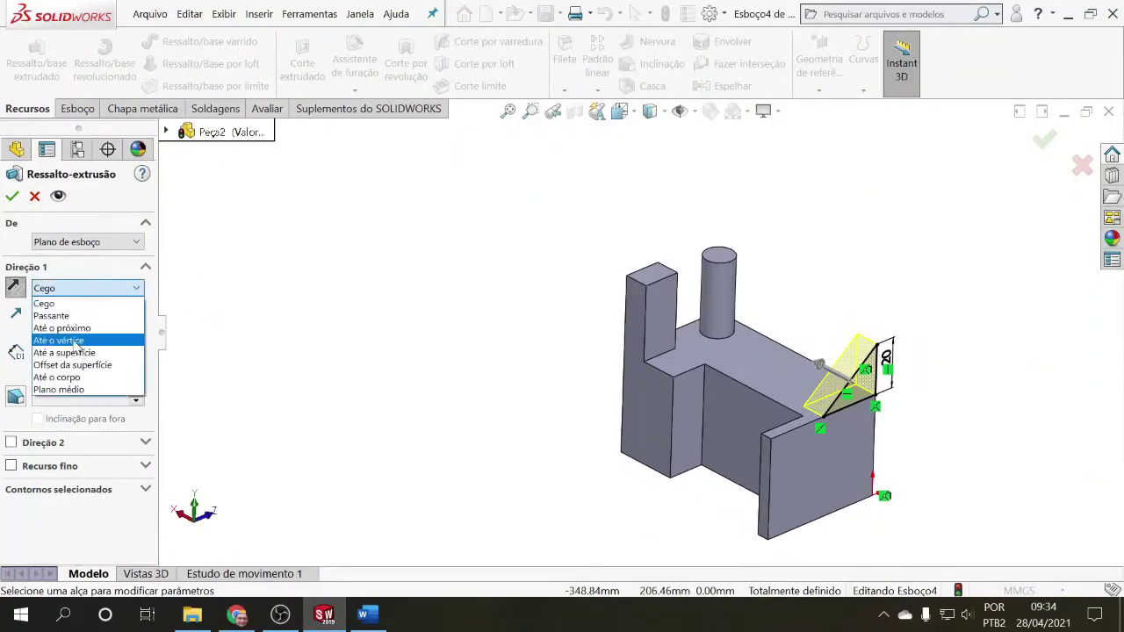
{"action": "left_click", "coordinate": [76, 342]}
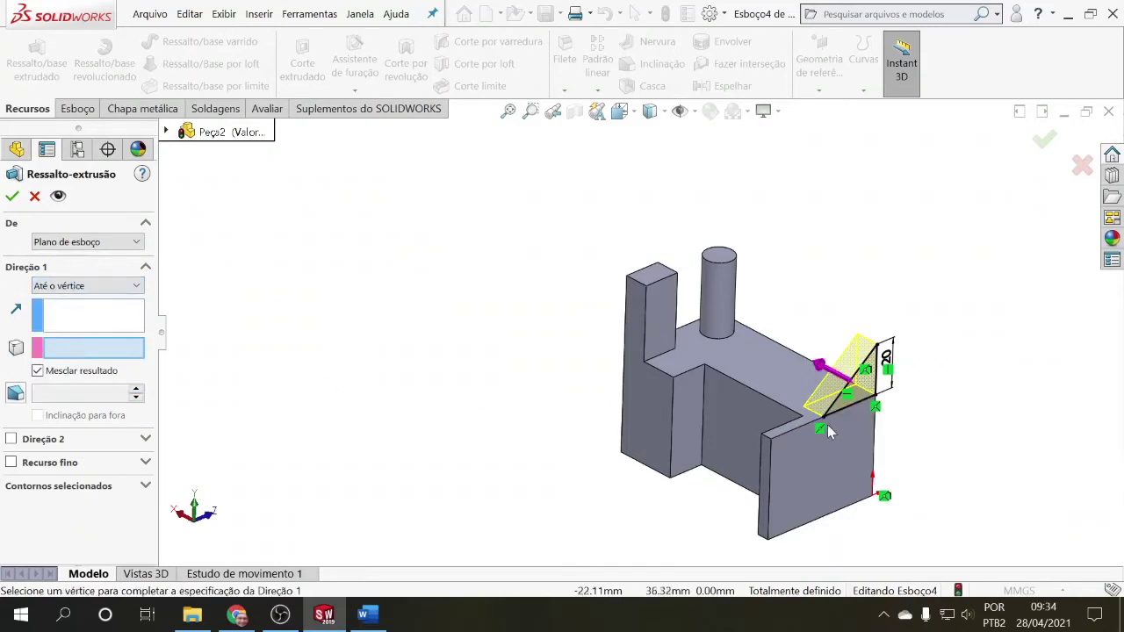
{"action": "left_click", "coordinate": [803, 418]}
{"action": "middle_click_drag", "start_coordinate": [627, 429], "coordinate": [640, 498]}
{"action": "scroll", "coordinate": [853, 443], "scroll_direction": "down", "scroll_amount": 6}
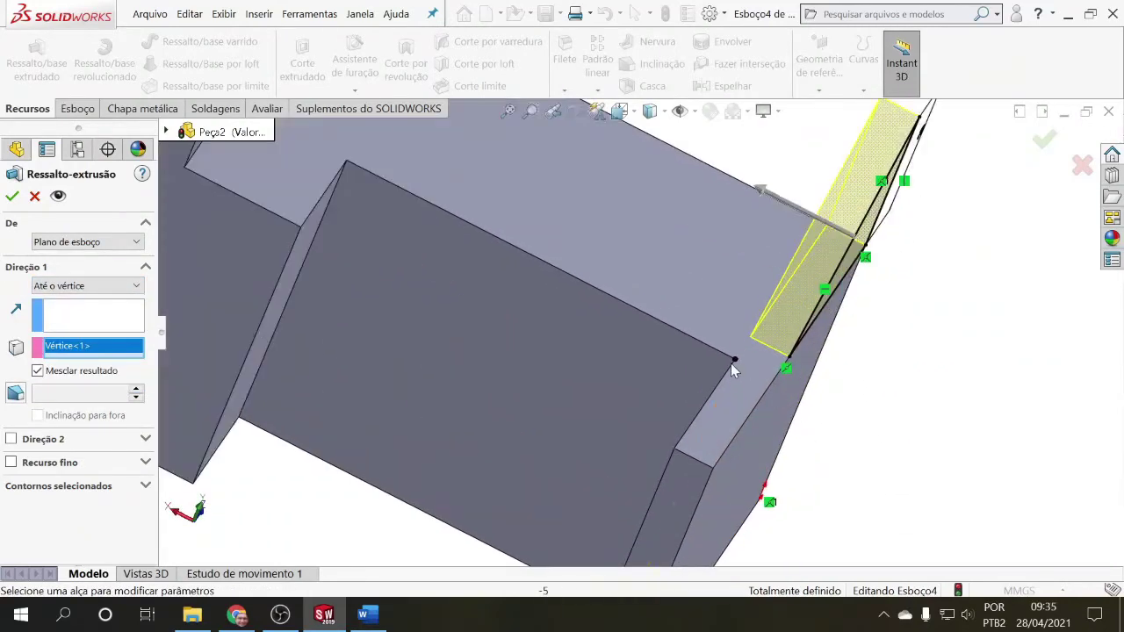
{"action": "middle_click_drag", "start_coordinate": [734, 362], "coordinate": [739, 377]}
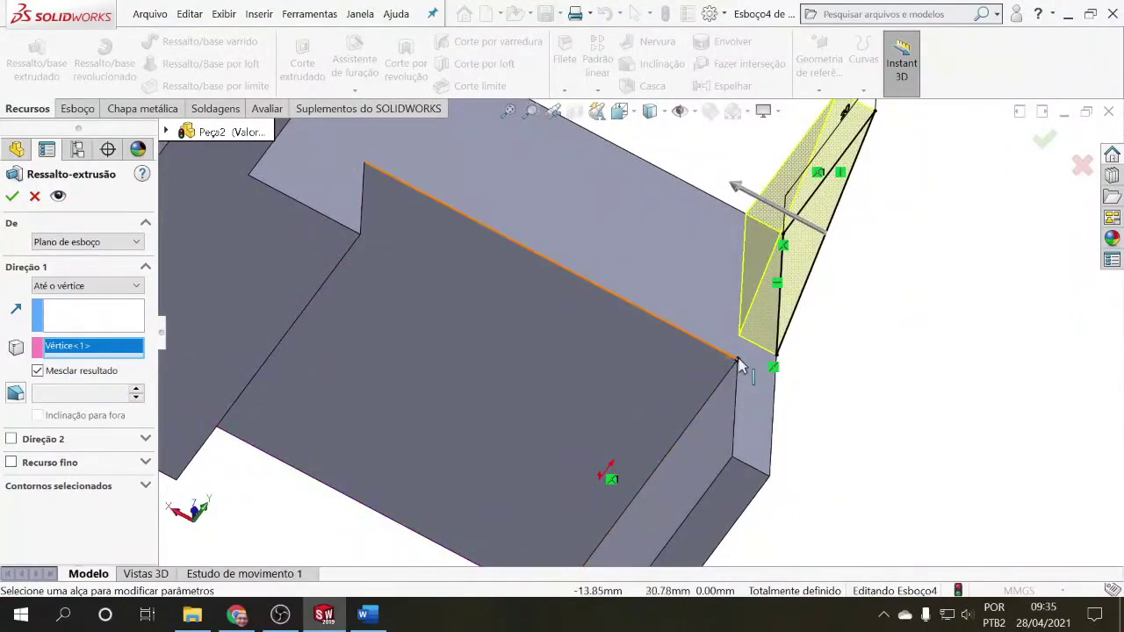
{"action": "middle_click_drag", "start_coordinate": [740, 377], "coordinate": [738, 367]}
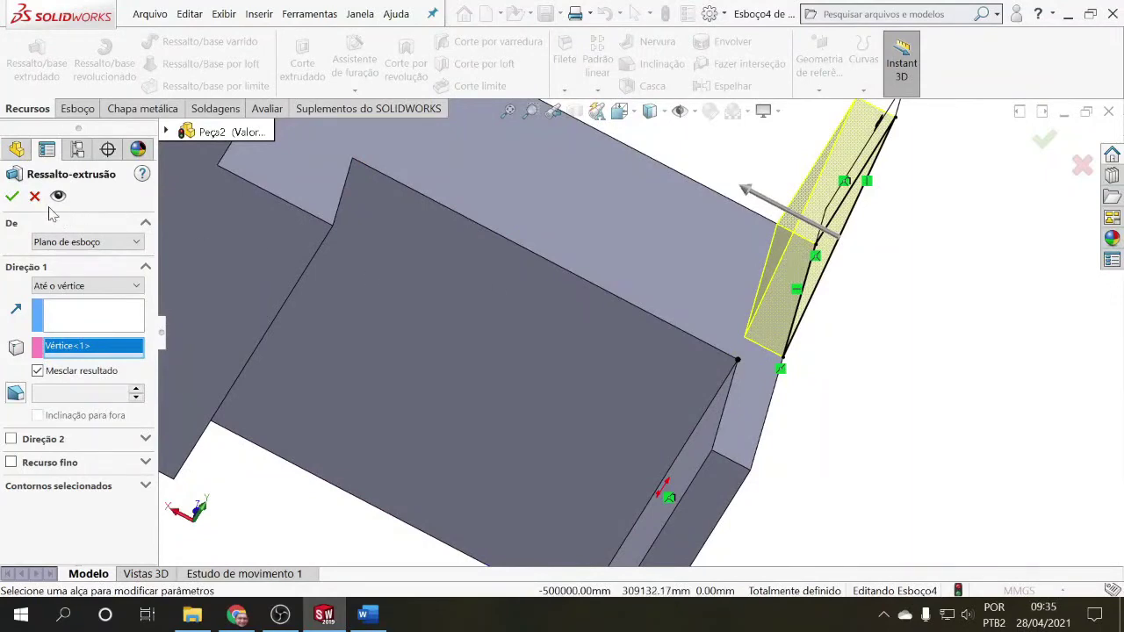
{"action": "left_click", "coordinate": [11, 197]}
{"action": "middle_click_drag", "start_coordinate": [396, 329], "coordinate": [589, 376]}
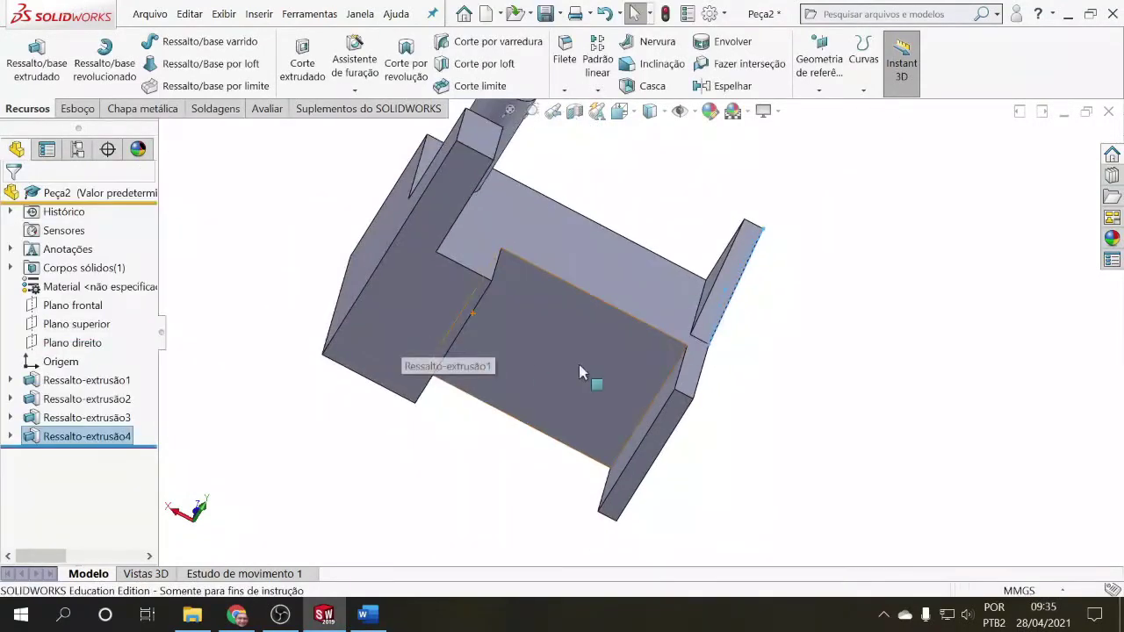
{"action": "left_click", "coordinate": [806, 376]}
{"action": "middle_click_drag", "start_coordinate": [807, 376], "coordinate": [785, 340]}
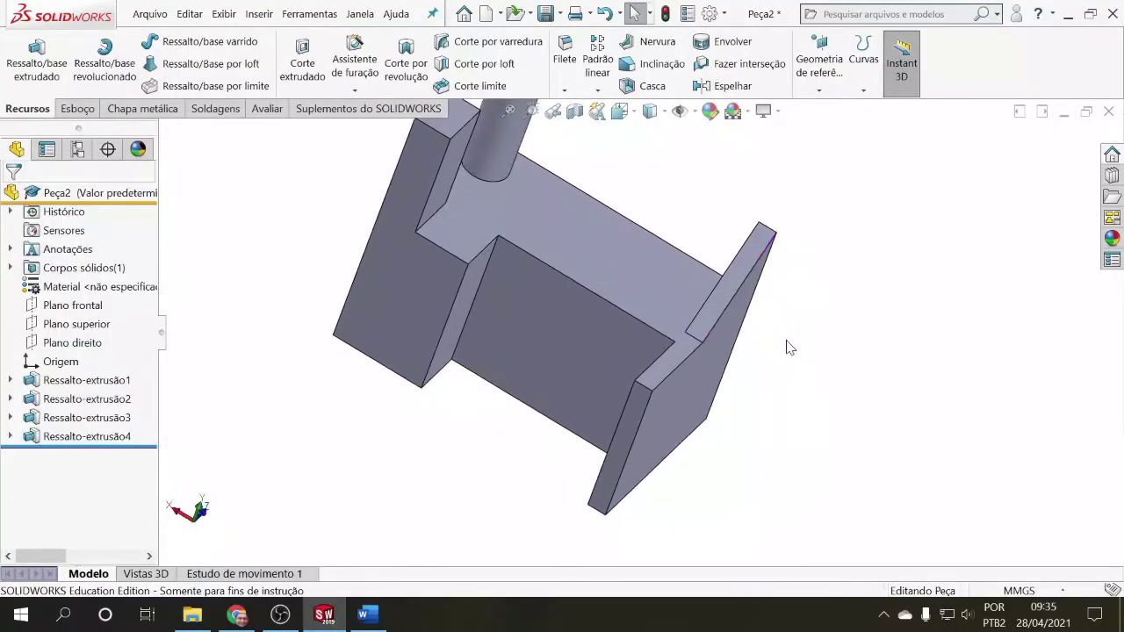
Sketch a corner rectangle on the body's upper face, between the cylinder and the triangular boss, with one side on the rear edge.
{"action": "scroll", "coordinate": [786, 340], "scroll_direction": "up", "scroll_amount": 2}
{"action": "key", "text": "ctrl+7"}
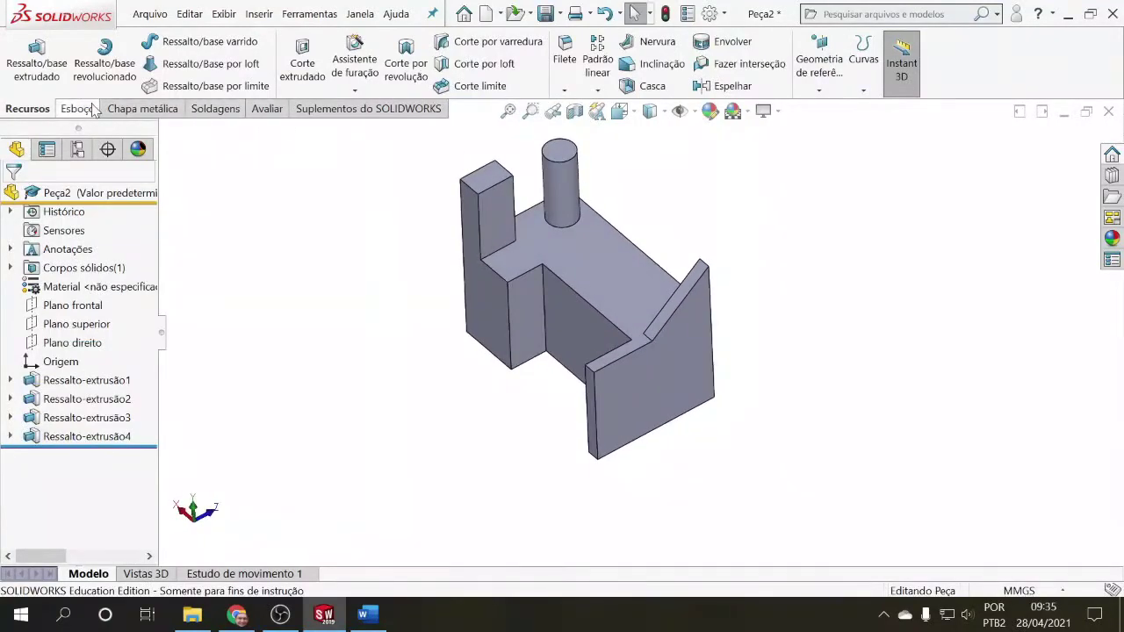
{"action": "left_click", "coordinate": [91, 108]}
{"action": "left_click", "coordinate": [106, 63]}
{"action": "left_click", "coordinate": [573, 252]}
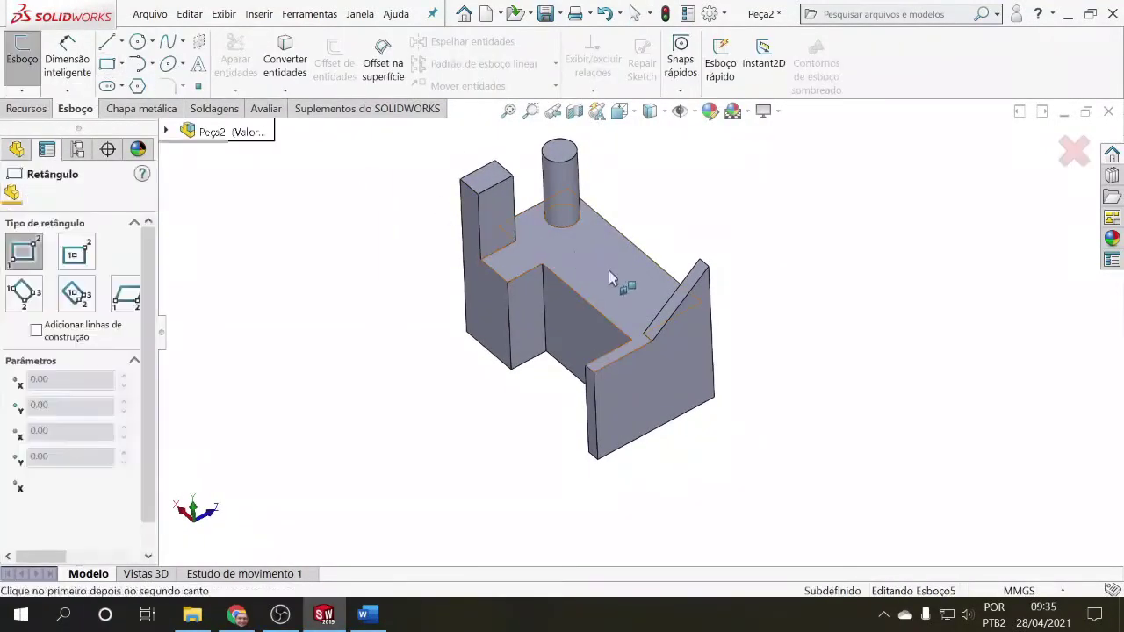
{"action": "left_click", "coordinate": [599, 269]}
{"action": "left_click", "coordinate": [655, 263]}
{"action": "key", "text": "Escape"}
{"action": "scroll", "coordinate": [634, 270], "scroll_direction": "down", "scroll_amount": 4}
Dimension the rectangle 10 mm wide and 15 mm long, with its near side 15 mm from the thick leg's inner upper edge.
{"action": "key", "text": "d"}
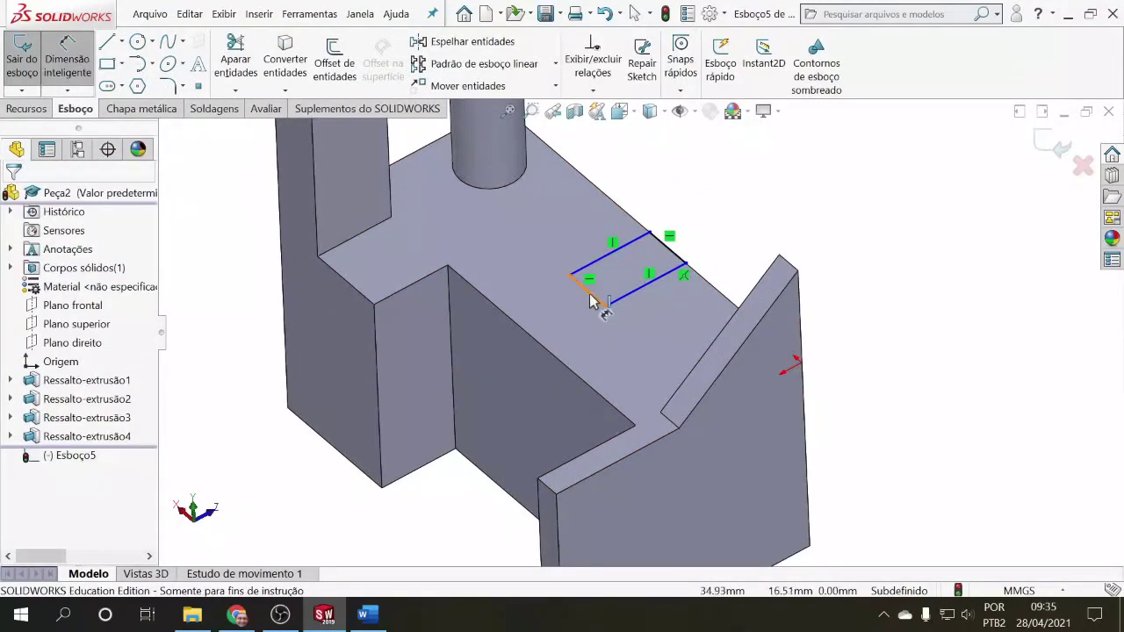
{"action": "left_click", "coordinate": [589, 295]}
{"action": "left_click", "coordinate": [563, 312]}
{"action": "left_click", "coordinate": [596, 259]}
{"action": "left_click", "coordinate": [416, 282]}
{"action": "left_click", "coordinate": [501, 249]}
{"action": "type", "text": "15"}
{"action": "left_click", "coordinate": [609, 256]}
{"action": "left_click", "coordinate": [577, 243]}
{"action": "type", "text": "15"}
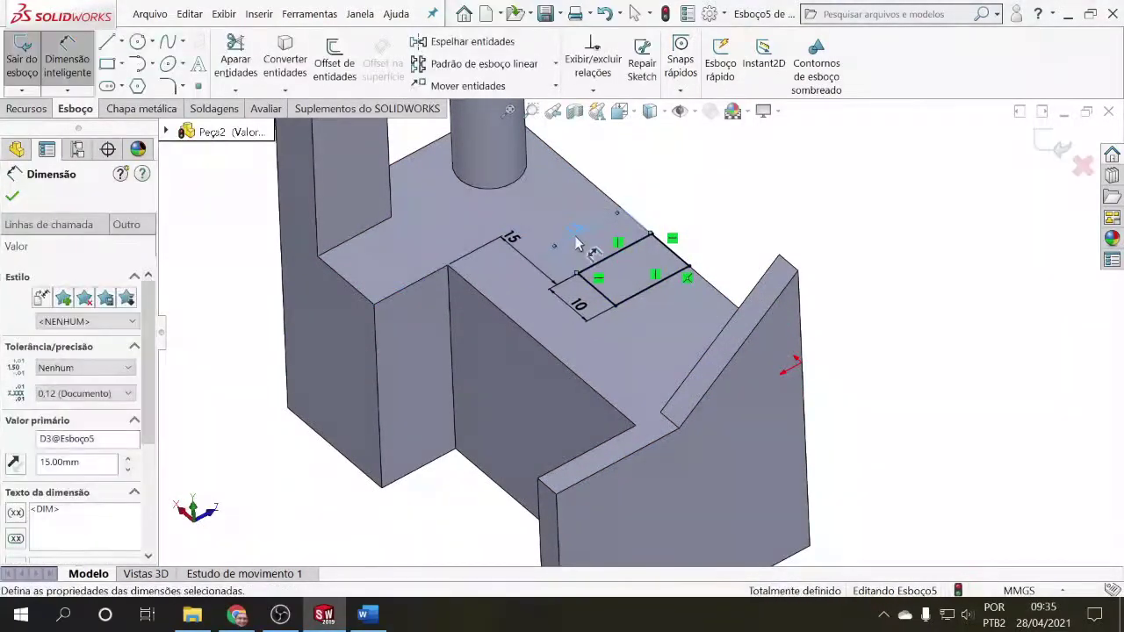
Start a boss extrusion of the rectangle with a blind depth of 20 mm.
{"action": "key", "text": "Escape"}
{"action": "left_click", "coordinate": [26, 108]}
{"action": "left_click", "coordinate": [35, 62]}
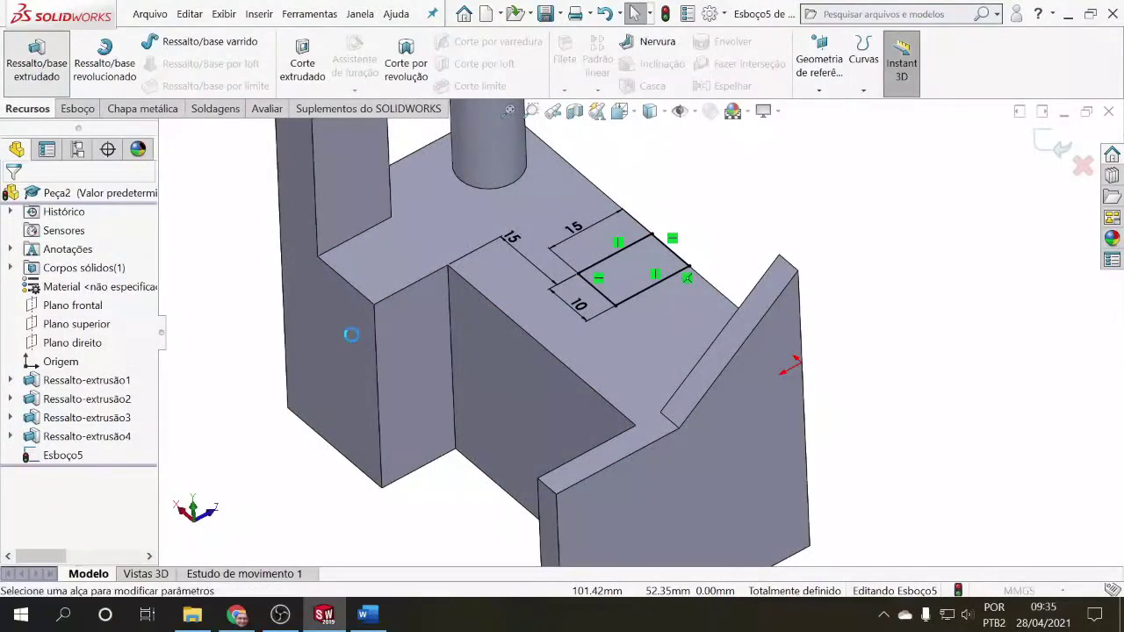
{"action": "middle_click_drag", "start_coordinate": [356, 375], "coordinate": [512, 292]}
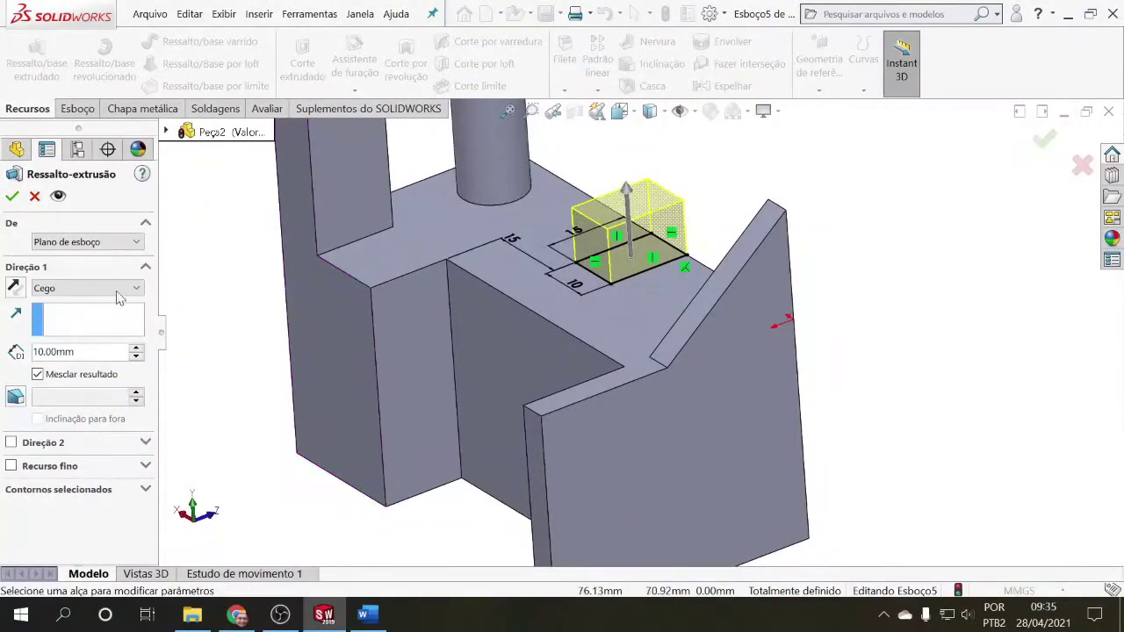
{"action": "left_click", "coordinate": [135, 348]}
{"action": "left_click", "coordinate": [137, 348]}
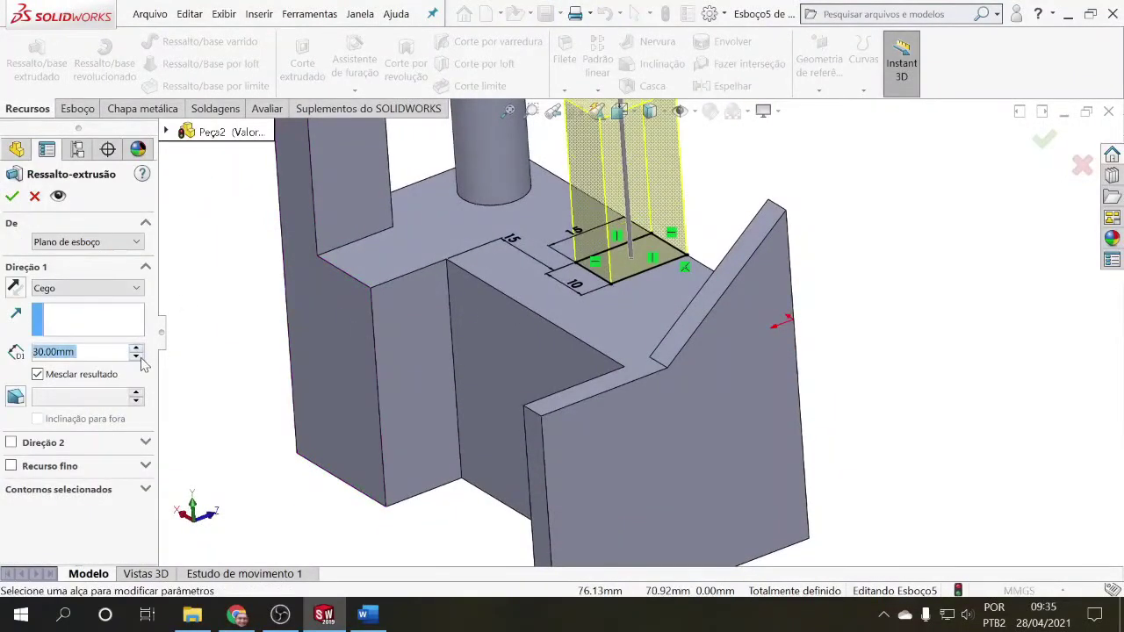
{"action": "left_click", "coordinate": [140, 356]}
{"action": "middle_click_drag", "start_coordinate": [287, 357], "coordinate": [548, 345]}
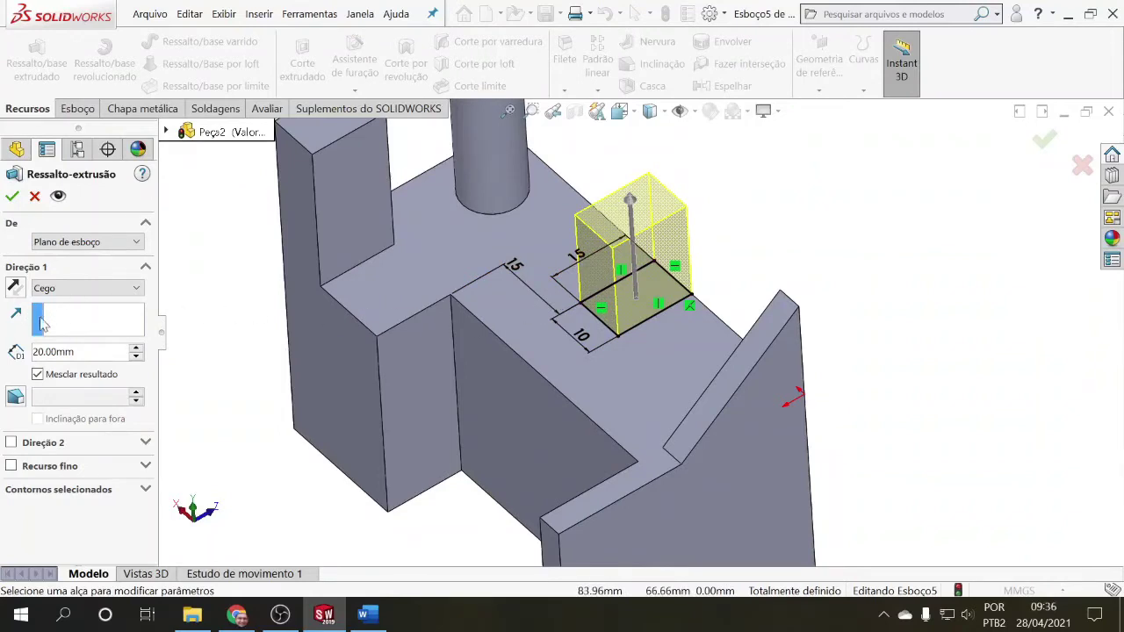
Set the triangular boss's sloped edge as the rectangle extrusion's direction and accept the inclined boss.
{"action": "left_click", "coordinate": [68, 324]}
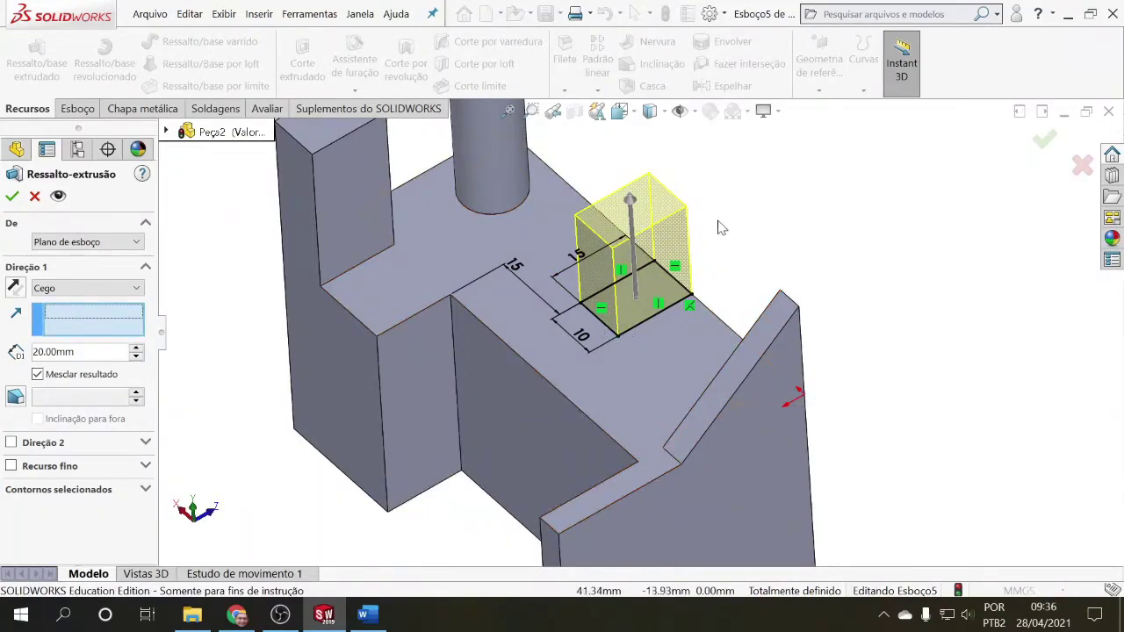
{"action": "left_click", "coordinate": [758, 330]}
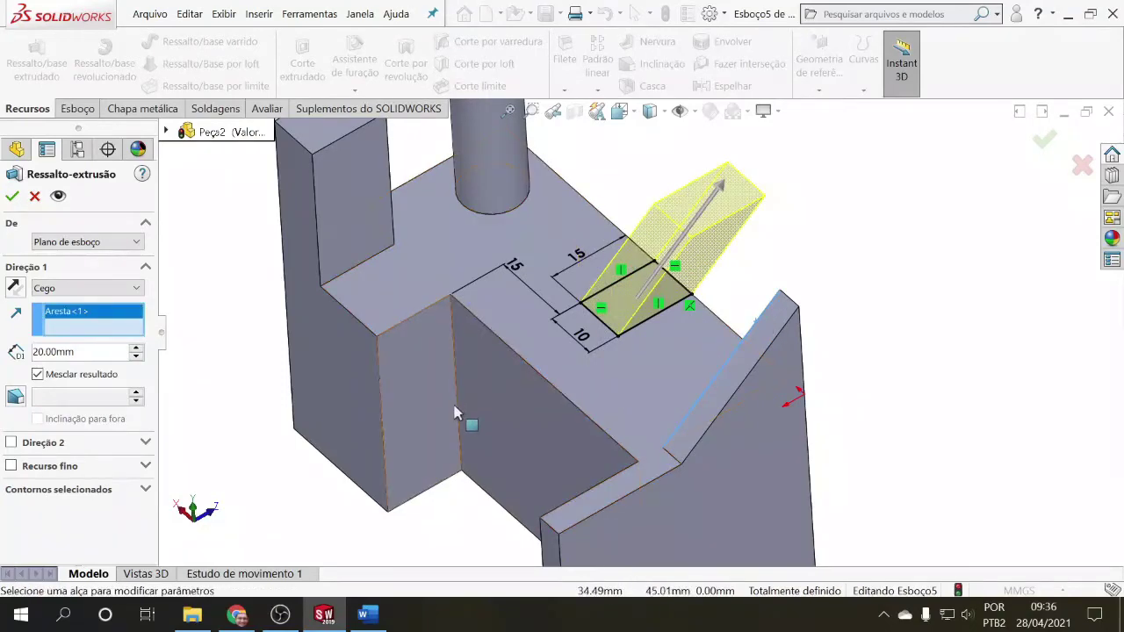
{"action": "mouse_move", "coordinate": [454, 409]}
{"action": "middle_mouse_down"}
{"action": "mouse_move", "coordinate": [418, 329]}
{"action": "mouse_move", "coordinate": [471, 400]}
{"action": "middle_mouse_up"}
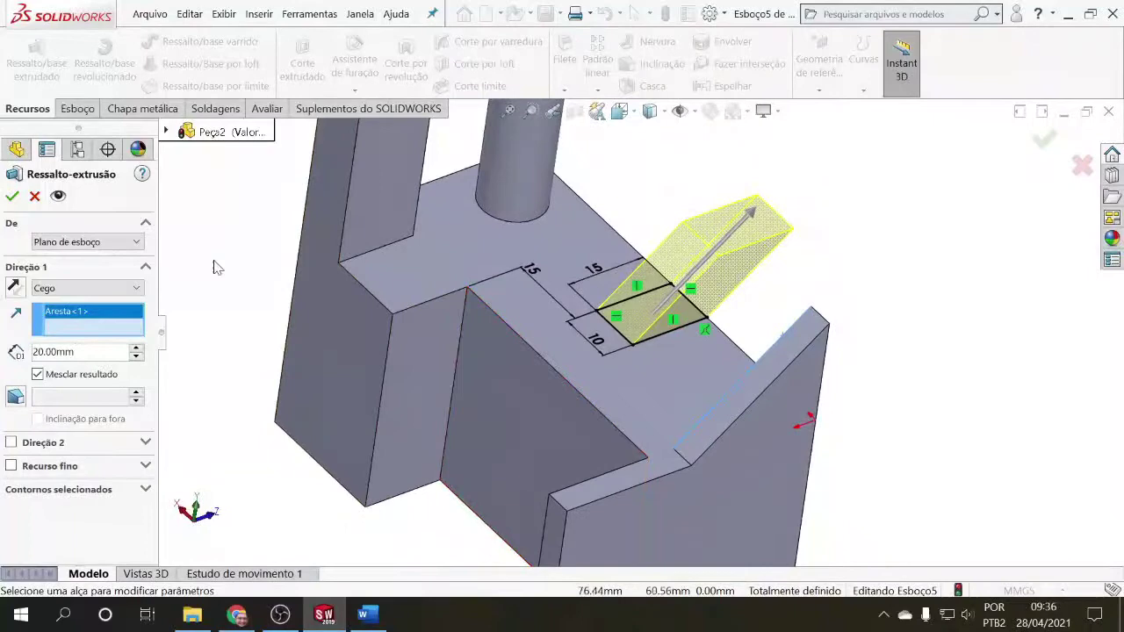
{"action": "left_click", "coordinate": [12, 196]}
{"action": "middle_click_drag", "start_coordinate": [554, 315], "coordinate": [512, 344]}
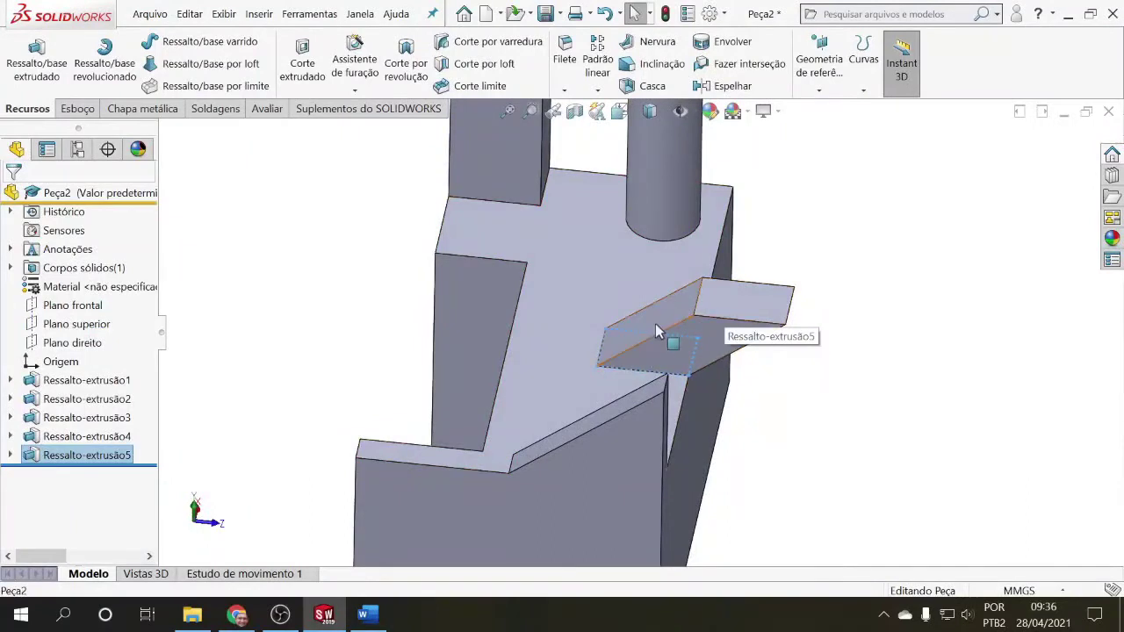
{"action": "middle_click_drag", "start_coordinate": [660, 332], "coordinate": [707, 329]}
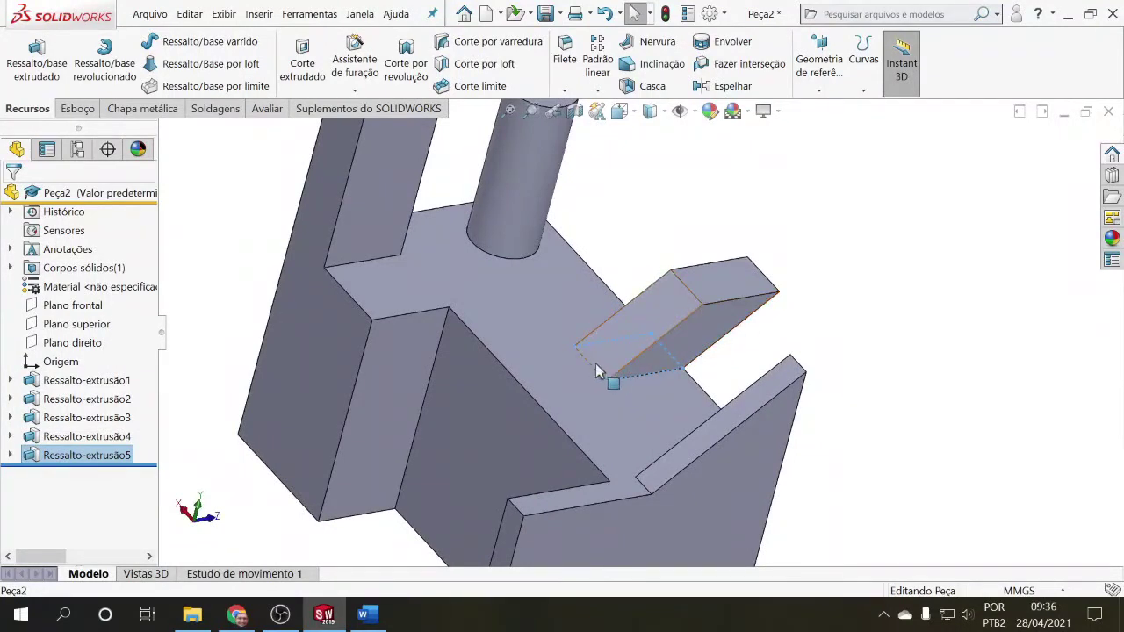
{"action": "mouse_move", "coordinate": [653, 398]}
{"action": "middle_mouse_down"}
{"action": "mouse_move", "coordinate": [694, 367]}
{"action": "mouse_move", "coordinate": [650, 383]}
{"action": "middle_mouse_up"}
{"action": "left_click", "coordinate": [332, 343]}
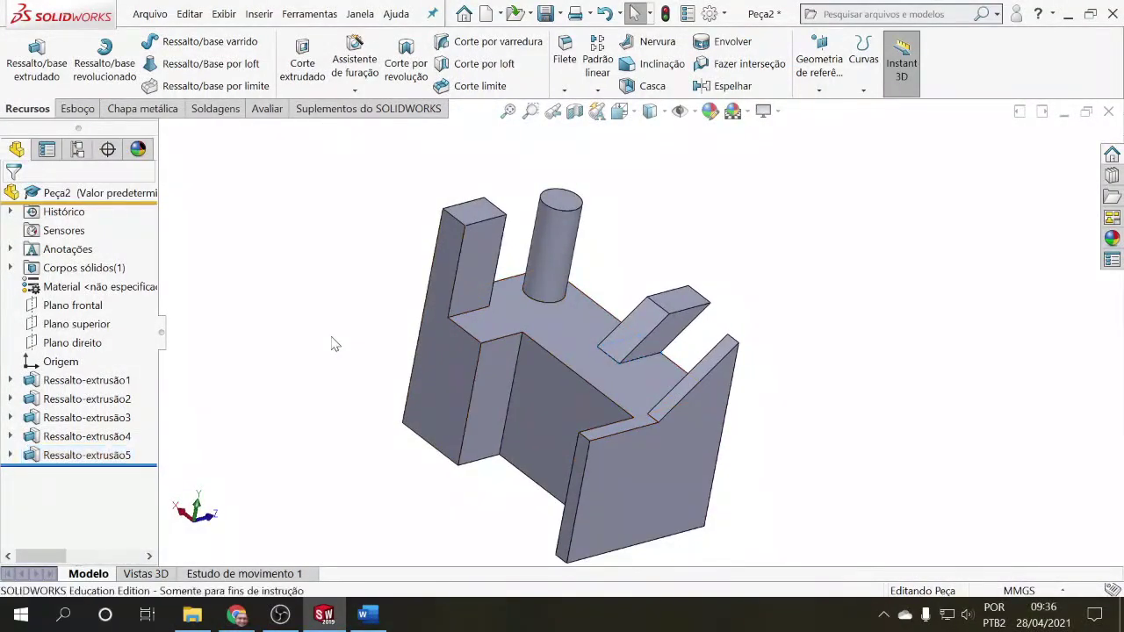
Sketch a circle on the body's upper face, between the cylinder and the notch's inner corner at the thick leg.
{"action": "left_click", "coordinate": [65, 110]}
{"action": "left_click", "coordinate": [22, 58]}
{"action": "left_click", "coordinate": [567, 351]}
{"action": "left_click", "coordinate": [137, 42]}
{"action": "left_click", "coordinate": [553, 331]}
{"action": "left_click", "coordinate": [568, 344]}
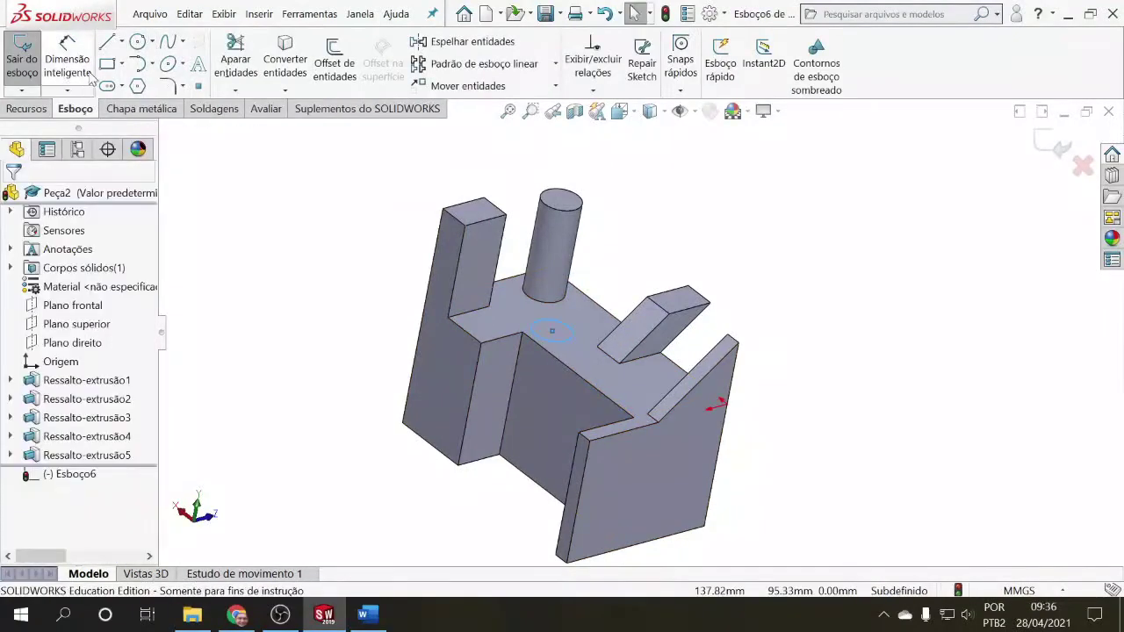
Dimension the circle to 10 mm diameter, 8 mm from the notch's long edge and 3 mm from the thick leg's inner upper edge.
{"action": "left_click", "coordinate": [68, 63]}
{"action": "left_click", "coordinate": [538, 340]}
{"action": "left_click", "coordinate": [537, 347]}
{"action": "left_click", "coordinate": [582, 354]}
{"action": "type", "text": "8"}
{"action": "key", "text": "Return"}
{"action": "left_click", "coordinate": [537, 341]}
{"action": "left_click", "coordinate": [502, 338]}
{"action": "left_click", "coordinate": [415, 359]}
{"action": "type", "text": "5"}
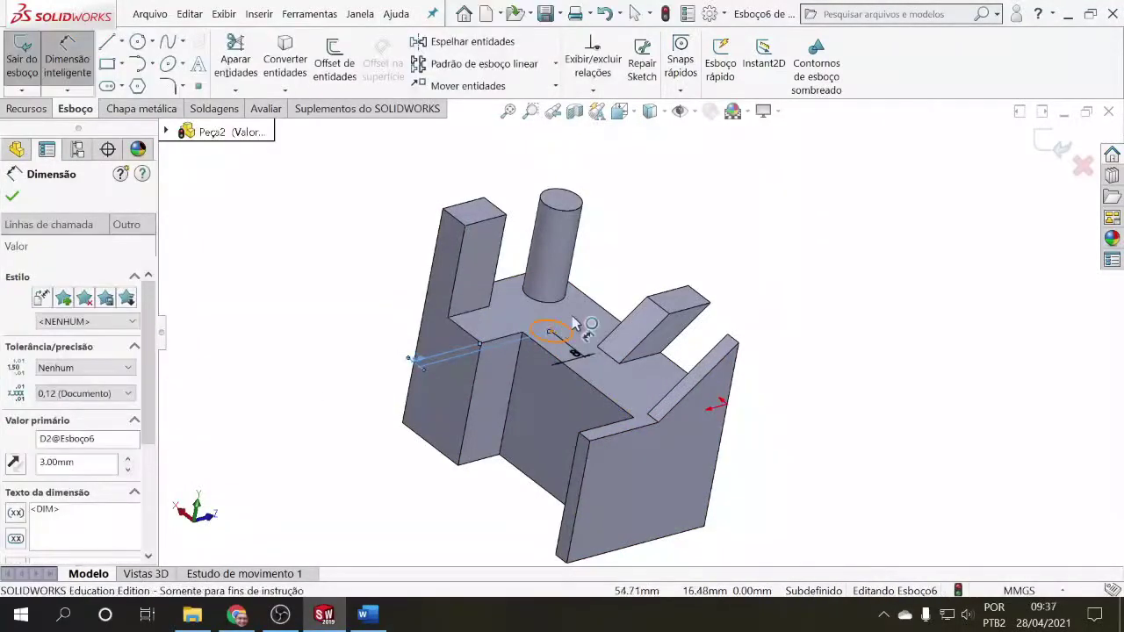
Extrude the circle as a boss with the Passante end condition and accept it.
{"action": "left_click", "coordinate": [26, 108]}
{"action": "left_click", "coordinate": [35, 60]}
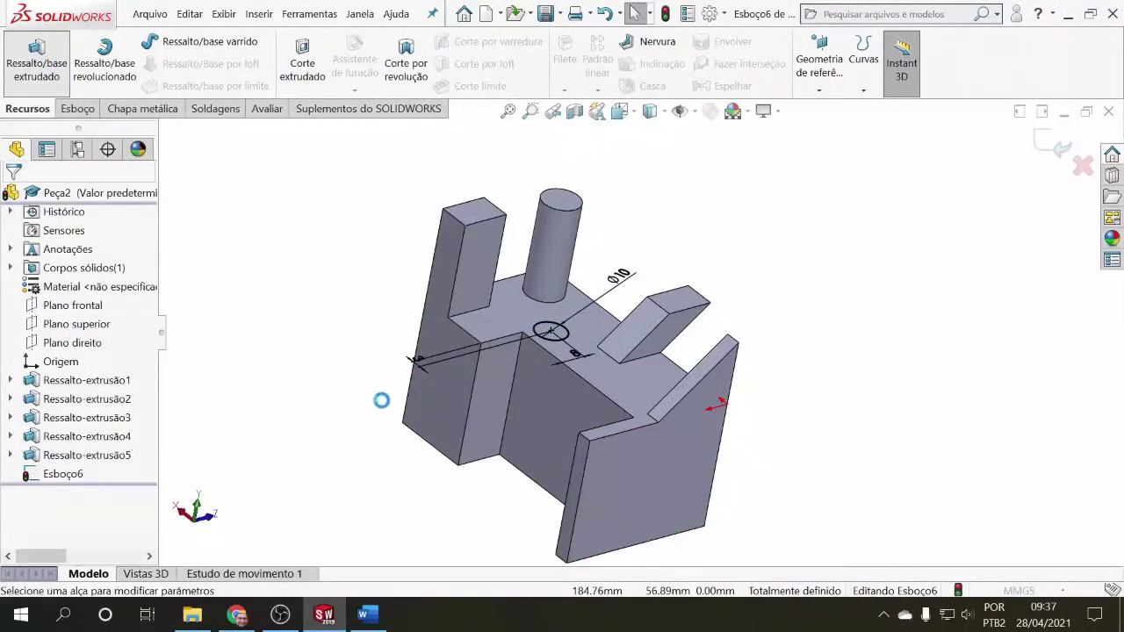
{"action": "left_click", "coordinate": [138, 291]}
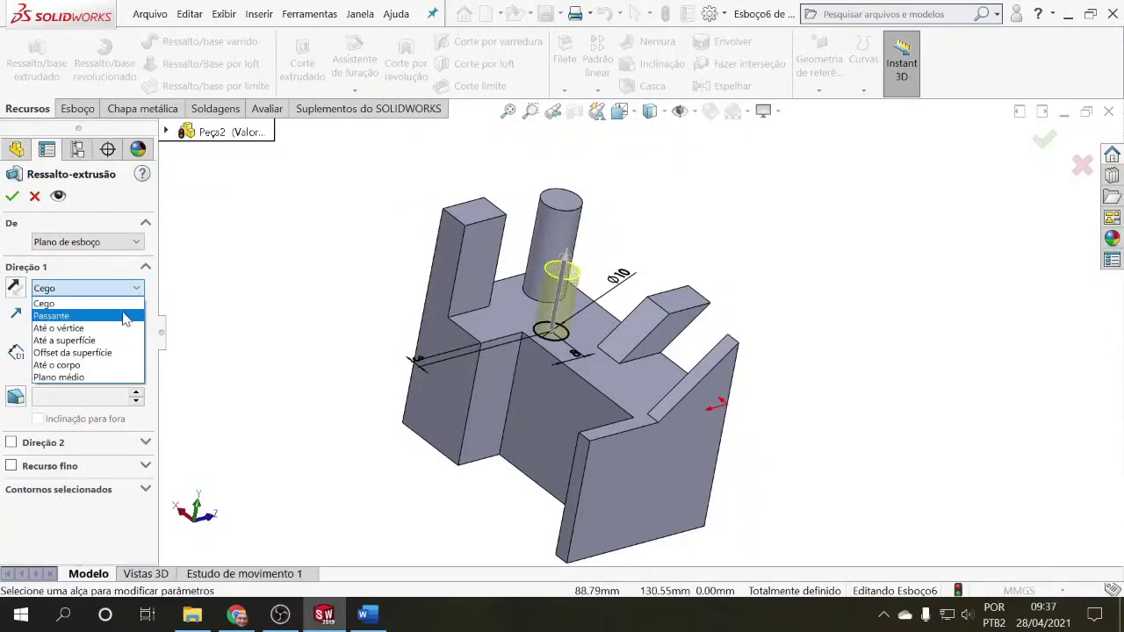
{"action": "left_click", "coordinate": [126, 316]}
{"action": "middle_click_drag", "start_coordinate": [307, 333], "coordinate": [326, 225]}
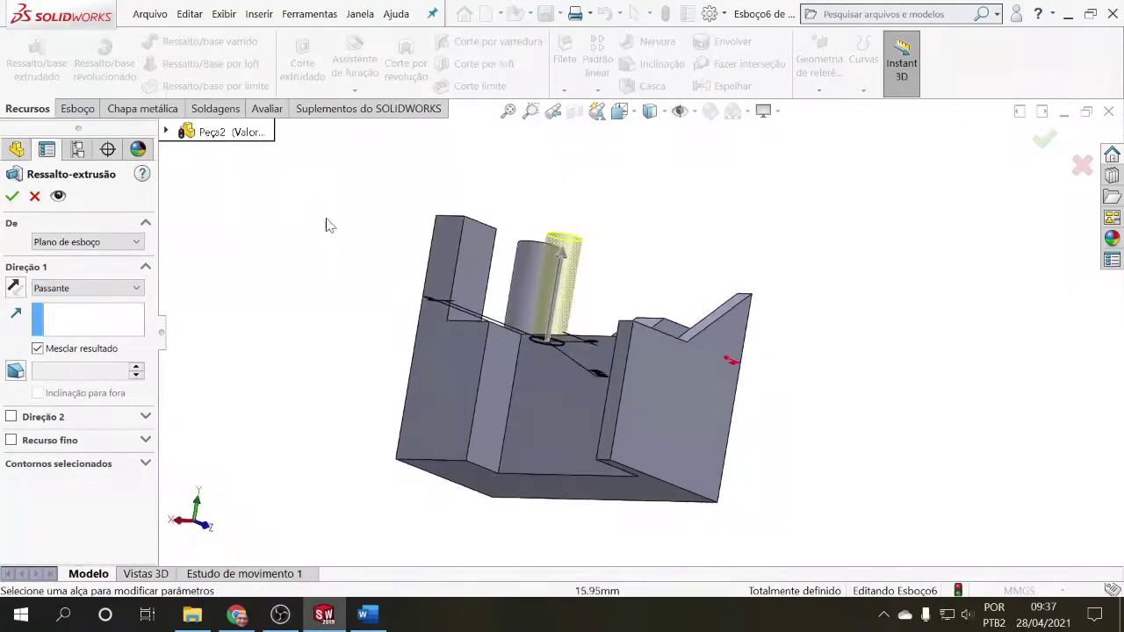
{"action": "middle_click_drag", "start_coordinate": [562, 358], "coordinate": [544, 389]}
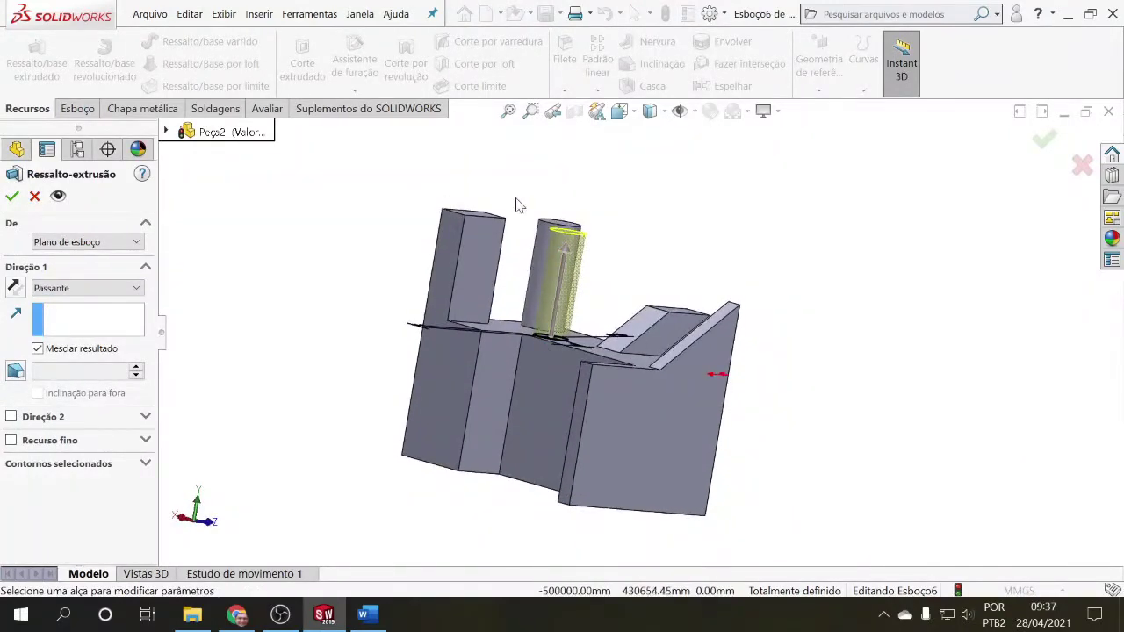
{"action": "middle_click_drag", "start_coordinate": [564, 224], "coordinate": [485, 219]}
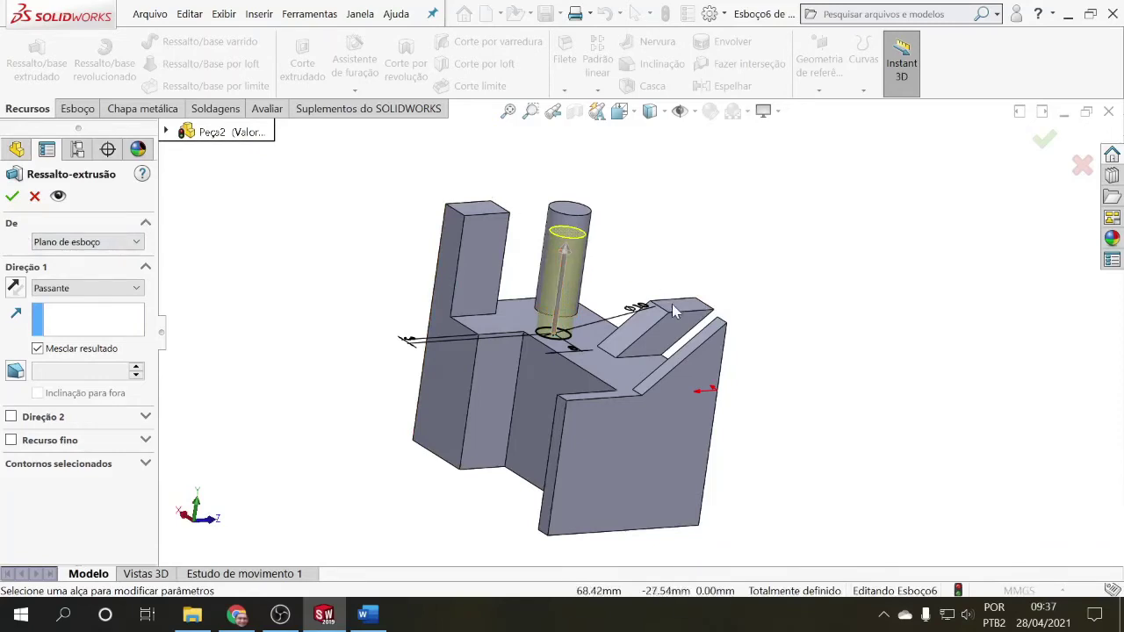
{"action": "left_click", "coordinate": [12, 196]}
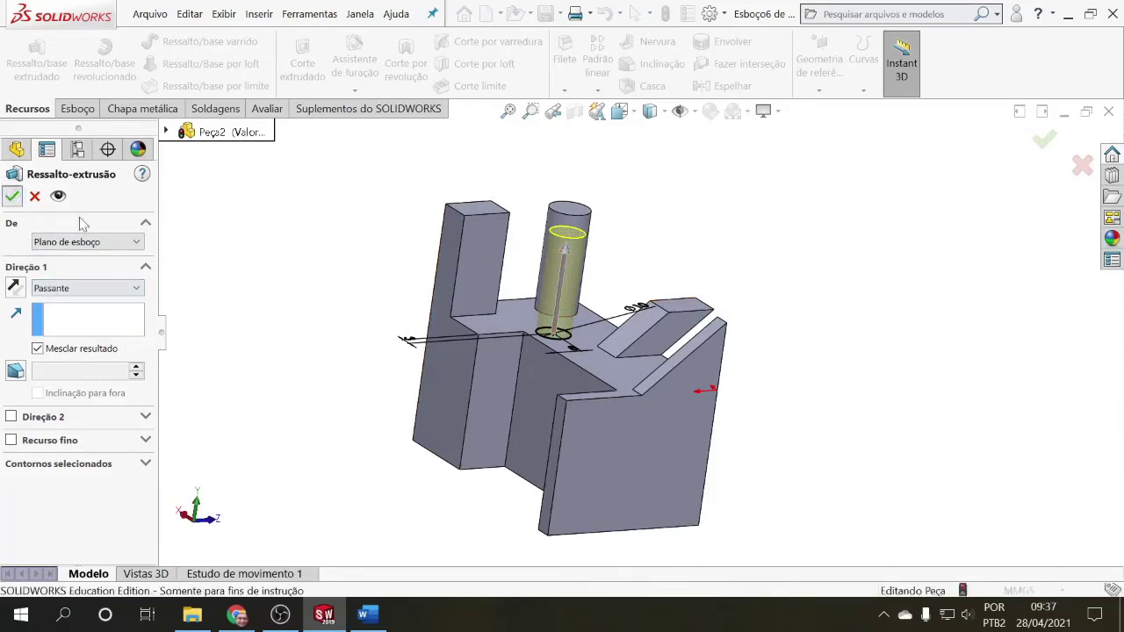
{"action": "middle_click_drag", "start_coordinate": [308, 254], "coordinate": [289, 299]}
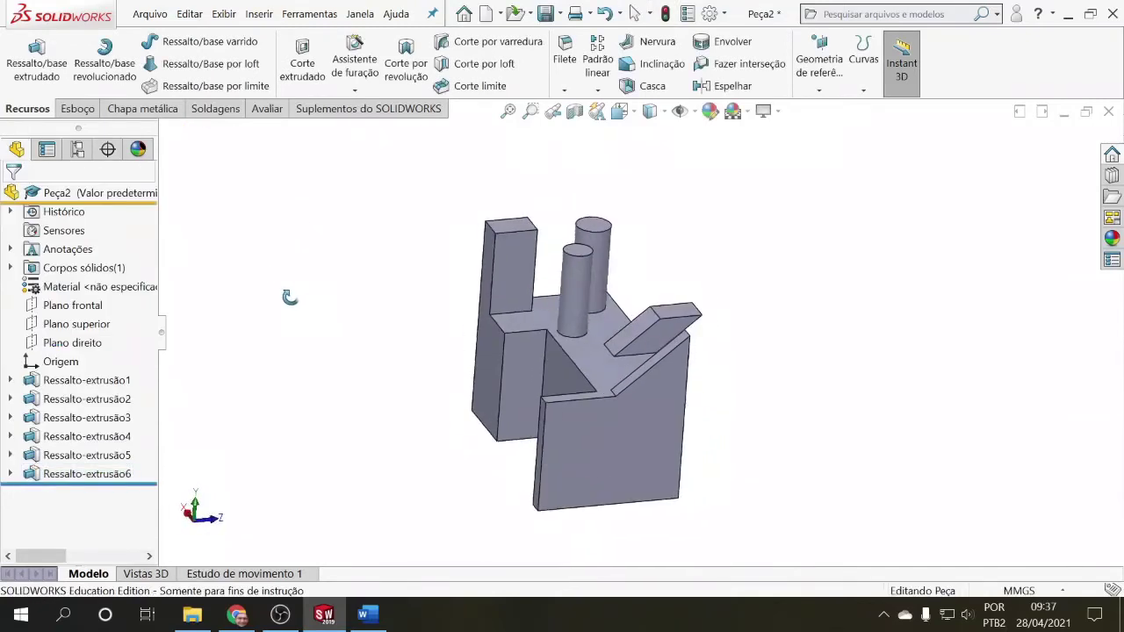
{"action": "left_click", "coordinate": [514, 229]}
{"action": "left_click", "coordinate": [597, 225]}
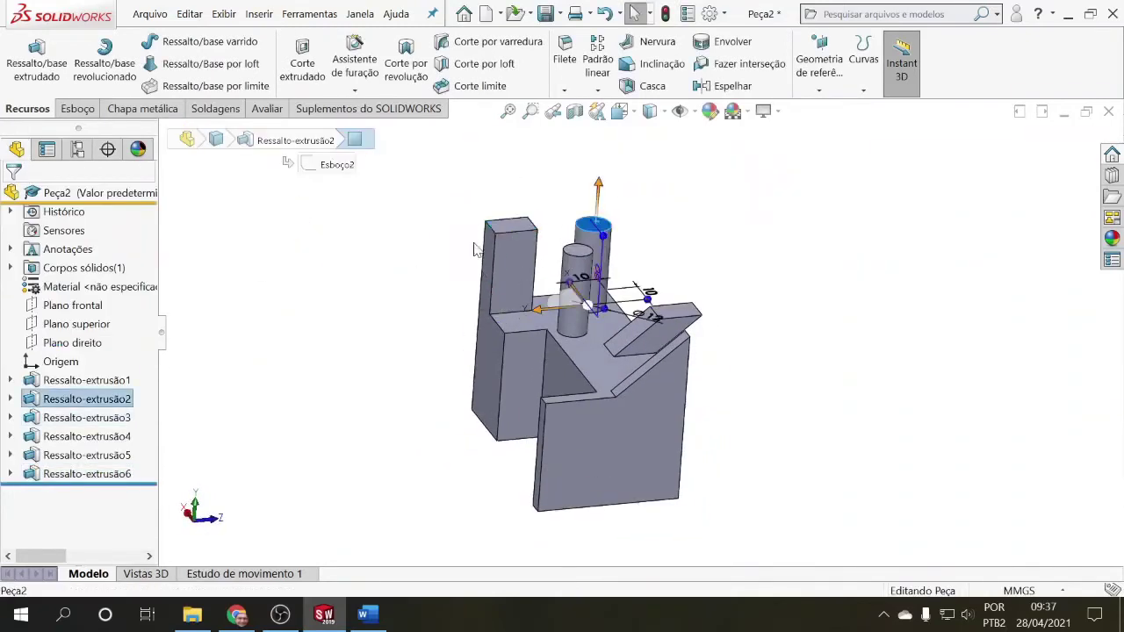
{"action": "left_click", "coordinate": [381, 249]}
{"action": "left_click", "coordinate": [690, 324]}
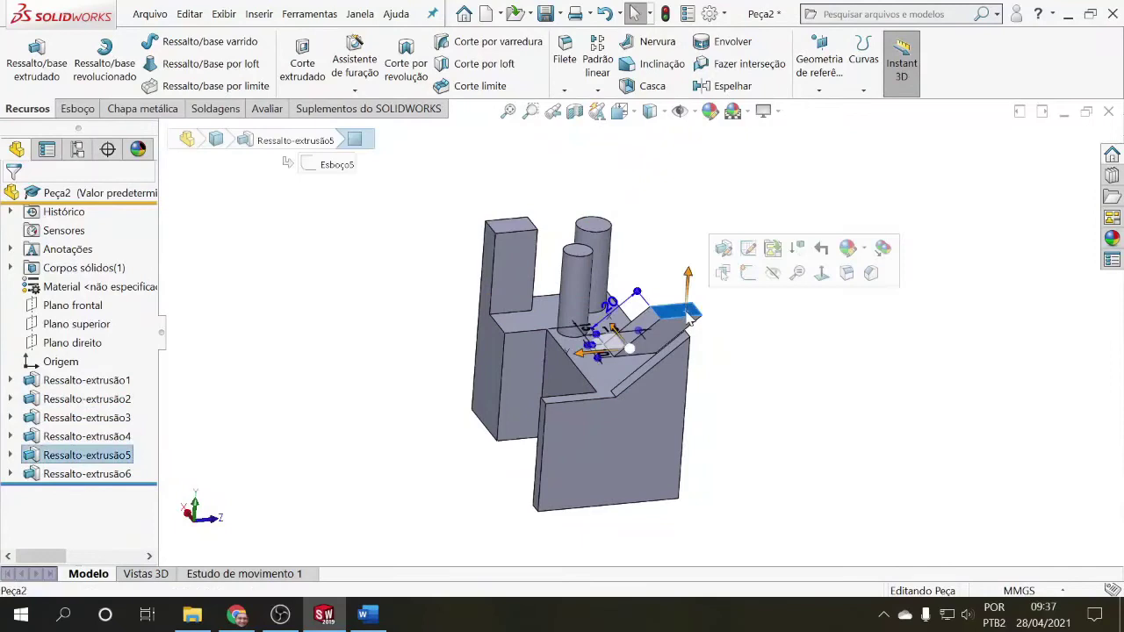
{"action": "left_click", "coordinate": [367, 338]}
Edit the inclined boss's extrusion, set its depth to 60 mm and accept the change.
{"action": "left_click", "coordinate": [55, 460]}
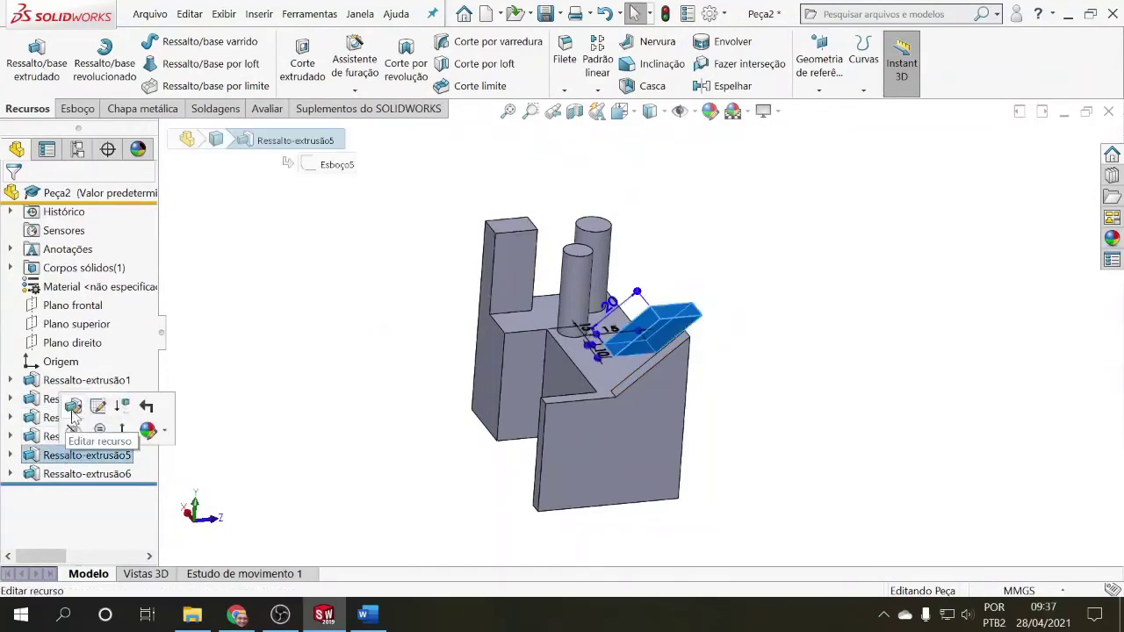
{"action": "left_click", "coordinate": [79, 400]}
{"action": "left_click", "coordinate": [135, 347]}
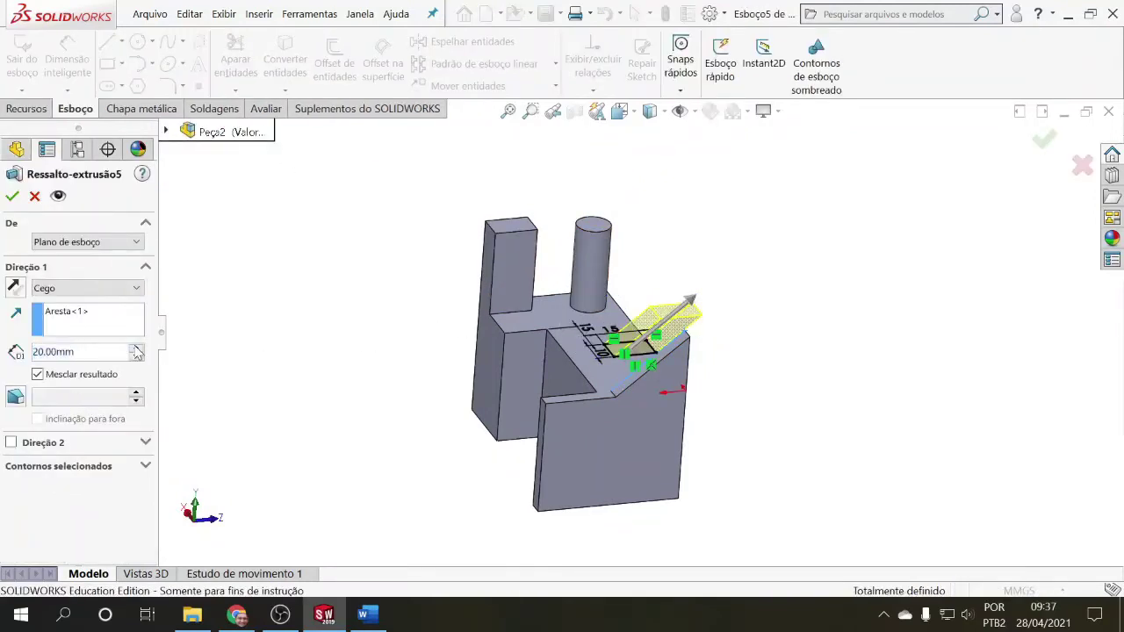
{"action": "left_click", "coordinate": [135, 346]}
{"action": "left_click", "coordinate": [136, 347]}
{"action": "left_click", "coordinate": [135, 347]}
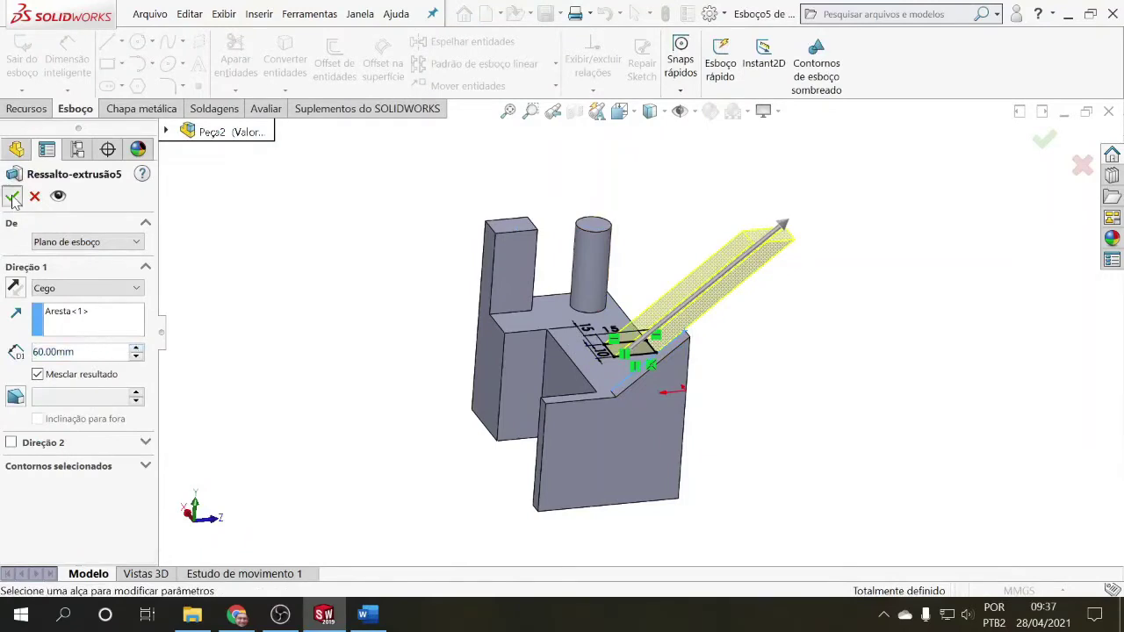
{"action": "left_click", "coordinate": [12, 196]}
{"action": "middle_click_drag", "start_coordinate": [344, 277], "coordinate": [351, 236]}
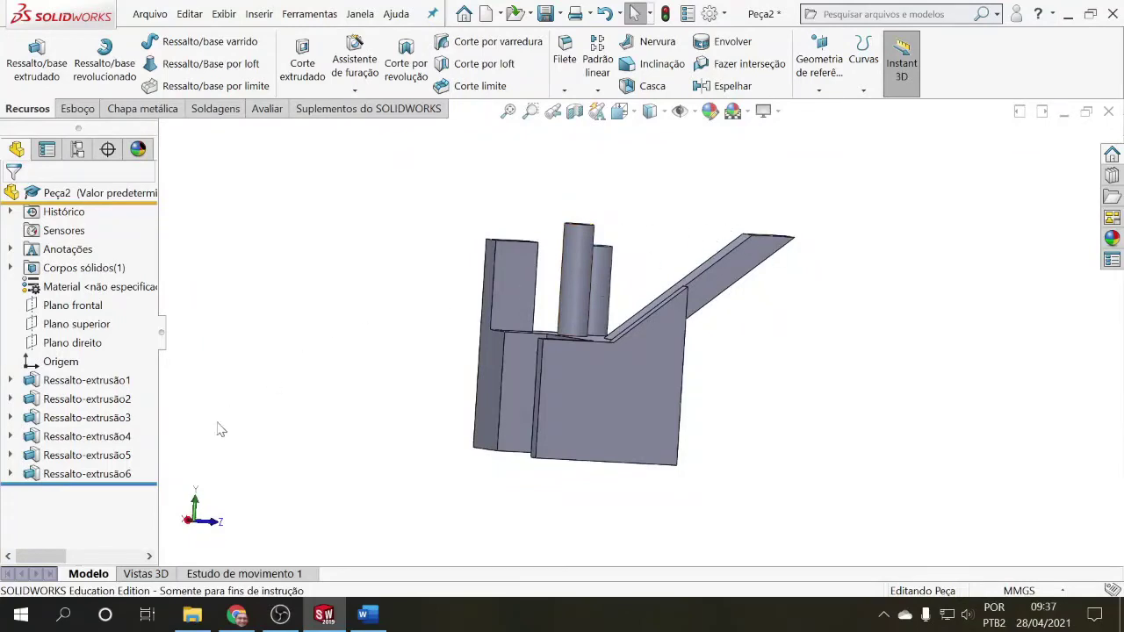
{"action": "middle_click_drag", "start_coordinate": [303, 378], "coordinate": [326, 435]}
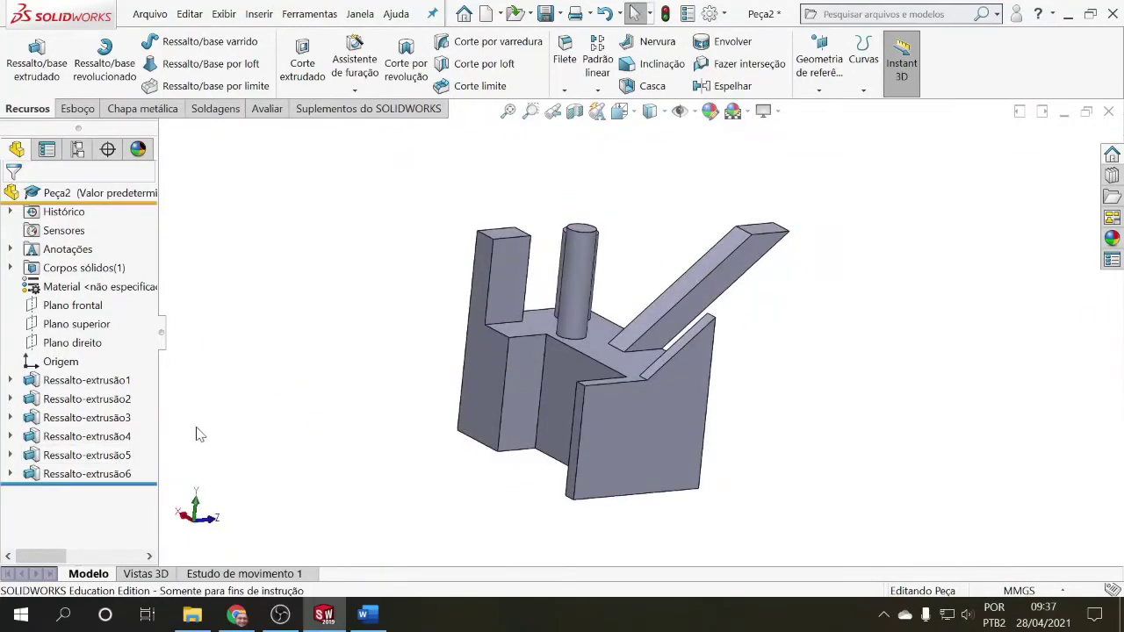
Edit the 10 mm cylinder's extrusion, trying Offset da superfície, and end it at the tall rectangular boss's upper face with Até a superfície.
{"action": "left_click", "coordinate": [70, 461]}
{"action": "left_click", "coordinate": [70, 474]}
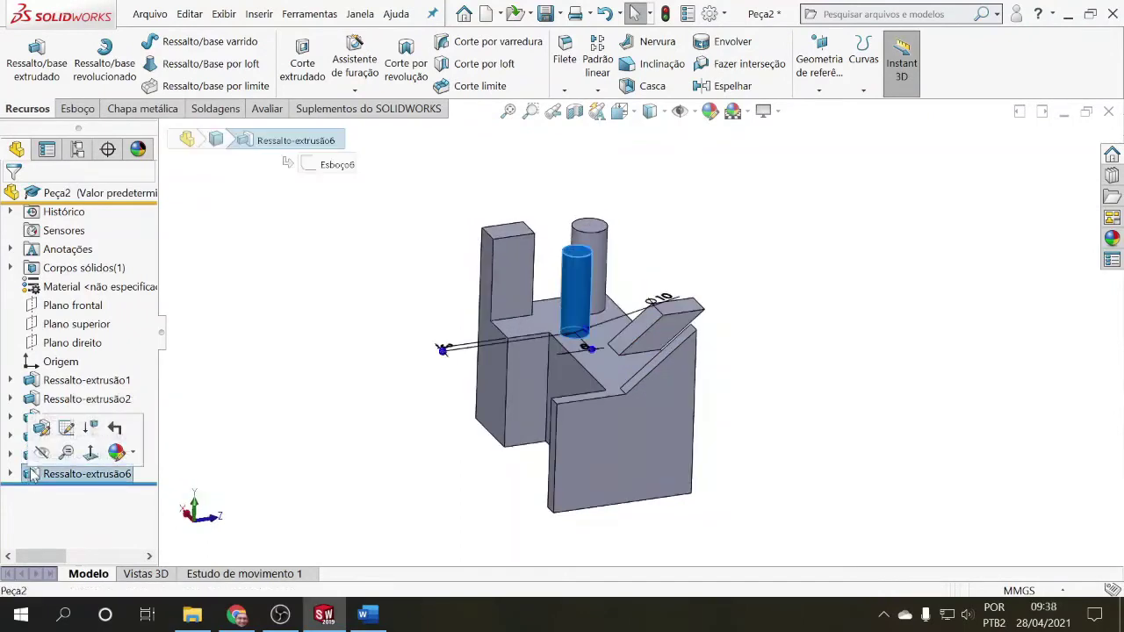
{"action": "left_click", "coordinate": [67, 430]}
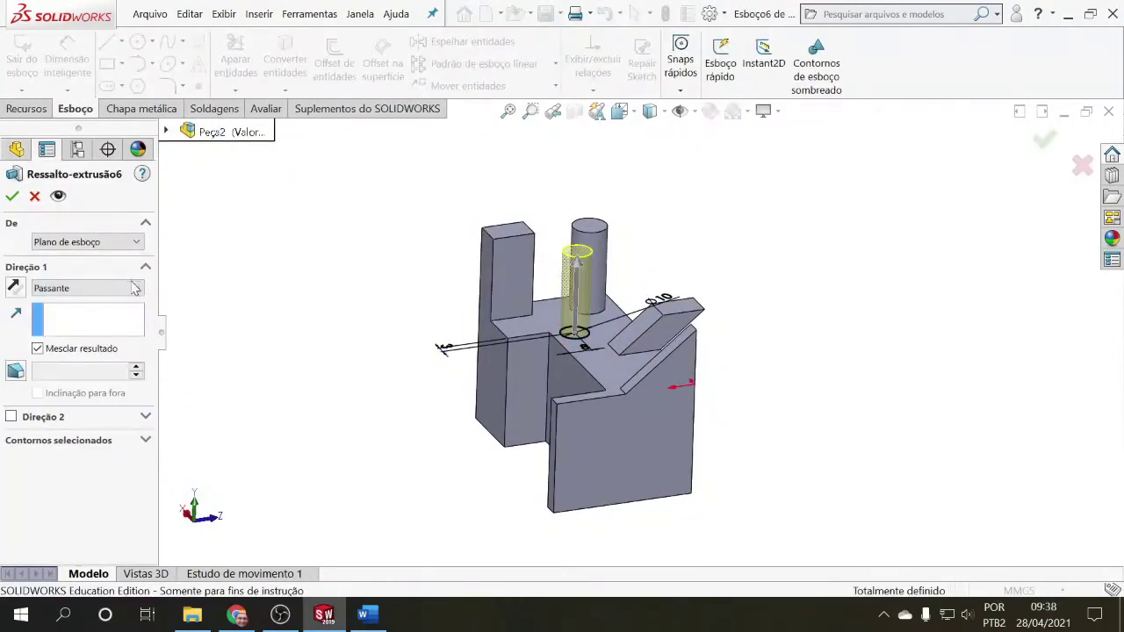
{"action": "left_click", "coordinate": [131, 288]}
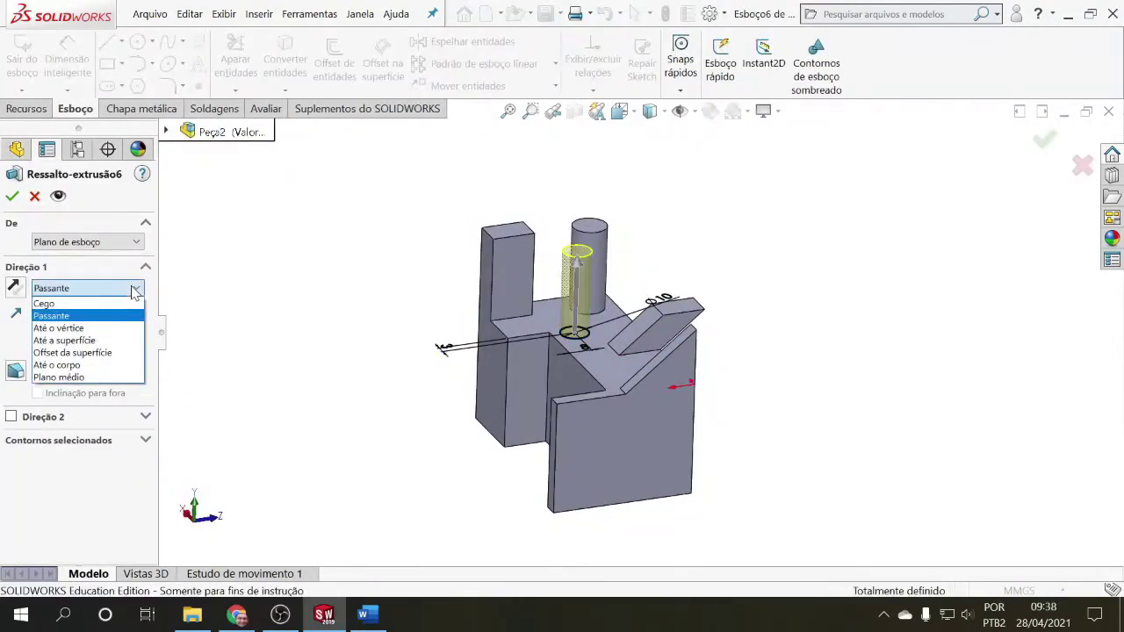
{"action": "left_click", "coordinate": [104, 355]}
{"action": "middle_click_drag", "start_coordinate": [384, 354], "coordinate": [494, 321]}
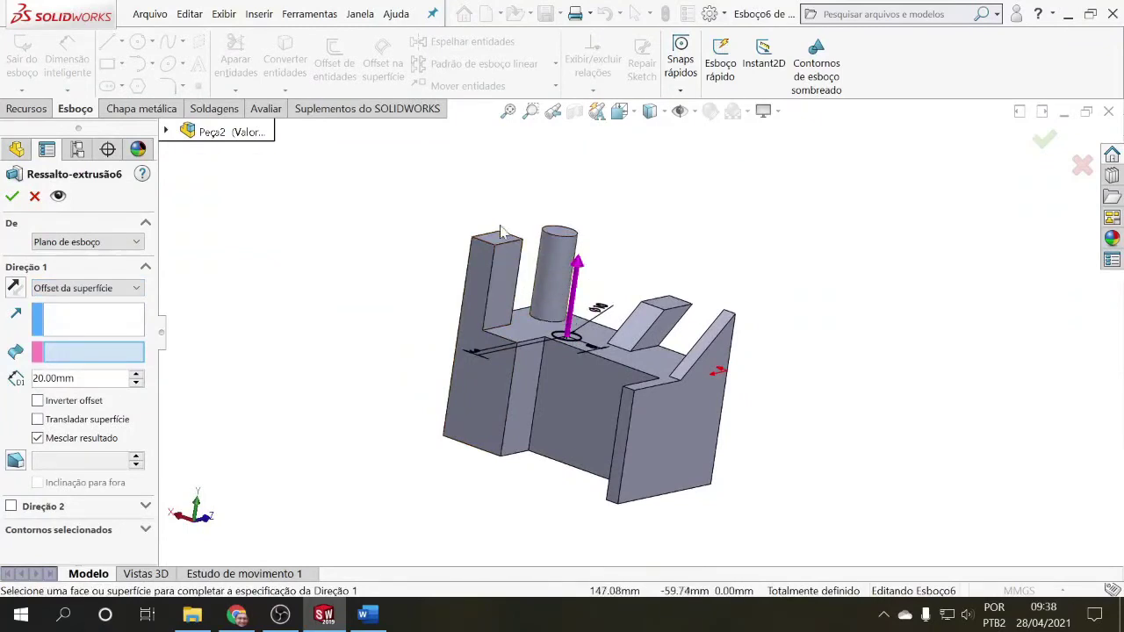
{"action": "left_click", "coordinate": [136, 292]}
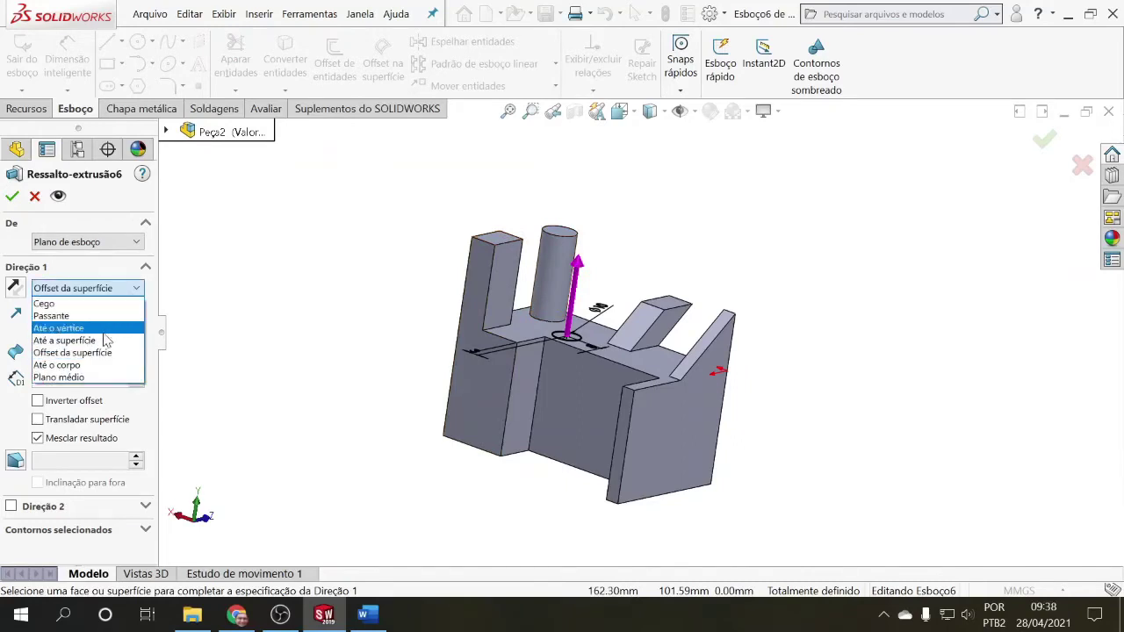
{"action": "left_click", "coordinate": [66, 339]}
{"action": "left_click", "coordinate": [516, 247]}
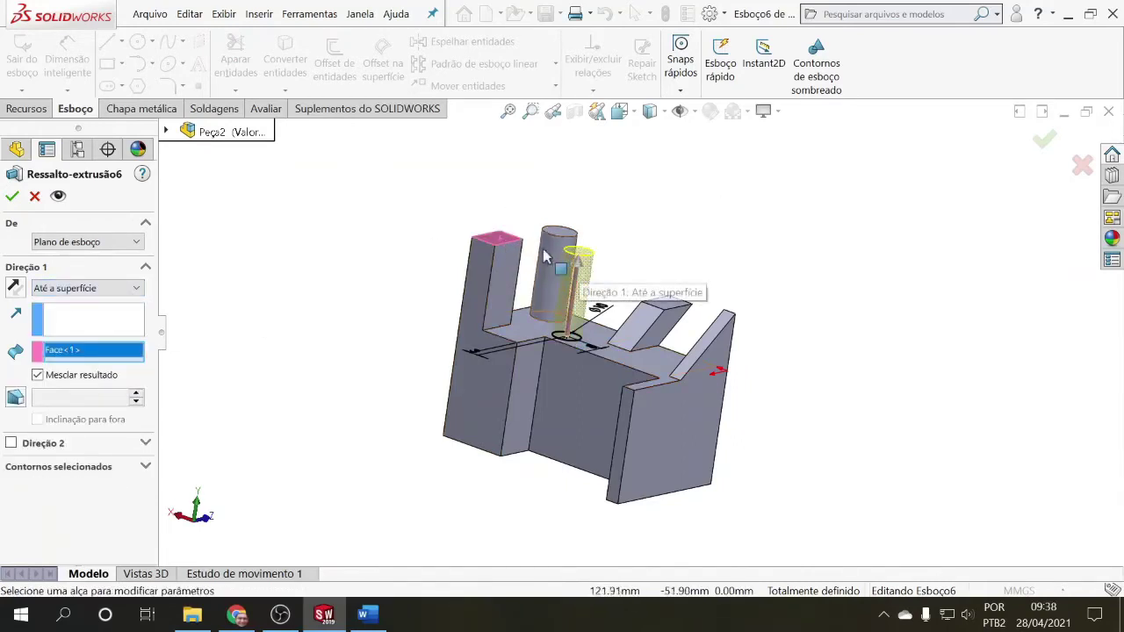
End the cylinder with Offset da superfície, 10 mm beyond the tall boss's upper face using Inverter offset, and accept it.
{"action": "left_click", "coordinate": [135, 291]}
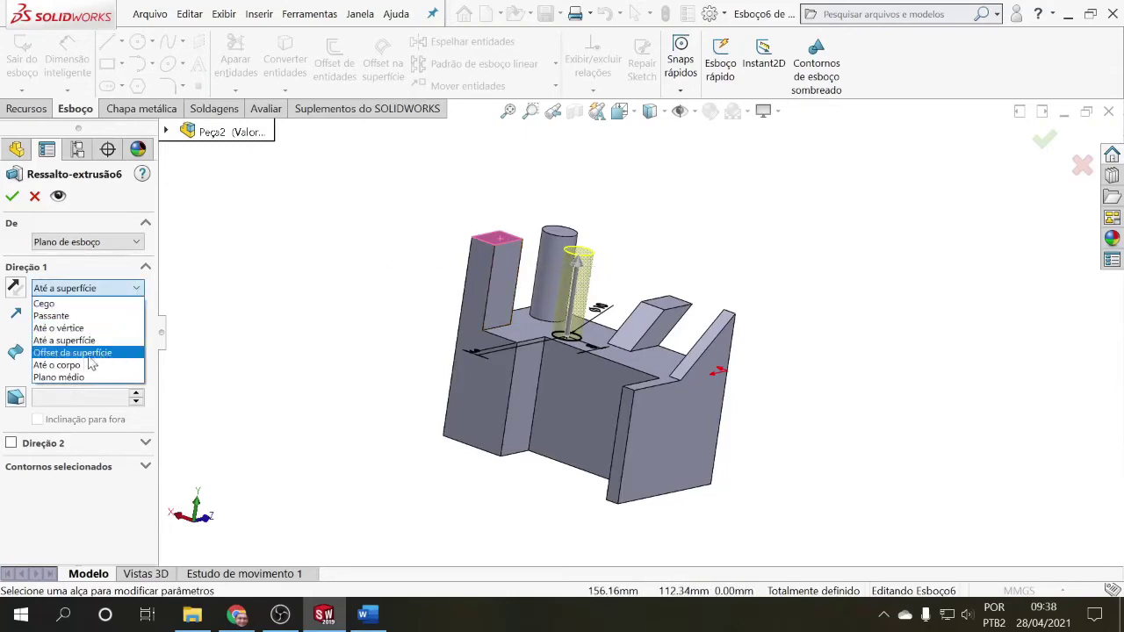
{"action": "left_click", "coordinate": [79, 352]}
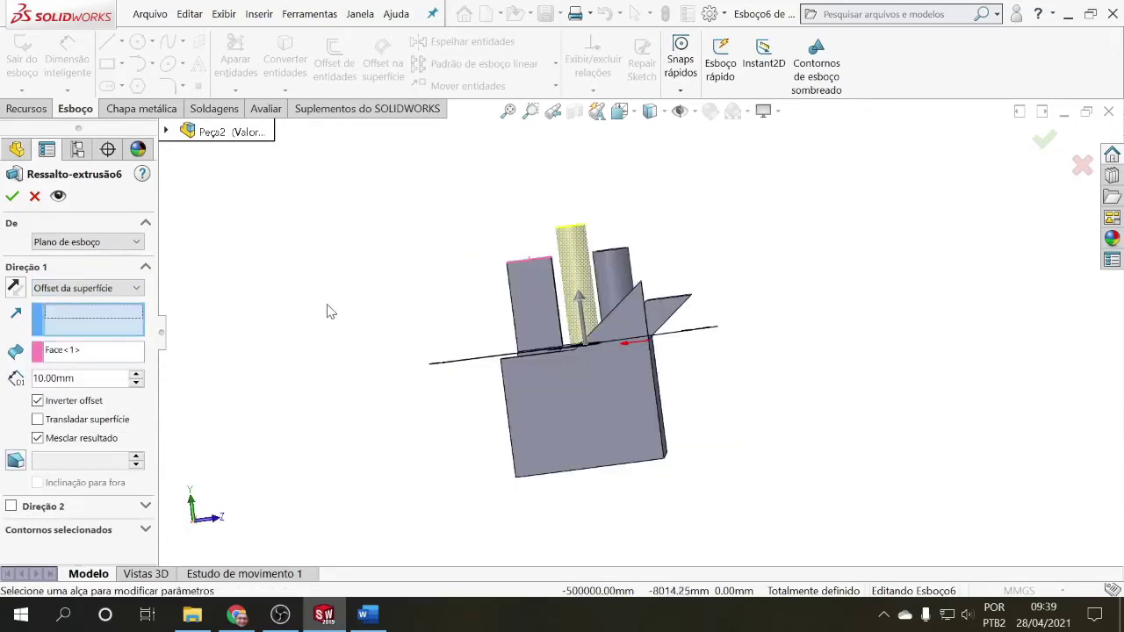
{"action": "middle_click_drag", "start_coordinate": [328, 312], "coordinate": [334, 346]}
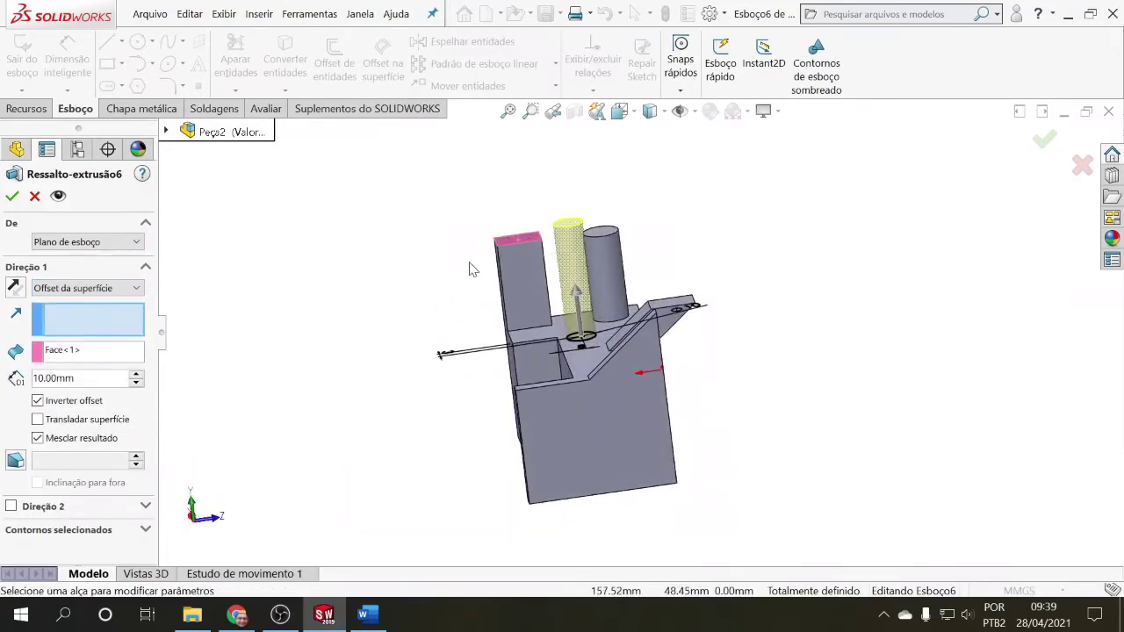
{"action": "middle_click_drag", "start_coordinate": [560, 233], "coordinate": [431, 244]}
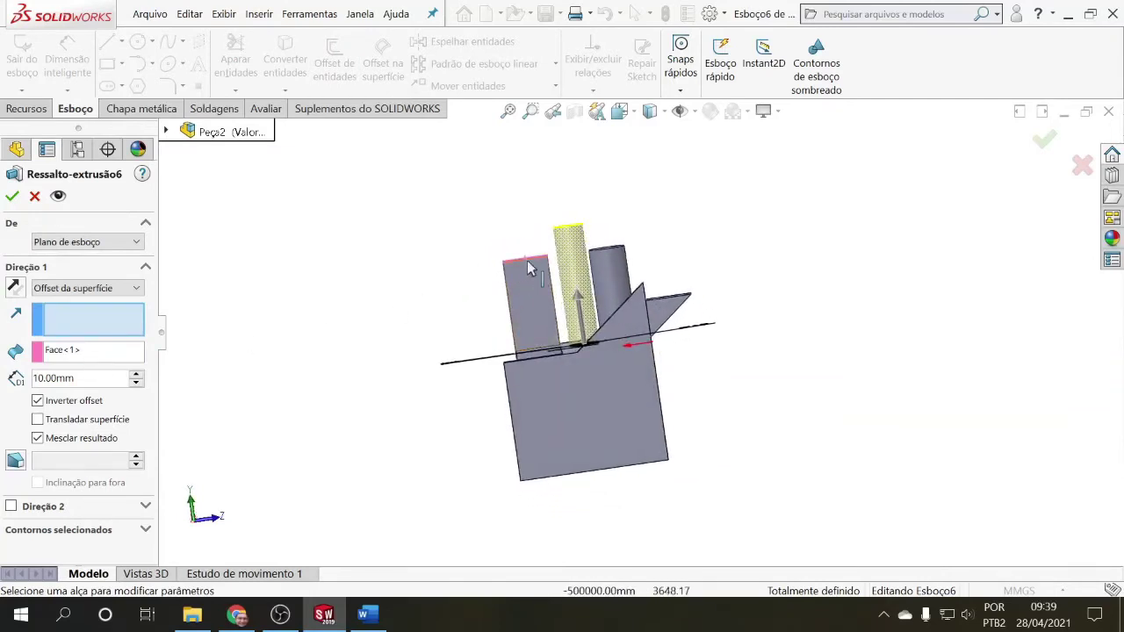
{"action": "middle_click_drag", "start_coordinate": [245, 385], "coordinate": [290, 401]}
{"action": "left_click", "coordinate": [14, 196]}
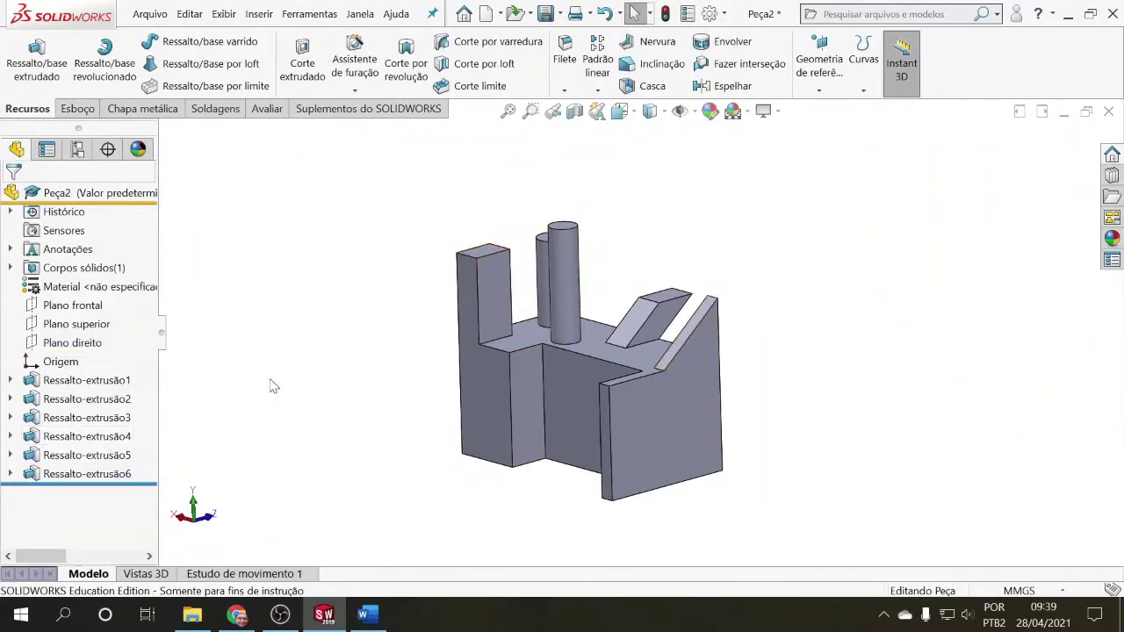
Sketch a rectangle on the thin leg's narrow end face, starting at its outer lower corner and extending outward past the wall.
{"action": "middle_click_drag", "start_coordinate": [291, 384], "coordinate": [303, 422]}
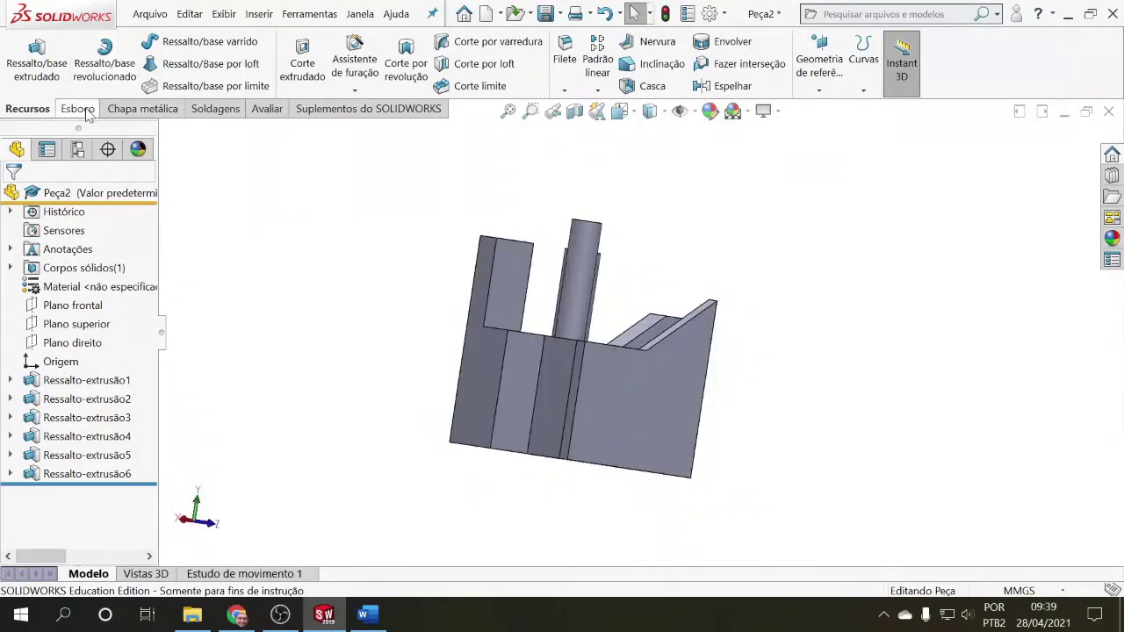
{"action": "left_click", "coordinate": [81, 109]}
{"action": "left_click", "coordinate": [107, 67]}
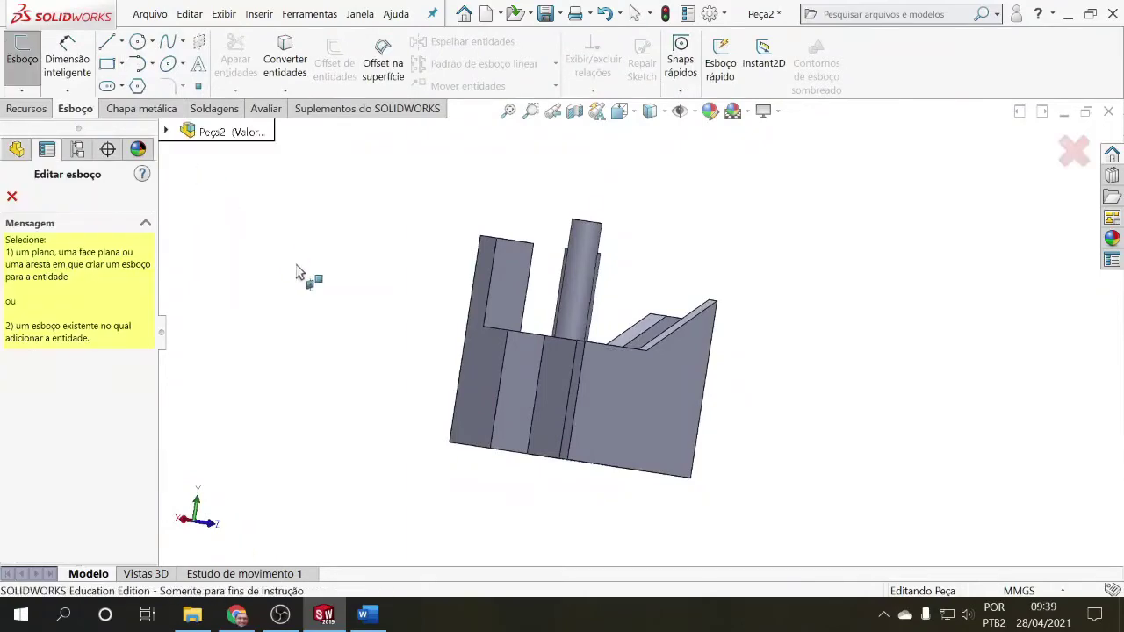
{"action": "middle_click_drag", "start_coordinate": [302, 276], "coordinate": [339, 307]}
{"action": "left_click", "coordinate": [673, 417]}
{"action": "left_click", "coordinate": [649, 488]}
{"action": "left_click", "coordinate": [700, 436]}
{"action": "key", "text": "Escape"}
{"action": "mouse_move", "coordinate": [707, 458]}
{"action": "middle_mouse_down"}
{"action": "mouse_move", "coordinate": [744, 482]}
{"action": "mouse_move", "coordinate": [713, 465]}
{"action": "middle_mouse_up"}
Dimension the rectangle to 15 mm wide and 20 mm high.
{"action": "left_click", "coordinate": [68, 58]}
{"action": "left_click", "coordinate": [702, 445]}
{"action": "left_click", "coordinate": [718, 416]}
{"action": "left_click", "coordinate": [703, 474]}
{"action": "left_click", "coordinate": [757, 480]}
{"action": "type", "text": "20"}
{"action": "key", "text": "Return"}
{"action": "mouse_move", "coordinate": [803, 474]}
{"action": "middle_mouse_down"}
{"action": "mouse_move", "coordinate": [758, 412]}
{"action": "mouse_move", "coordinate": [769, 483]}
{"action": "middle_mouse_up"}
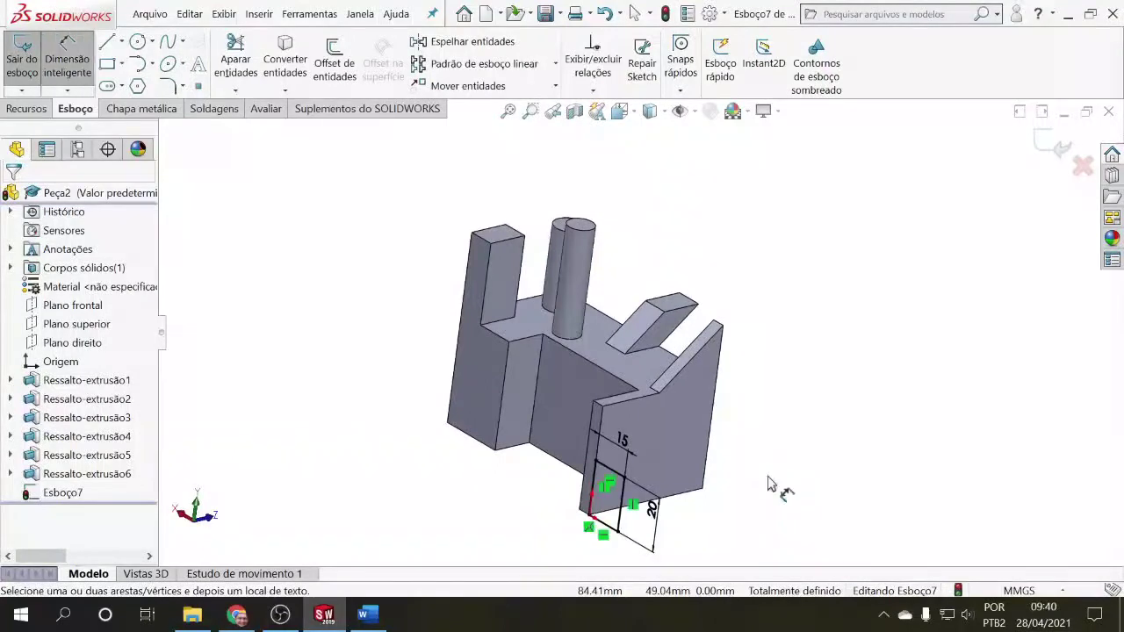
Extrude the rectangle as a 20 mm blind boss in the reversed direction, along the leg's outer face, and accept it.
{"action": "left_click", "coordinate": [29, 108]}
{"action": "left_click", "coordinate": [36, 60]}
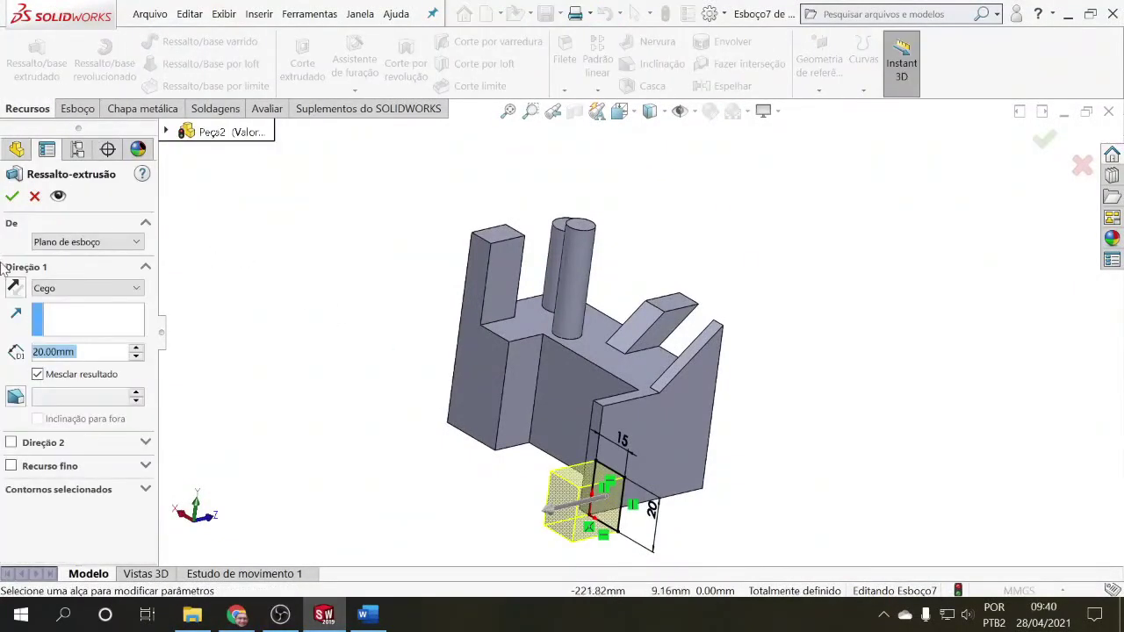
{"action": "left_click", "coordinate": [15, 288]}
{"action": "middle_click_drag", "start_coordinate": [210, 304], "coordinate": [184, 325]}
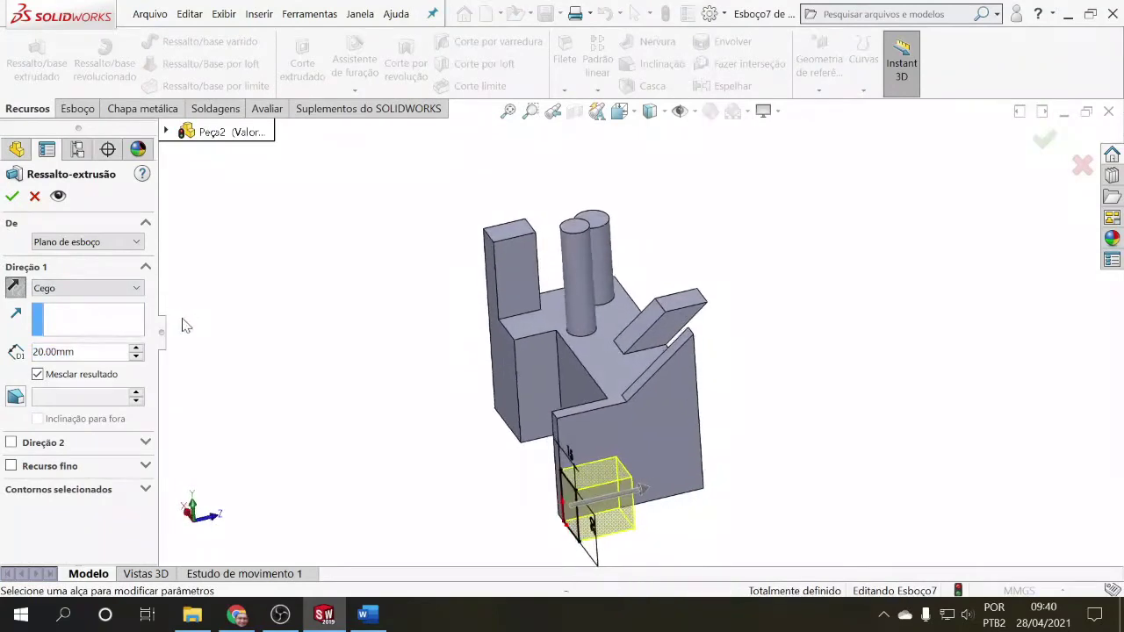
{"action": "middle_click_drag", "start_coordinate": [575, 474], "coordinate": [599, 404]}
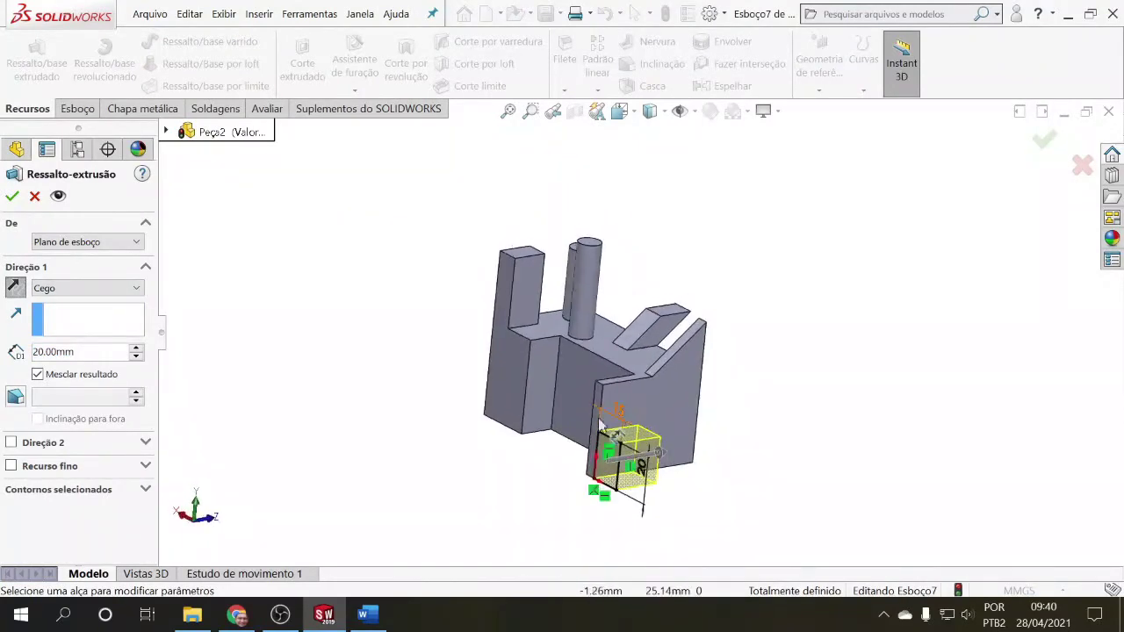
{"action": "scroll", "coordinate": [599, 402], "scroll_direction": "down", "scroll_amount": 5}
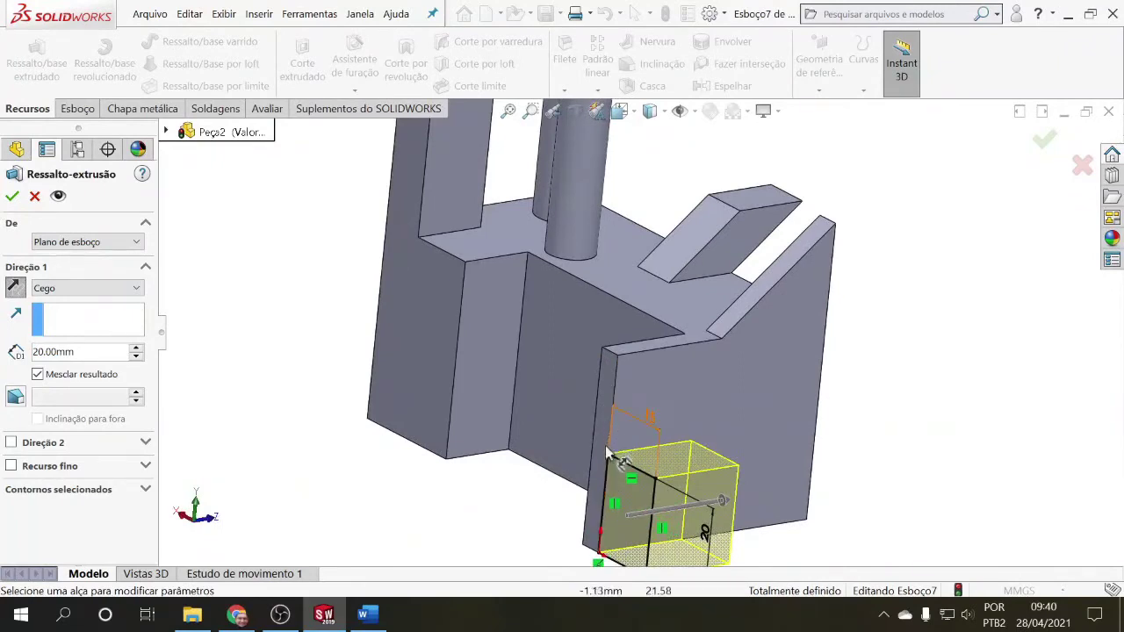
{"action": "middle_click_drag", "start_coordinate": [602, 461], "coordinate": [575, 501]}
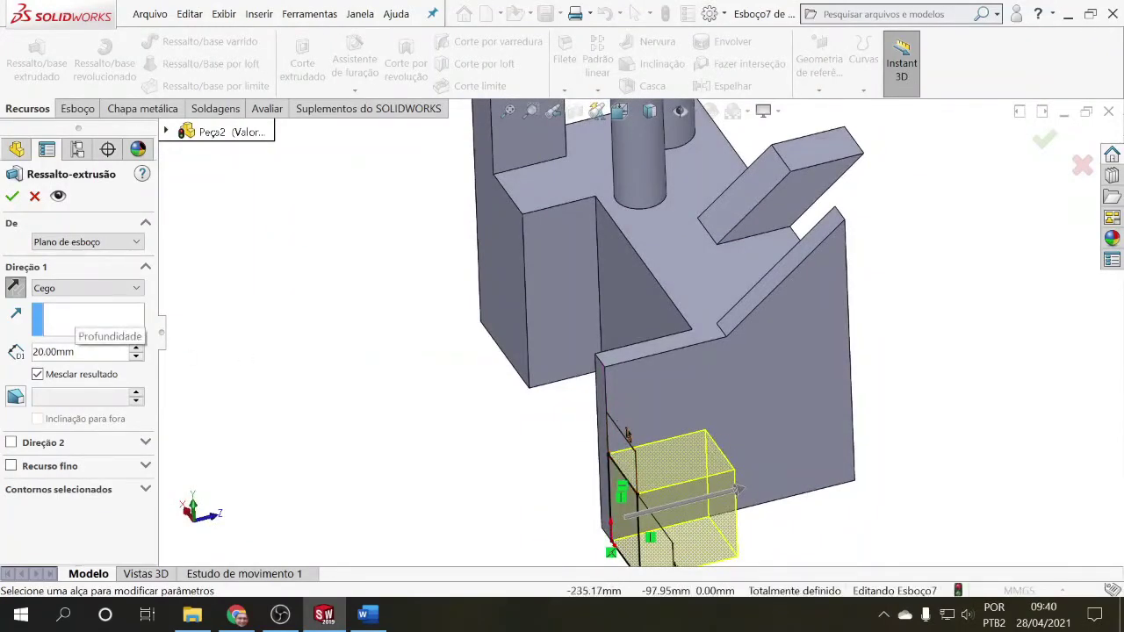
{"action": "left_click", "coordinate": [12, 196]}
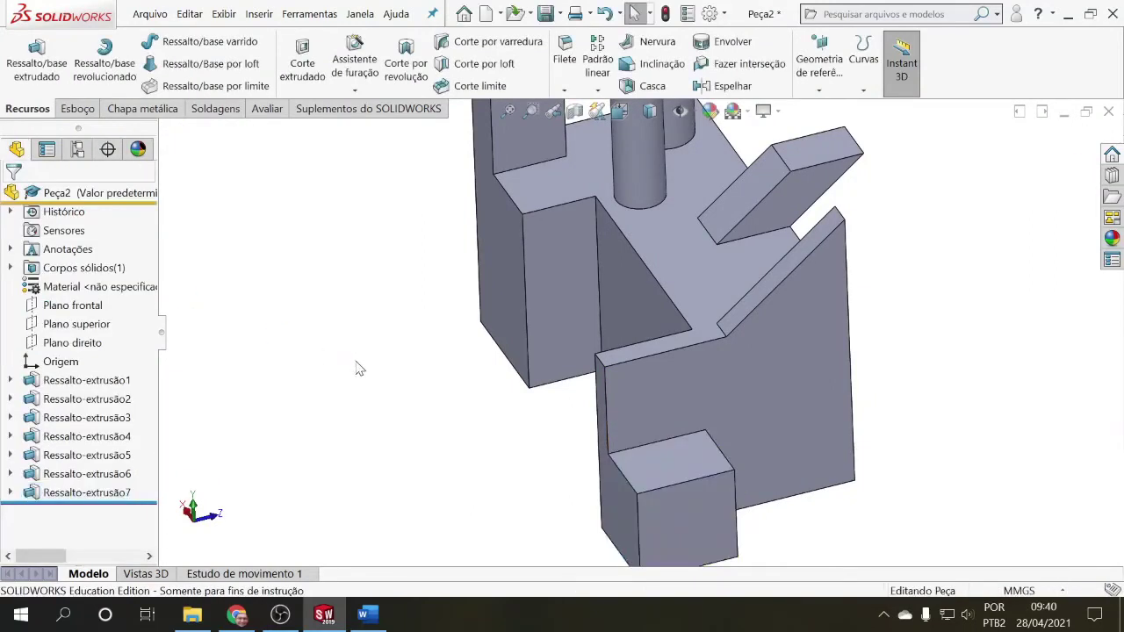
Edit the block's extrusion to start at a 10 mm Offset from the sketch plane, reversed to lie along the leg's outer face.
{"action": "key", "text": "f"}
{"action": "mouse_move", "coordinate": [525, 392]}
{"action": "middle_mouse_down"}
{"action": "mouse_move", "coordinate": [401, 359]}
{"action": "mouse_move", "coordinate": [527, 377]}
{"action": "middle_mouse_up"}
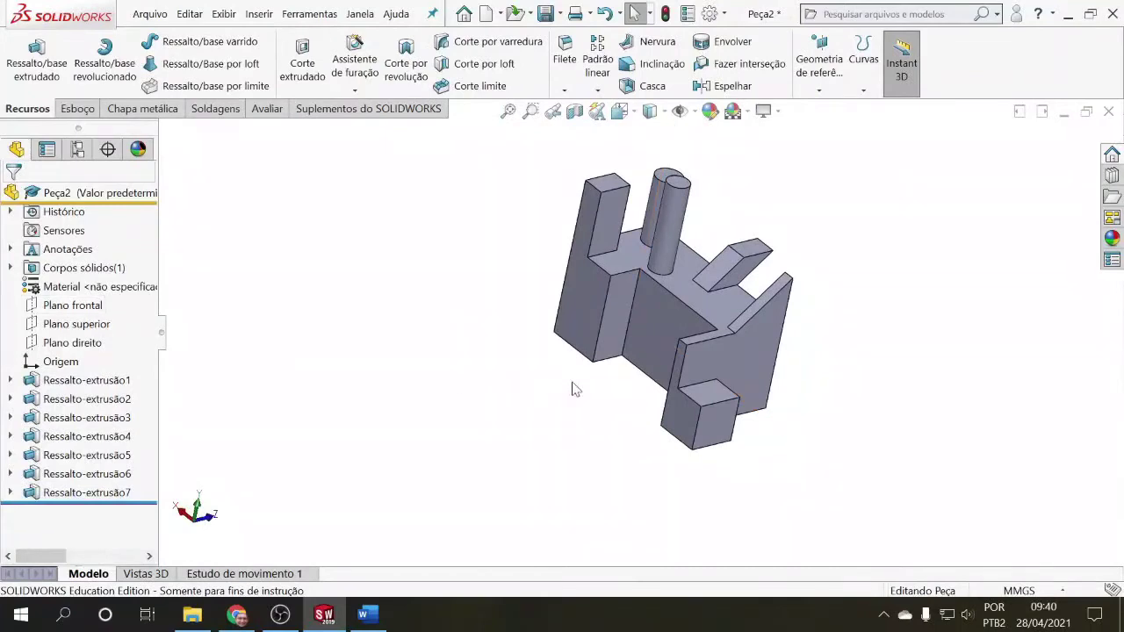
{"action": "scroll", "coordinate": [671, 386], "scroll_direction": "down", "scroll_amount": 4}
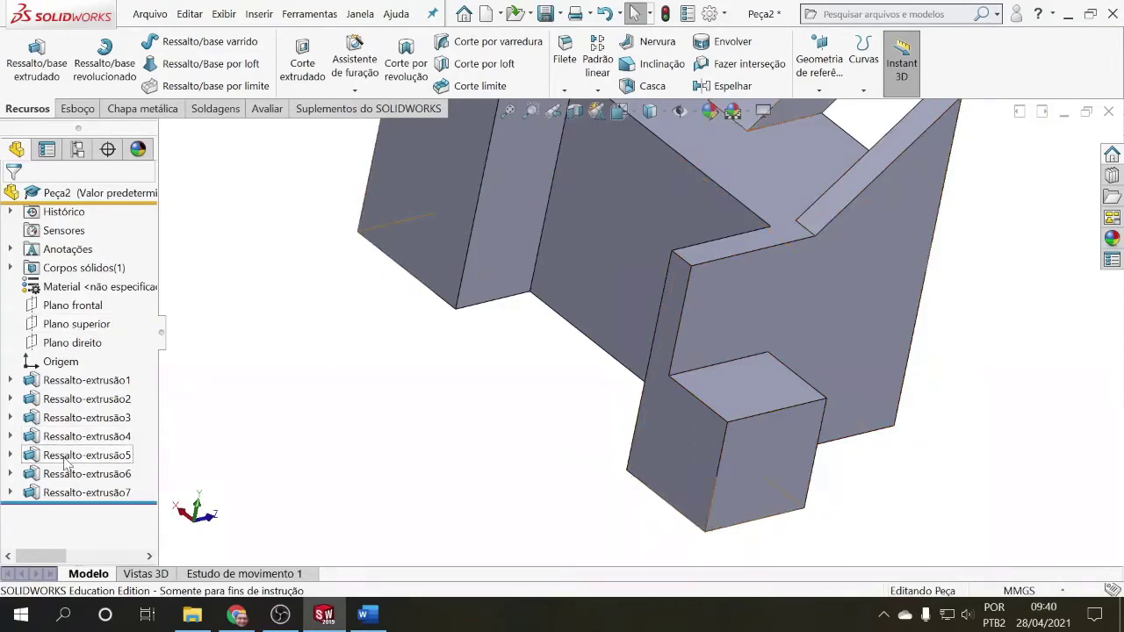
{"action": "left_click", "coordinate": [88, 492]}
{"action": "left_click", "coordinate": [77, 438]}
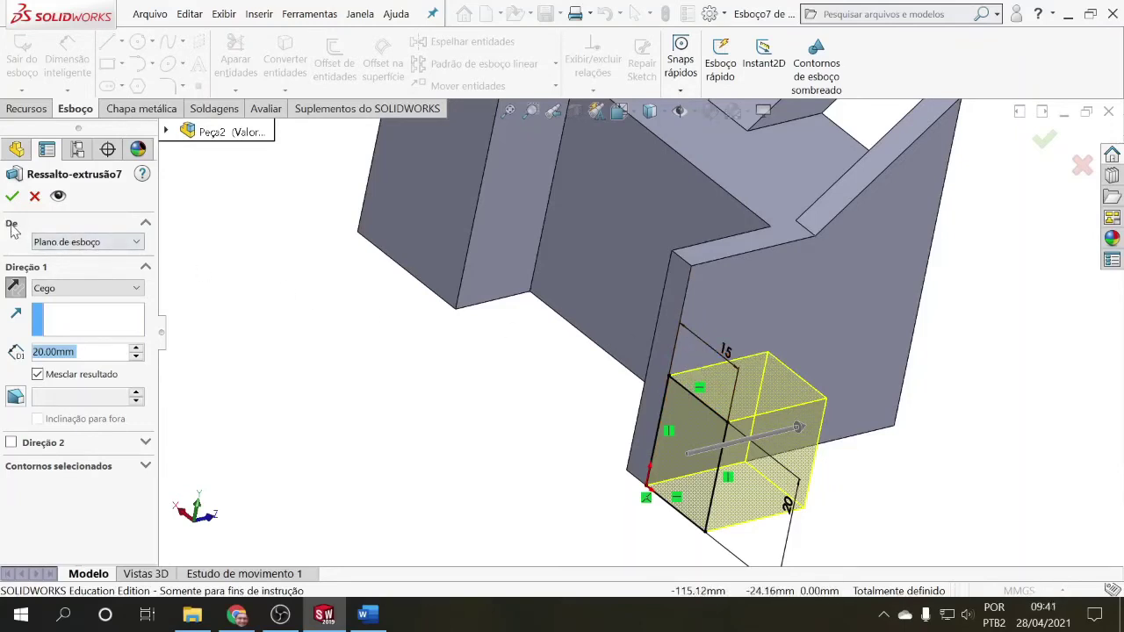
{"action": "left_click", "coordinate": [136, 244]}
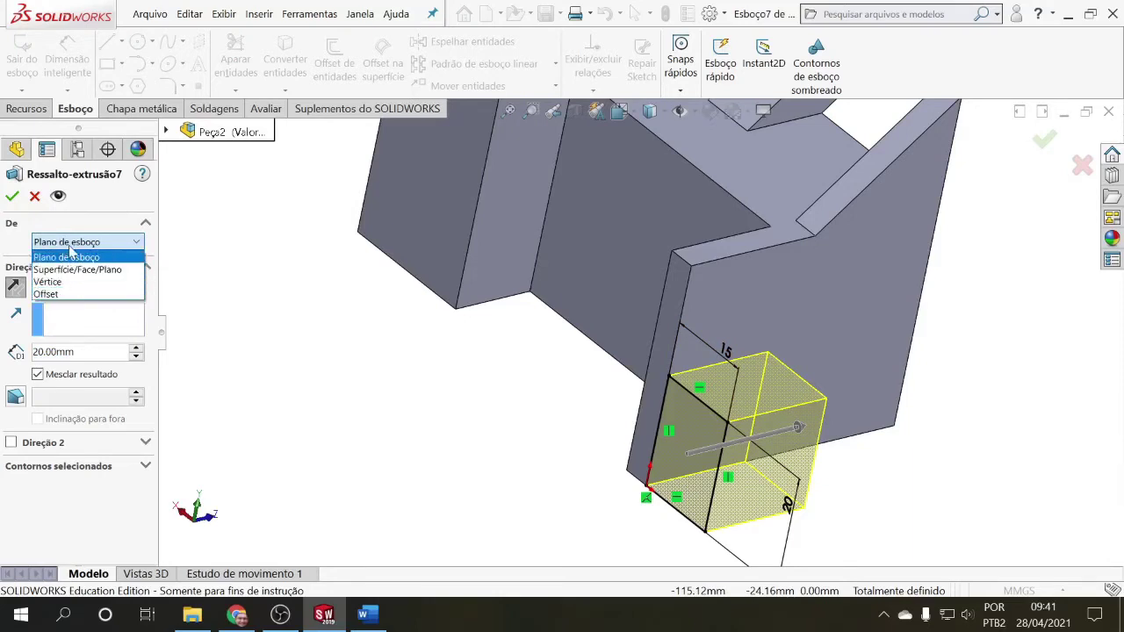
{"action": "left_click", "coordinate": [56, 295]}
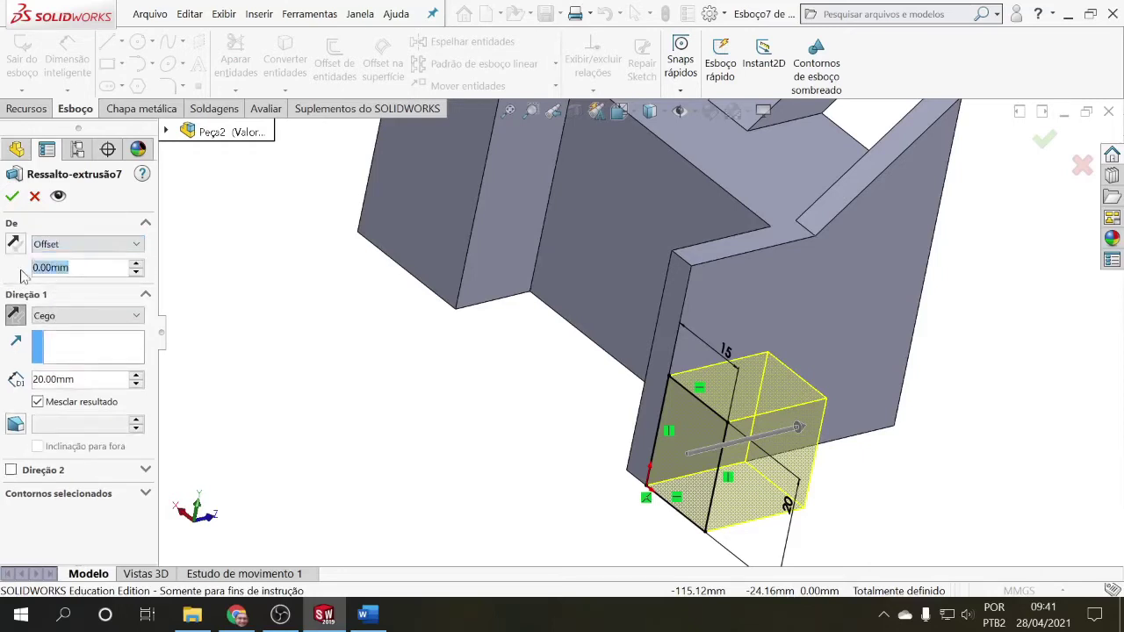
{"action": "type", "text": "10"}
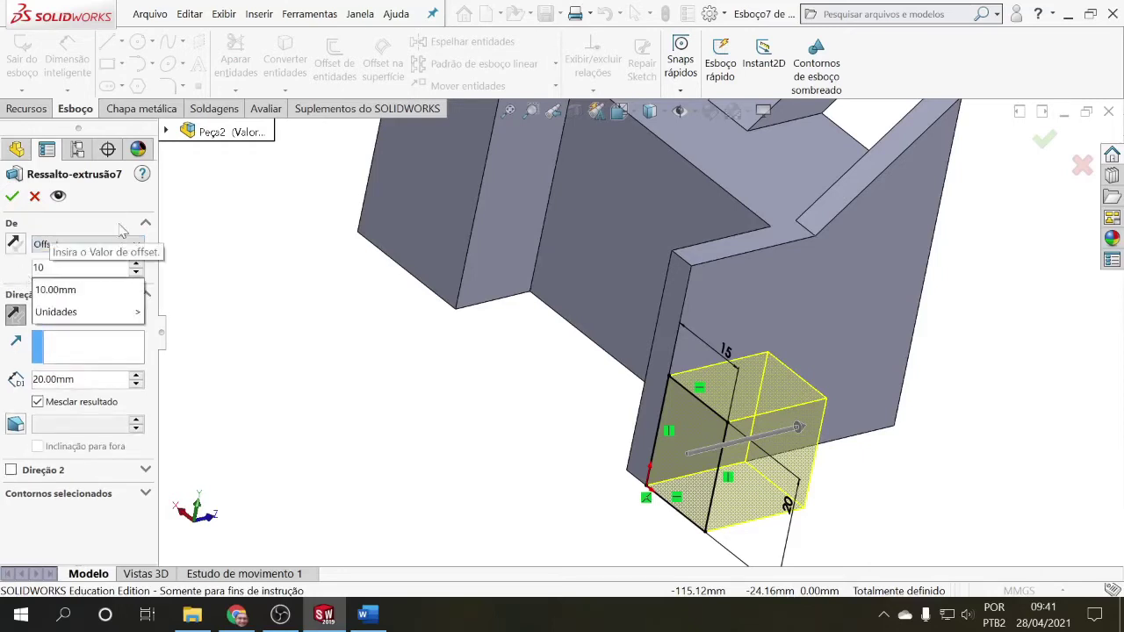
{"action": "key", "text": "Return"}
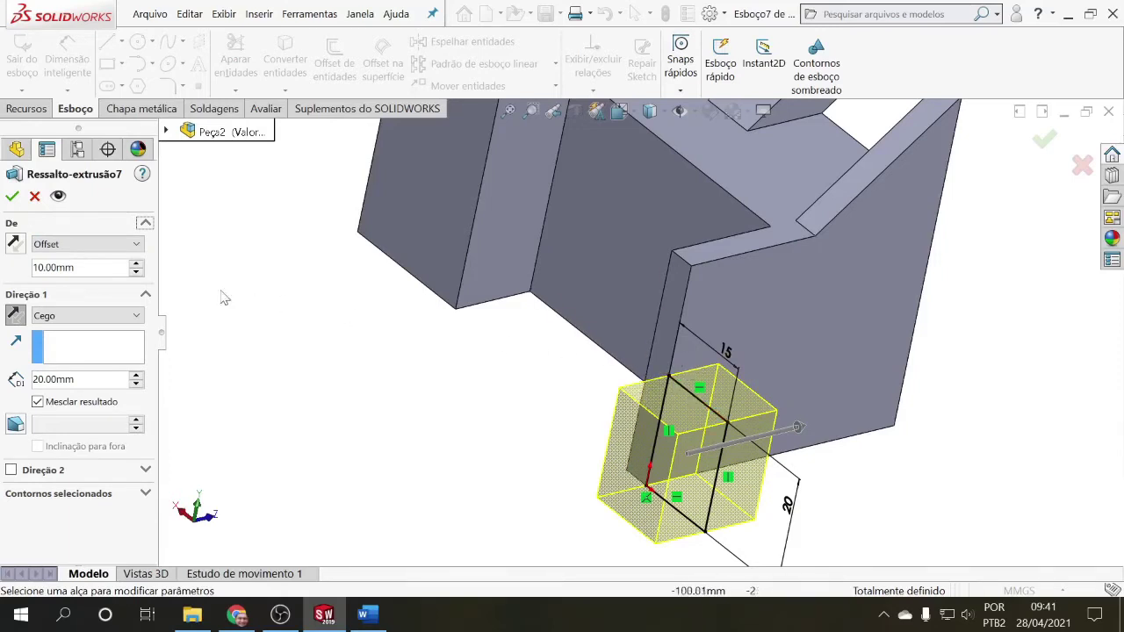
{"action": "left_click", "coordinate": [14, 245]}
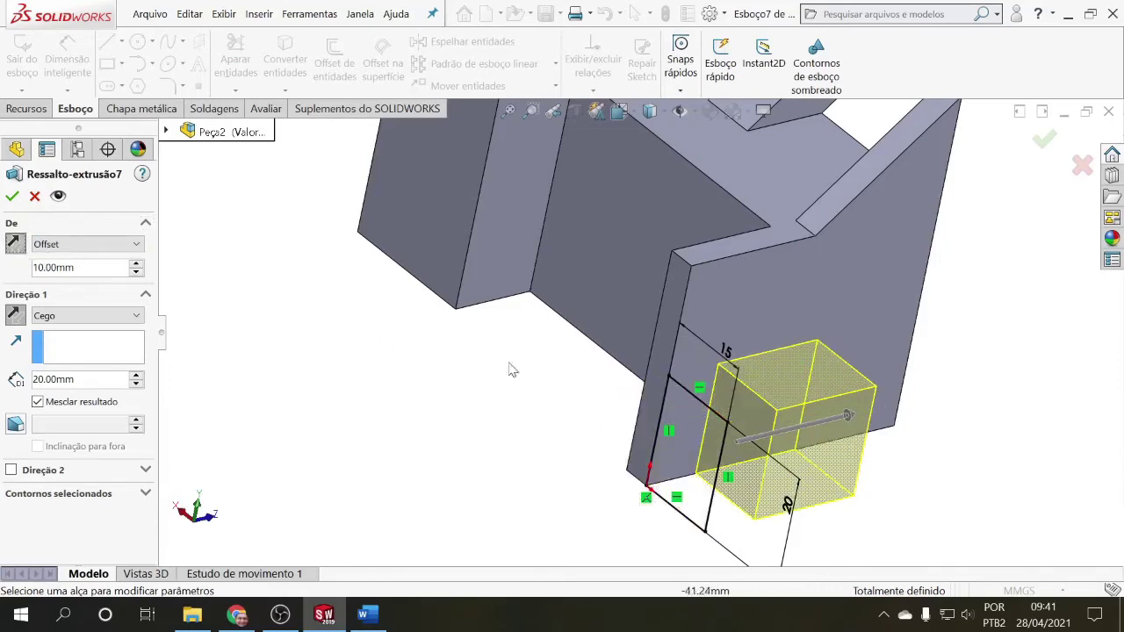
Accept the block's extrusion edit with the 10 mm offset start.
{"action": "middle_click_drag", "start_coordinate": [728, 379], "coordinate": [674, 365]}
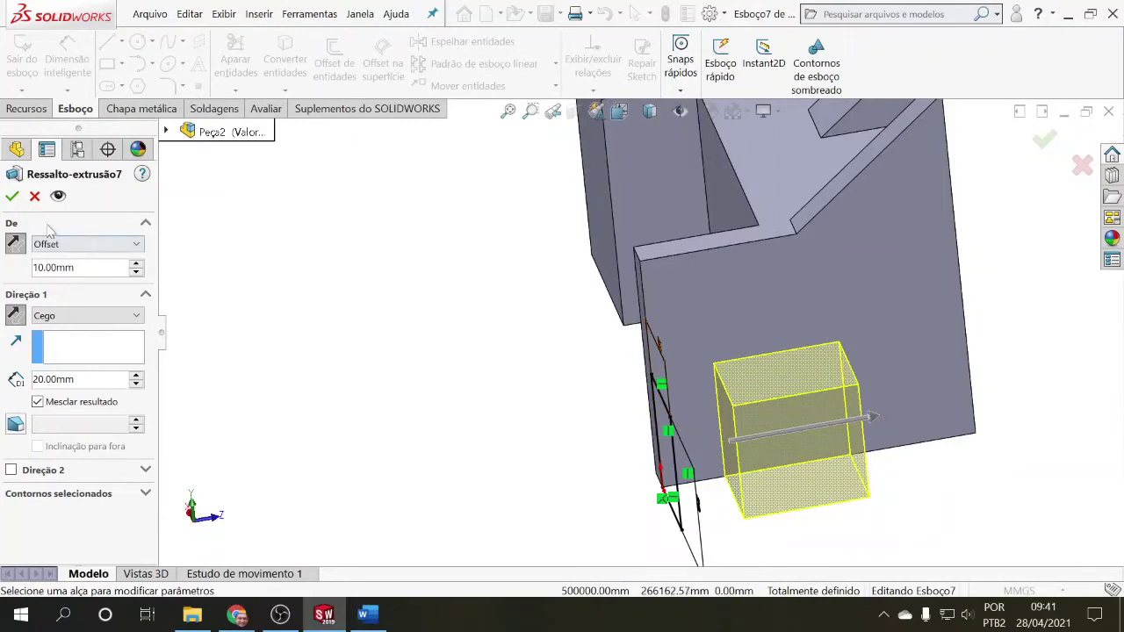
{"action": "left_click", "coordinate": [12, 197]}
{"action": "middle_click_drag", "start_coordinate": [416, 328], "coordinate": [454, 372]}
{"action": "scroll", "coordinate": [455, 373], "scroll_direction": "up", "scroll_amount": 3}
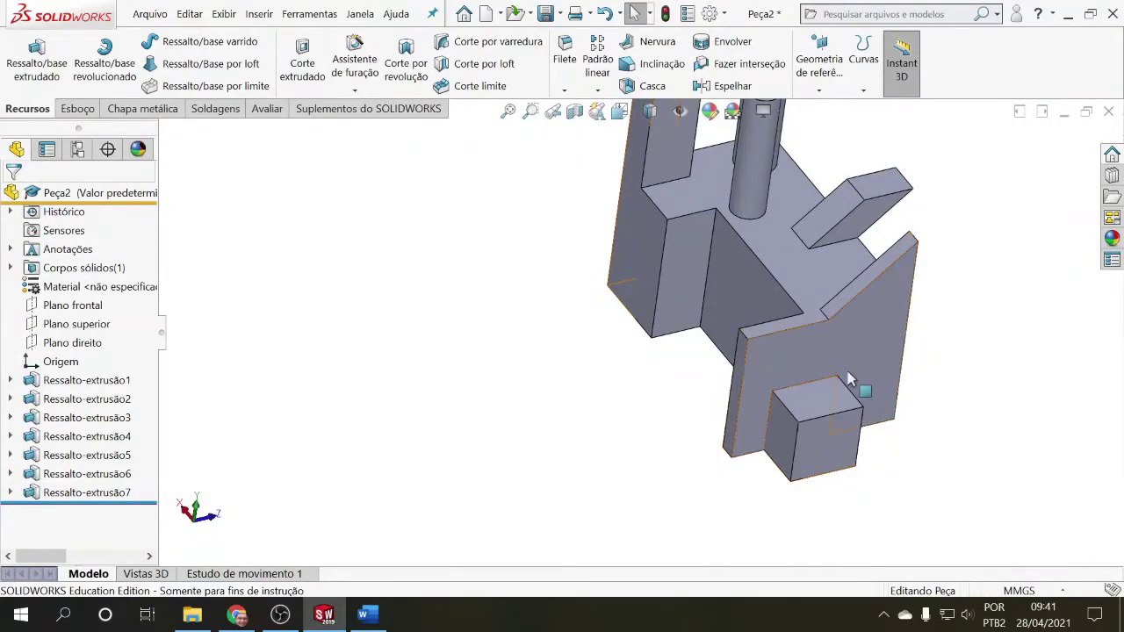
Edit the block's extrusion to start from Surface/Face/Plane, using the notch's inner face, and accept the change.
{"action": "left_click", "coordinate": [118, 491]}
{"action": "left_click", "coordinate": [131, 448]}
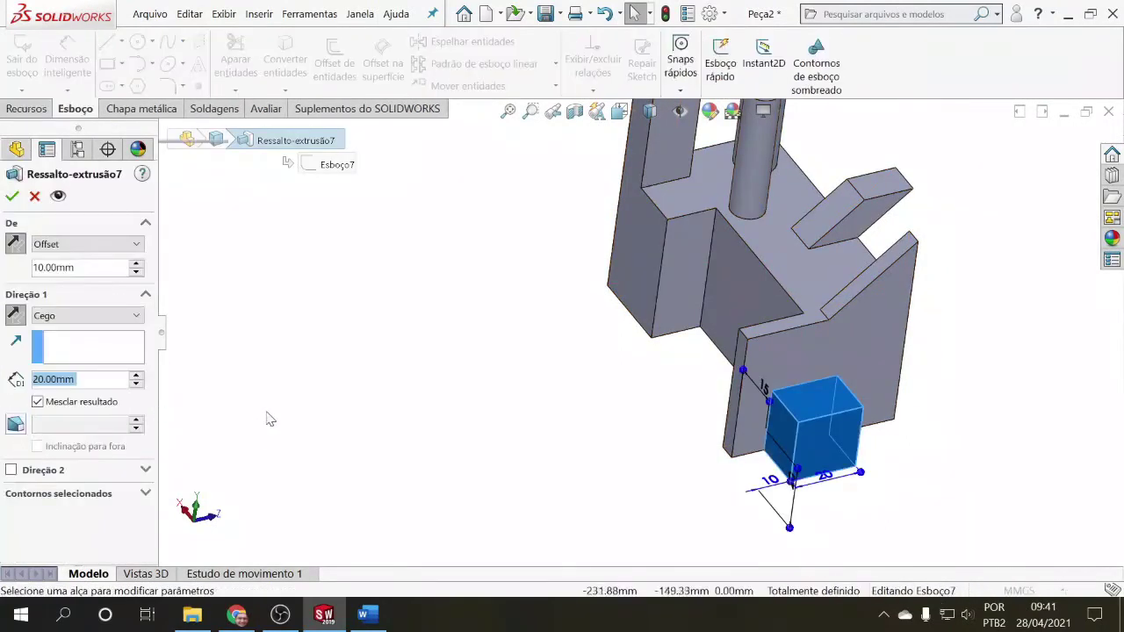
{"action": "left_click", "coordinate": [132, 245]}
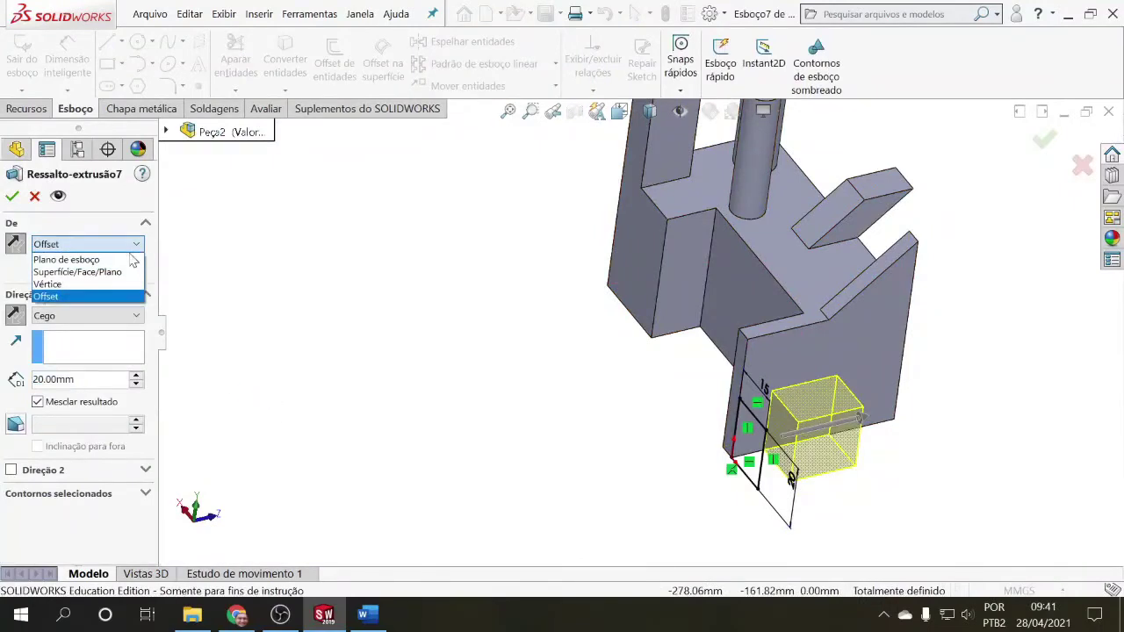
{"action": "left_click", "coordinate": [118, 272]}
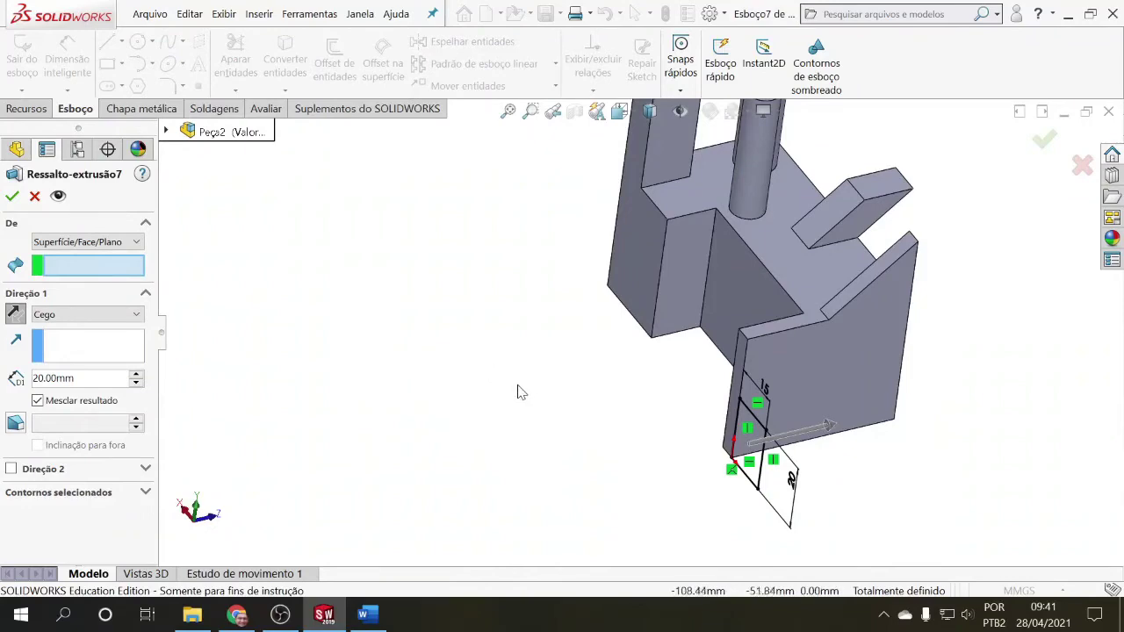
{"action": "mouse_move", "coordinate": [647, 381]}
{"action": "middle_mouse_down"}
{"action": "mouse_move", "coordinate": [584, 414]}
{"action": "mouse_move", "coordinate": [646, 378]}
{"action": "middle_mouse_up"}
{"action": "left_click", "coordinate": [744, 302]}
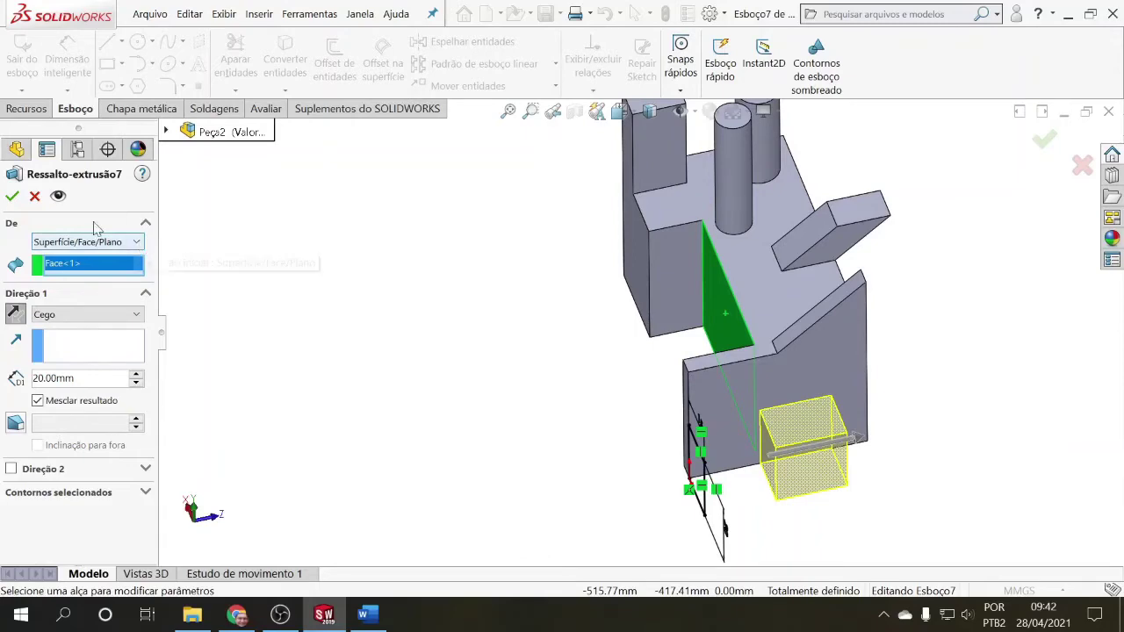
{"action": "left_click", "coordinate": [12, 195]}
{"action": "middle_click_drag", "start_coordinate": [364, 313], "coordinate": [302, 319]}
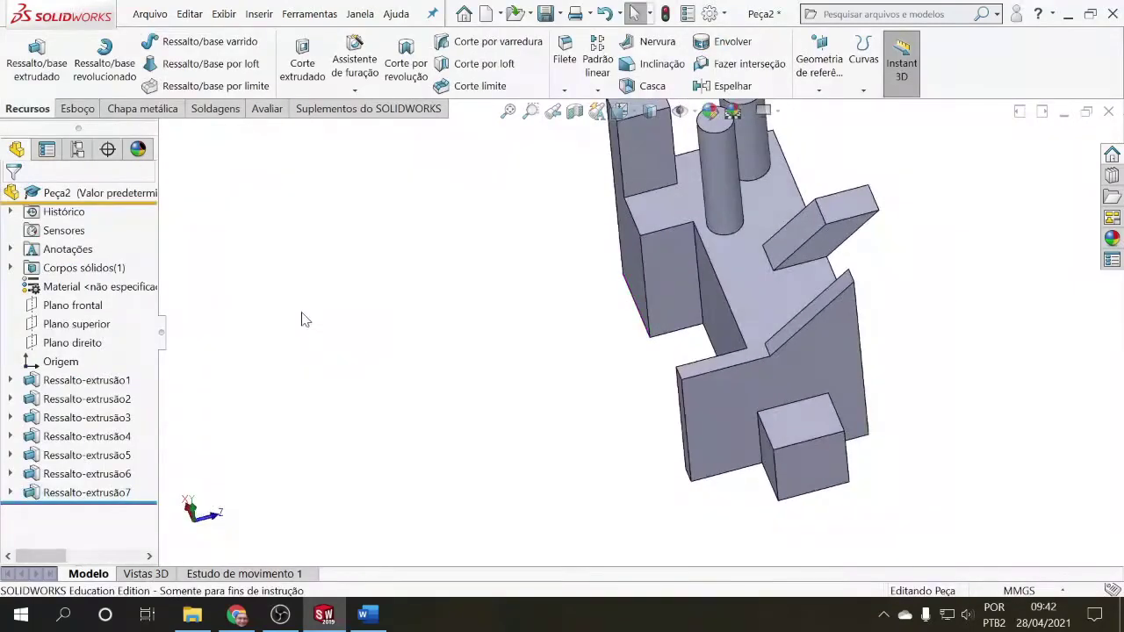
Edit the block's extrusion to start from a Vertex, finally picking the triangular rib's lower inner corner, and accept it.
{"action": "left_click", "coordinate": [72, 493]}
{"action": "left_click", "coordinate": [75, 437]}
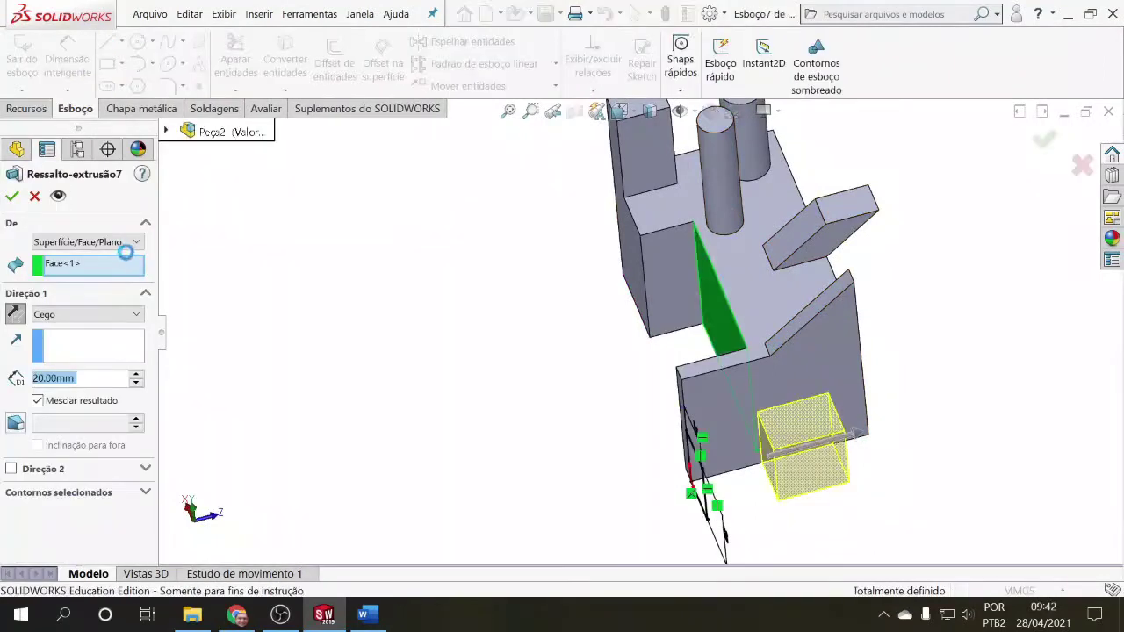
{"action": "left_click", "coordinate": [123, 242]}
{"action": "left_click", "coordinate": [88, 282]}
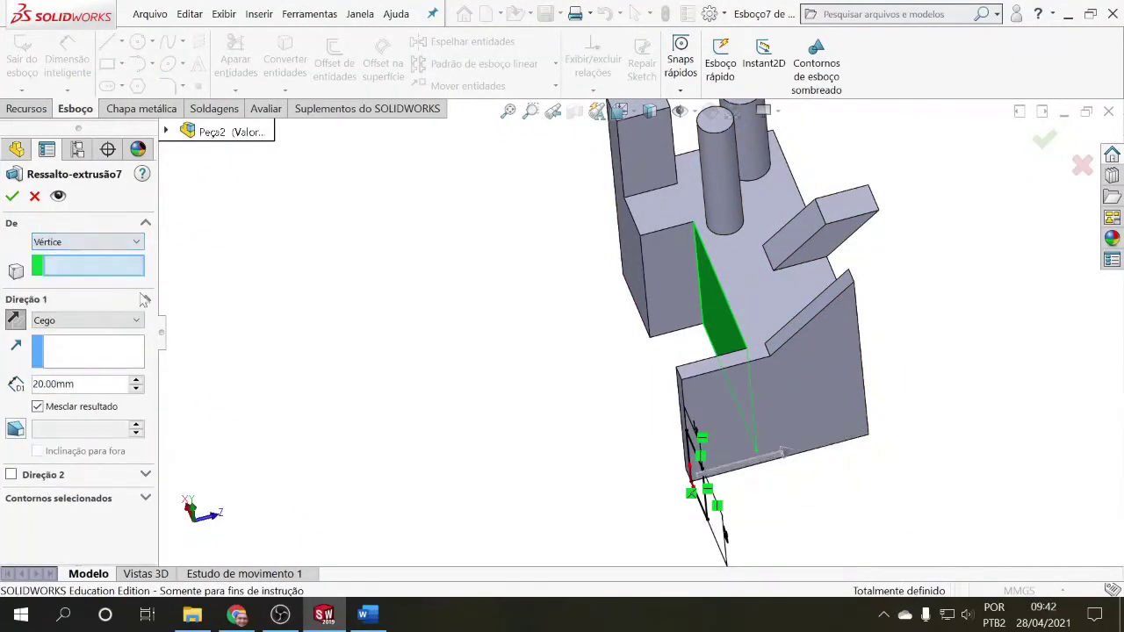
{"action": "middle_click_drag", "start_coordinate": [448, 334], "coordinate": [465, 328]}
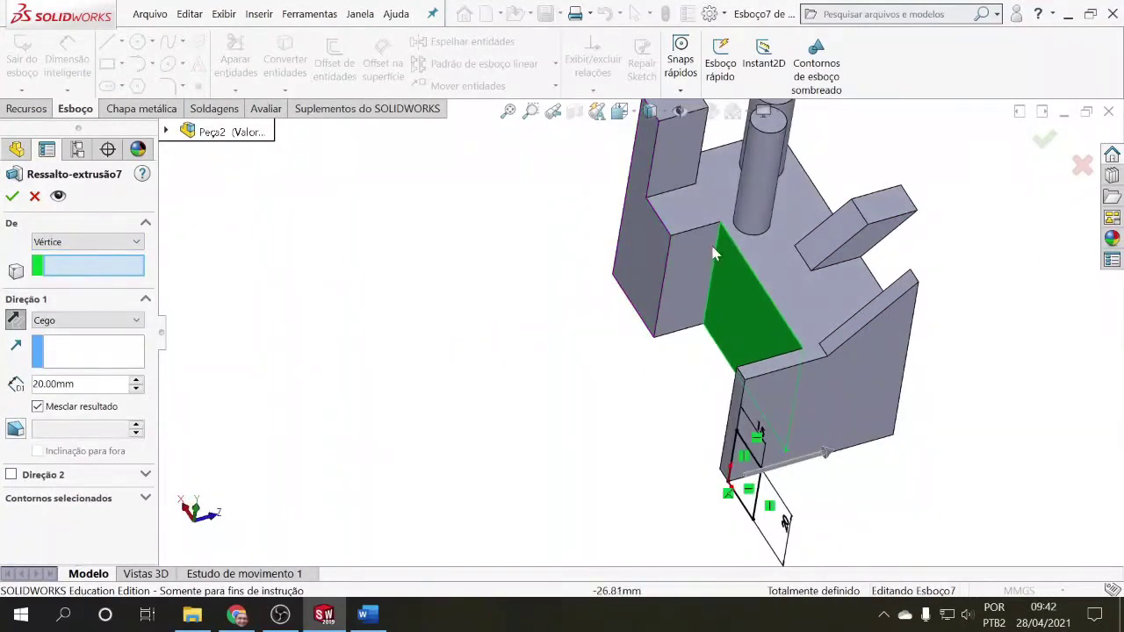
{"action": "left_click", "coordinate": [696, 183]}
{"action": "mouse_move", "coordinate": [624, 314]}
{"action": "middle_mouse_down"}
{"action": "mouse_move", "coordinate": [588, 322]}
{"action": "mouse_move", "coordinate": [628, 320]}
{"action": "middle_mouse_up"}
{"action": "left_click", "coordinate": [784, 283]}
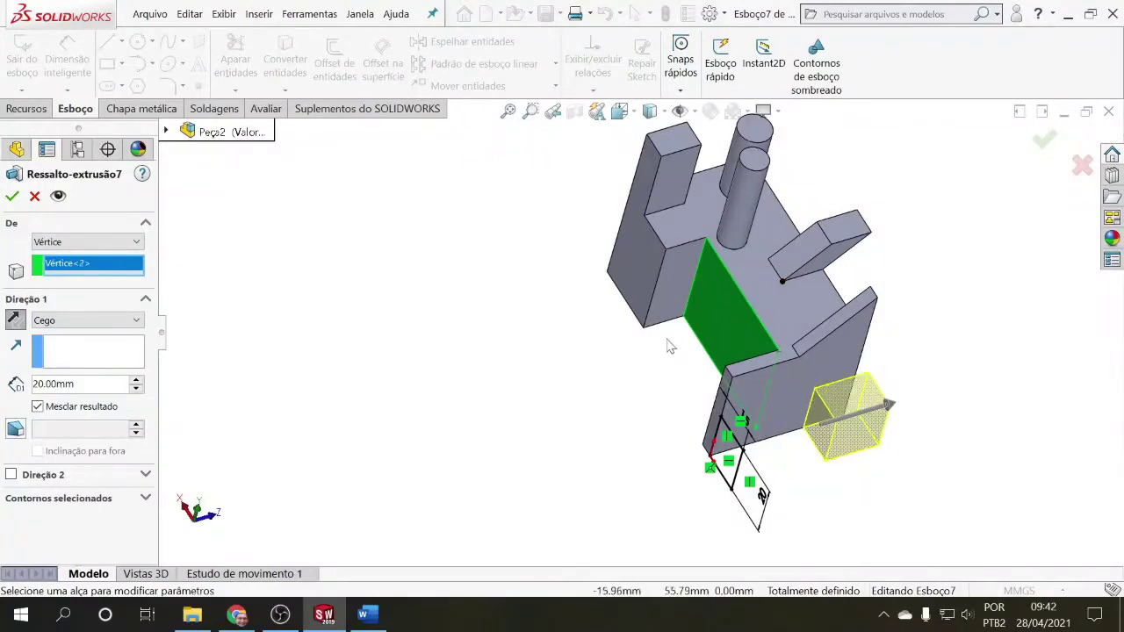
{"action": "mouse_move", "coordinate": [597, 363]}
{"action": "middle_mouse_down"}
{"action": "mouse_move", "coordinate": [567, 374]}
{"action": "mouse_move", "coordinate": [595, 369]}
{"action": "middle_mouse_up"}
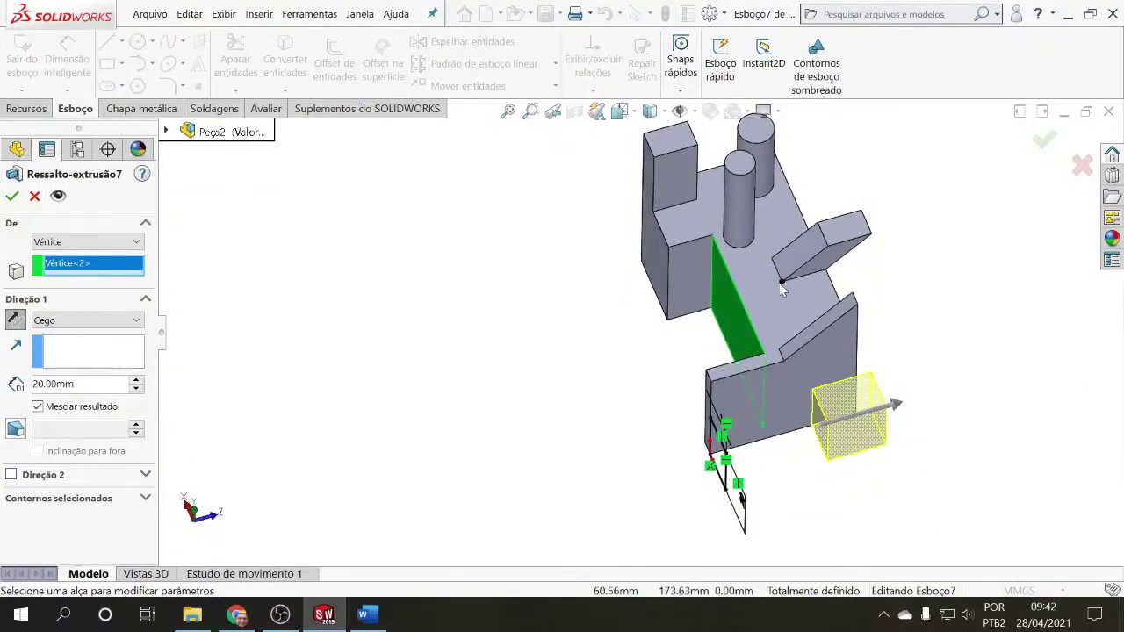
{"action": "left_click", "coordinate": [782, 351]}
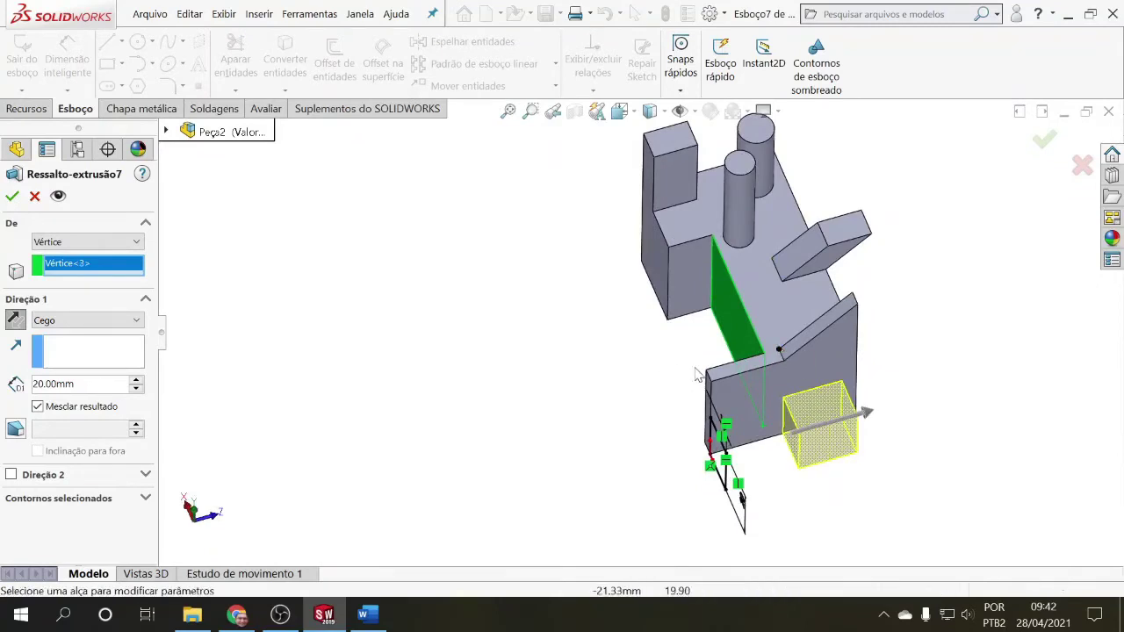
{"action": "middle_click_drag", "start_coordinate": [650, 375], "coordinate": [567, 375]}
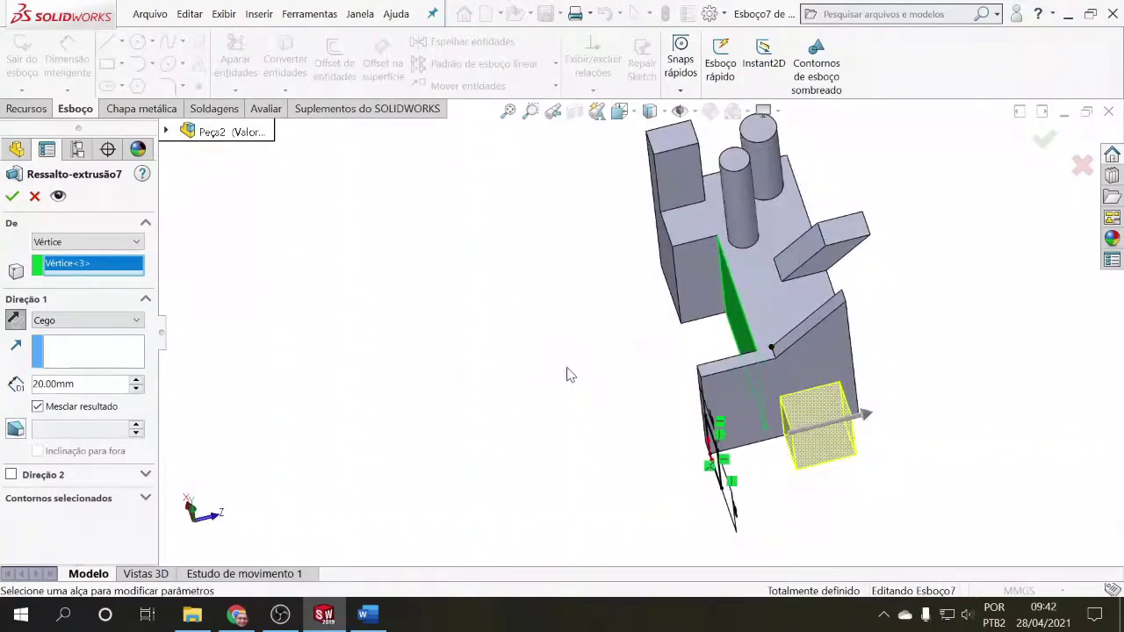
{"action": "left_click", "coordinate": [11, 195]}
{"action": "mouse_move", "coordinate": [326, 316]}
{"action": "middle_mouse_down"}
{"action": "mouse_move", "coordinate": [361, 311]}
{"action": "mouse_move", "coordinate": [326, 321]}
{"action": "mouse_move", "coordinate": [310, 358]}
{"action": "mouse_move", "coordinate": [299, 337]}
{"action": "mouse_move", "coordinate": [340, 308]}
{"action": "middle_mouse_up"}
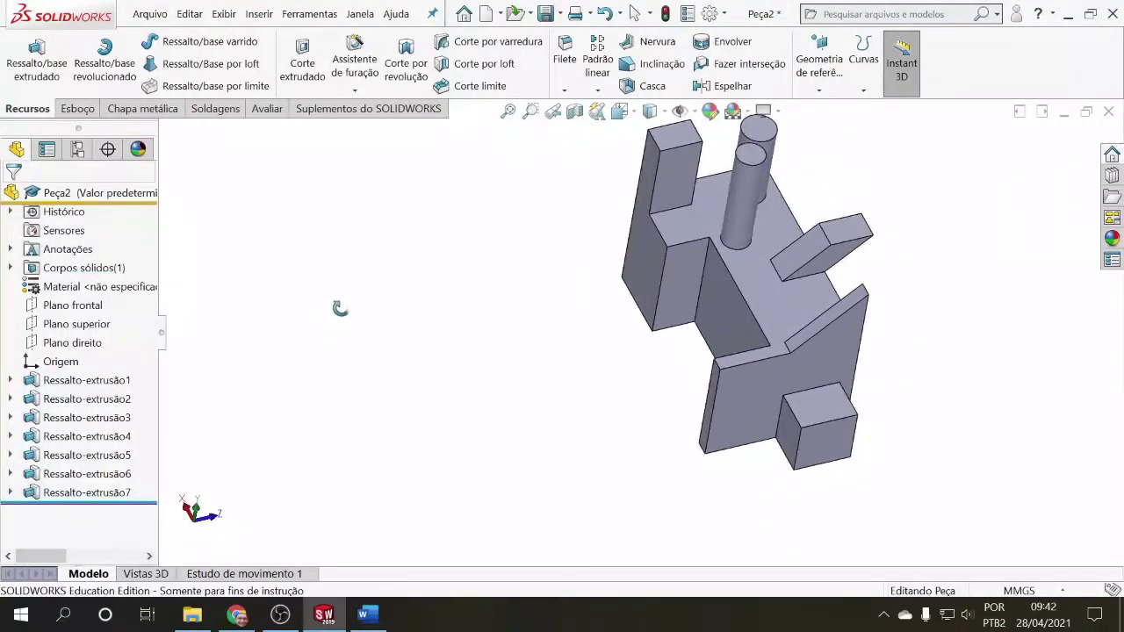
Edit the triangular rib's sketch, delete the relation fixing its lower inner corner, and move that corner along the edge to shorten the base.
{"action": "left_click", "coordinate": [97, 437]}
{"action": "left_click", "coordinate": [133, 386]}
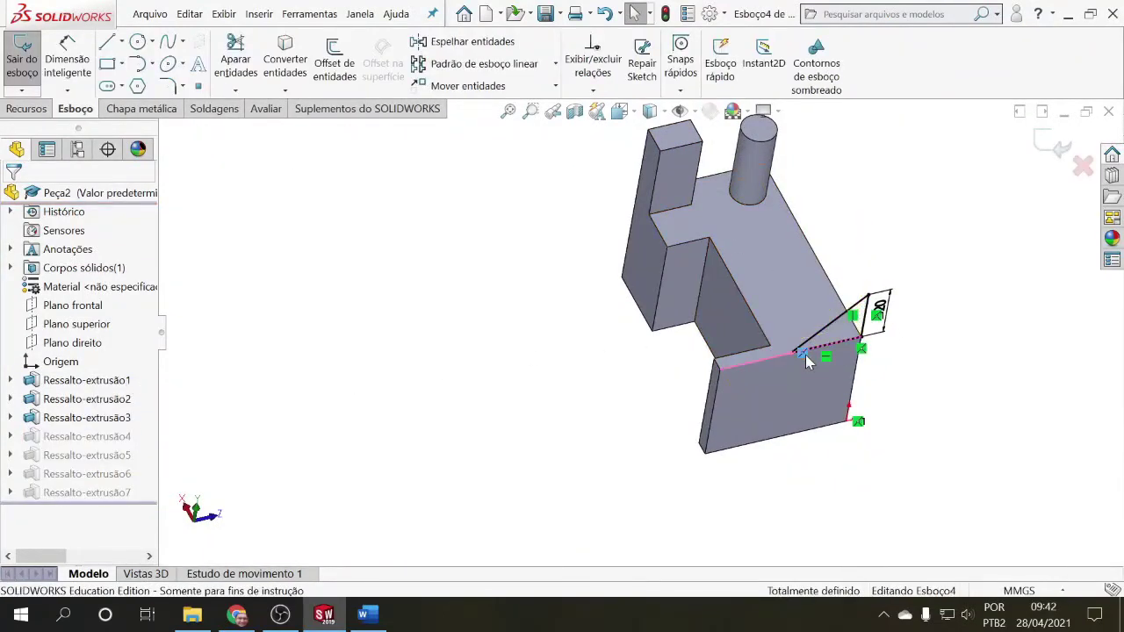
{"action": "left_click", "coordinate": [804, 354]}
{"action": "key", "text": "Delete"}
{"action": "left_click_drag", "start_coordinate": [794, 353], "coordinate": [816, 348]}
Dimension the triangle's base line to 15 mm and exit the sketch to rebuild the part.
{"action": "left_click", "coordinate": [68, 58]}
{"action": "left_click", "coordinate": [837, 343]}
{"action": "left_click", "coordinate": [838, 439]}
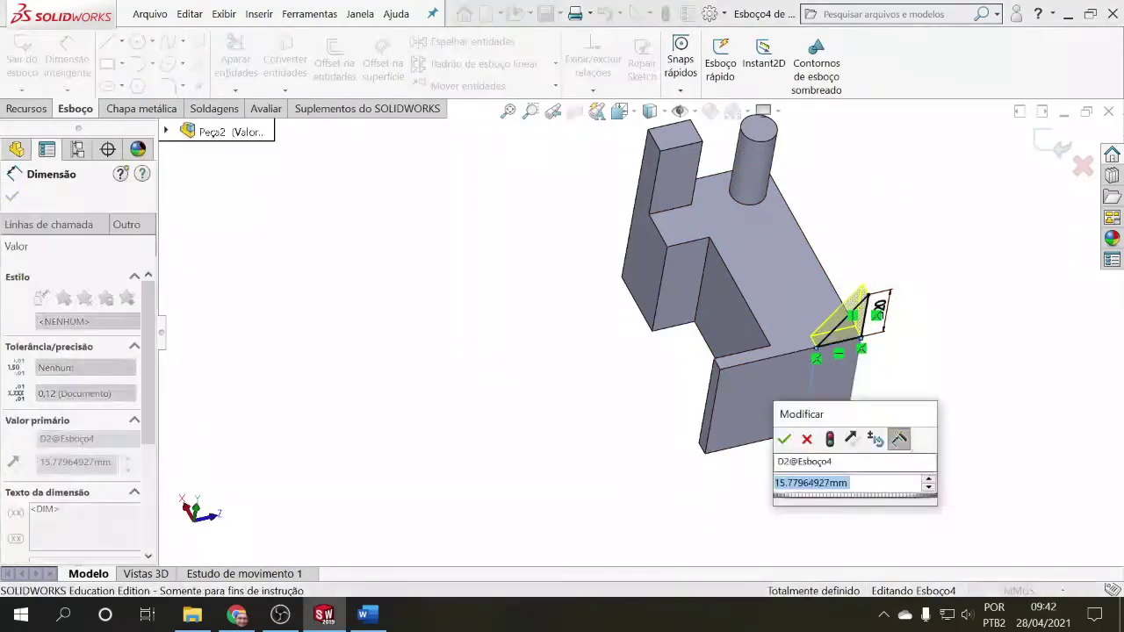
{"action": "type", "text": "15"}
{"action": "key", "text": "Return"}
{"action": "left_click", "coordinate": [1052, 145]}
{"action": "middle_click_drag", "start_coordinate": [985, 377], "coordinate": [979, 322]}
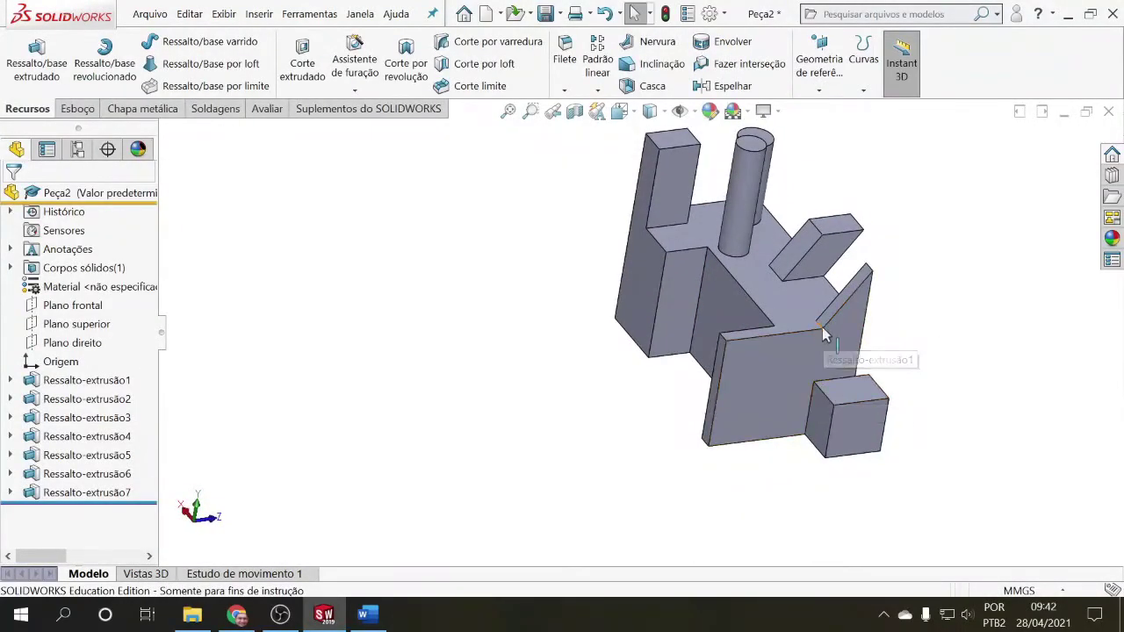
{"action": "middle_click_drag", "start_coordinate": [829, 386], "coordinate": [918, 446]}
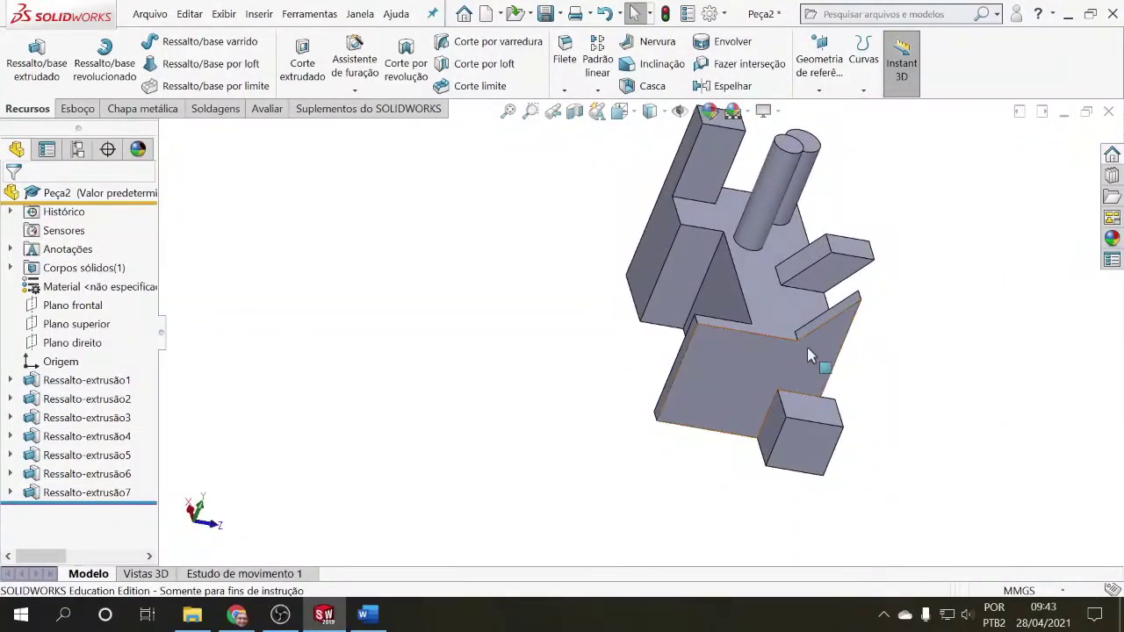
Edit the block's extrusion and set its blind depth to 10 mm.
{"action": "left_click", "coordinate": [87, 493]}
{"action": "left_click", "coordinate": [79, 453]}
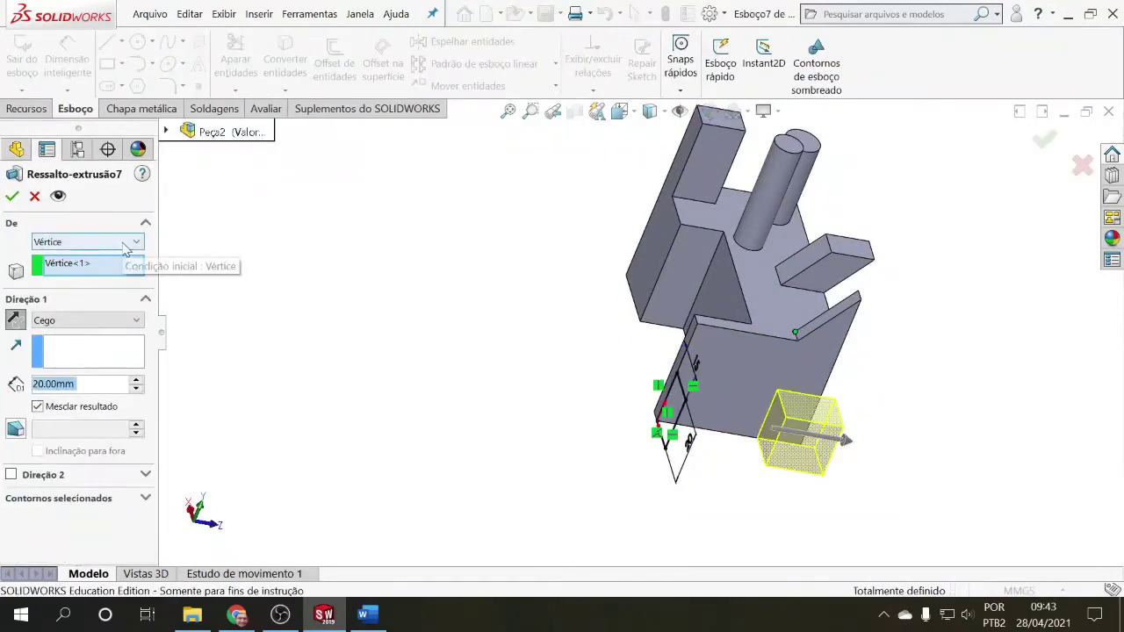
{"action": "left_click", "coordinate": [136, 389]}
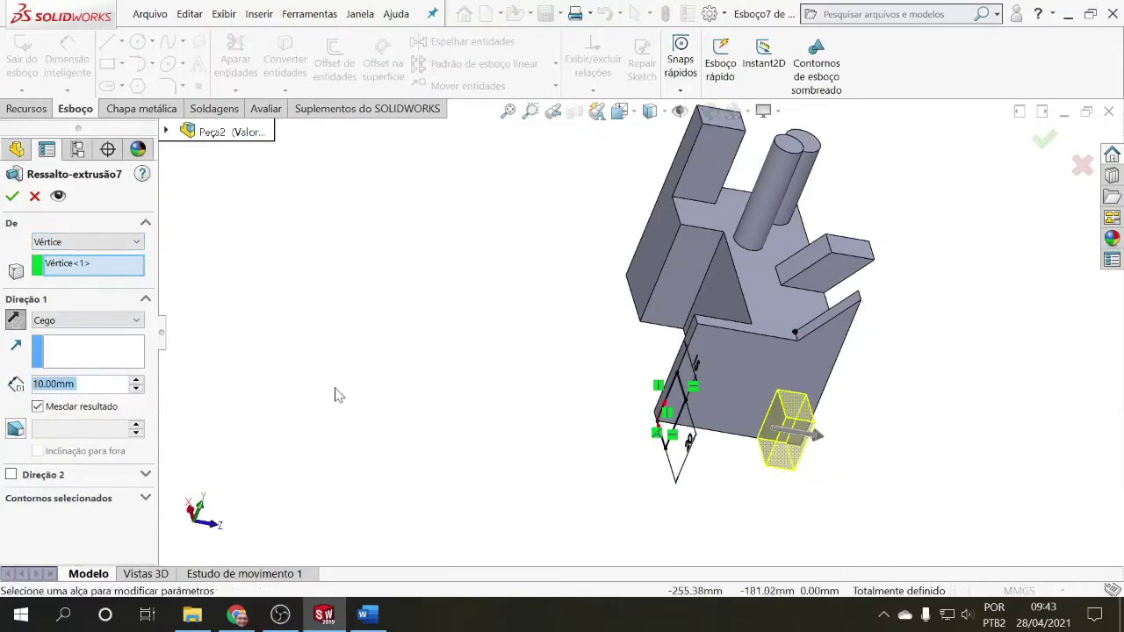
{"action": "middle_click_drag", "start_coordinate": [334, 394], "coordinate": [389, 372]}
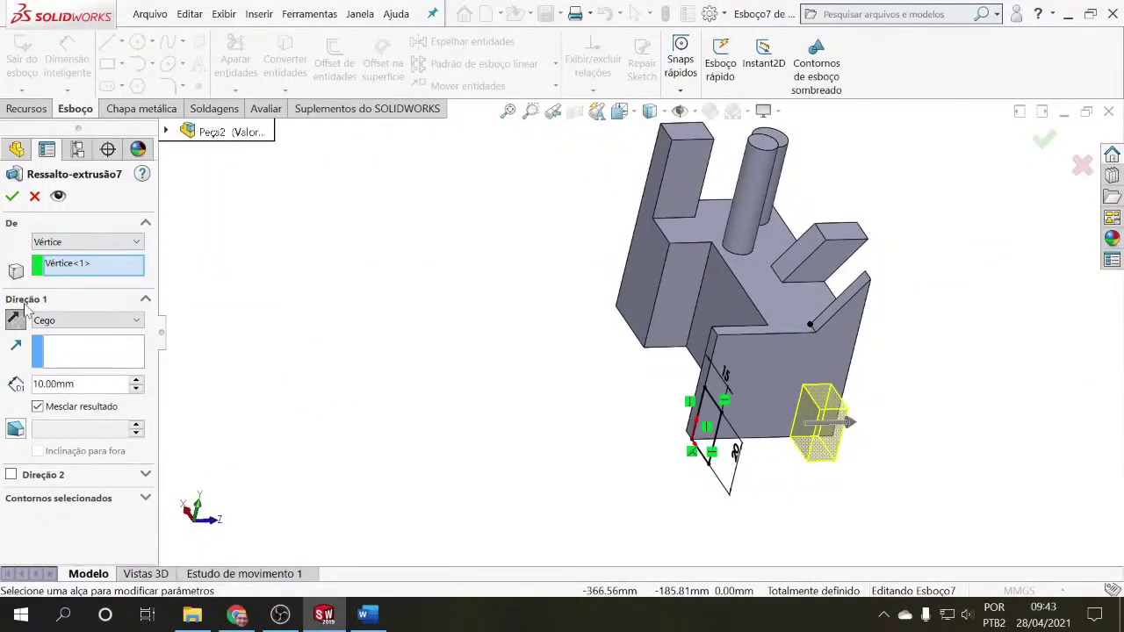
Start the block's 10 mm blind extrusion from the sketch plane, turn off Merge result and accept it.
{"action": "left_click", "coordinate": [132, 321]}
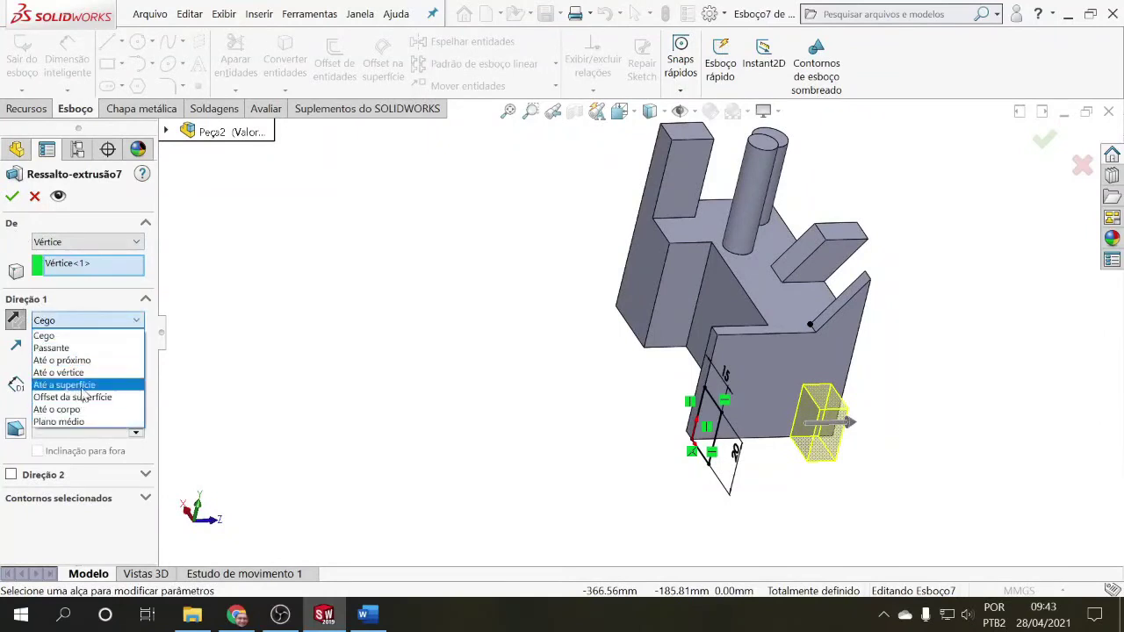
{"action": "left_click", "coordinate": [63, 360]}
{"action": "left_click", "coordinate": [136, 288]}
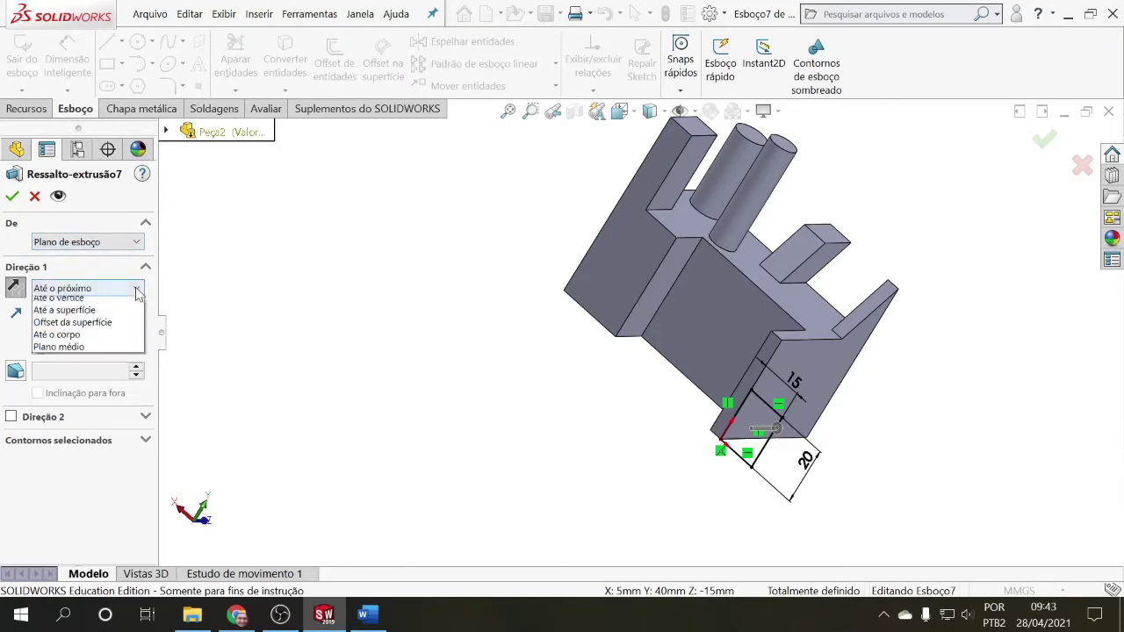
{"action": "left_click", "coordinate": [52, 302]}
{"action": "middle_click_drag", "start_coordinate": [371, 371], "coordinate": [449, 374]}
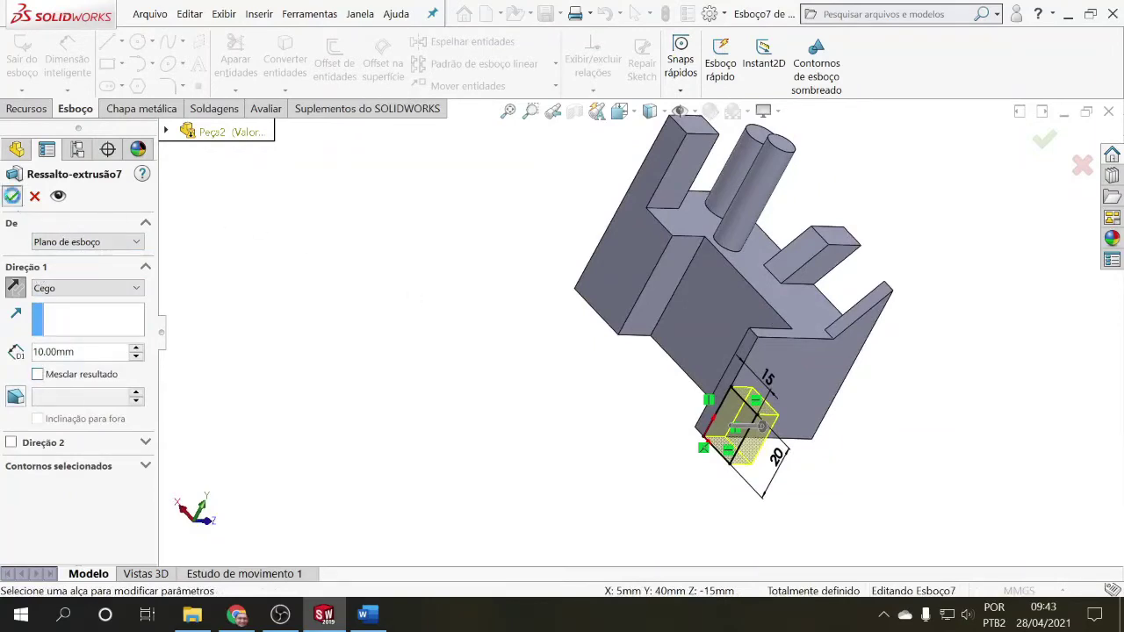
{"action": "left_click", "coordinate": [13, 196]}
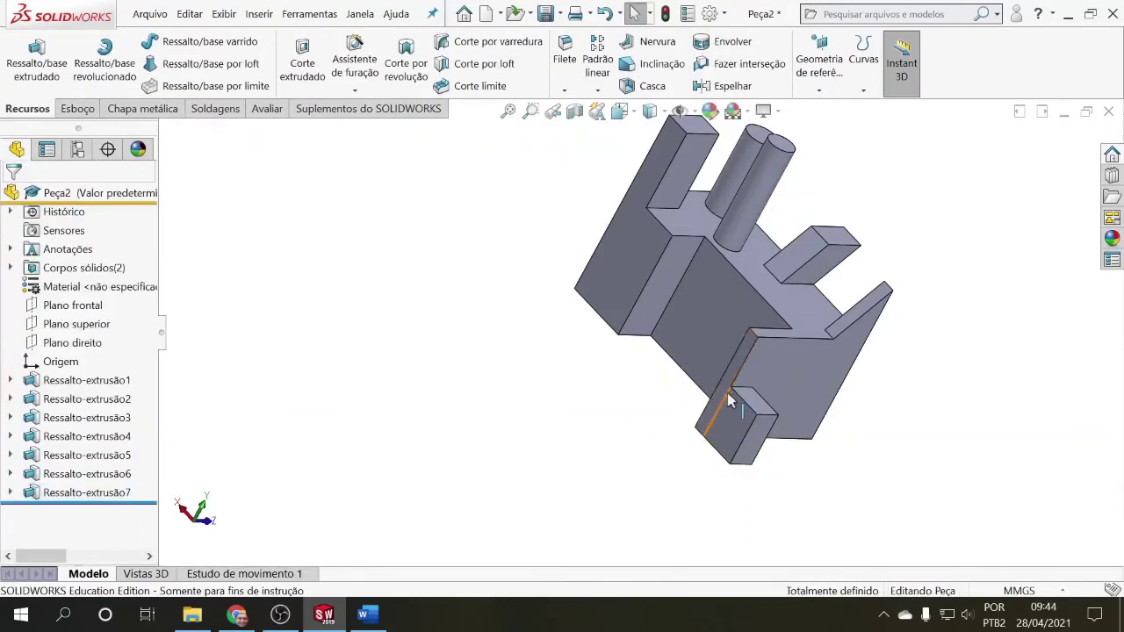
Inspect the block's contact with the wall and highlight each entry of the solid bodies folder in the model.
{"action": "scroll", "coordinate": [733, 404], "scroll_direction": "down", "scroll_amount": 8}
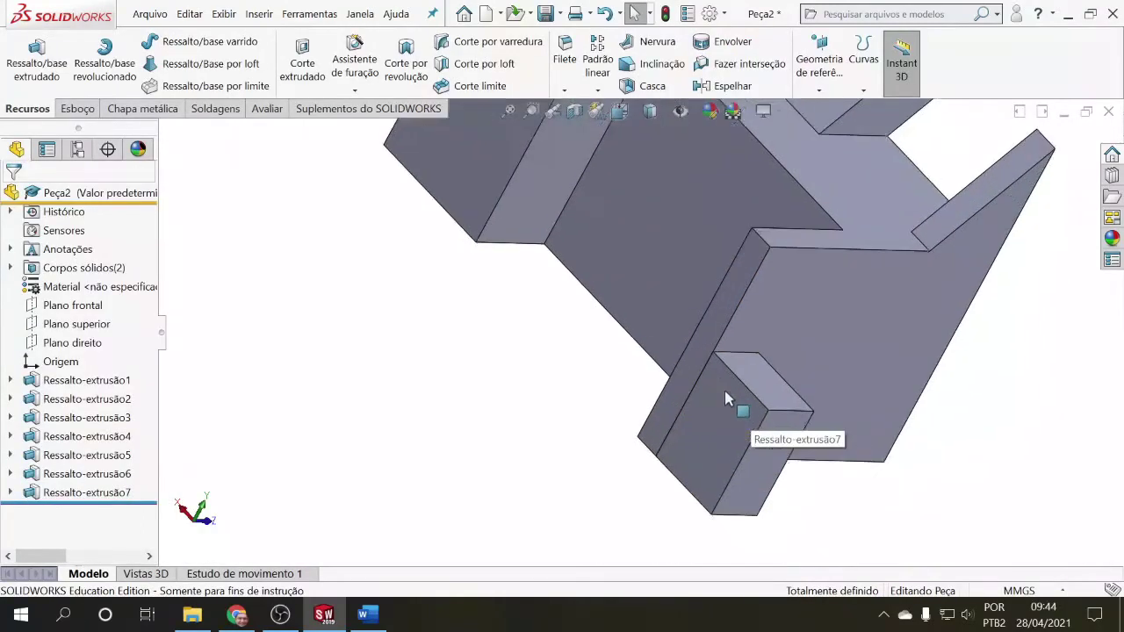
{"action": "middle_click_drag", "start_coordinate": [712, 409], "coordinate": [586, 402]}
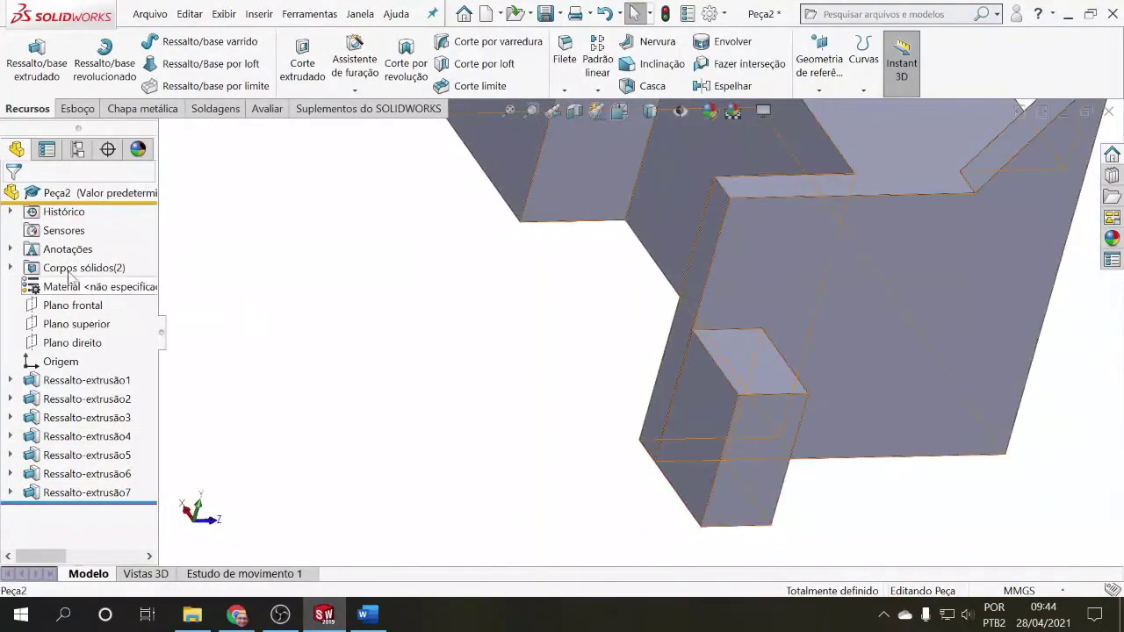
{"action": "left_click", "coordinate": [10, 268]}
{"action": "left_click", "coordinate": [105, 286]}
{"action": "scroll", "coordinate": [323, 317], "scroll_direction": "up", "scroll_amount": 4}
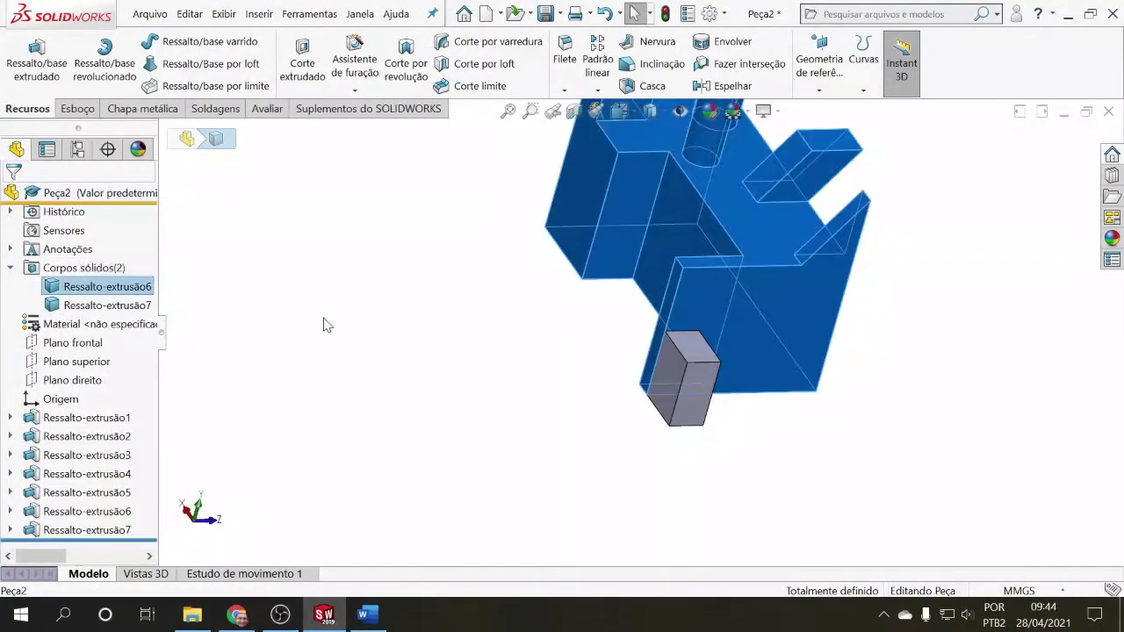
{"action": "left_click", "coordinate": [83, 308]}
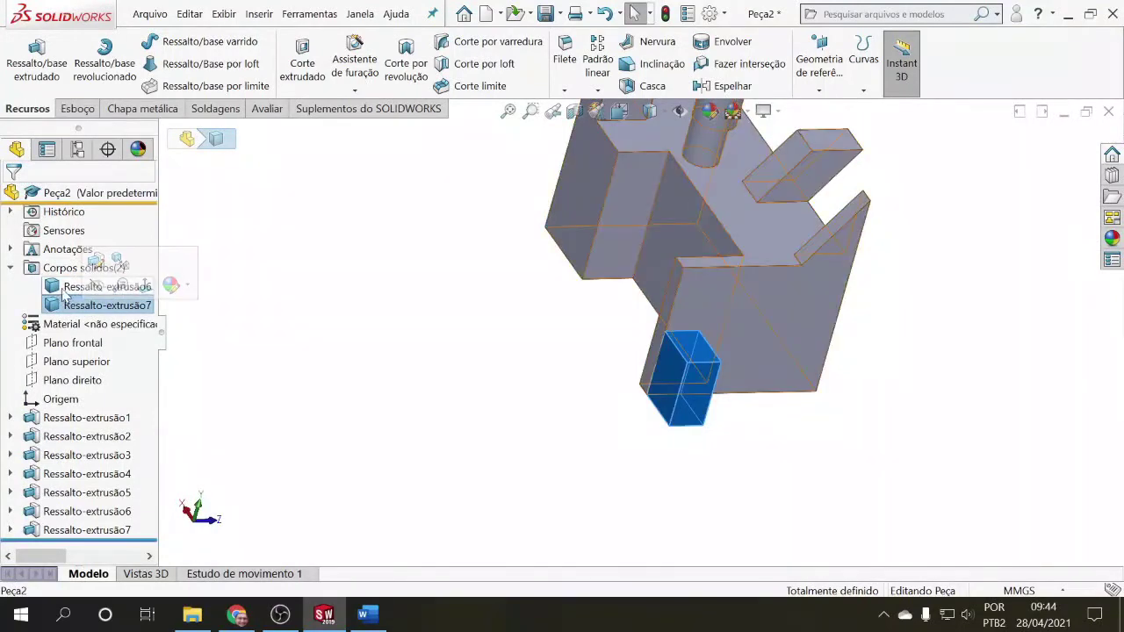
{"action": "left_click", "coordinate": [86, 287]}
{"action": "left_click", "coordinate": [10, 268]}
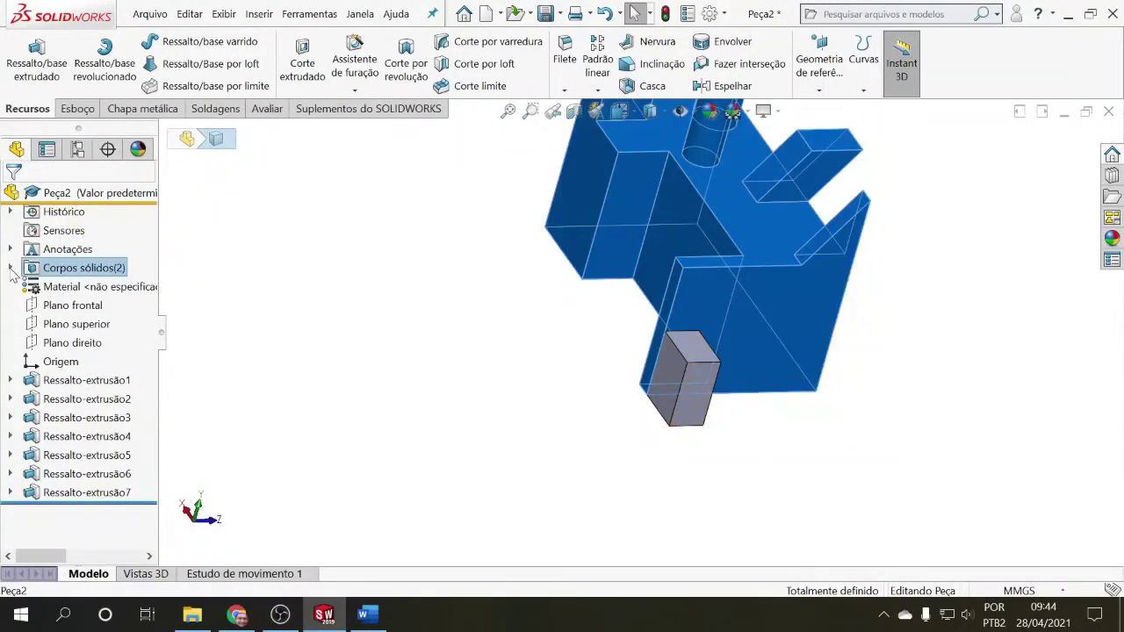
Edit the block's extrusion with Merge result on, add a blind second direction of 40 mm, and accept it.
{"action": "left_click", "coordinate": [75, 492]}
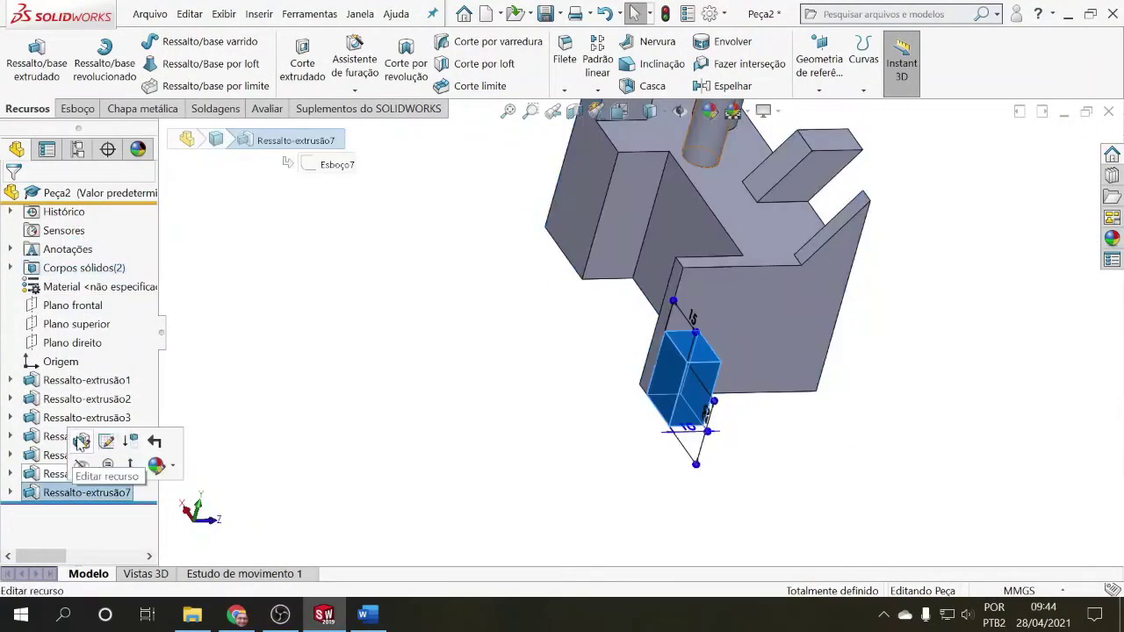
{"action": "left_click", "coordinate": [80, 442]}
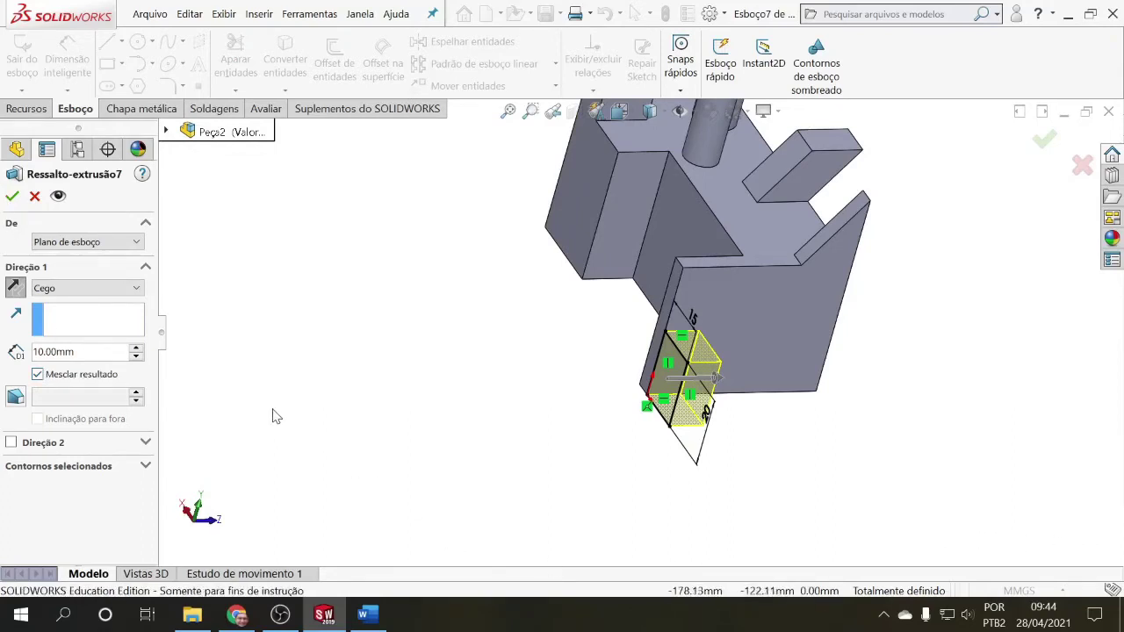
{"action": "left_click", "coordinate": [145, 443]}
{"action": "scroll", "coordinate": [275, 436], "scroll_direction": "down", "scroll_amount": 1}
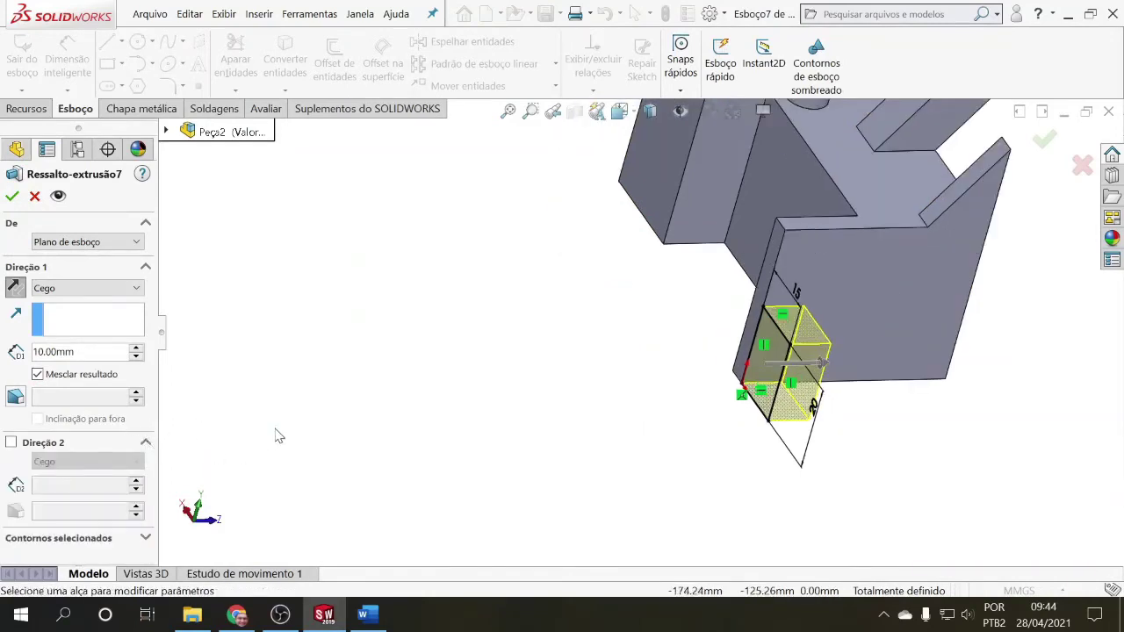
{"action": "scroll", "coordinate": [275, 437], "scroll_direction": "up", "scroll_amount": 1}
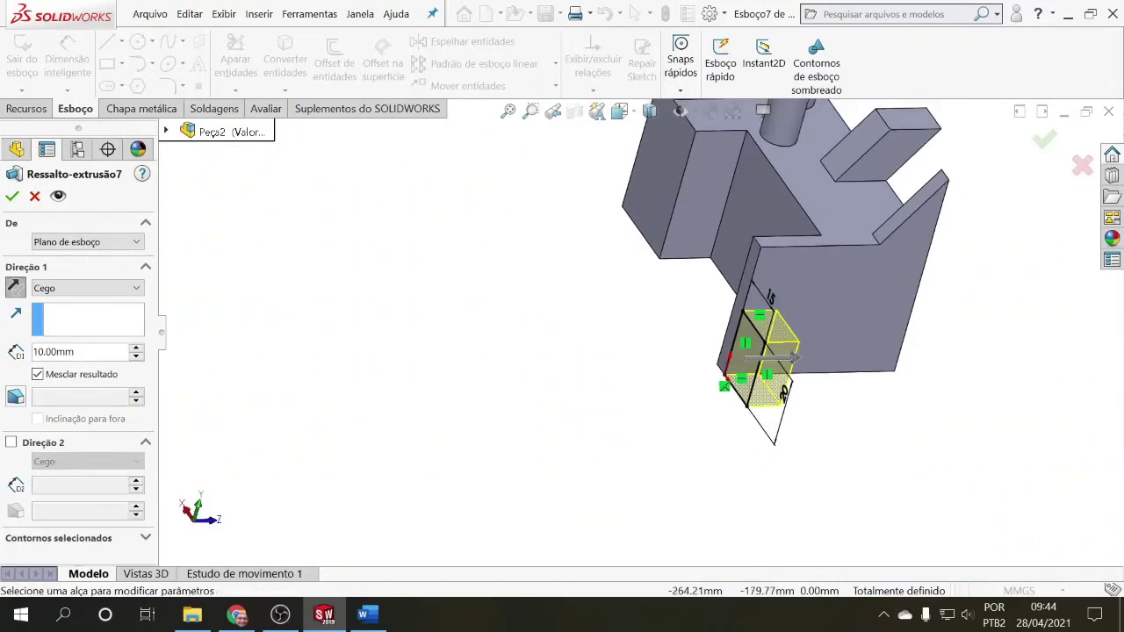
{"action": "left_click", "coordinate": [12, 443]}
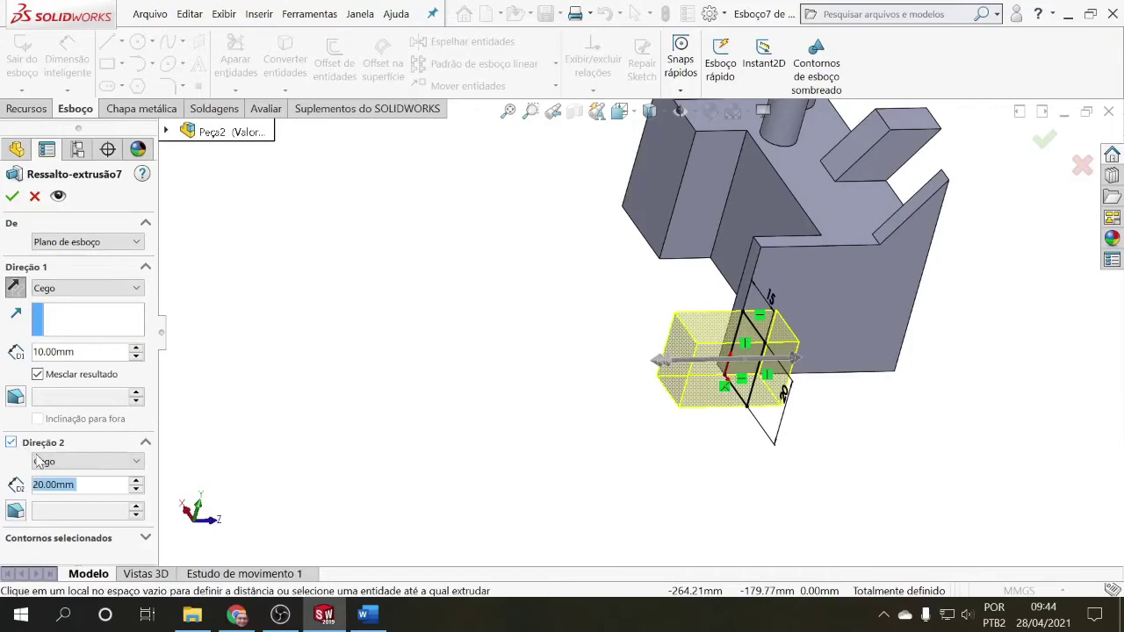
{"action": "left_click", "coordinate": [137, 481]}
{"action": "left_click", "coordinate": [136, 482]}
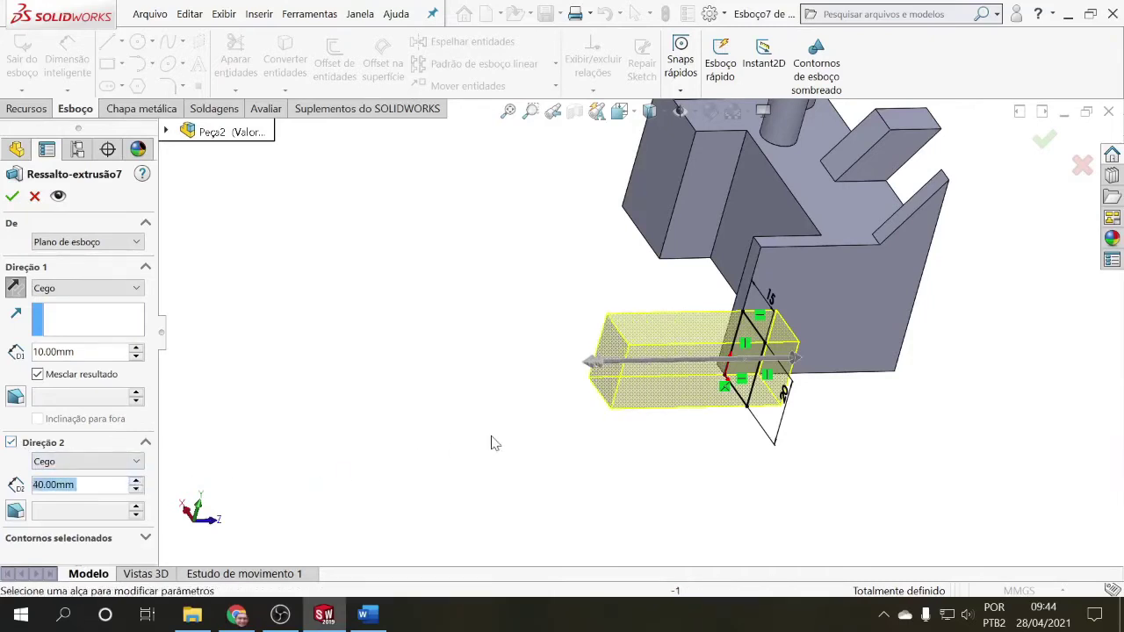
{"action": "middle_click_drag", "start_coordinate": [491, 442], "coordinate": [519, 469]}
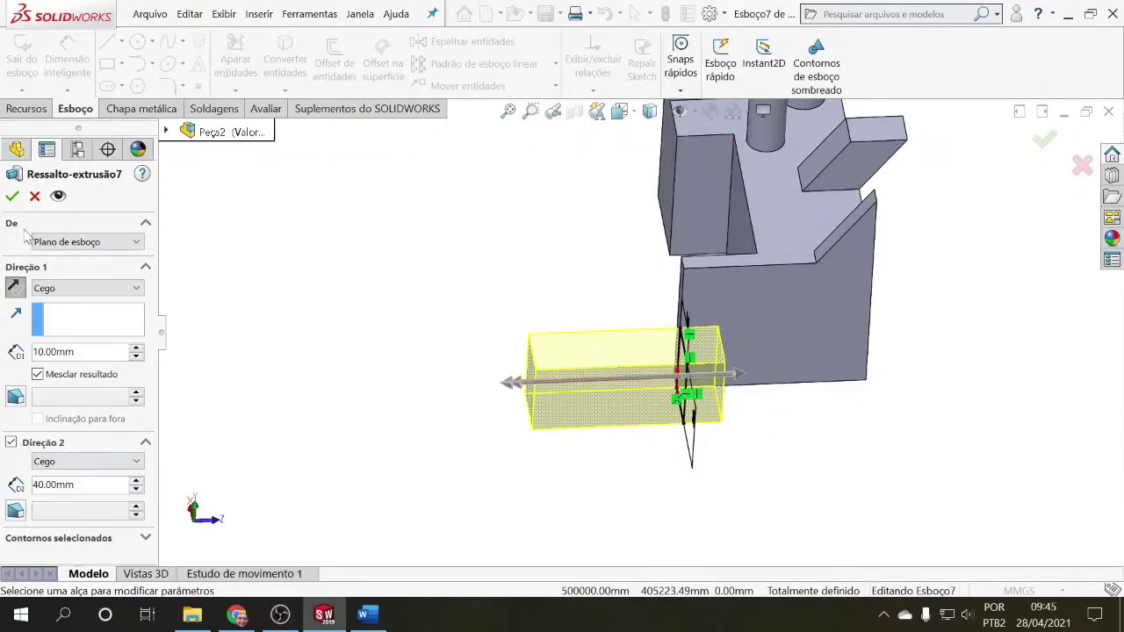
{"action": "left_click", "coordinate": [11, 196]}
{"action": "mouse_move", "coordinate": [412, 384]}
{"action": "middle_mouse_down"}
{"action": "mouse_move", "coordinate": [515, 464]}
{"action": "mouse_move", "coordinate": [419, 379]}
{"action": "mouse_move", "coordinate": [426, 392]}
{"action": "middle_mouse_up"}
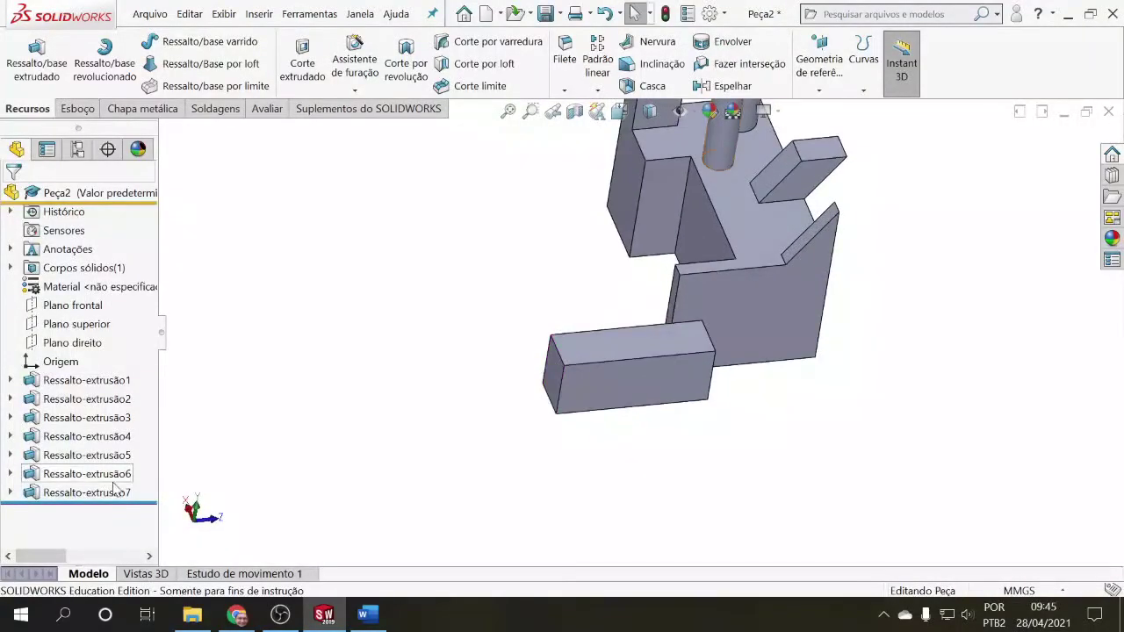
Reopen the block's extrusion, review the end conditions offered for the second direction, and inspect the whole part.
{"action": "left_click", "coordinate": [114, 491]}
{"action": "left_click", "coordinate": [111, 437]}
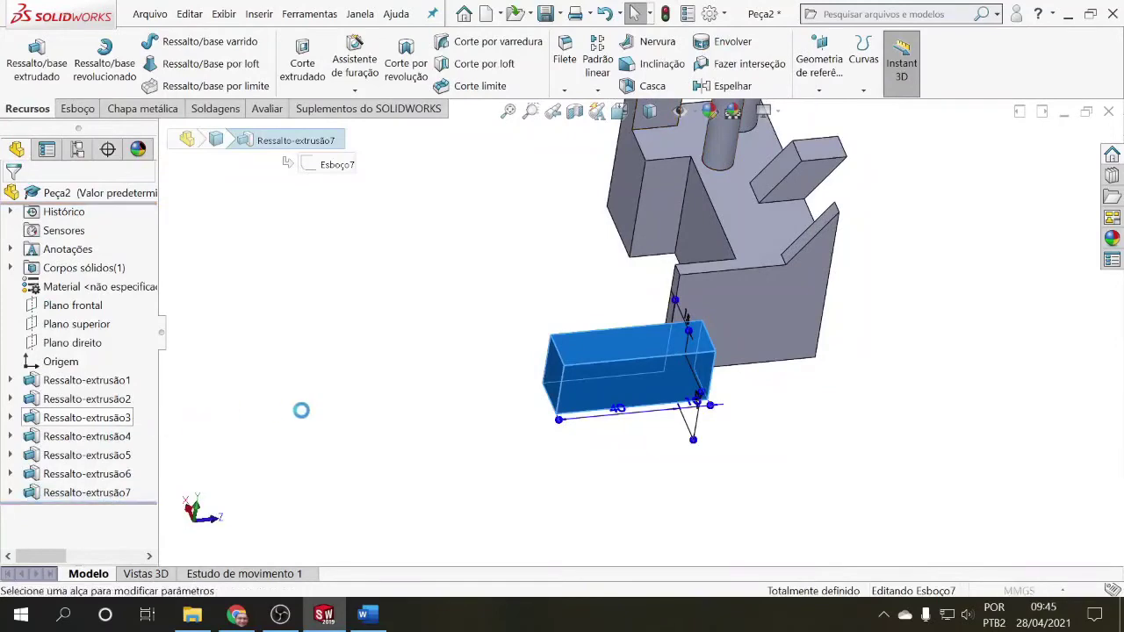
{"action": "scroll", "coordinate": [244, 408], "scroll_direction": "down", "scroll_amount": 2}
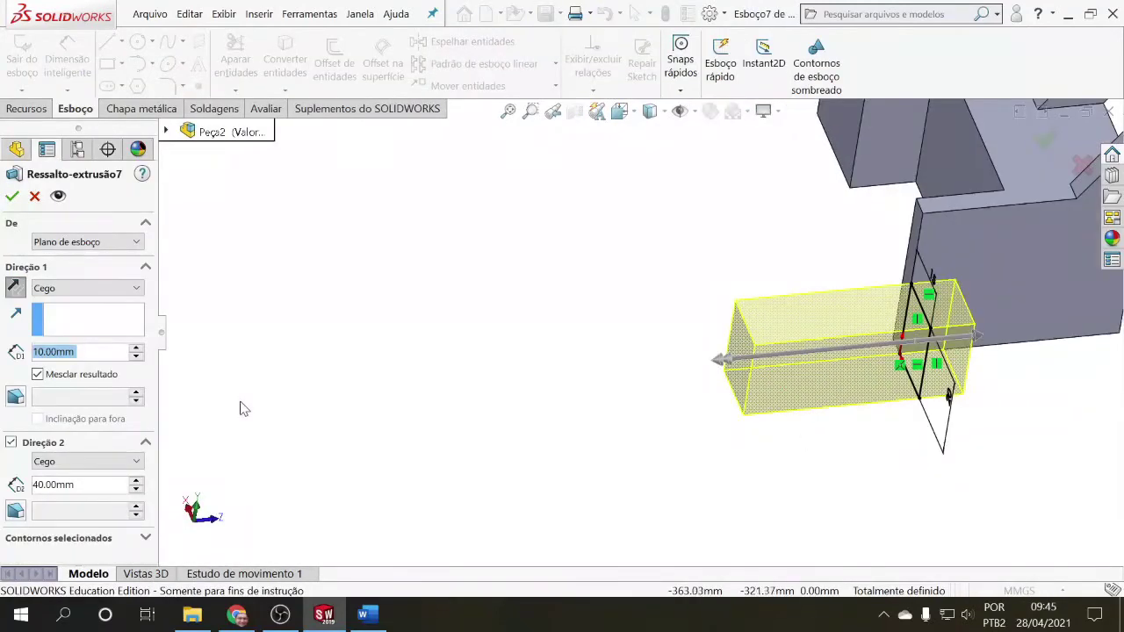
{"action": "scroll", "coordinate": [268, 419], "scroll_direction": "up", "scroll_amount": 2}
{"action": "left_click", "coordinate": [137, 461]}
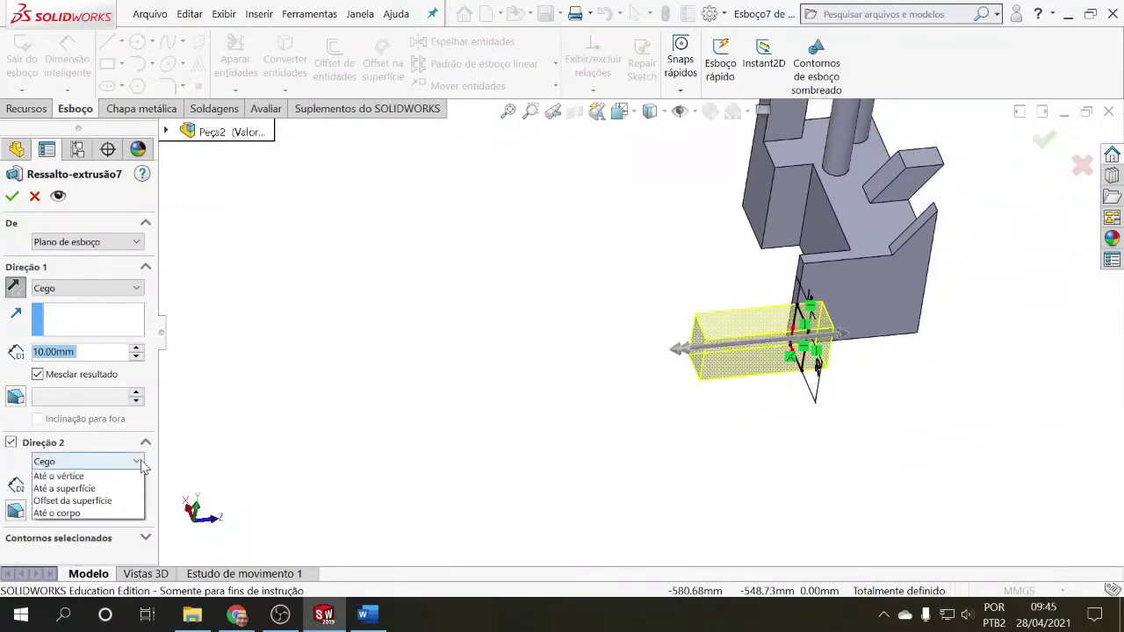
{"action": "left_click", "coordinate": [134, 476]}
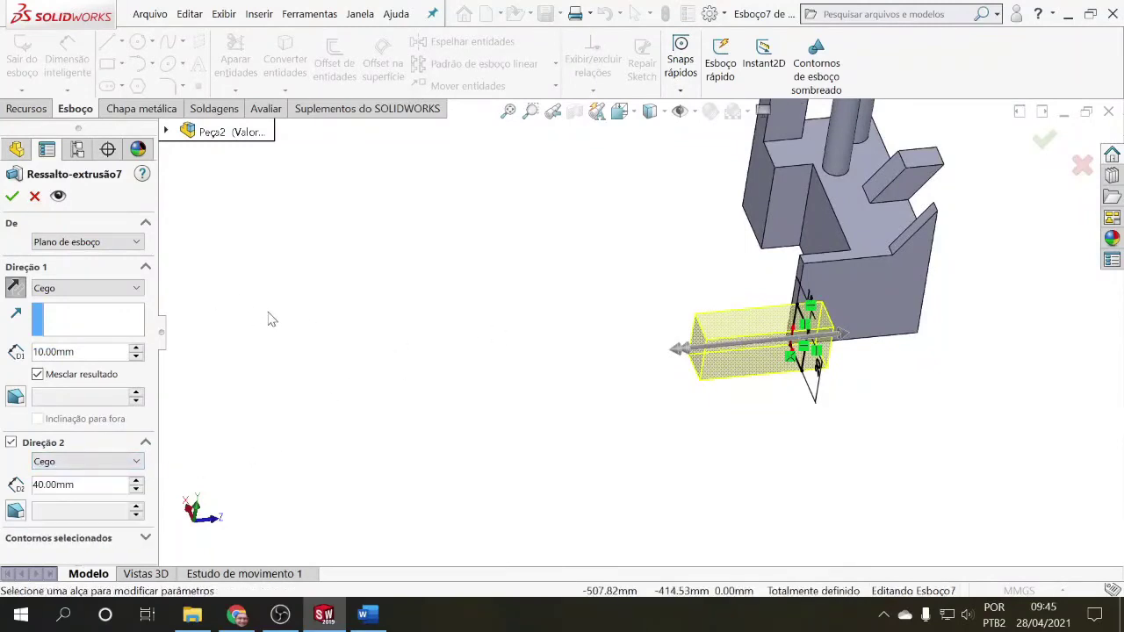
{"action": "left_click", "coordinate": [13, 196]}
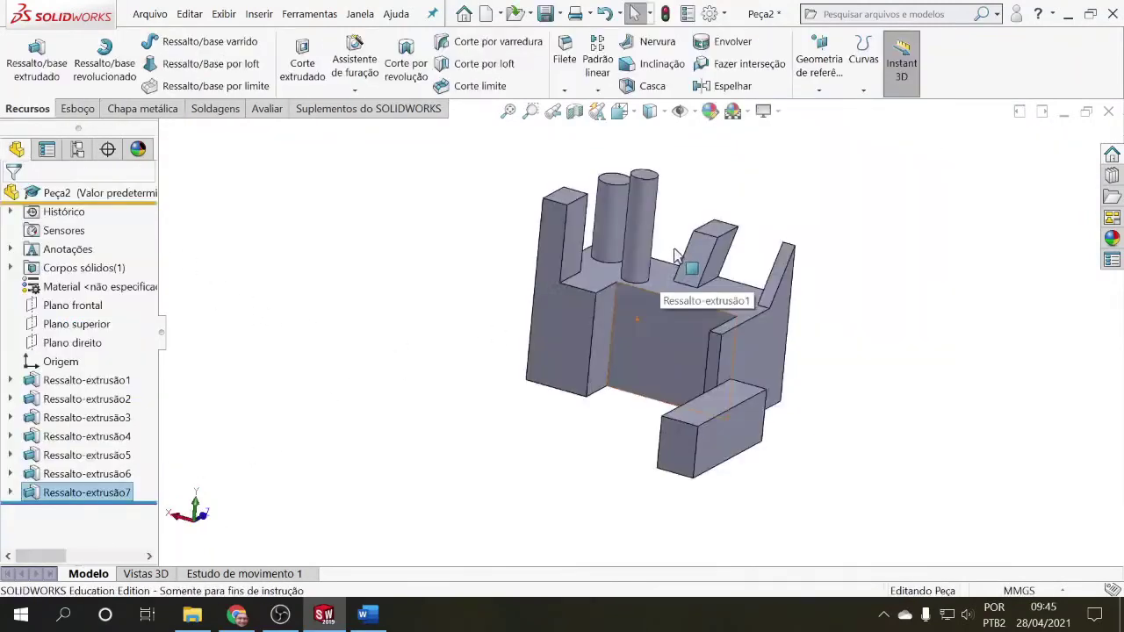
{"action": "scroll", "coordinate": [676, 251], "scroll_direction": "down", "scroll_amount": 4}
{"action": "scroll", "coordinate": [676, 251], "scroll_direction": "up", "scroll_amount": 5}
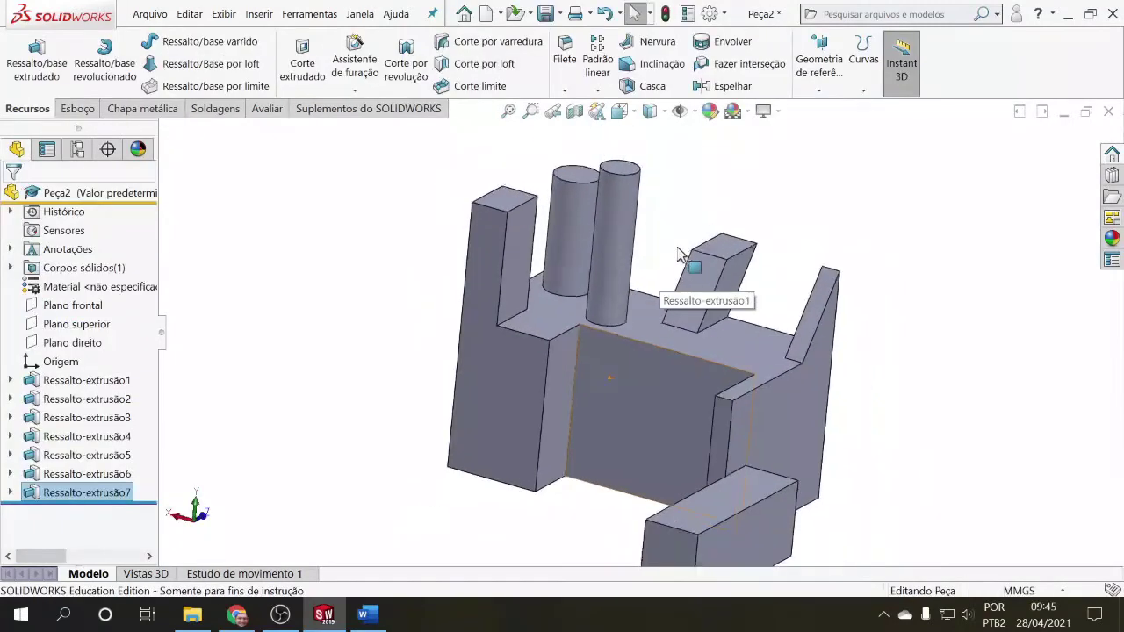
{"action": "left_click", "coordinate": [751, 300]}
{"action": "middle_click_drag", "start_coordinate": [750, 300], "coordinate": [644, 336]}
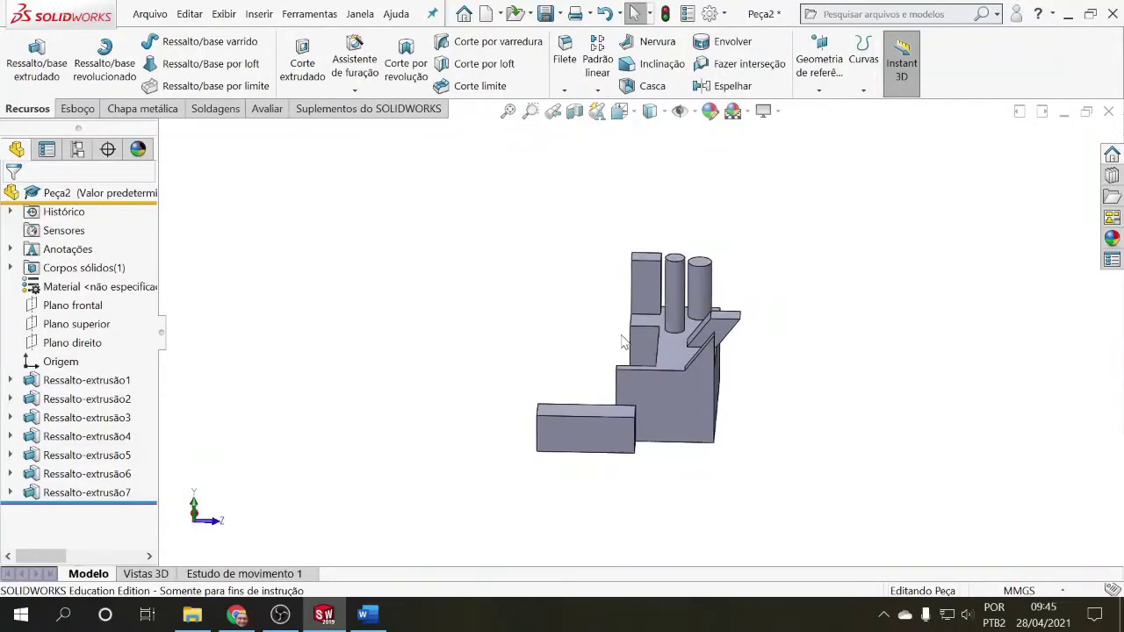
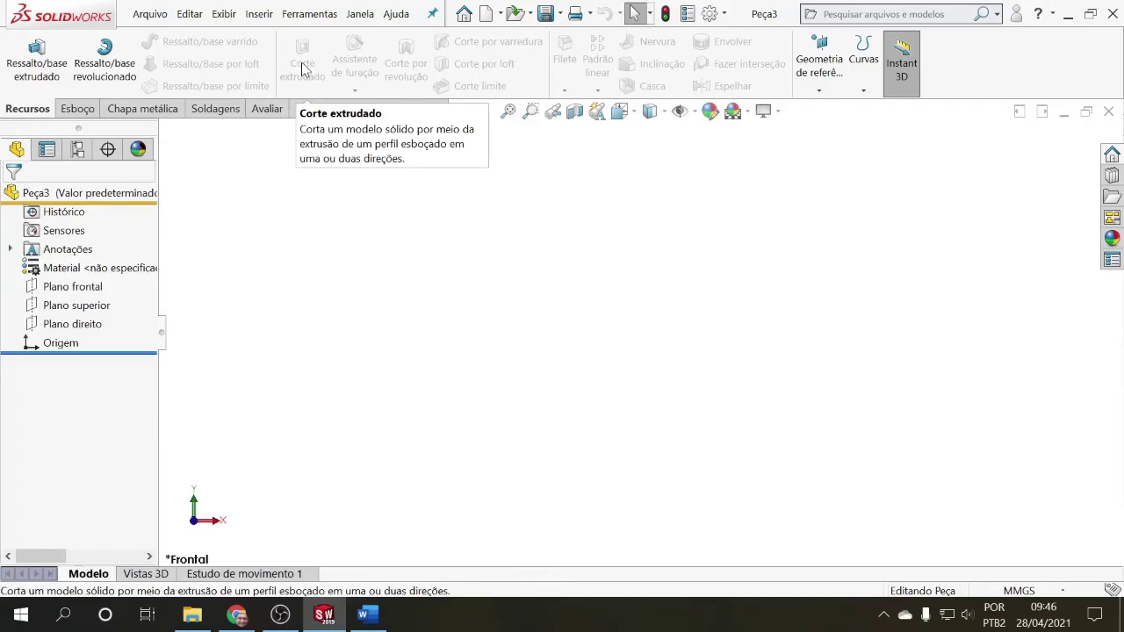
Sketch a rectangle from the origin on the top plane of the new part and dimension it 80 by 60 mm.
{"action": "left_click", "coordinate": [78, 305]}
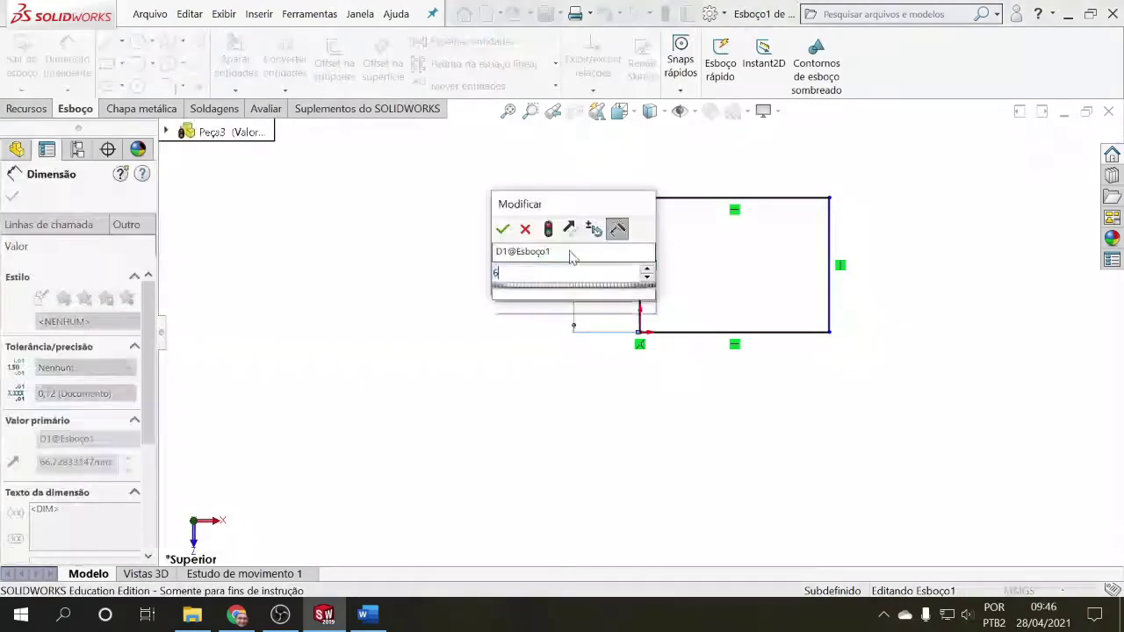
{"action": "left_click", "coordinate": [710, 190]}
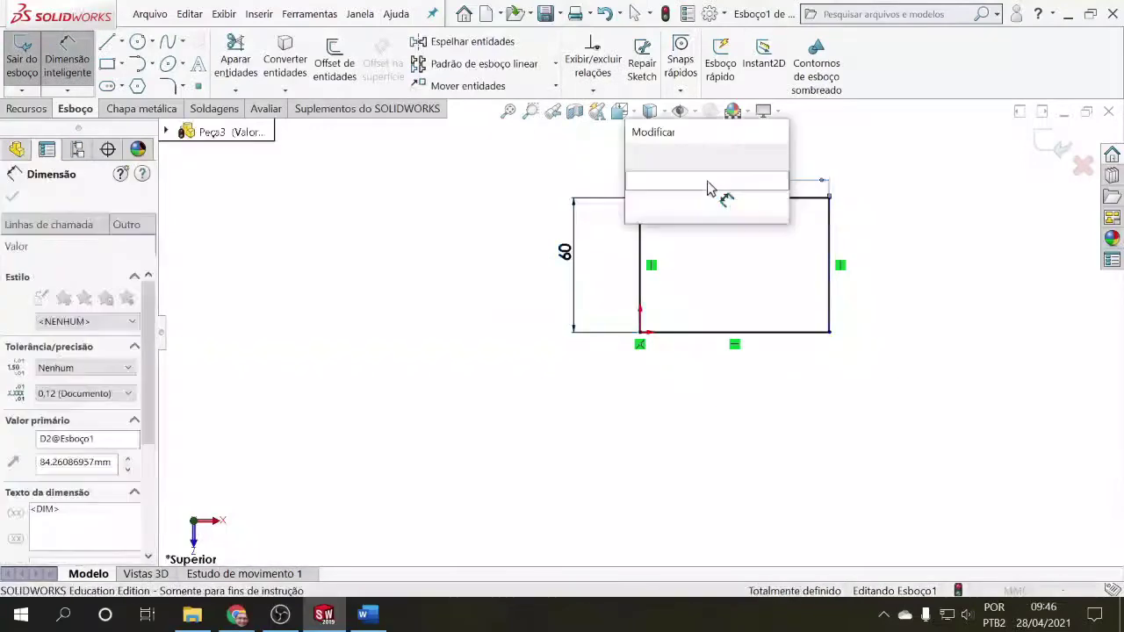
{"action": "type", "text": "80"}
{"action": "key", "text": "Return"}
Extrude the rectangle as a blind boss with a depth of 50 mm.
{"action": "left_click", "coordinate": [27, 109]}
{"action": "left_click", "coordinate": [36, 59]}
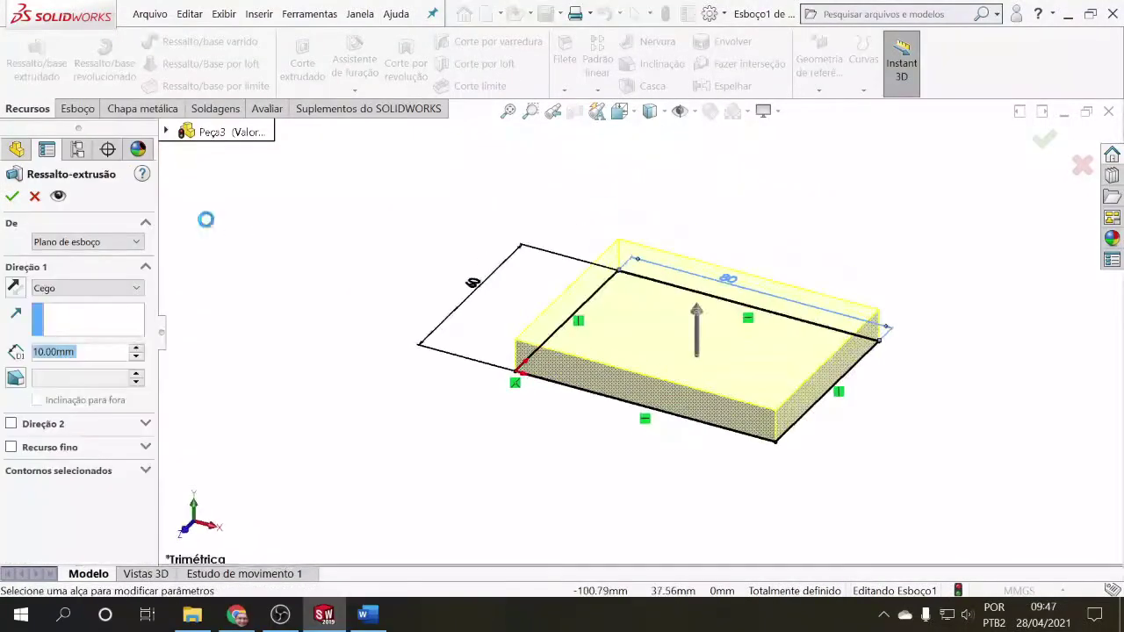
{"action": "type", "text": "50"}
{"action": "key", "text": "Return"}
{"action": "key", "text": "Return"}
{"action": "scroll", "coordinate": [545, 277], "scroll_direction": "up", "scroll_amount": 4}
{"action": "scroll", "coordinate": [659, 277], "scroll_direction": "down", "scroll_amount": 3}
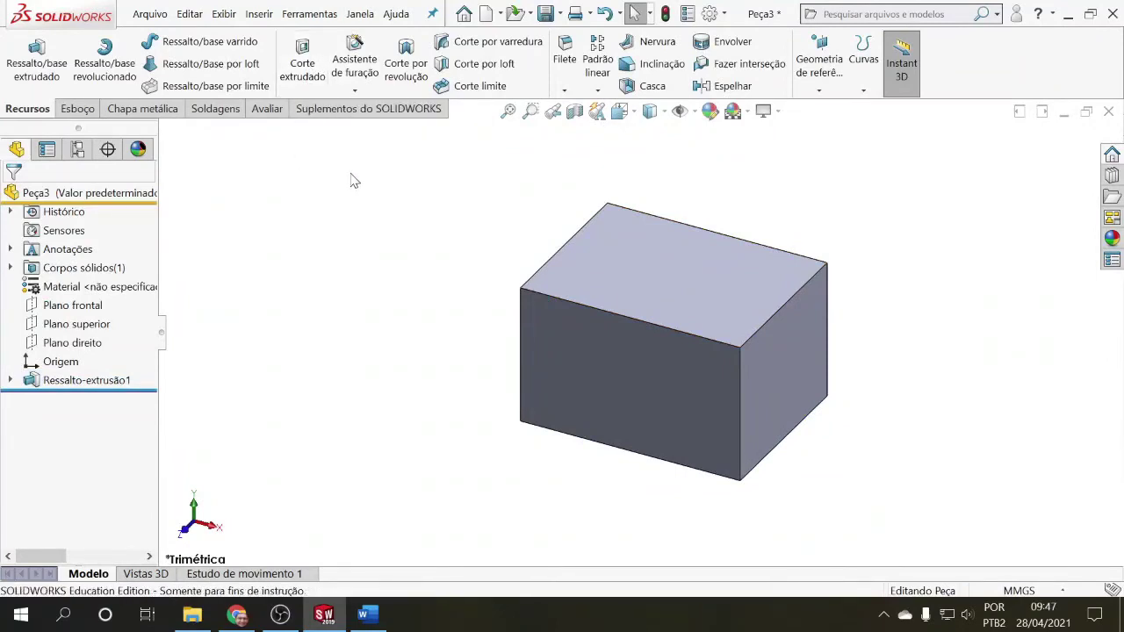
Sketch a rectangle about 32 mm wide on the block's top face along its front edge, and snap its corner to the block's front right vertex.
{"action": "left_click", "coordinate": [78, 108]}
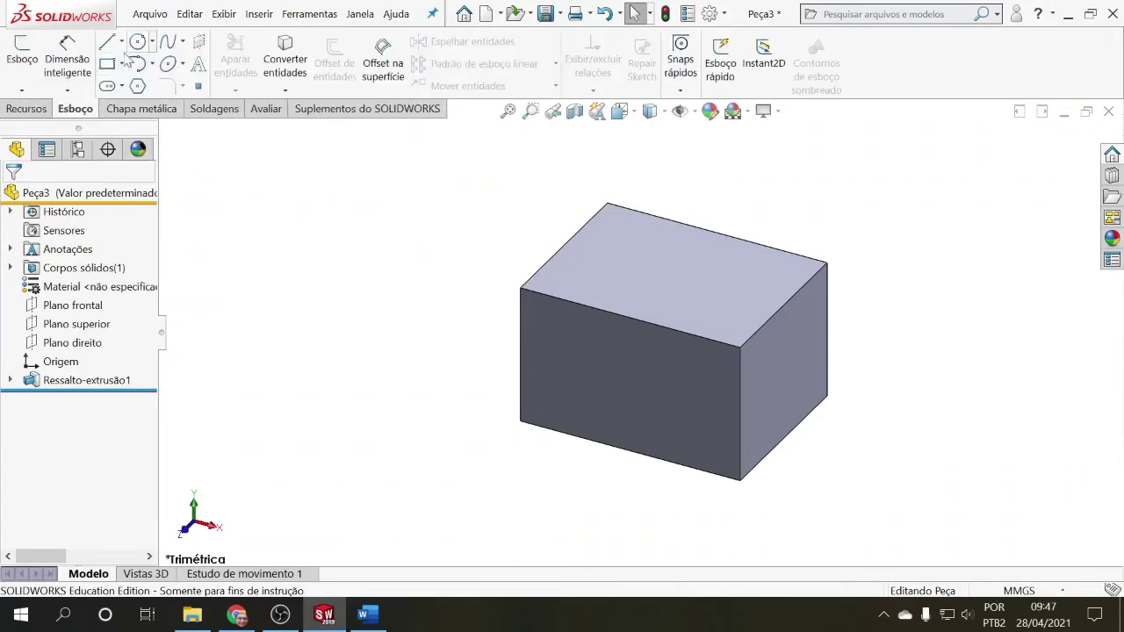
{"action": "left_click", "coordinate": [107, 64]}
{"action": "left_click", "coordinate": [654, 284]}
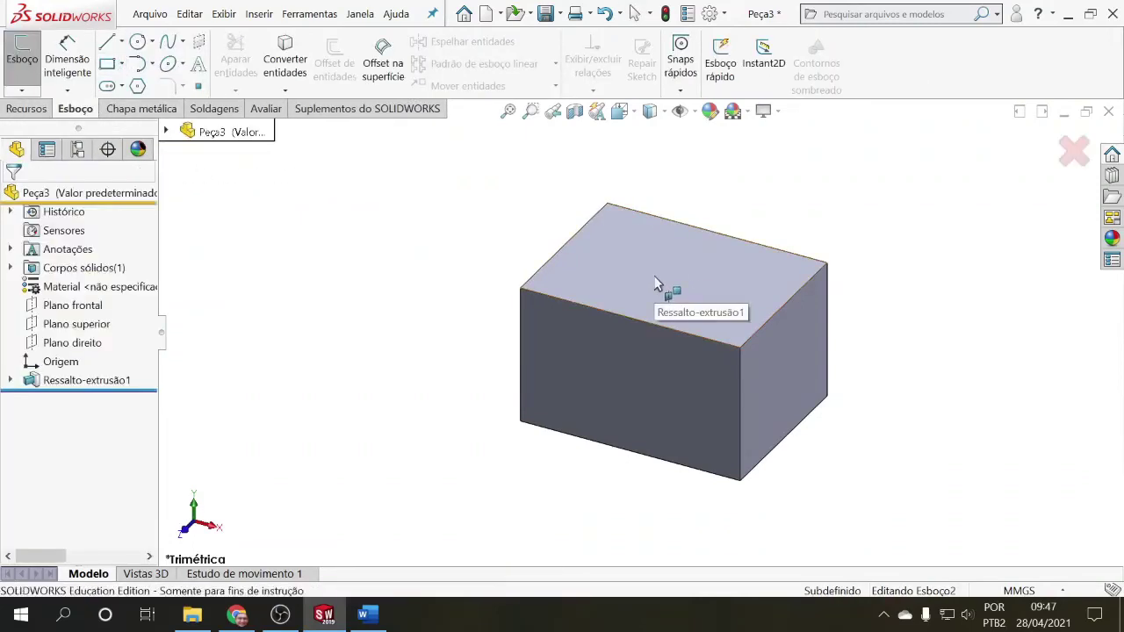
{"action": "left_click", "coordinate": [653, 324]}
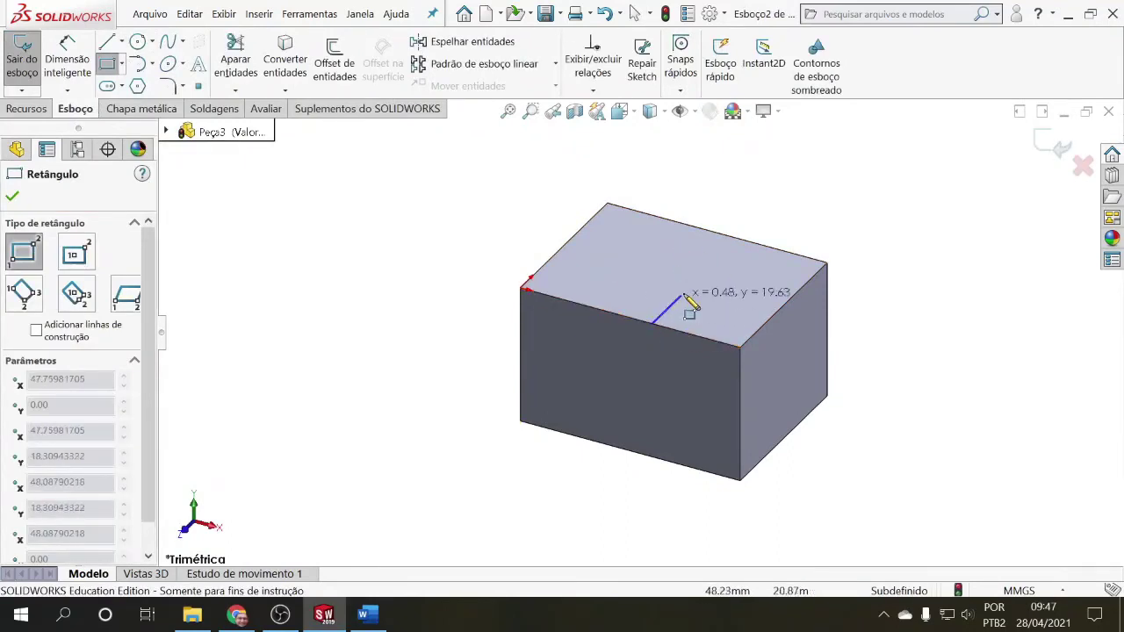
{"action": "left_click", "coordinate": [791, 296]}
{"action": "key", "text": "Escape"}
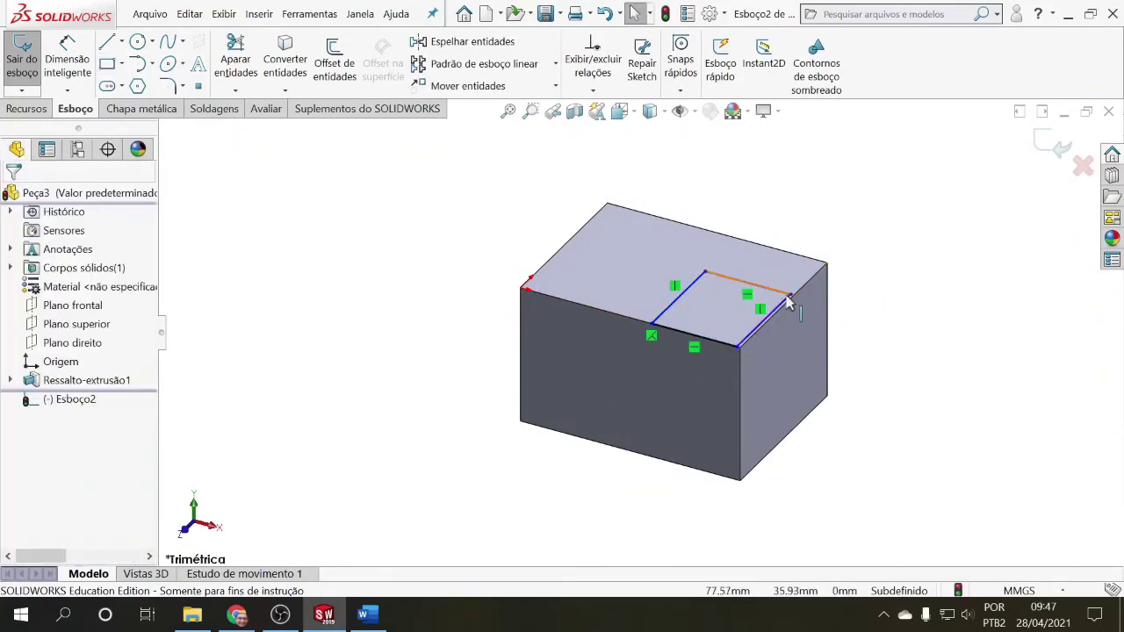
{"action": "scroll", "coordinate": [772, 308], "scroll_direction": "down", "scroll_amount": 3}
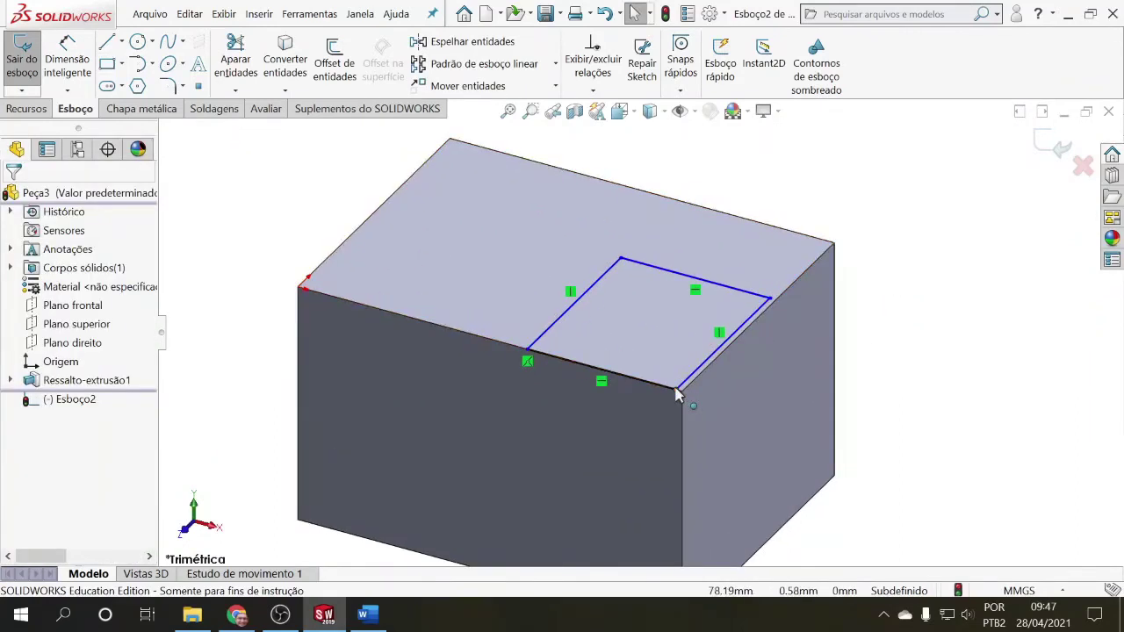
{"action": "mouse_move", "coordinate": [676, 389]}
{"action": "left_mouse_down"}
{"action": "mouse_move", "coordinate": [684, 381]}
{"action": "mouse_move", "coordinate": [683, 396]}
{"action": "left_mouse_up"}
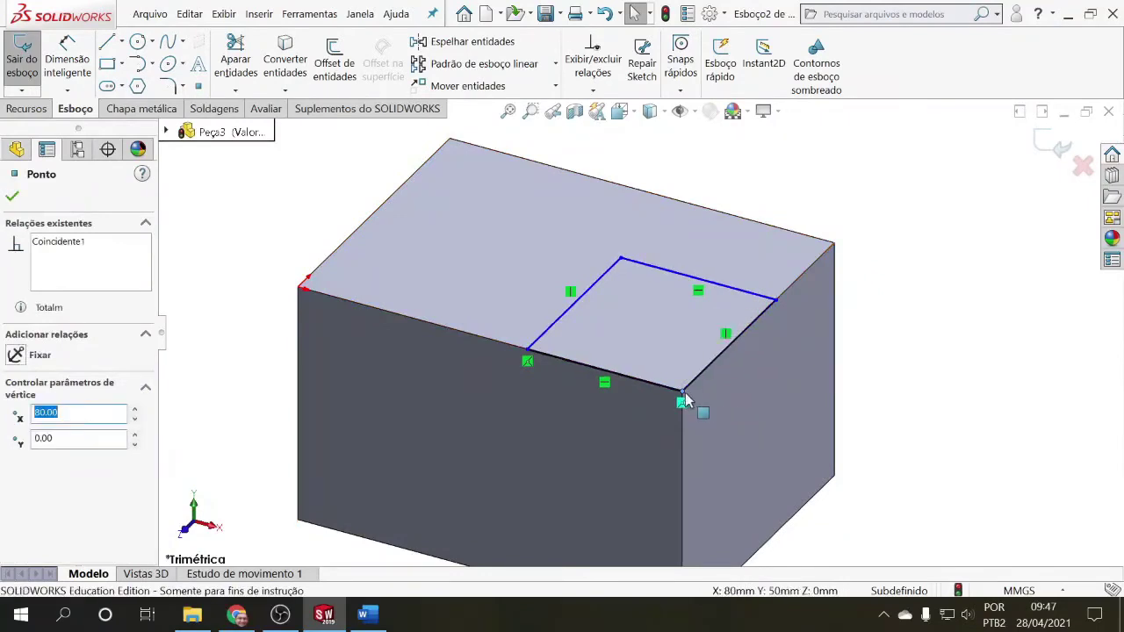
{"action": "key", "text": "Escape"}
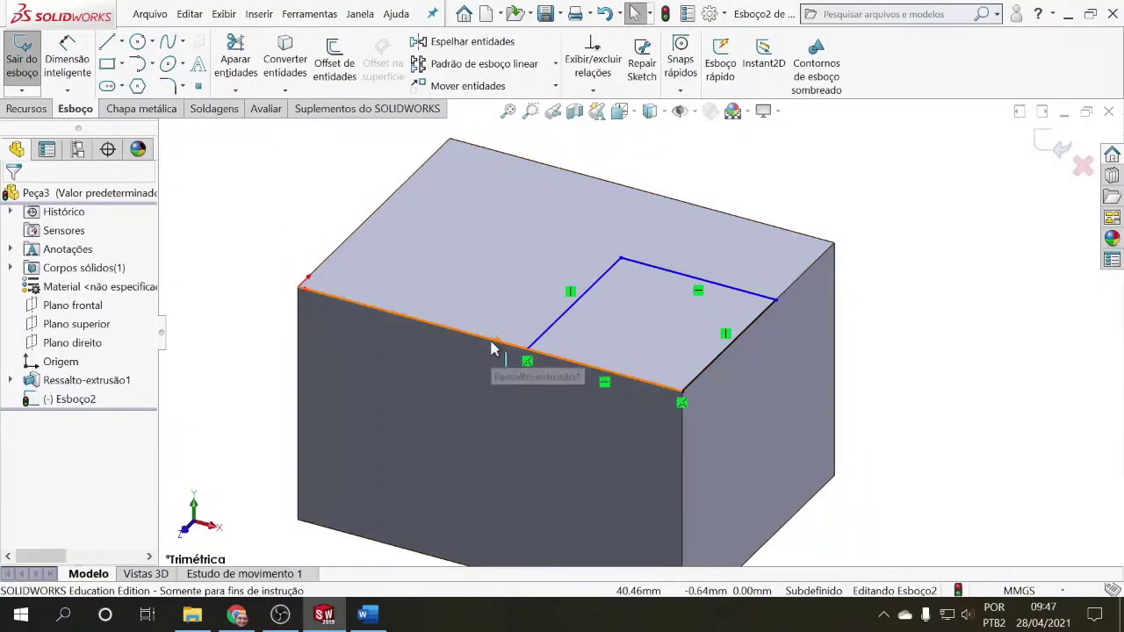
{"action": "left_click", "coordinate": [462, 337]}
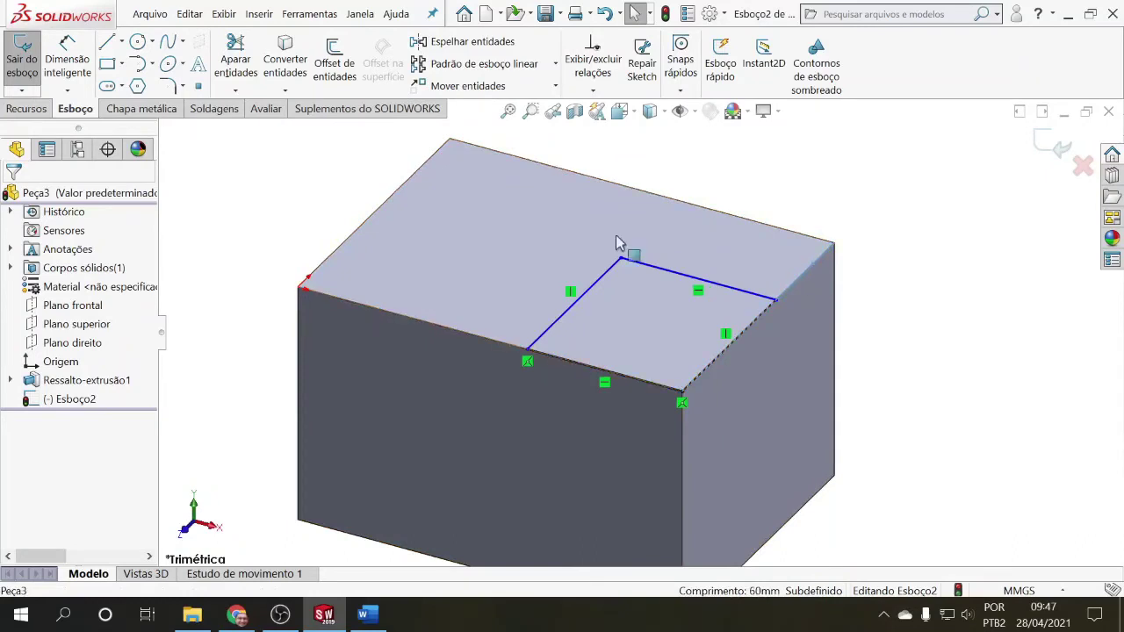
{"action": "left_click", "coordinate": [492, 213]}
{"action": "left_click", "coordinate": [394, 355]}
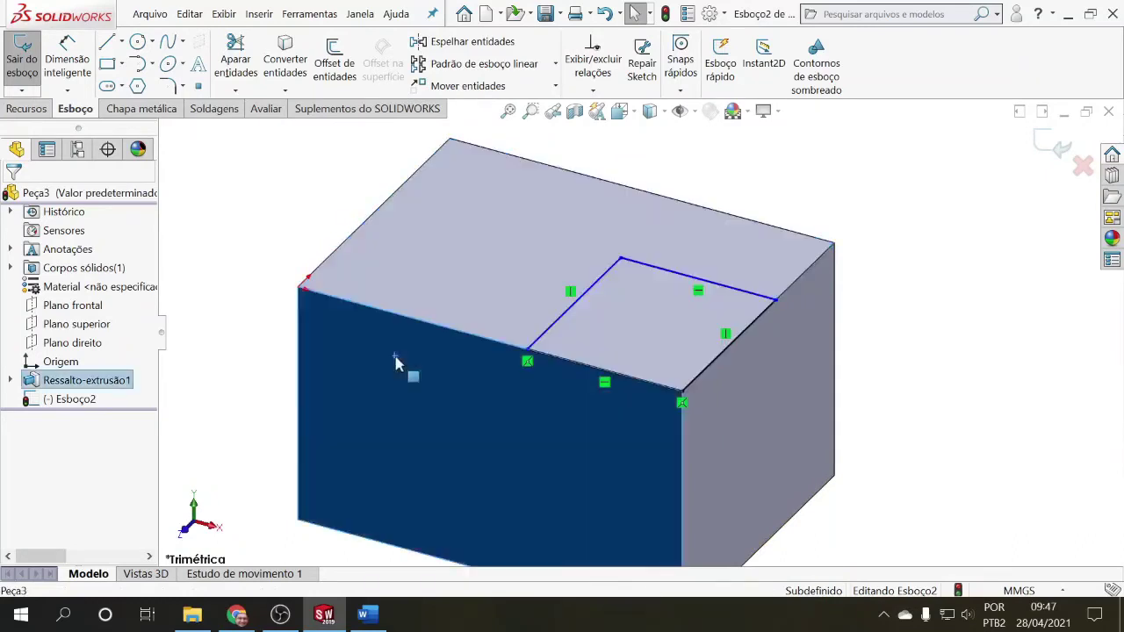
{"action": "left_click", "coordinate": [834, 244]}
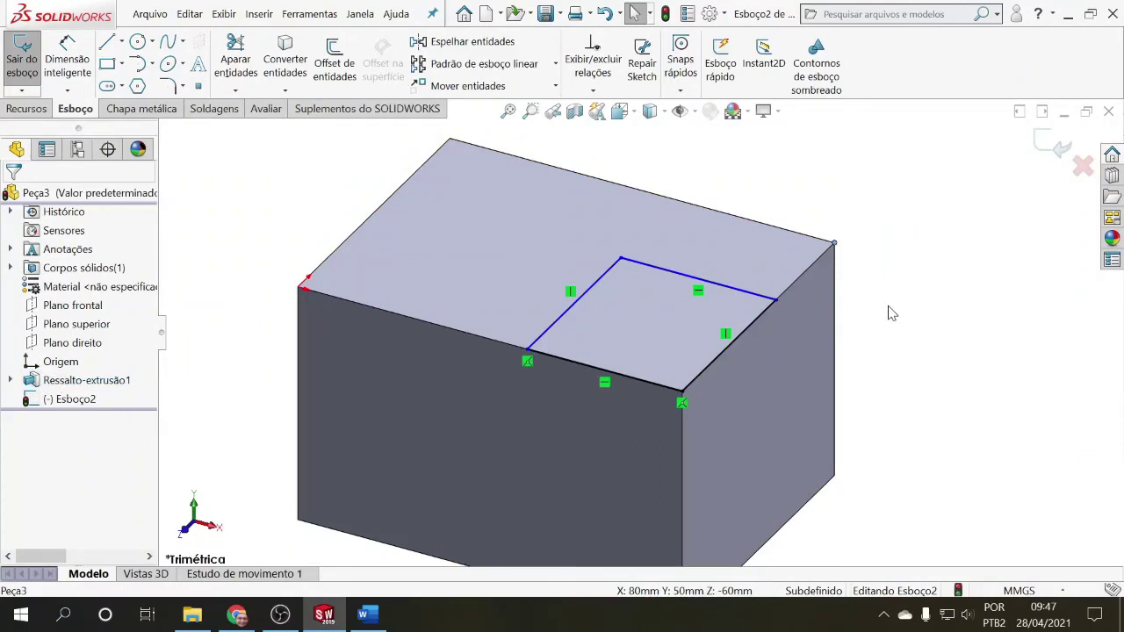
{"action": "left_click", "coordinate": [887, 306]}
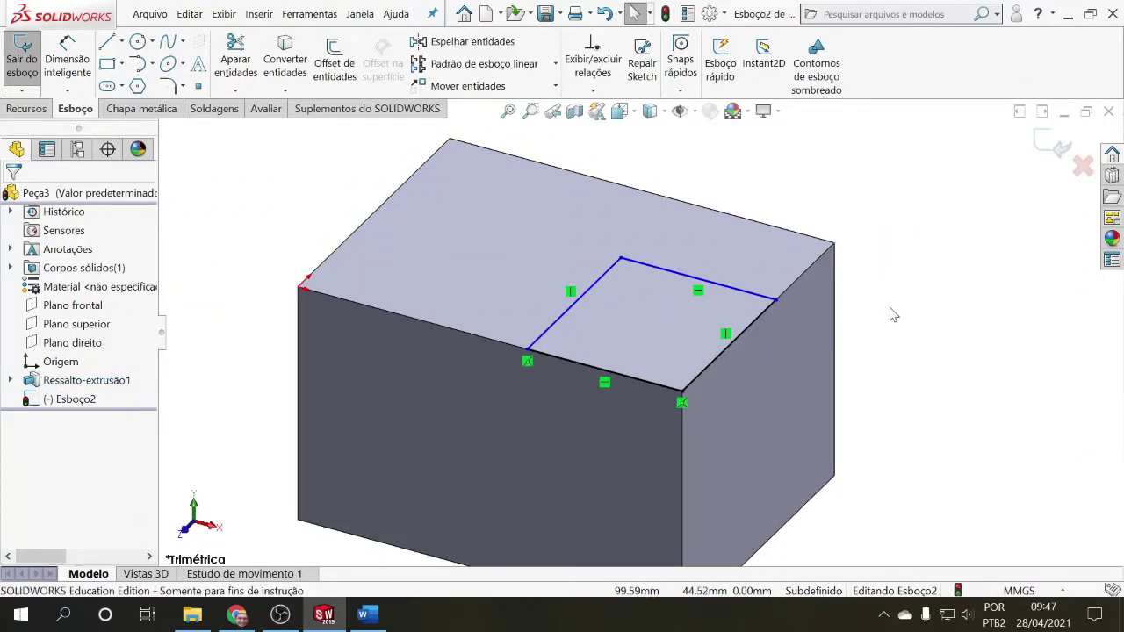
{"action": "left_click", "coordinate": [67, 61]}
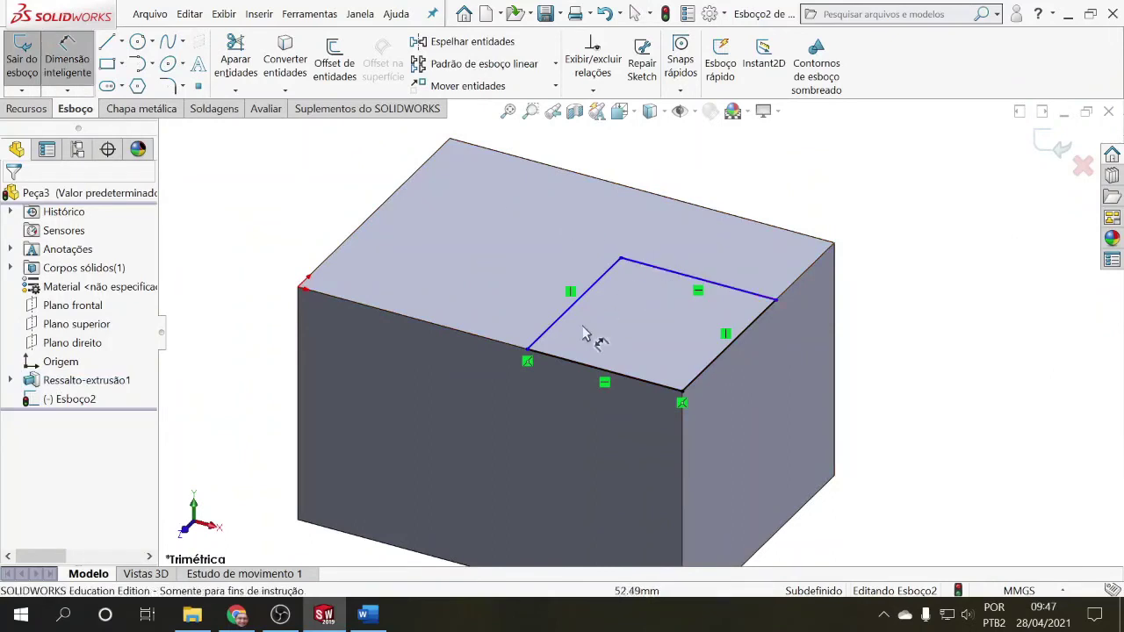
{"action": "left_click", "coordinate": [663, 277]}
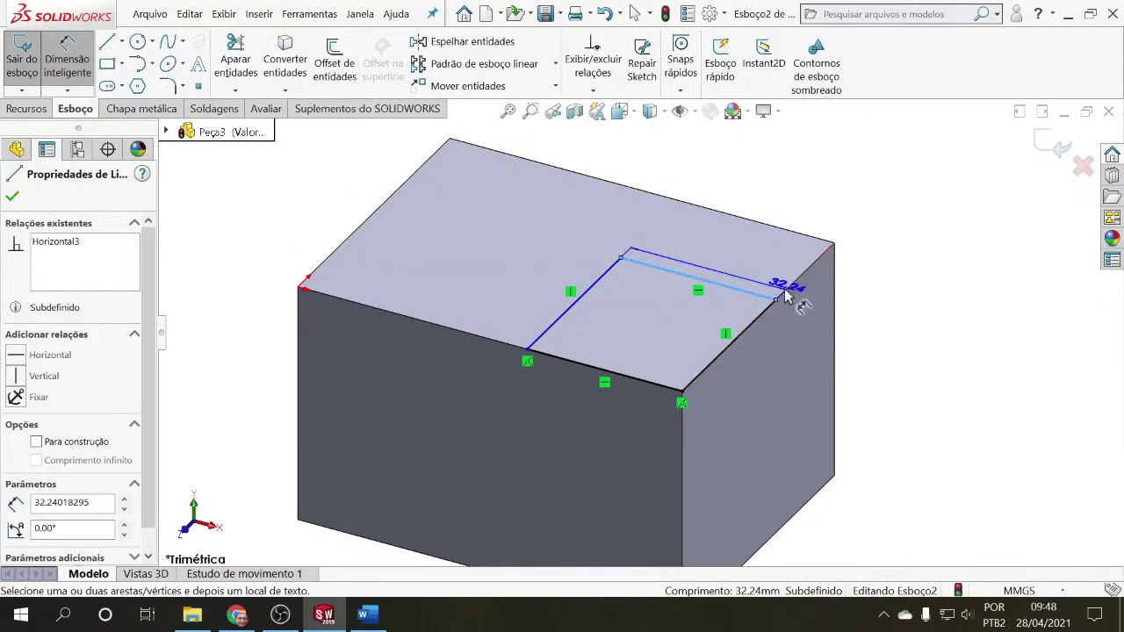
{"action": "key", "text": "Escape"}
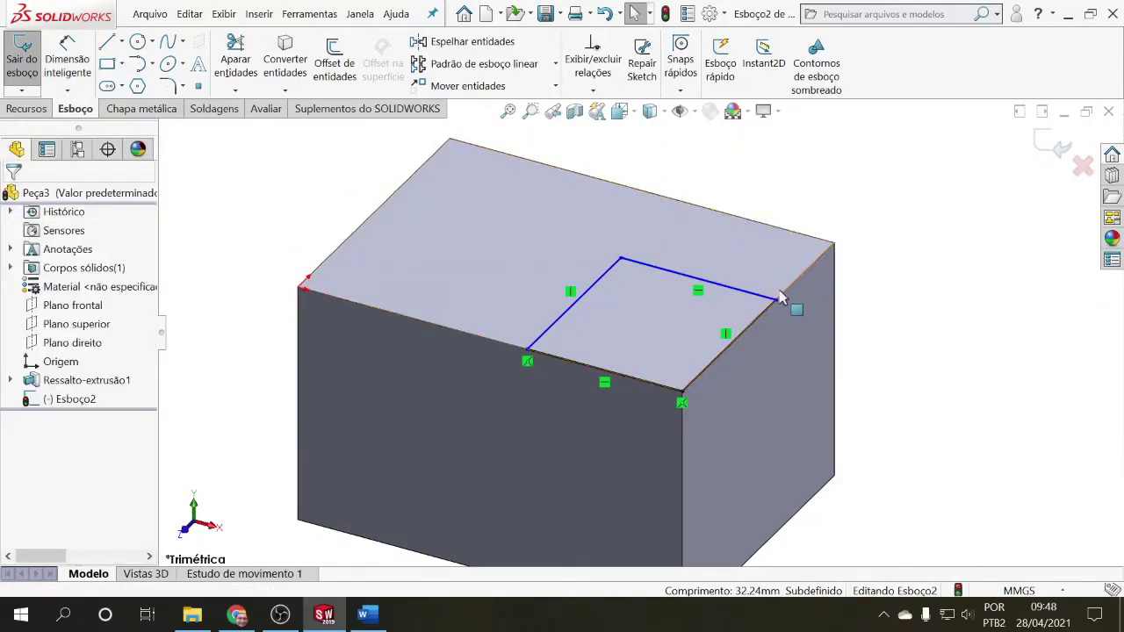
Draw a centerline about 23 mm long from the rectangle's back right corner to the block's back right vertex, and remove it.
{"action": "left_click", "coordinate": [66, 58]}
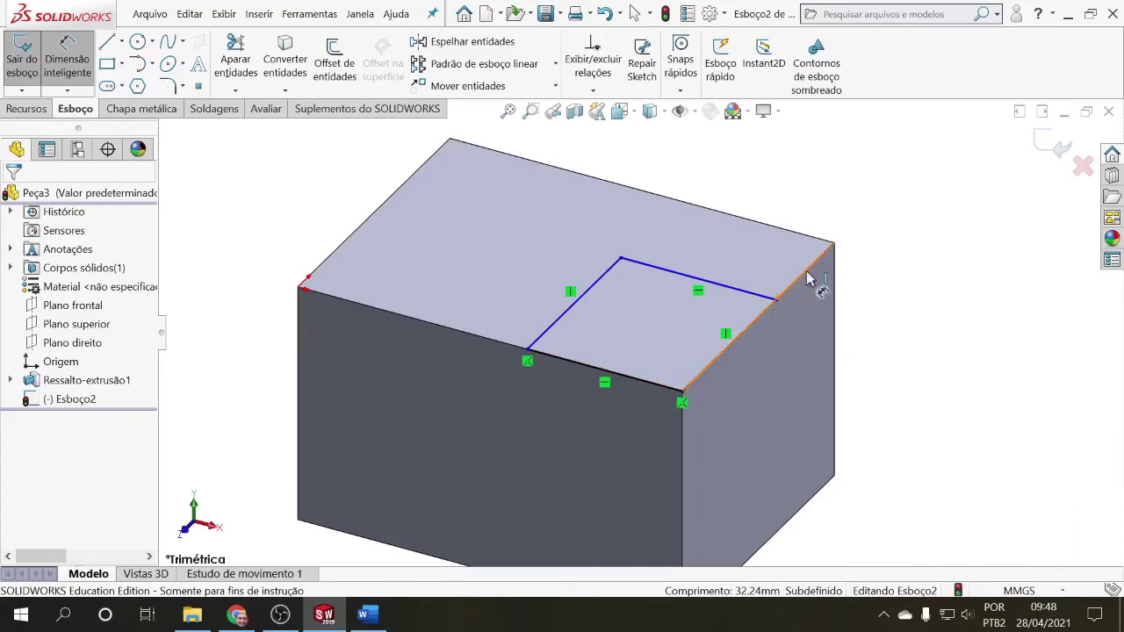
{"action": "left_click", "coordinate": [122, 41]}
{"action": "left_click", "coordinate": [149, 85]}
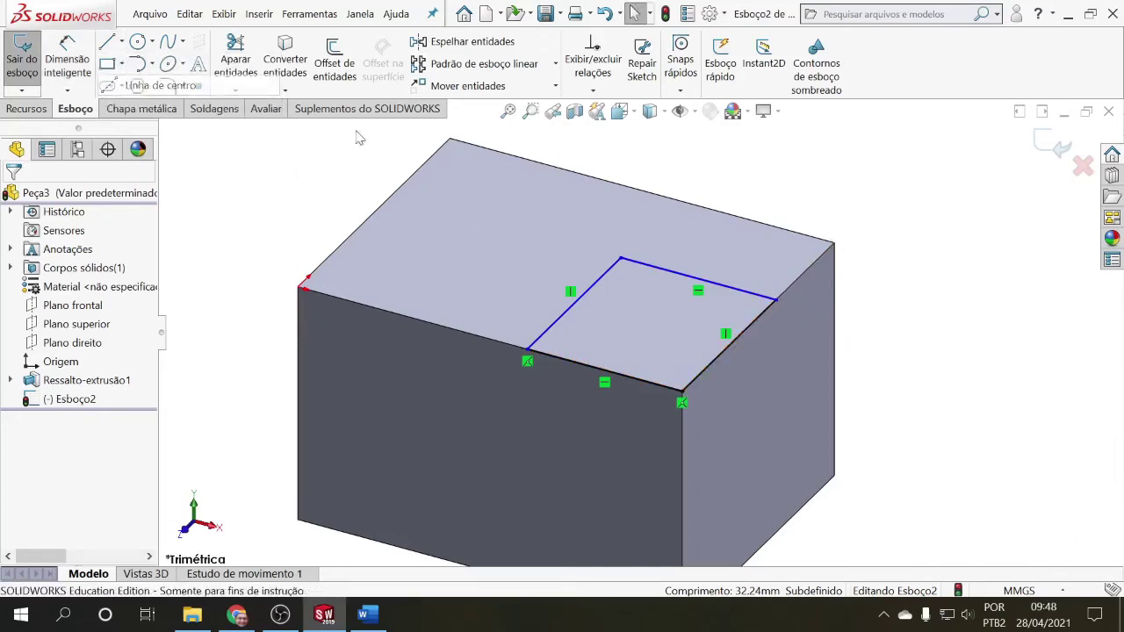
{"action": "left_click", "coordinate": [779, 299]}
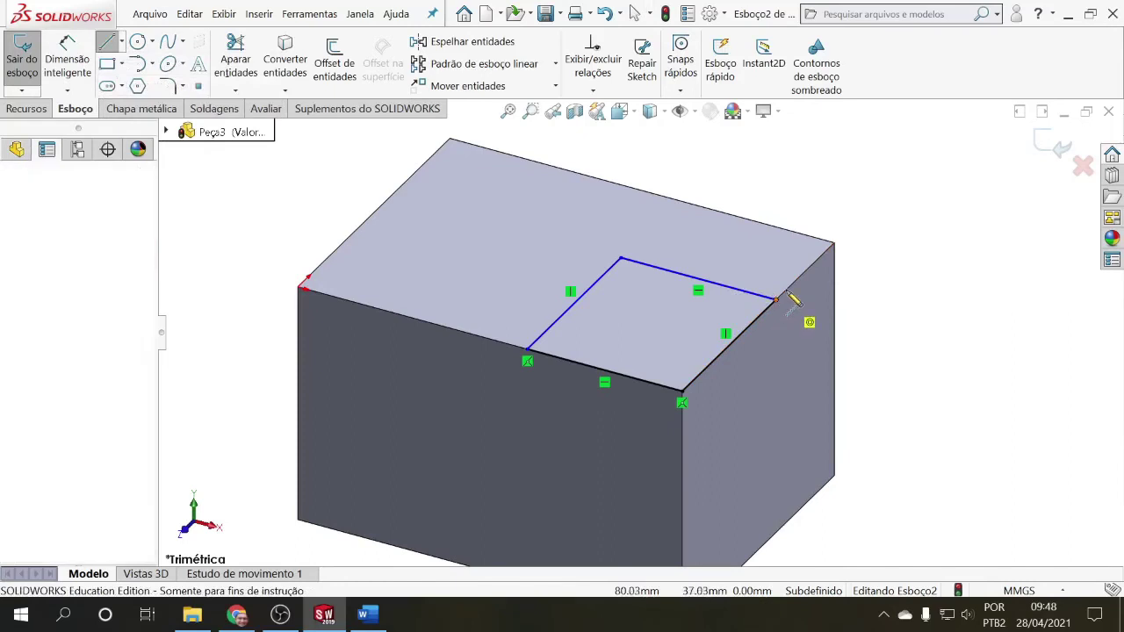
{"action": "left_click", "coordinate": [834, 246]}
{"action": "key", "text": "Escape"}
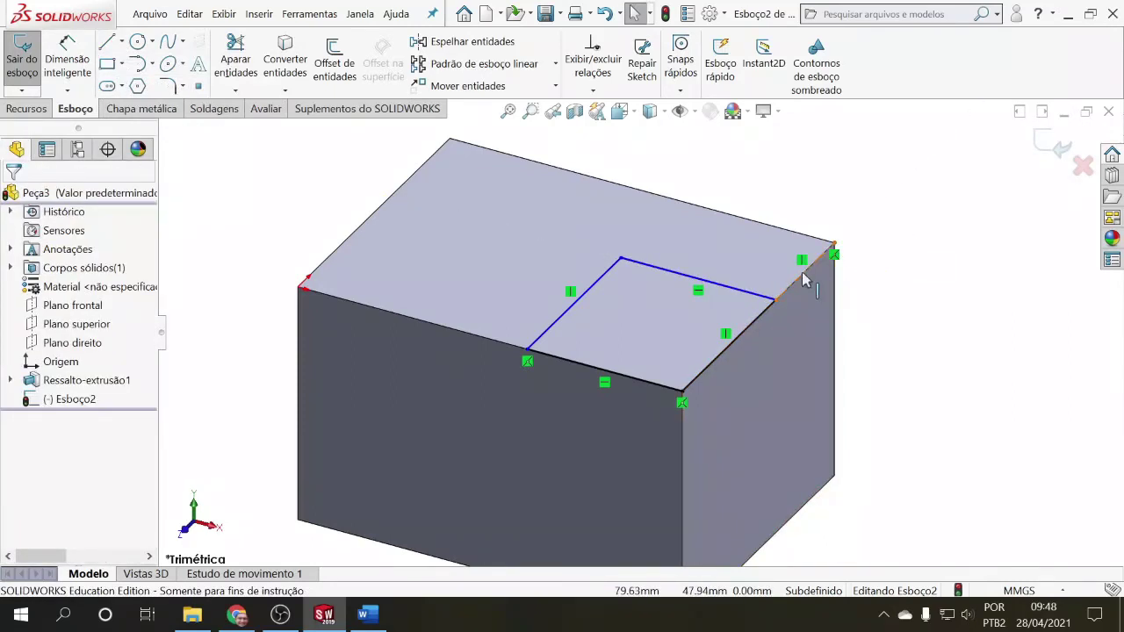
{"action": "left_click", "coordinate": [804, 272]}
{"action": "left_click", "coordinate": [851, 265]}
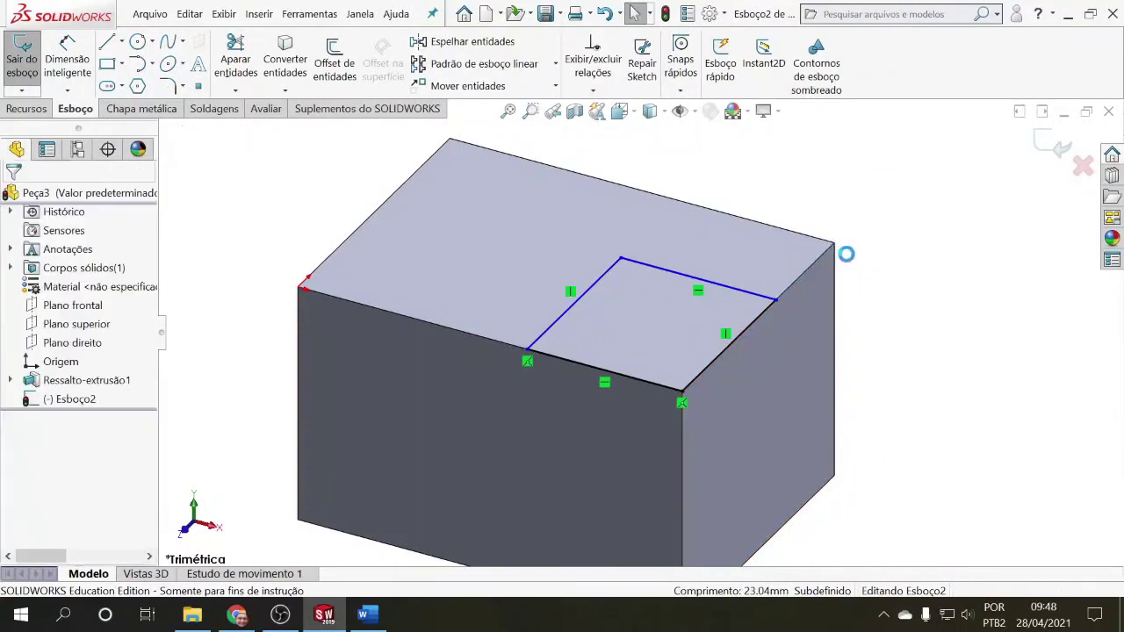
Dimension the distance between the rectangle's back edge and the block's back edge at 20 mm.
{"action": "left_click", "coordinate": [67, 70]}
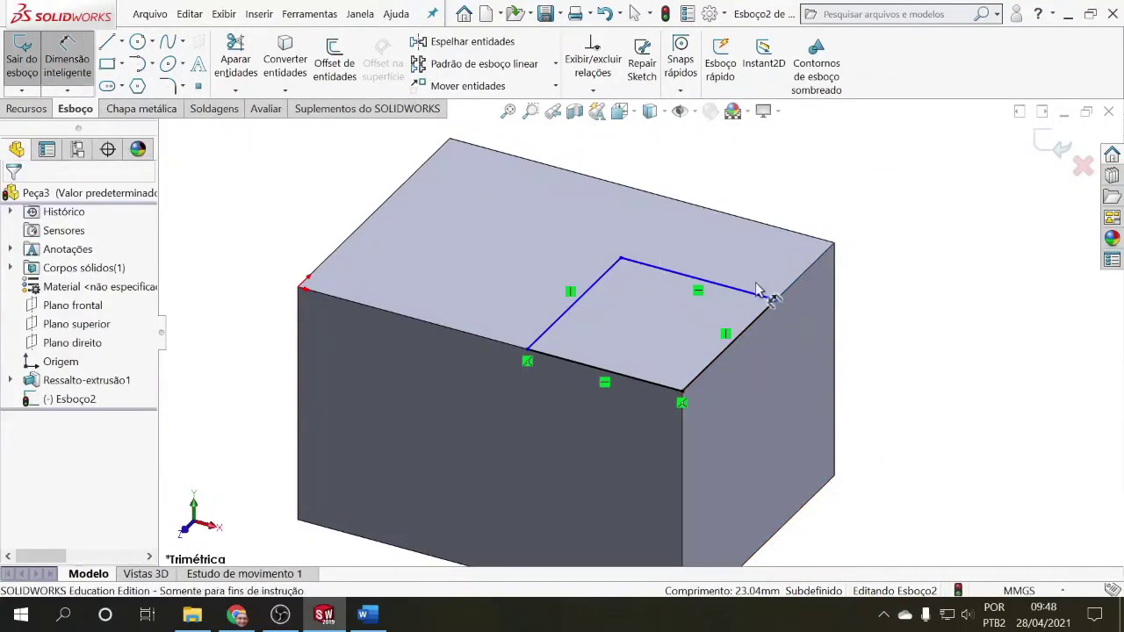
{"action": "left_click", "coordinate": [725, 292]}
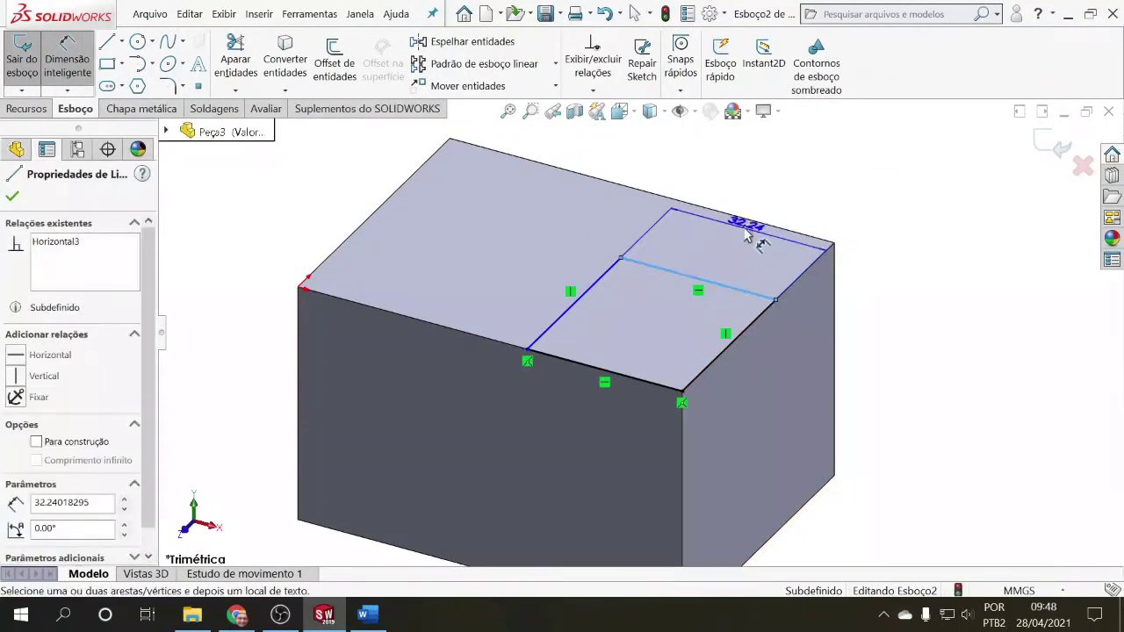
{"action": "left_click", "coordinate": [768, 230]}
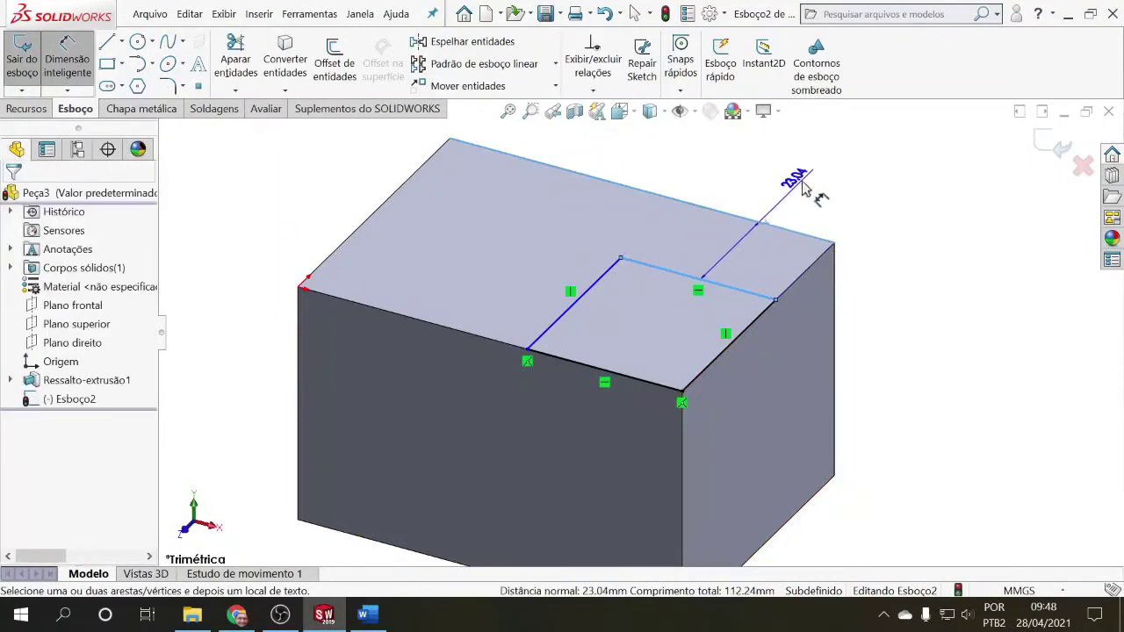
{"action": "left_click", "coordinate": [889, 304]}
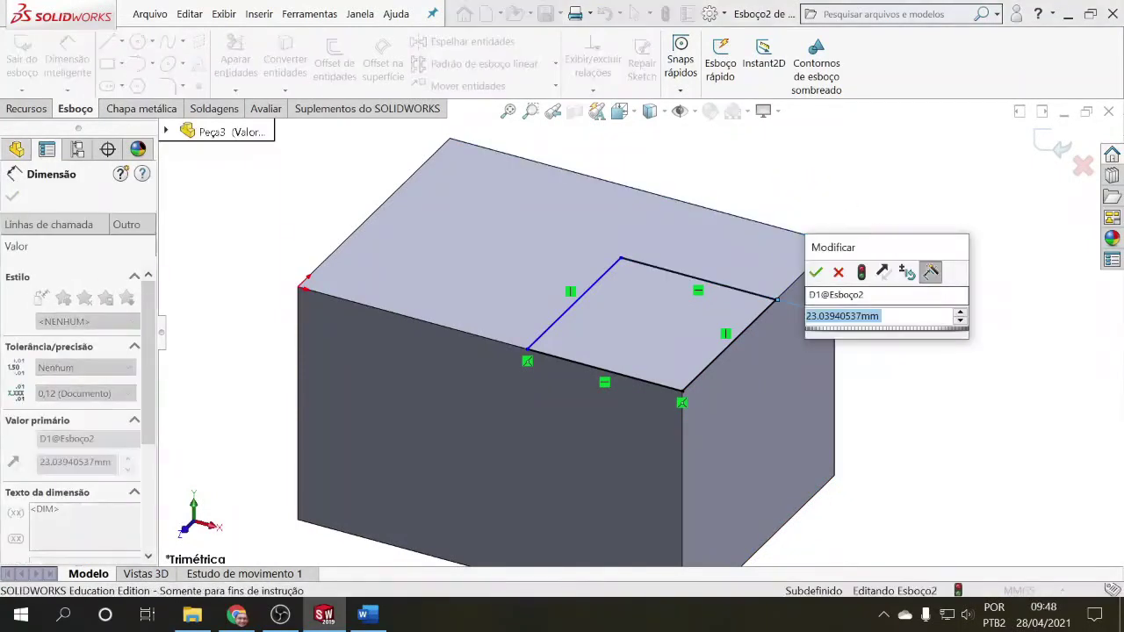
{"action": "type", "text": "20"}
{"action": "key", "text": "Return"}
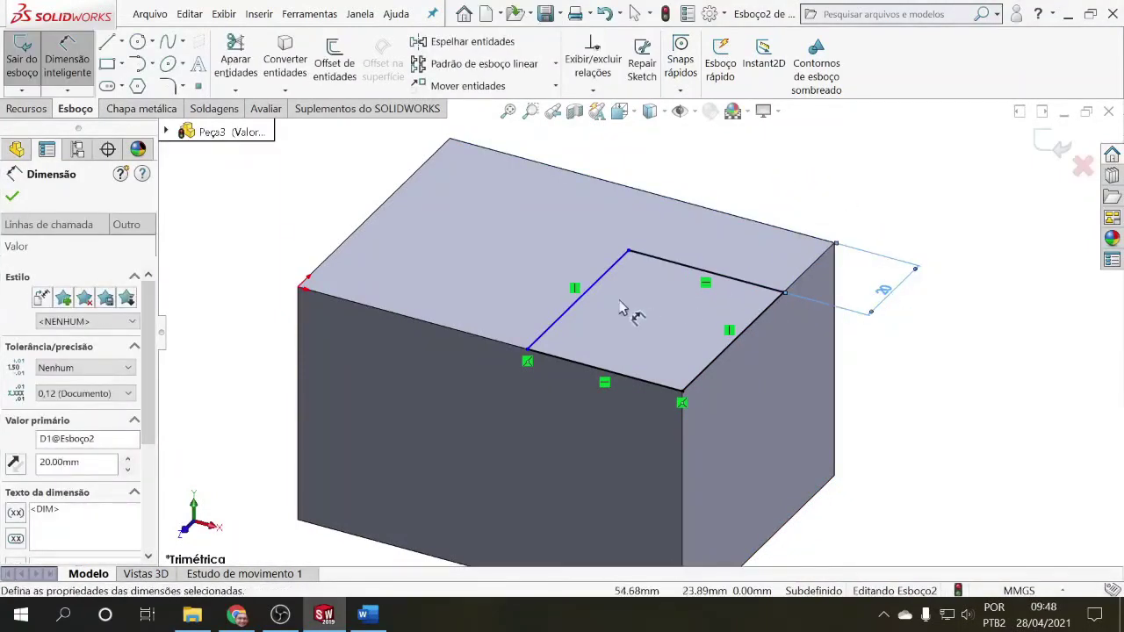
{"action": "key", "text": "Escape"}
Dimension the rectangle's front edge at 30 mm and place the dimension behind the rectangle.
{"action": "left_click", "coordinate": [67, 61]}
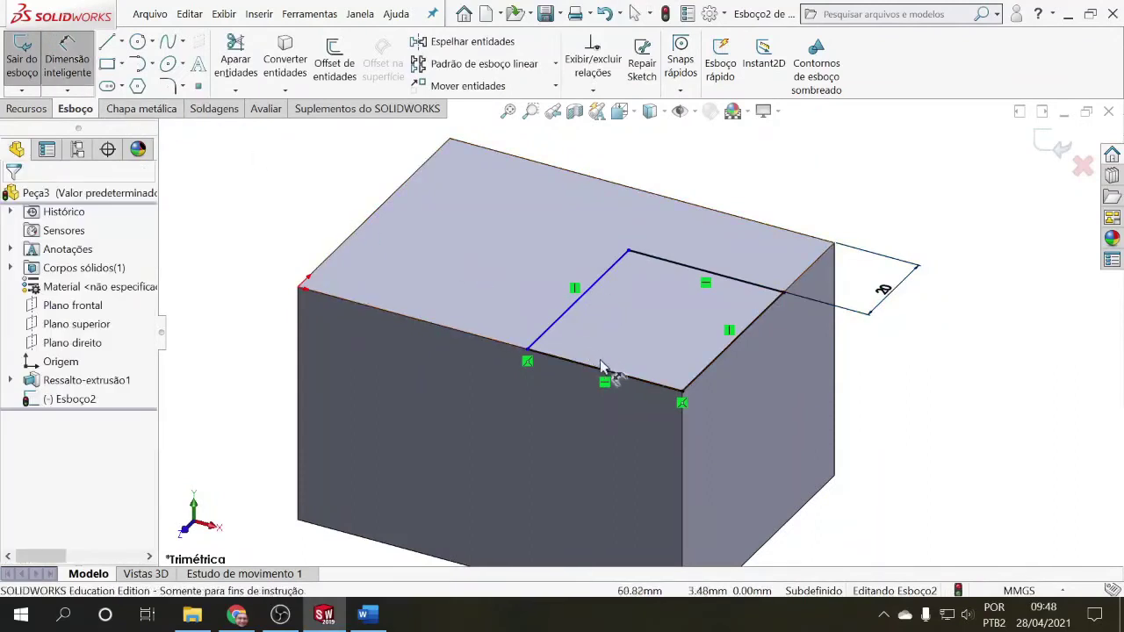
{"action": "left_click", "coordinate": [583, 373]}
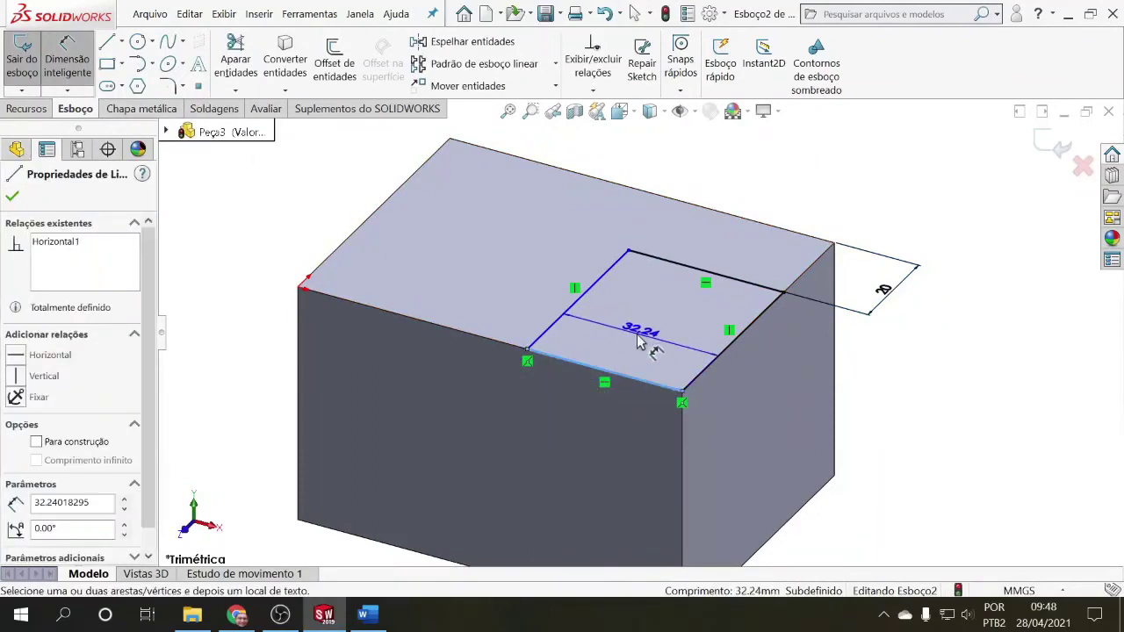
{"action": "left_click", "coordinate": [648, 343]}
{"action": "type", "text": "30"}
{"action": "key", "text": "Return"}
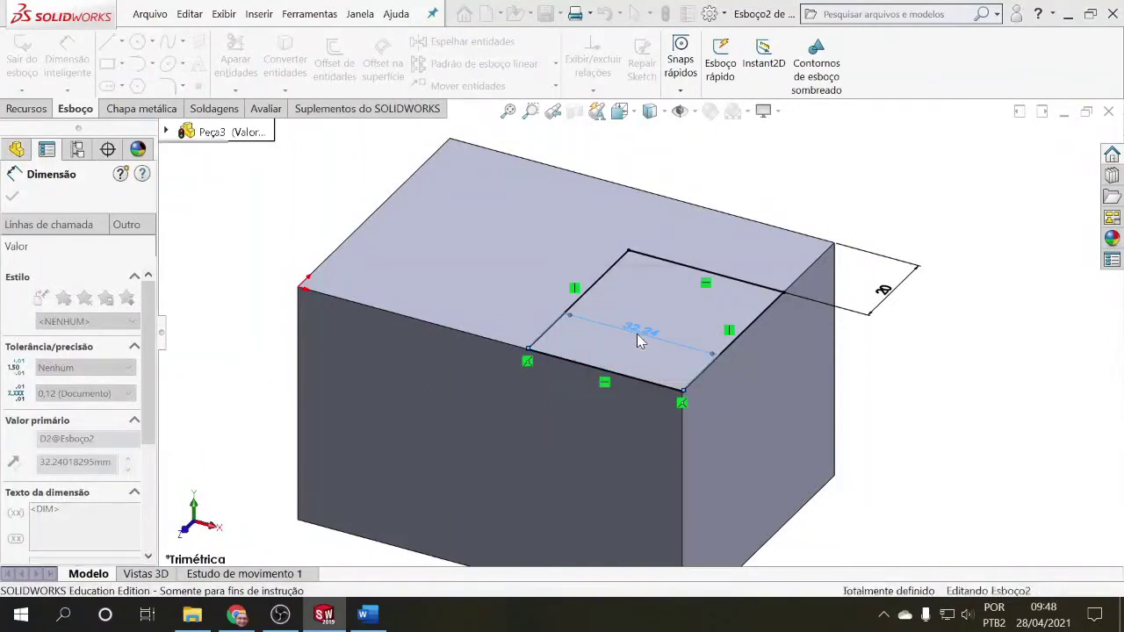
{"action": "key", "text": "Escape"}
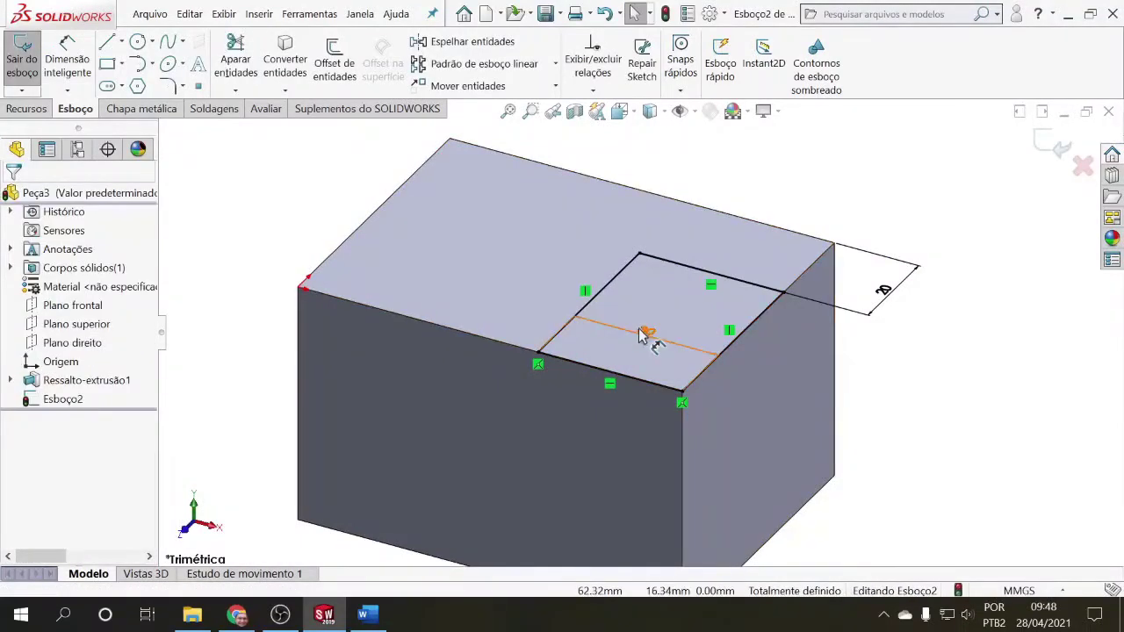
{"action": "left_click_drag", "start_coordinate": [647, 331], "coordinate": [721, 242]}
{"action": "key", "text": "Escape"}
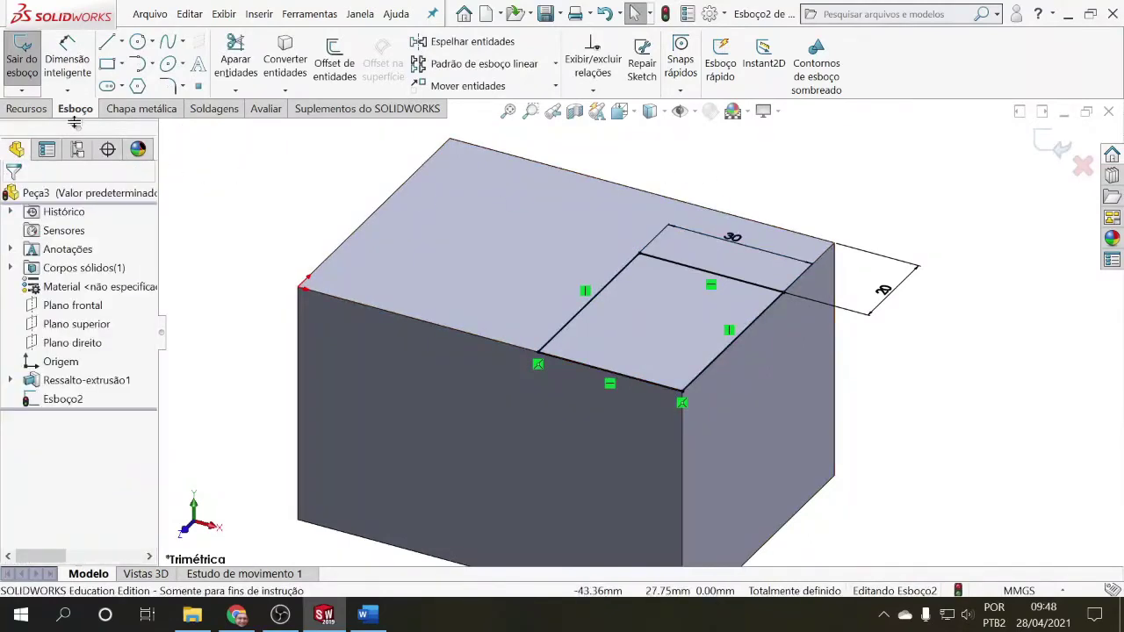
Extrude the rectangle upward as a 50 mm blind boss, and undo it to return to the sketch.
{"action": "left_click", "coordinate": [28, 109]}
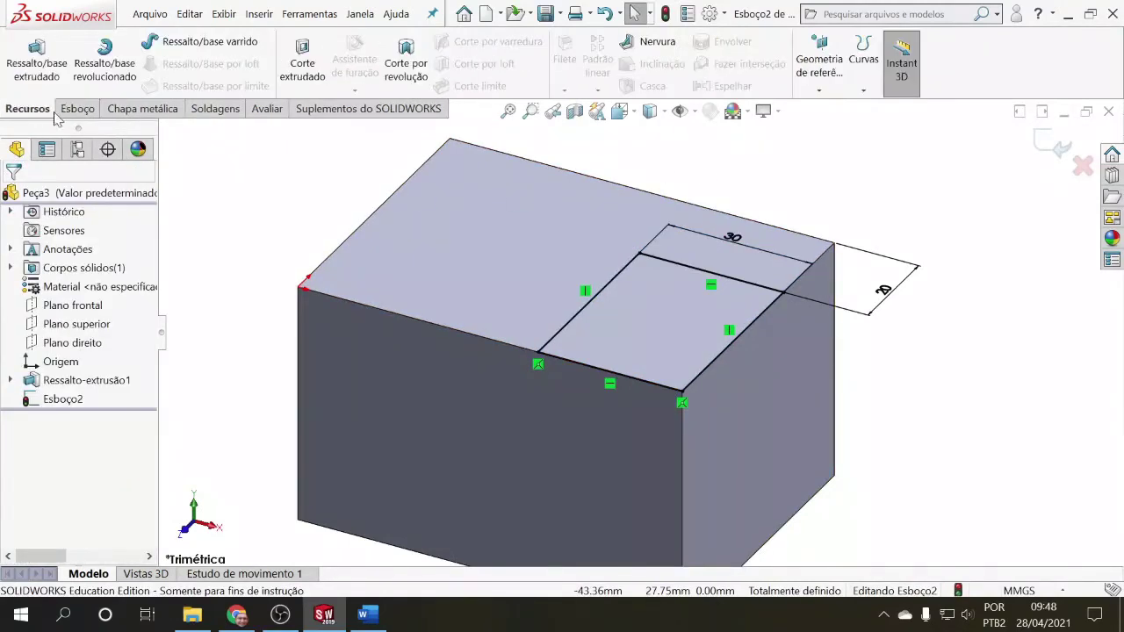
{"action": "left_click", "coordinate": [37, 70]}
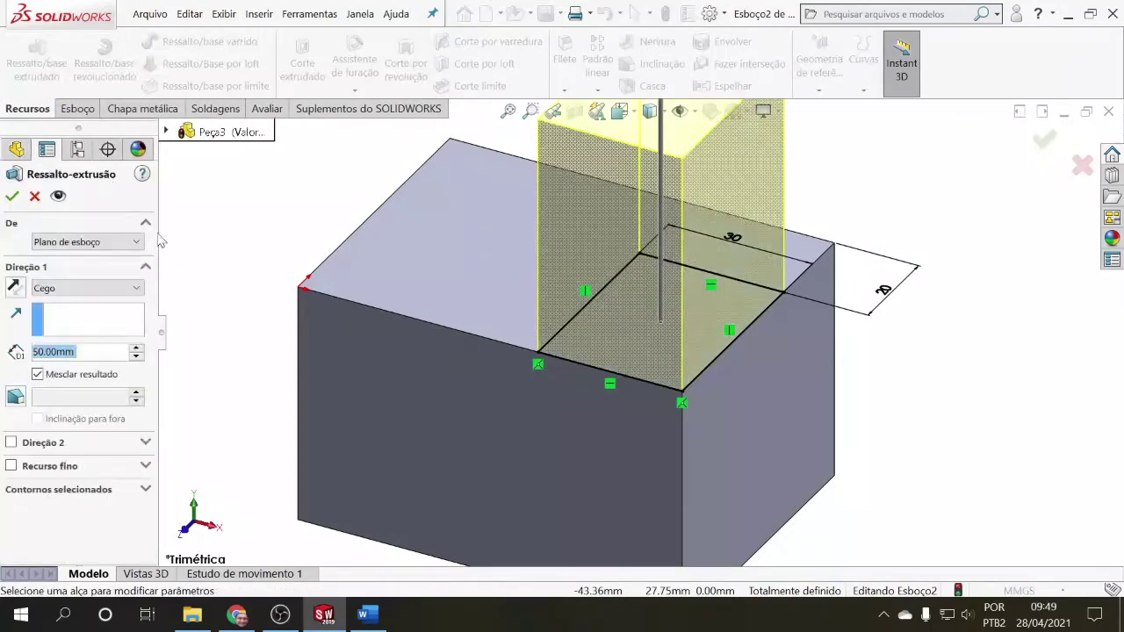
{"action": "left_click", "coordinate": [14, 198]}
{"action": "mouse_move", "coordinate": [322, 301]}
{"action": "middle_mouse_down"}
{"action": "mouse_move", "coordinate": [434, 340]}
{"action": "mouse_move", "coordinate": [321, 293]}
{"action": "middle_mouse_up"}
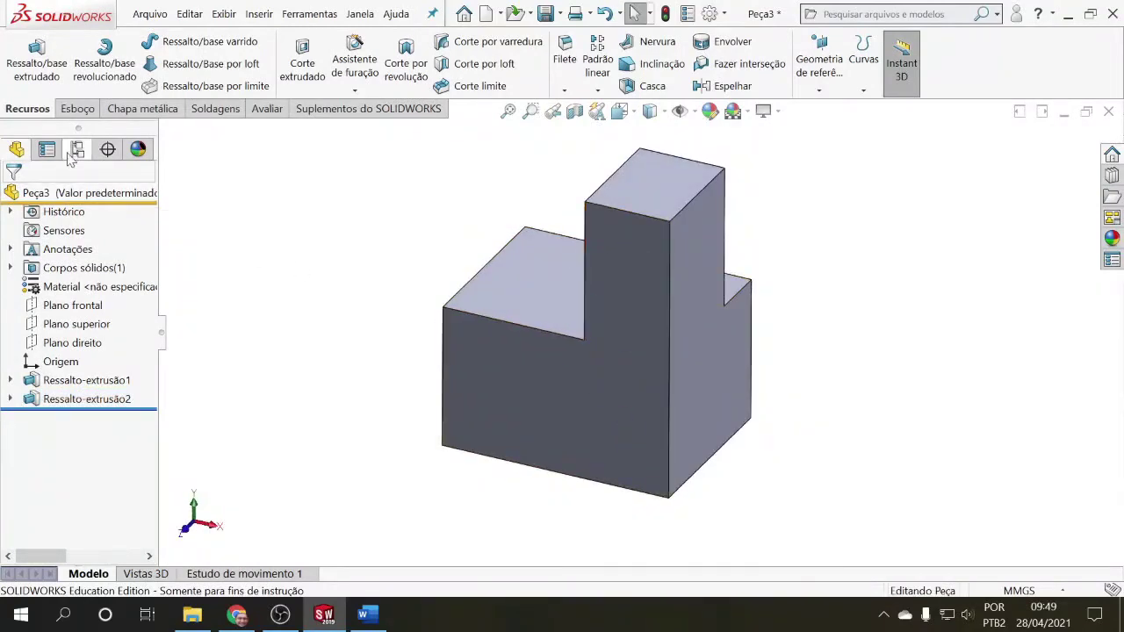
{"action": "double_click", "coordinate": [69, 397]}
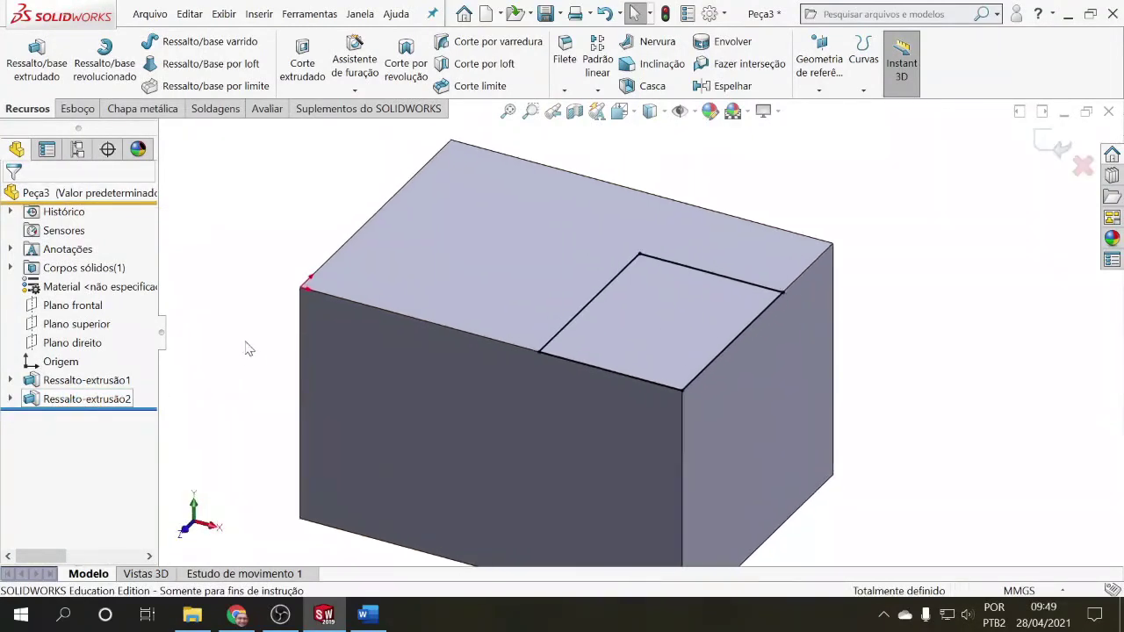
{"action": "scroll", "coordinate": [295, 302], "scroll_direction": "up", "scroll_amount": 1}
Cut the 30 mm wide rectangle down into the block as a blind extruded cut with a depth of 20 mm.
{"action": "left_click", "coordinate": [26, 109]}
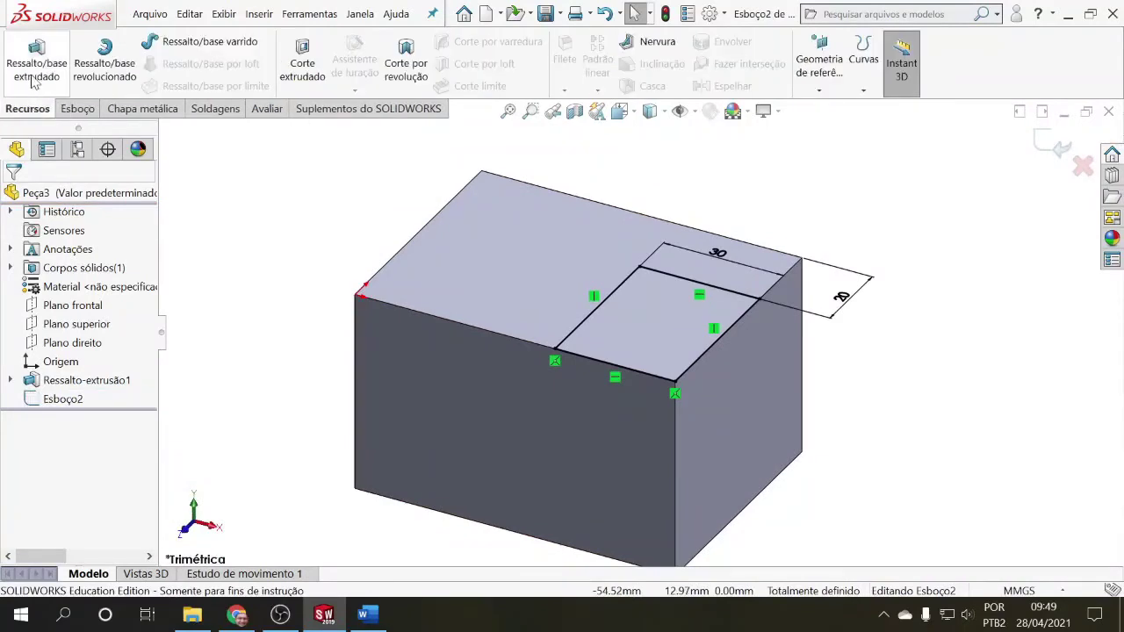
{"action": "left_click", "coordinate": [298, 74]}
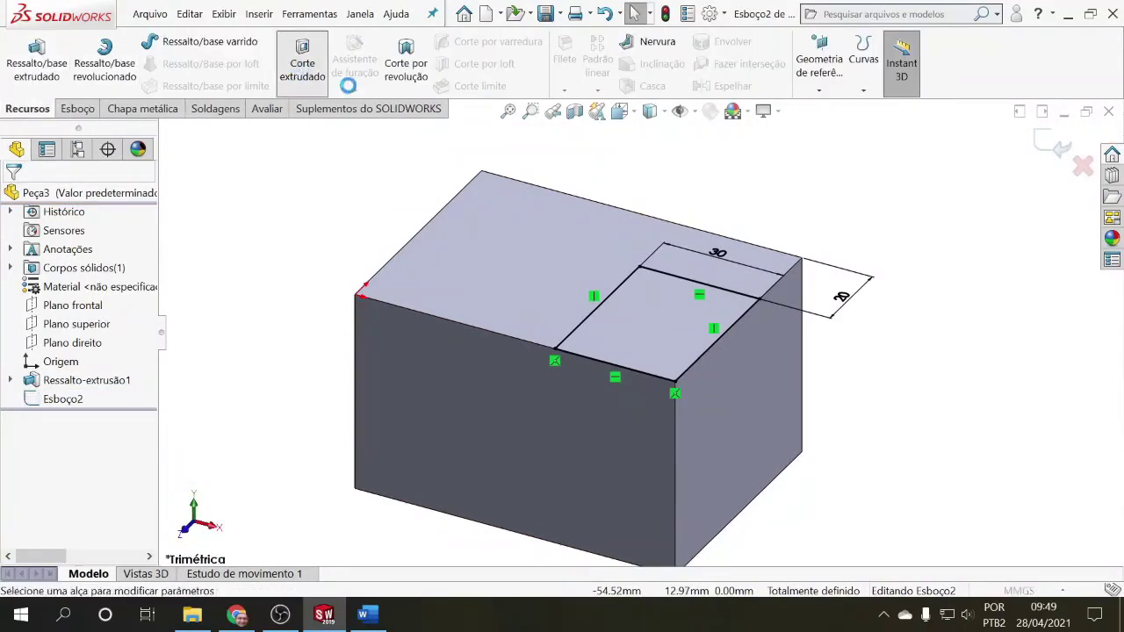
{"action": "scroll", "coordinate": [721, 314], "scroll_direction": "up", "scroll_amount": 2}
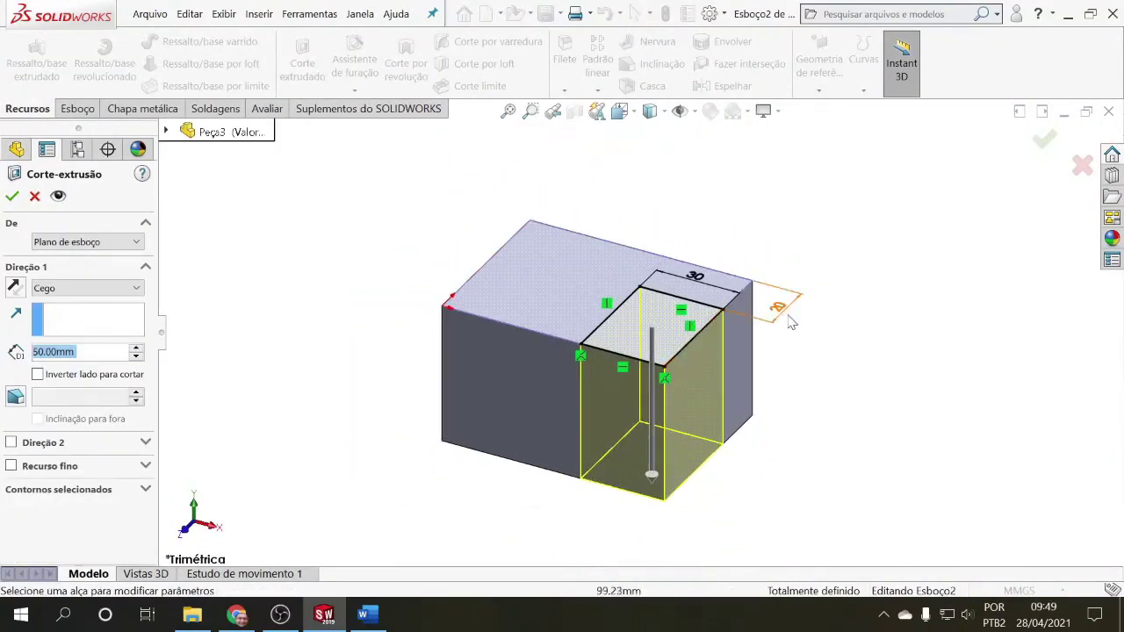
{"action": "scroll", "coordinate": [805, 326], "scroll_direction": "down", "scroll_amount": 2}
{"action": "scroll", "coordinate": [808, 326], "scroll_direction": "up", "scroll_amount": 2}
{"action": "scroll", "coordinate": [781, 319], "scroll_direction": "down", "scroll_amount": 1}
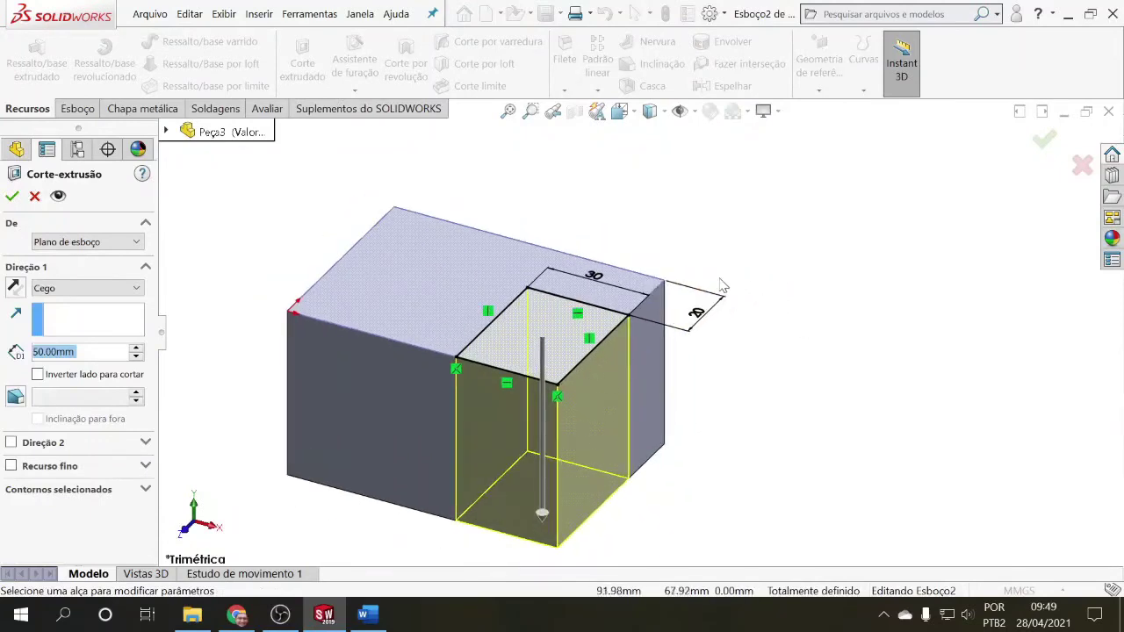
{"action": "scroll", "coordinate": [721, 285], "scroll_direction": "up", "scroll_amount": 1}
{"action": "left_click", "coordinate": [134, 290]}
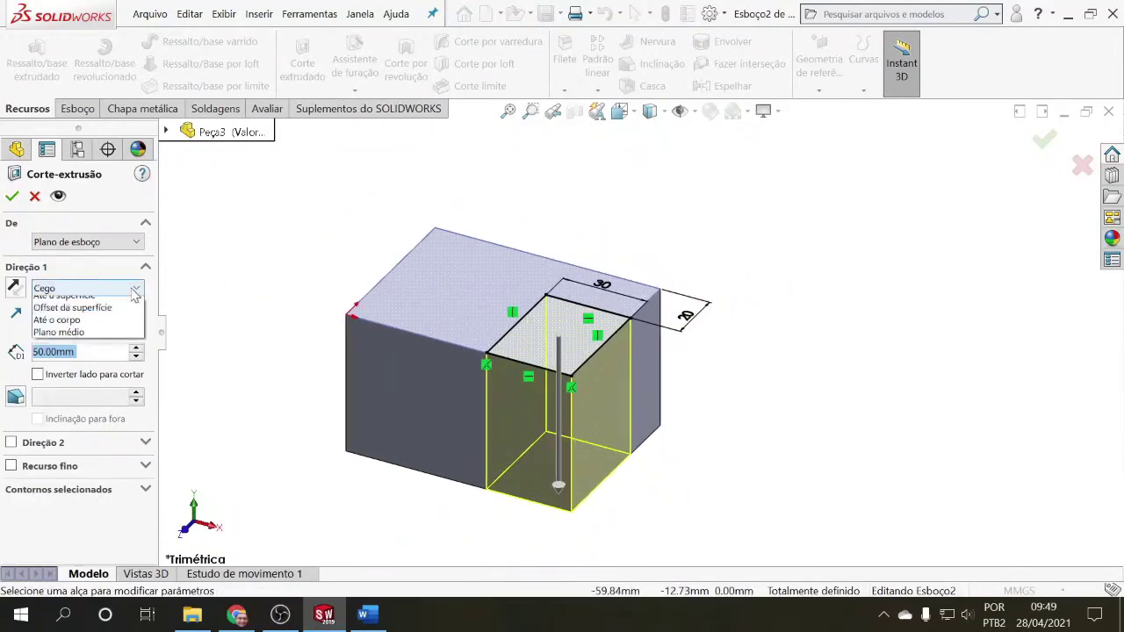
{"action": "left_click", "coordinate": [112, 304]}
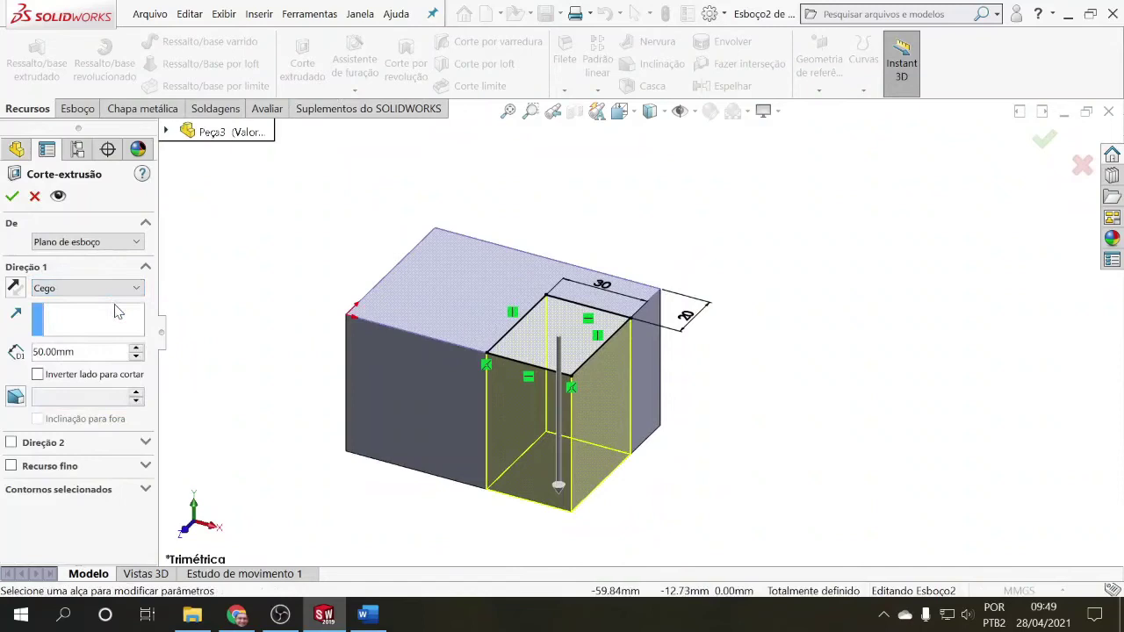
{"action": "left_click", "coordinate": [136, 356]}
{"action": "left_click", "coordinate": [136, 355]}
{"action": "left_click", "coordinate": [136, 356]}
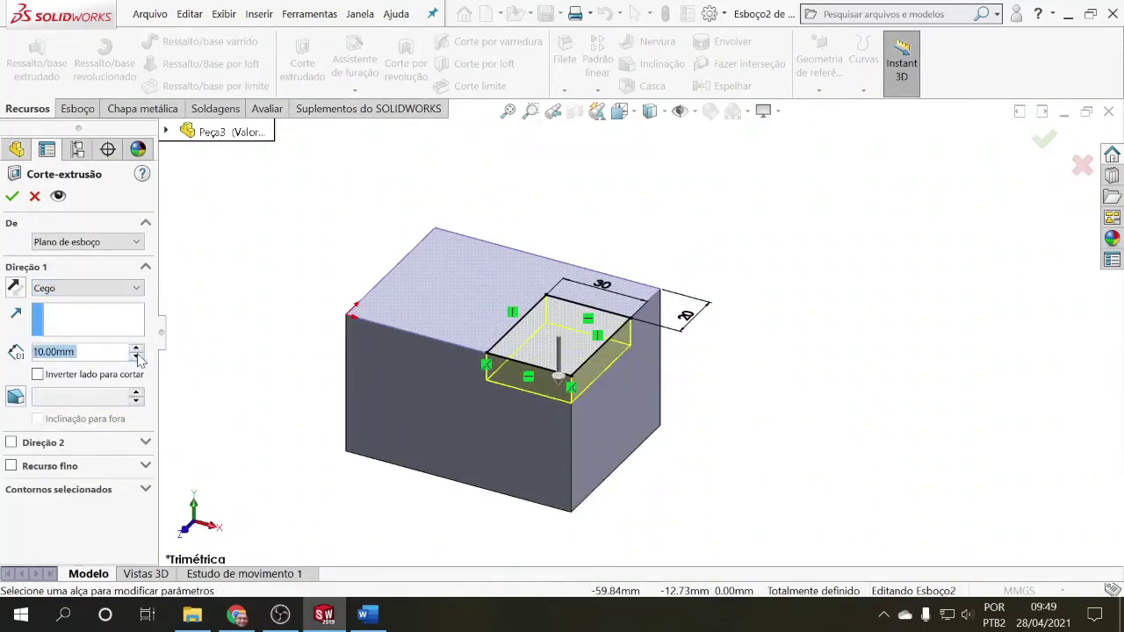
{"action": "left_click", "coordinate": [13, 197]}
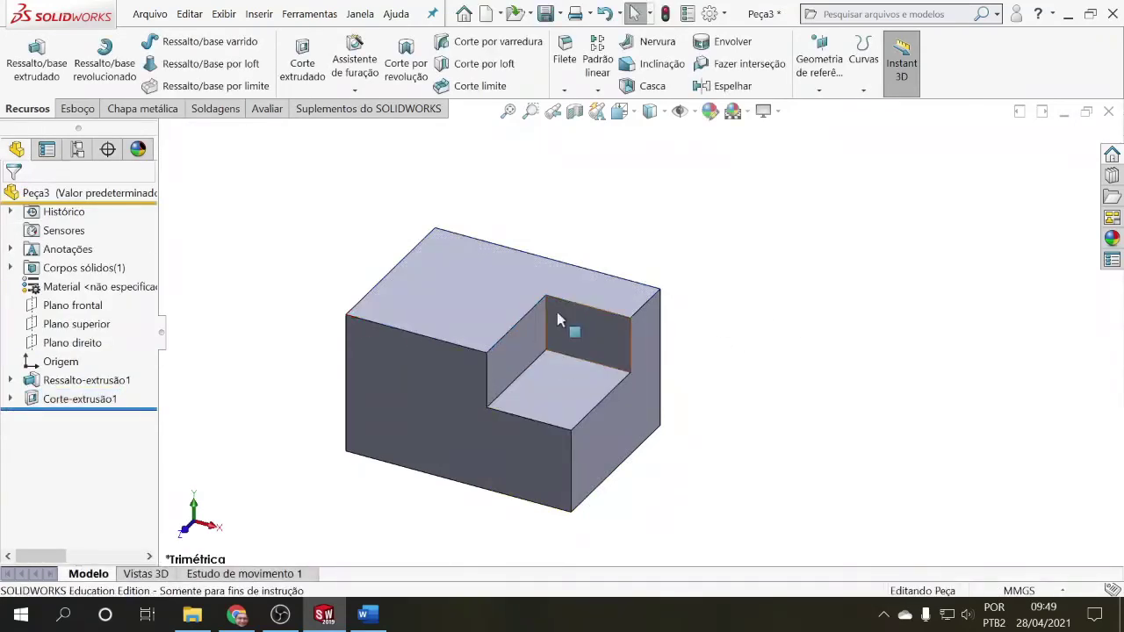
Examine the base extrusion and the extruded cut in the feature tree, together with the sketch each one is built on.
{"action": "left_click", "coordinate": [77, 381]}
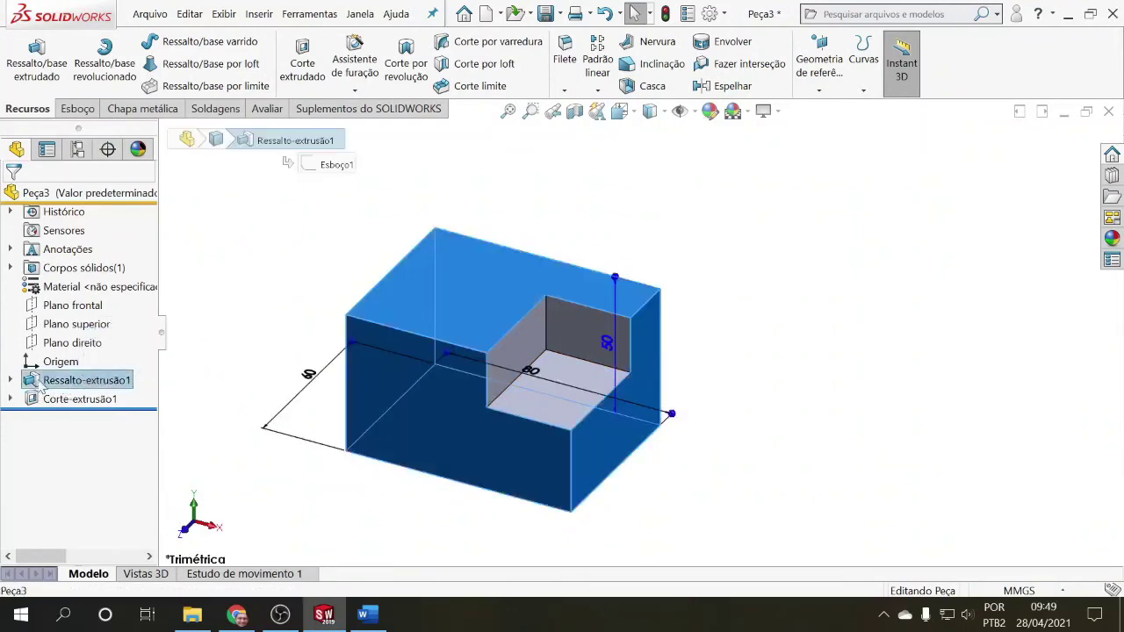
{"action": "left_click", "coordinate": [10, 380]}
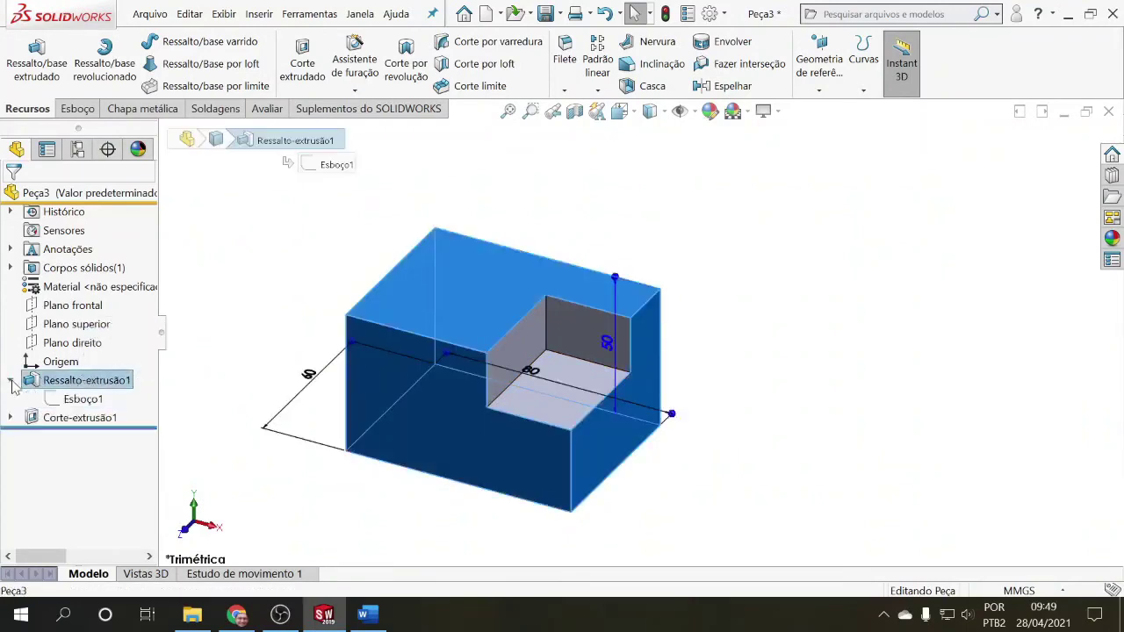
{"action": "left_click", "coordinate": [84, 400]}
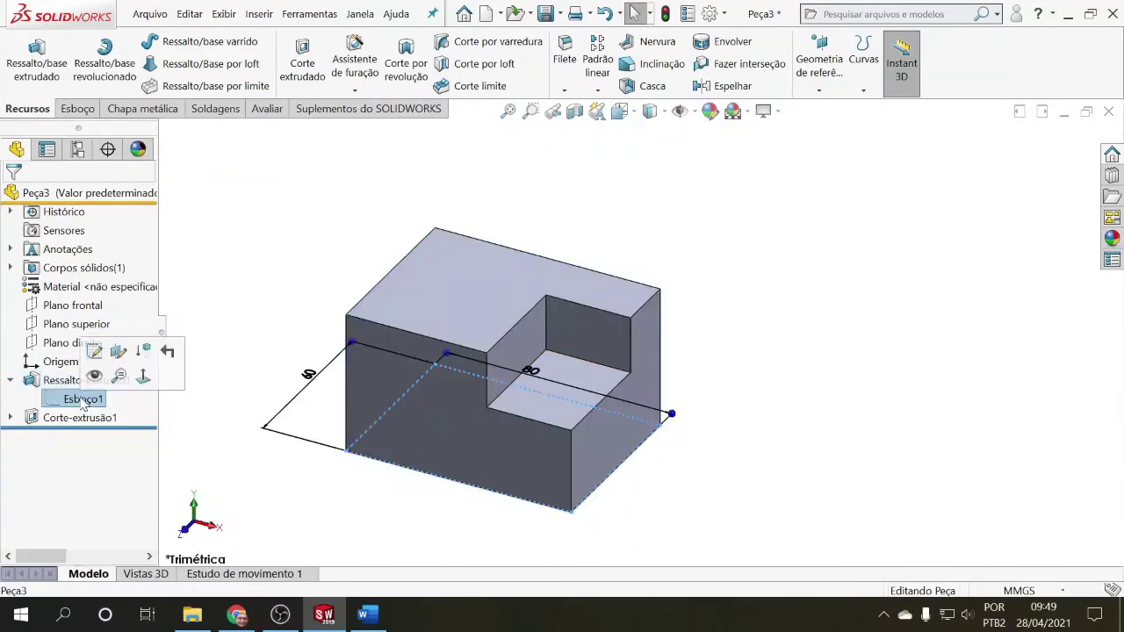
{"action": "left_click", "coordinate": [10, 380]}
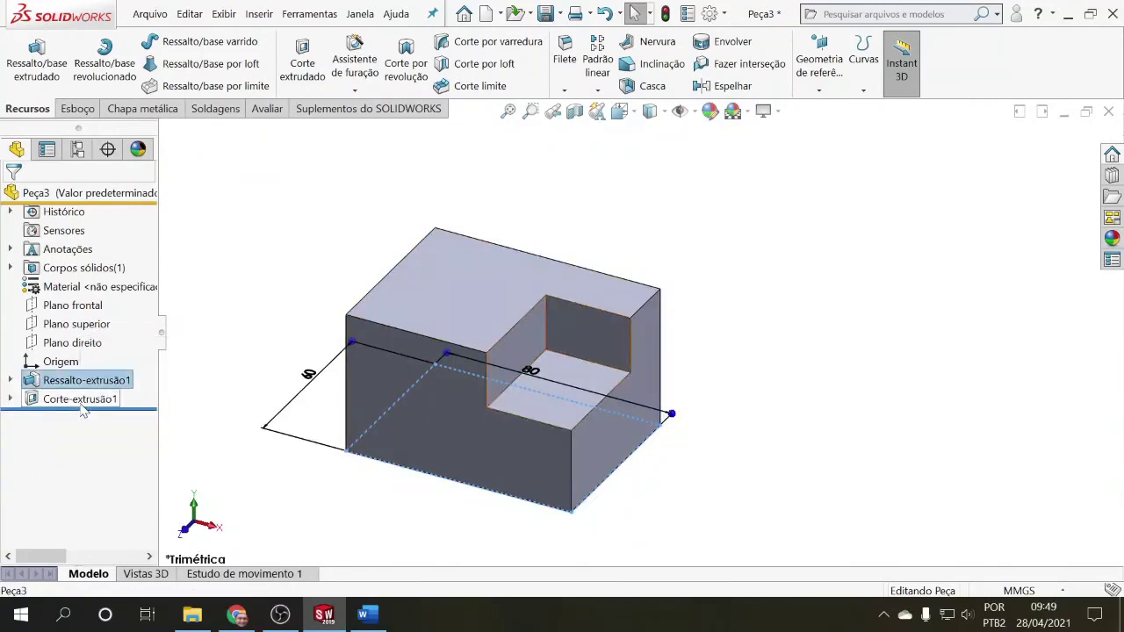
{"action": "left_click", "coordinate": [49, 403]}
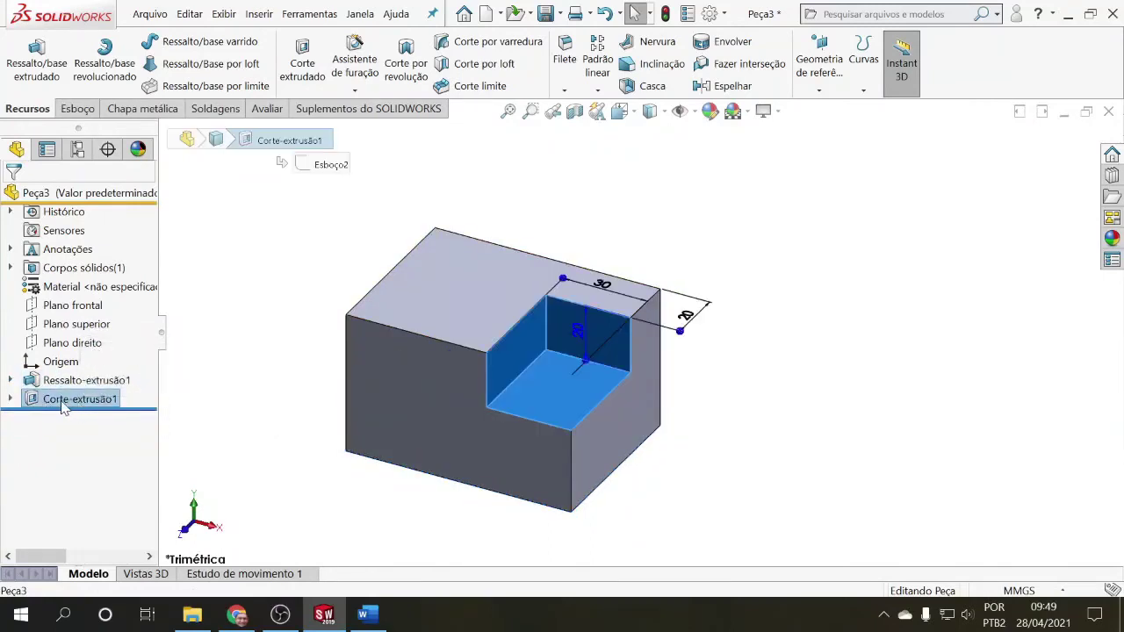
{"action": "left_click", "coordinate": [10, 399]}
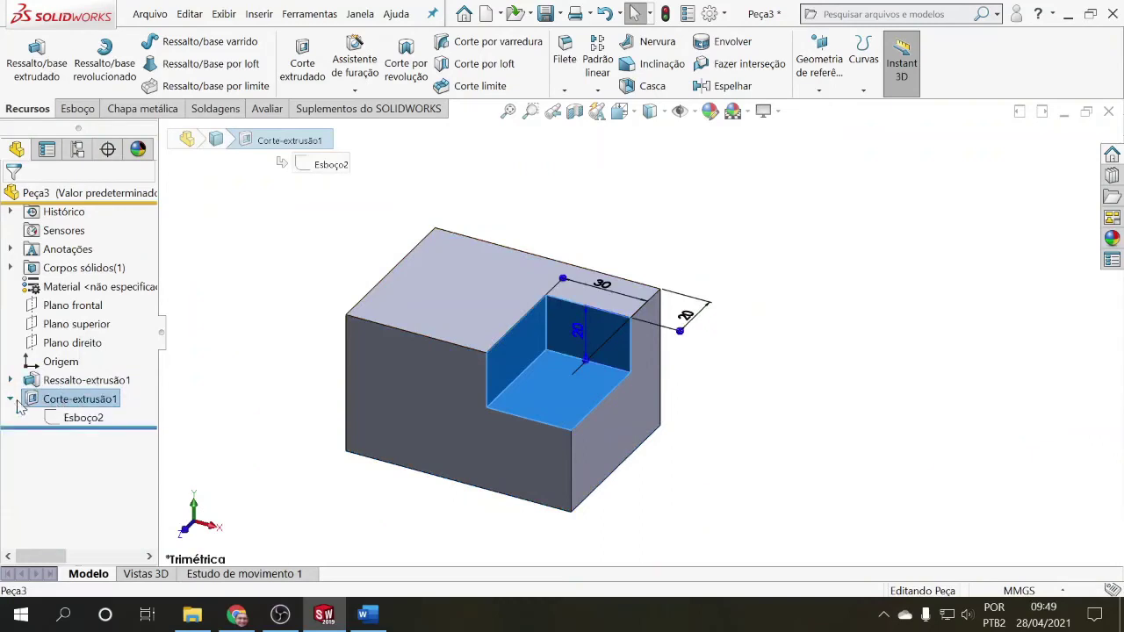
{"action": "left_click", "coordinate": [81, 418]}
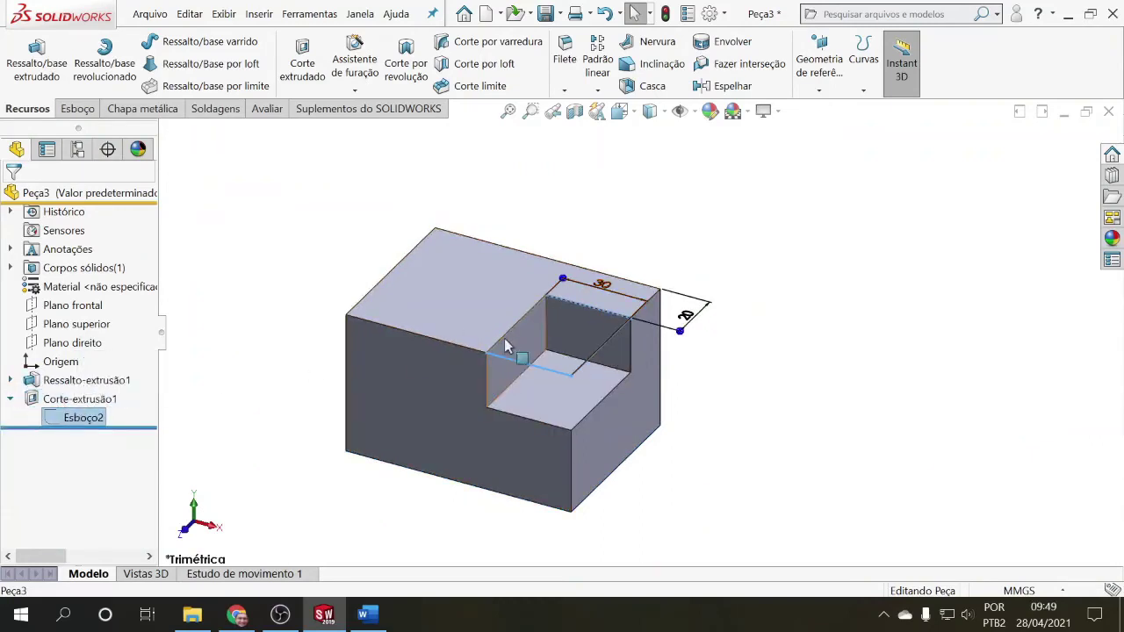
{"action": "left_click", "coordinate": [266, 406]}
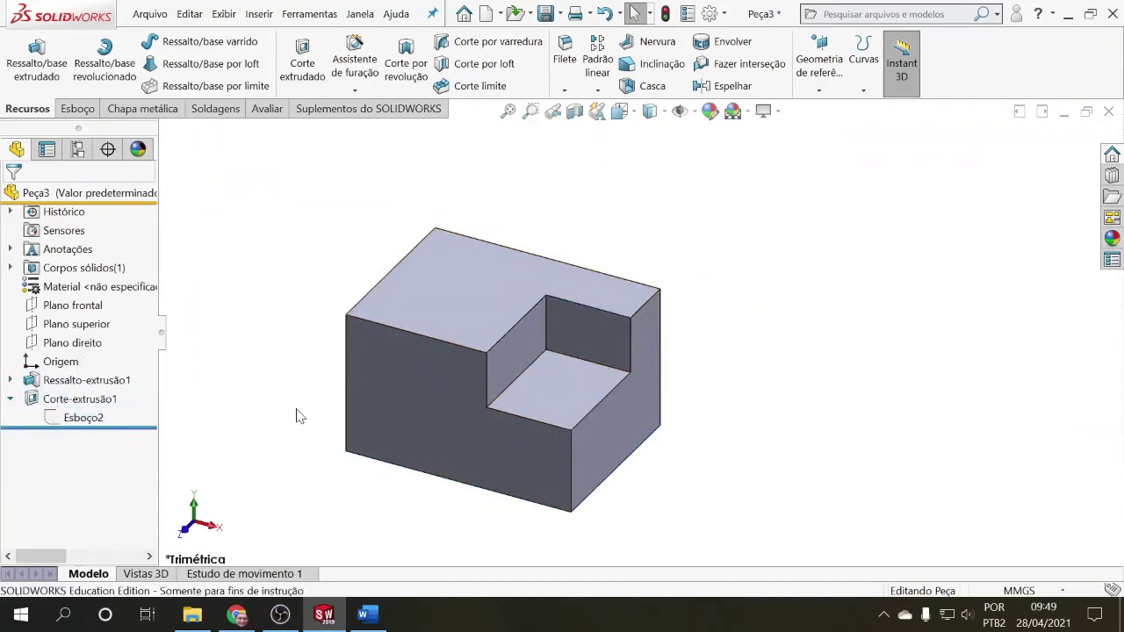
Edit the notch's extruded cut and set its blind depth to 60 mm.
{"action": "left_click", "coordinate": [10, 399]}
{"action": "left_click", "coordinate": [57, 400]}
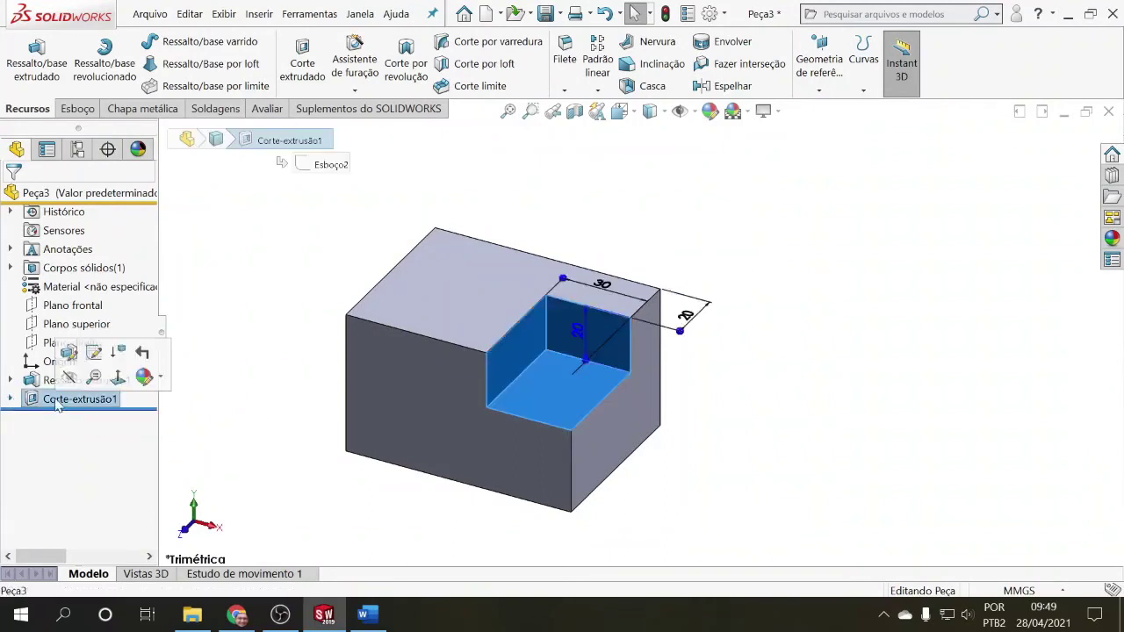
{"action": "left_click", "coordinate": [69, 354]}
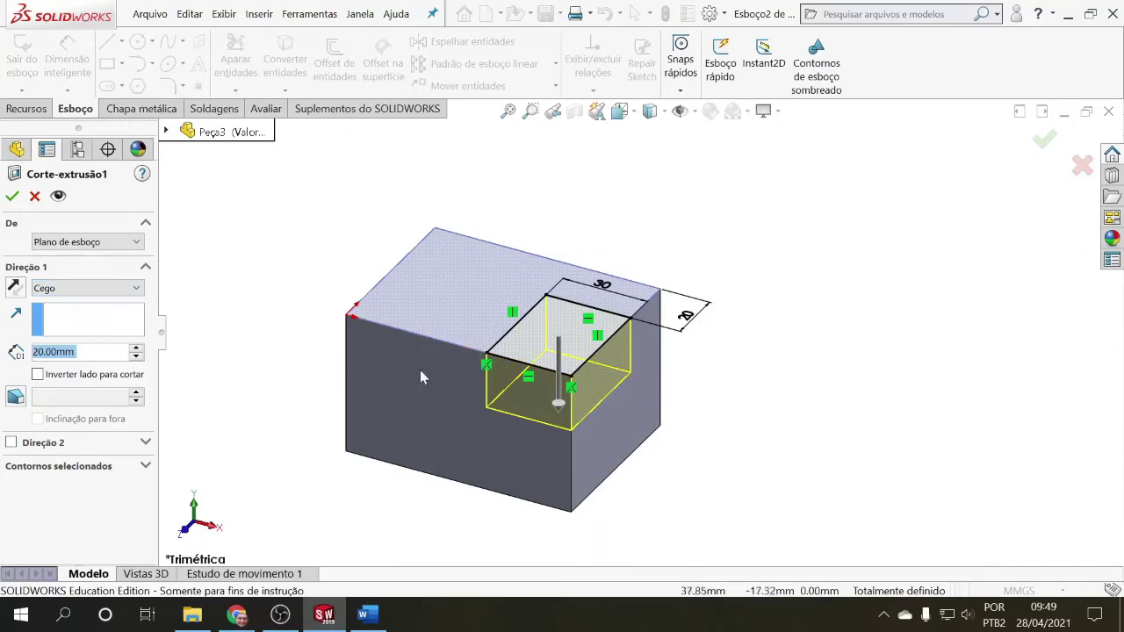
{"action": "left_click", "coordinate": [136, 348]}
{"action": "left_click", "coordinate": [136, 348]}
{"action": "left_click", "coordinate": [136, 348]}
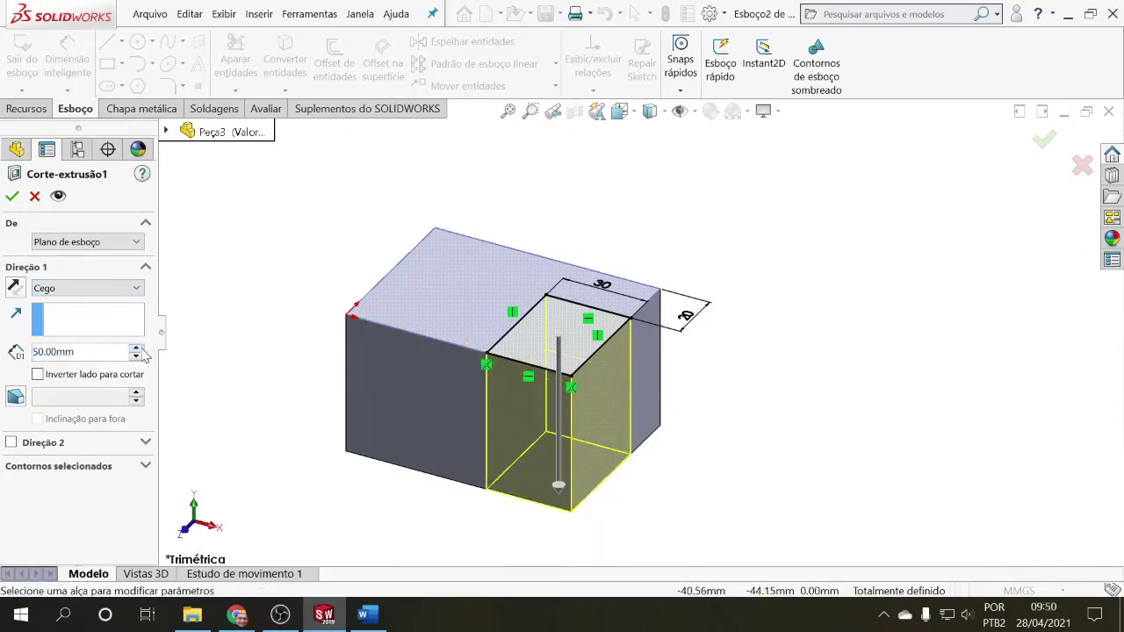
{"action": "left_click", "coordinate": [136, 348]}
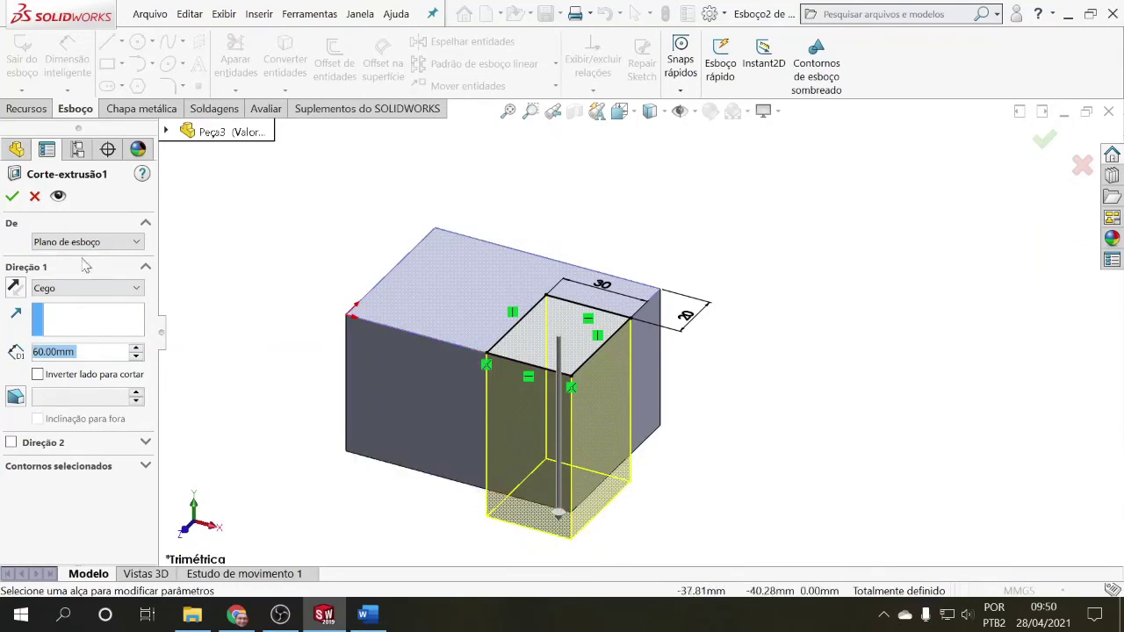
{"action": "left_click", "coordinate": [12, 197]}
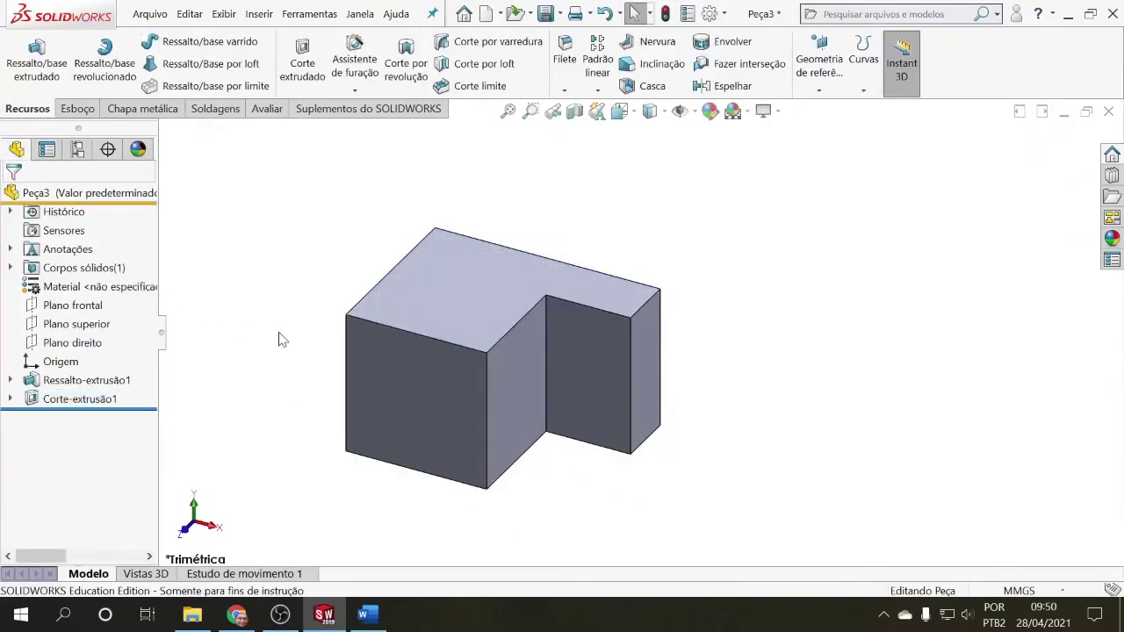
Check the cut's depth setting, the length of the block's outer vertical edge, and the cut's dimensions on the model.
{"action": "left_click", "coordinate": [97, 400]}
{"action": "left_click", "coordinate": [165, 349]}
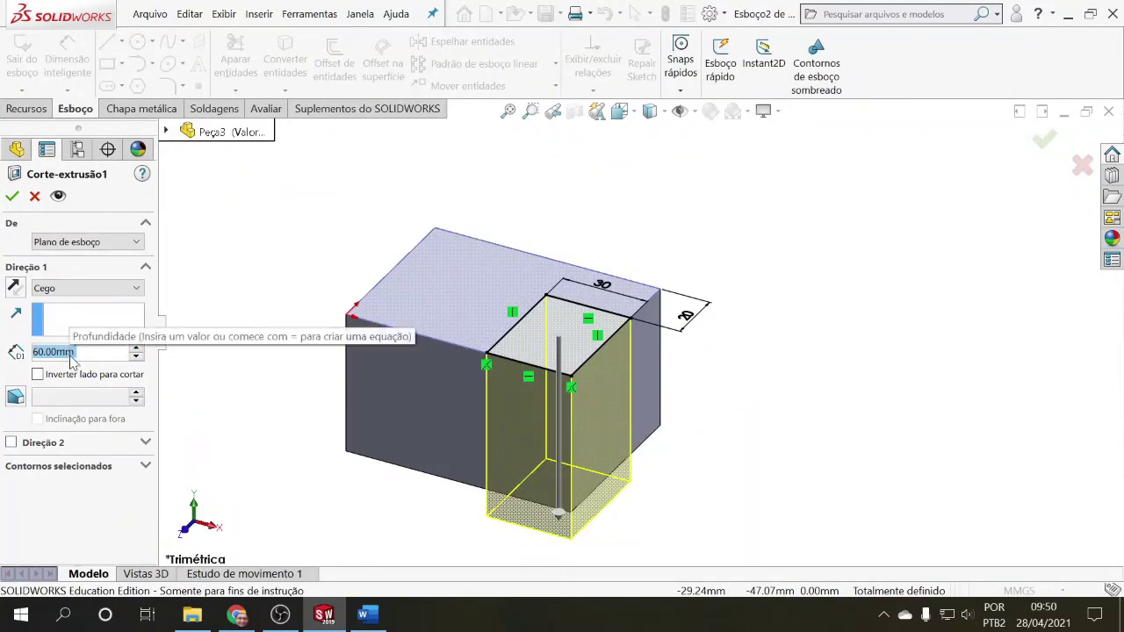
{"action": "left_click", "coordinate": [11, 196]}
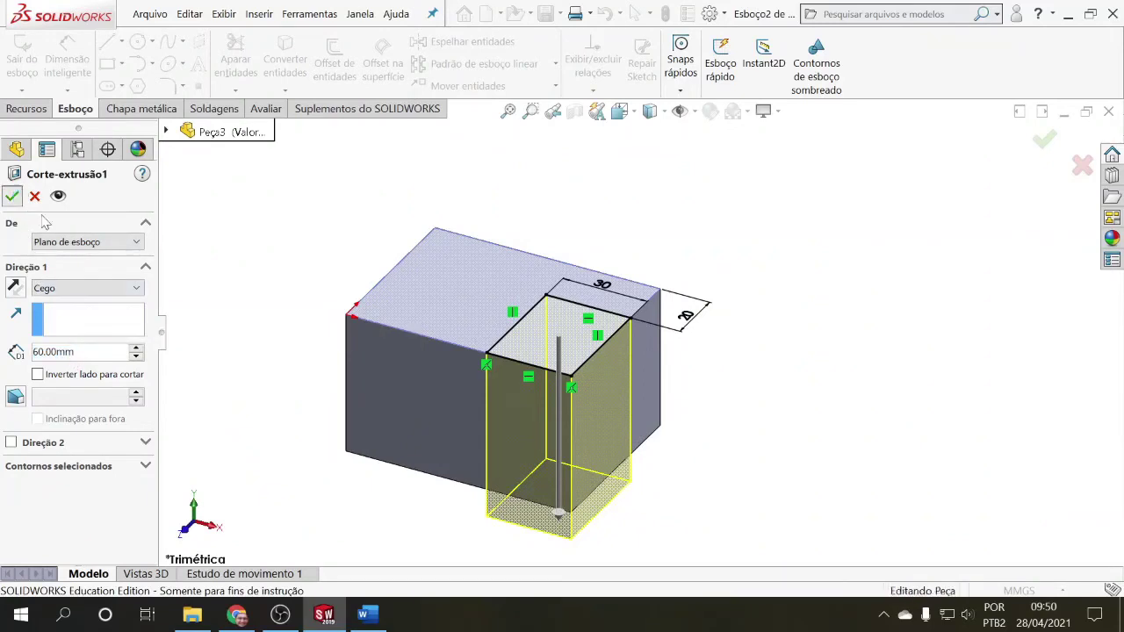
{"action": "left_click", "coordinate": [348, 367]}
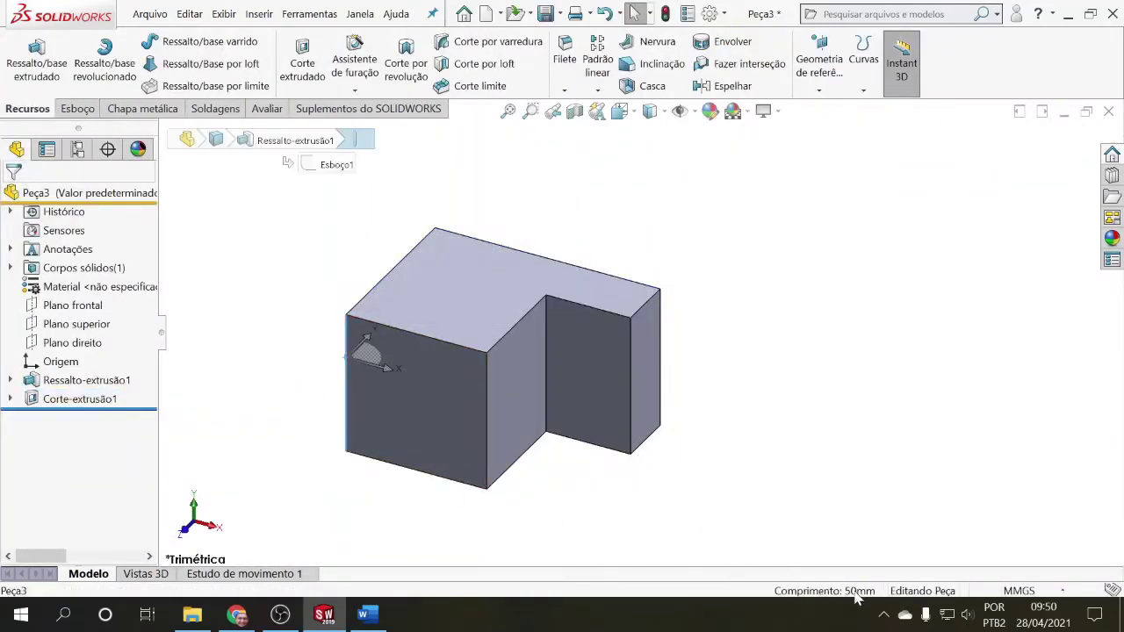
{"action": "left_click", "coordinate": [303, 439]}
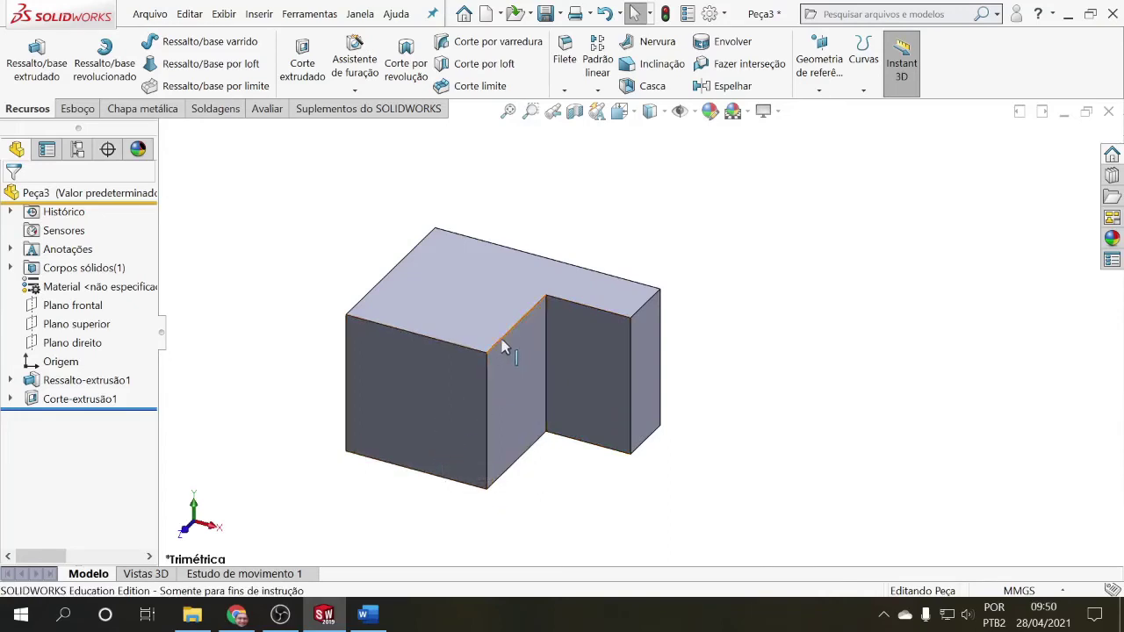
{"action": "left_click", "coordinate": [79, 400]}
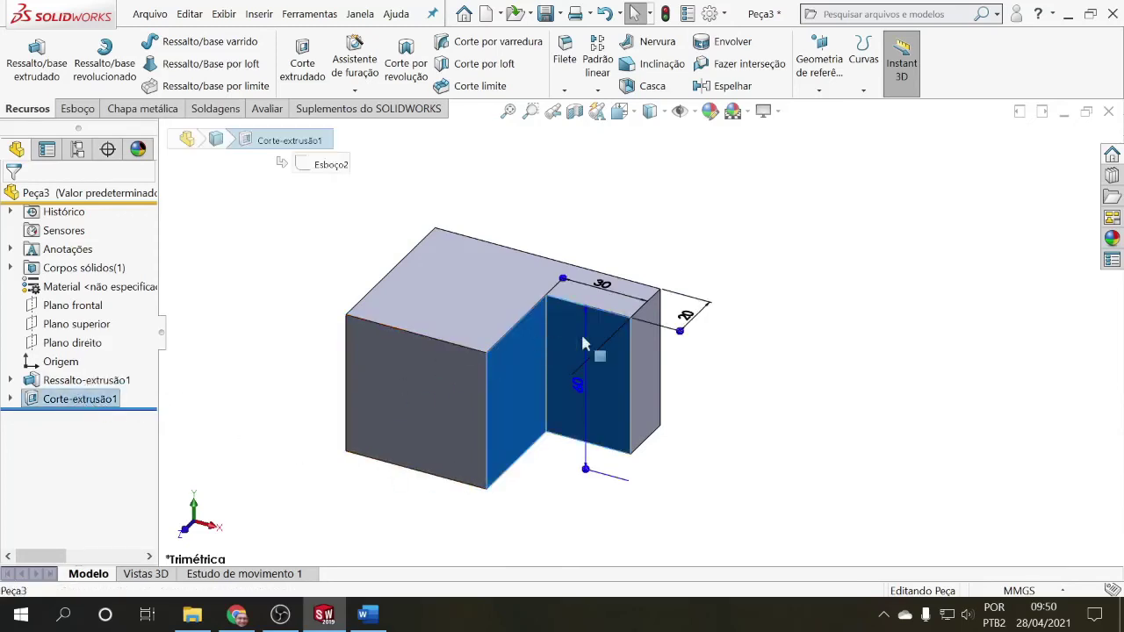
{"action": "left_click", "coordinate": [265, 449]}
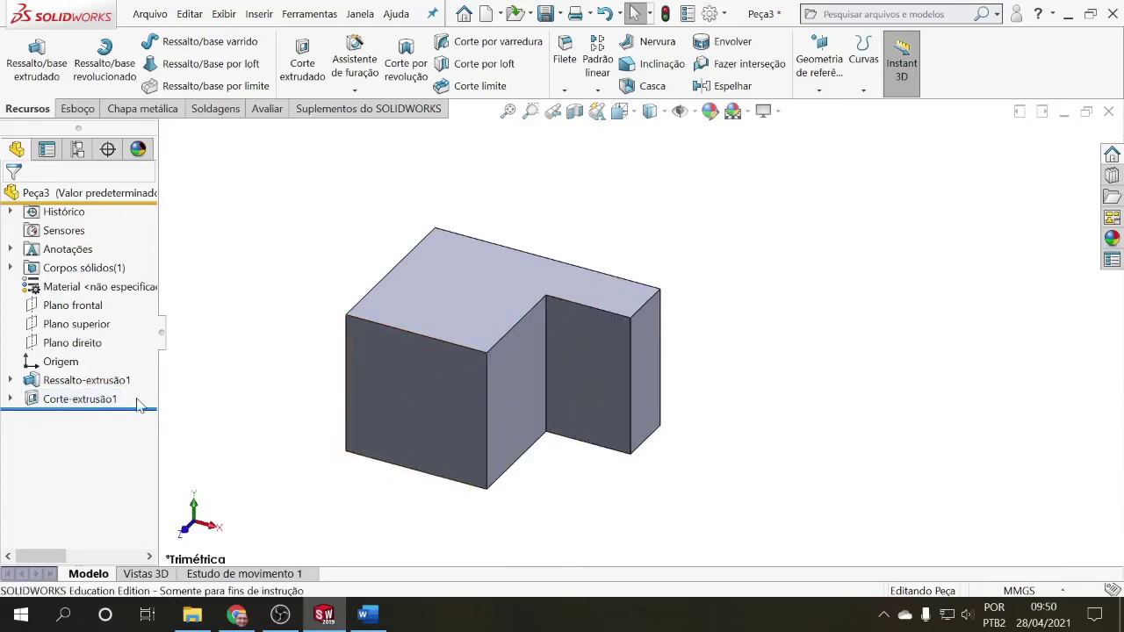
Edit the base extrusion and set its blind depth to 70 mm.
{"action": "left_click", "coordinate": [114, 384]}
{"action": "left_click", "coordinate": [122, 337]}
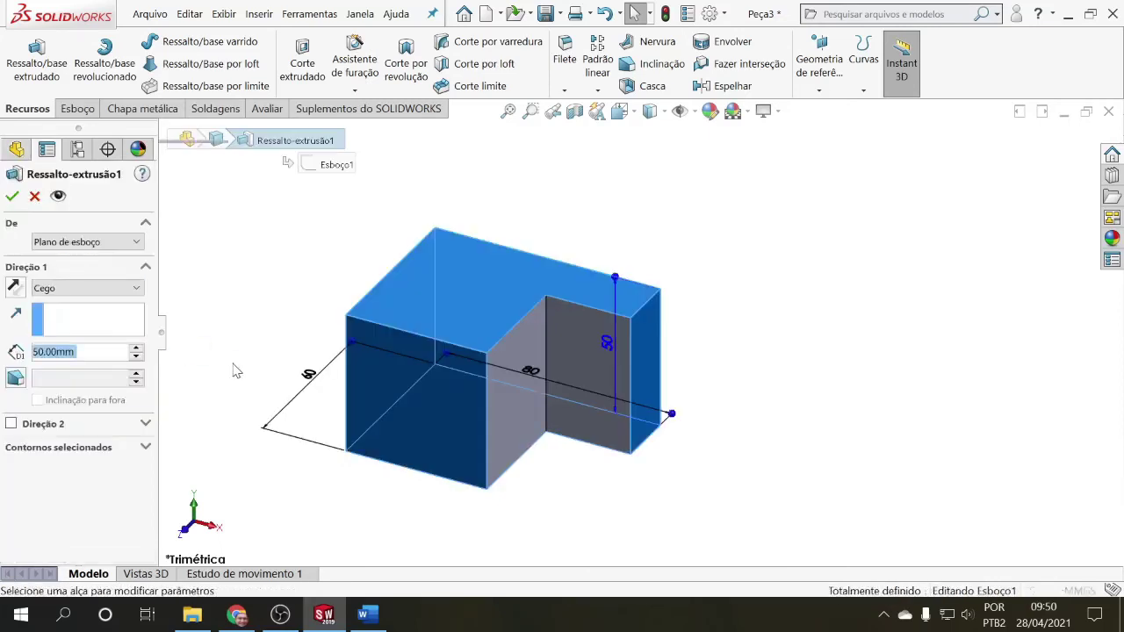
{"action": "left_click", "coordinate": [137, 348]}
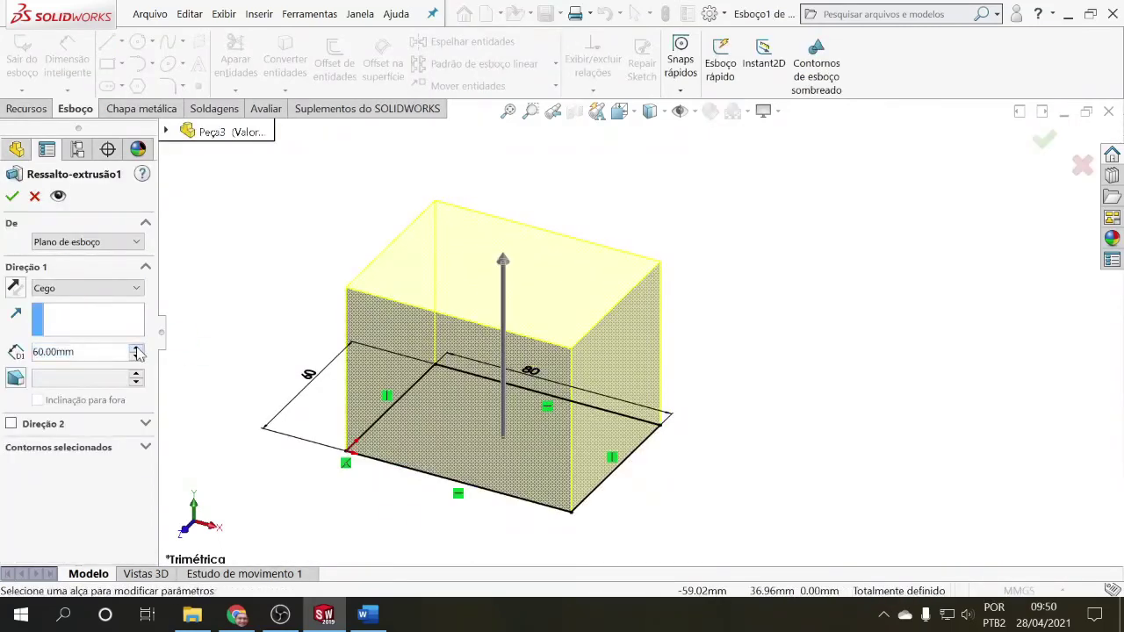
{"action": "left_click", "coordinate": [136, 349]}
{"action": "left_click", "coordinate": [11, 196]}
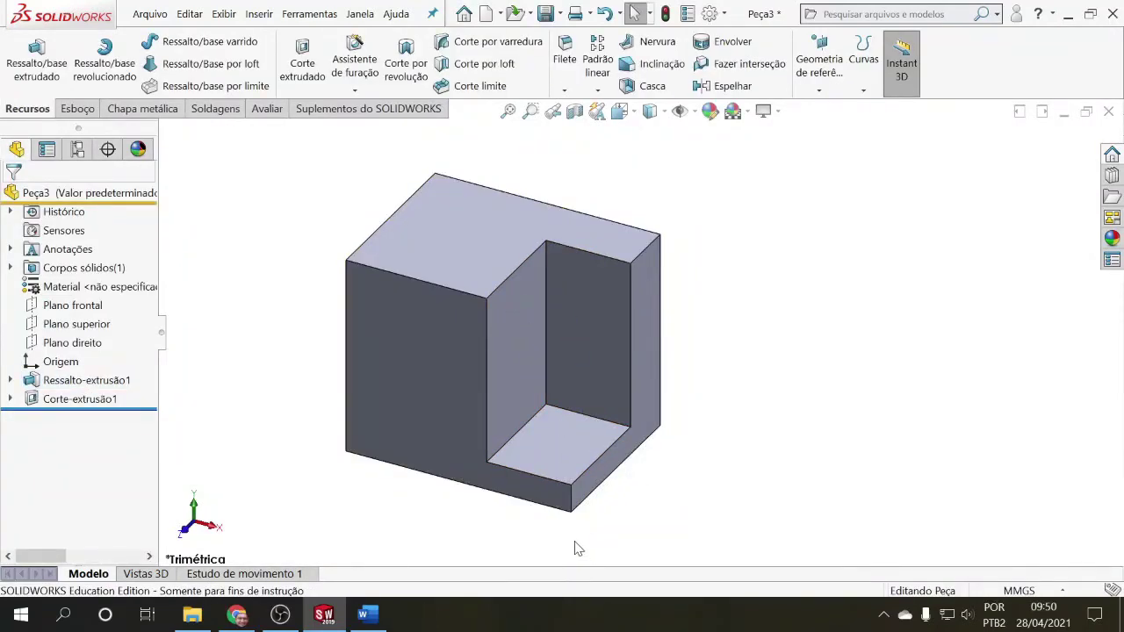
Edit the notch cut and set its Direction 1 end condition to Passante, followed by Passante - Ambos.
{"action": "left_click", "coordinate": [83, 398]}
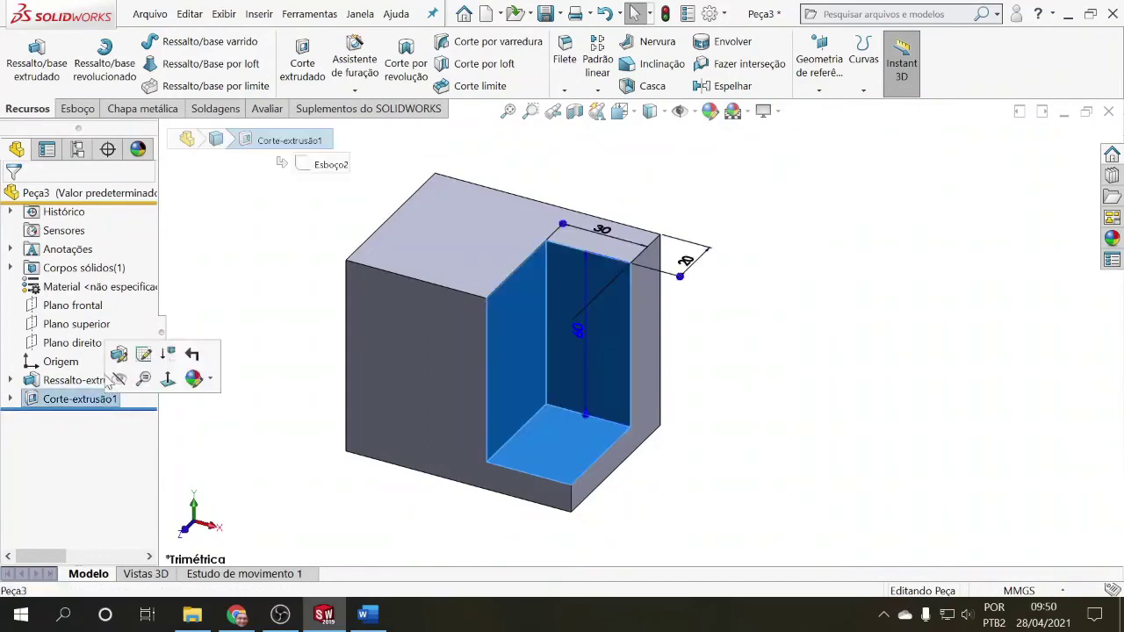
{"action": "left_click", "coordinate": [122, 367]}
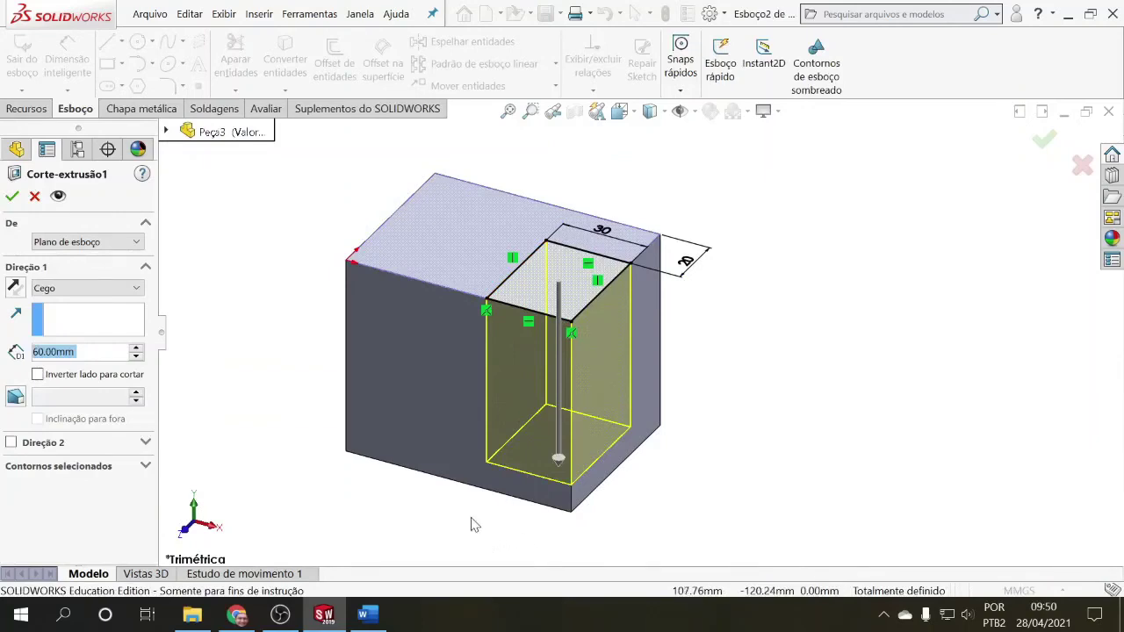
{"action": "left_click", "coordinate": [114, 291]}
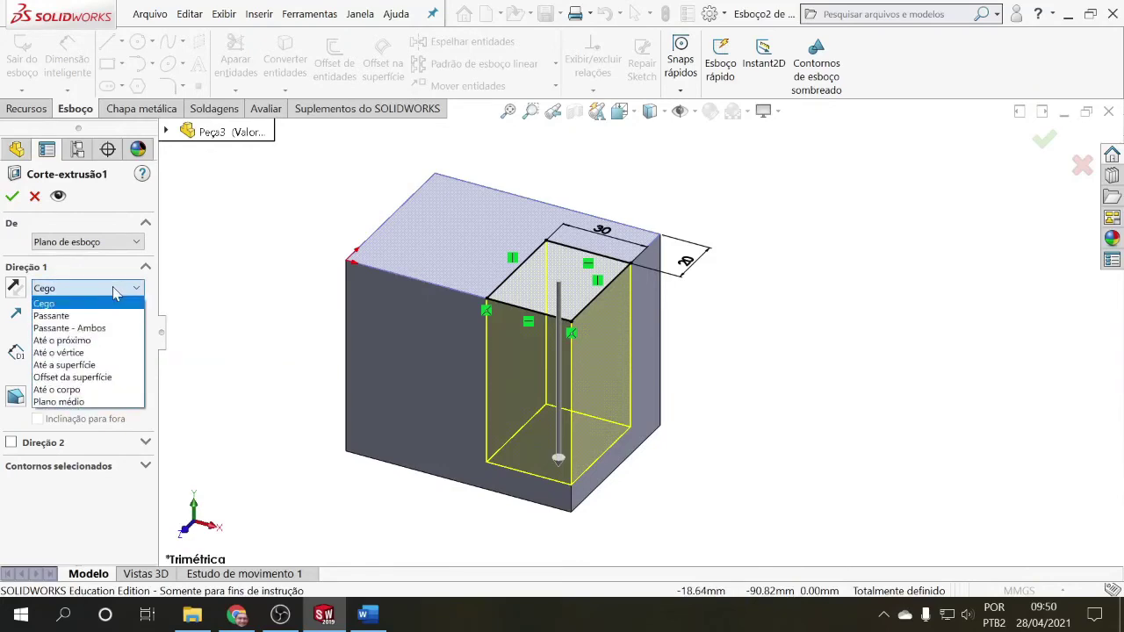
{"action": "left_click", "coordinate": [88, 315]}
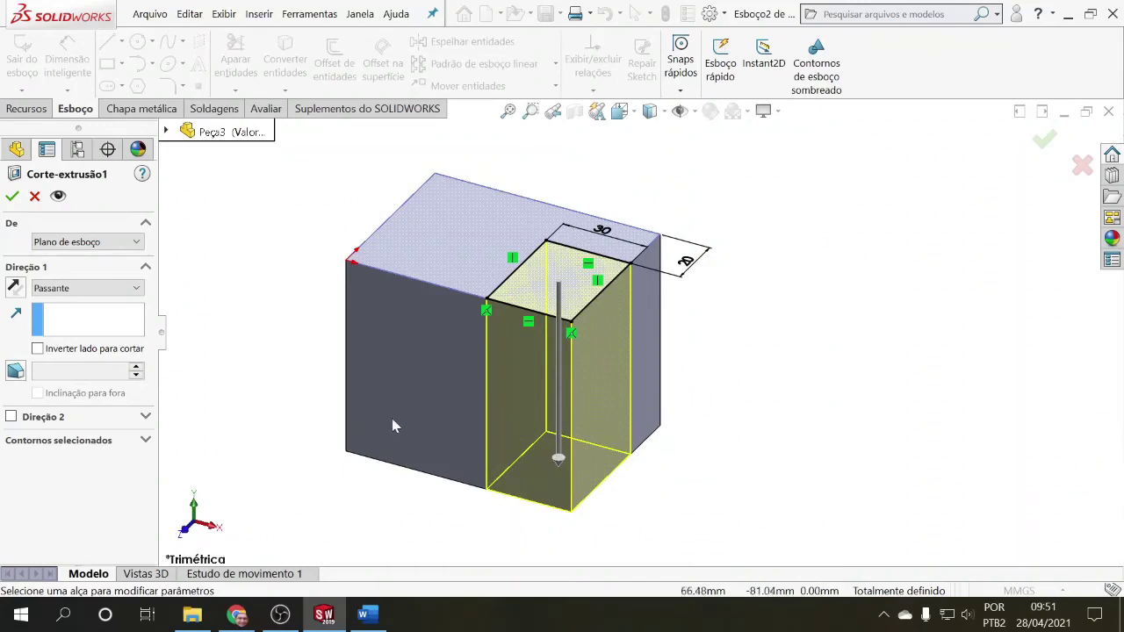
{"action": "left_click", "coordinate": [114, 287]}
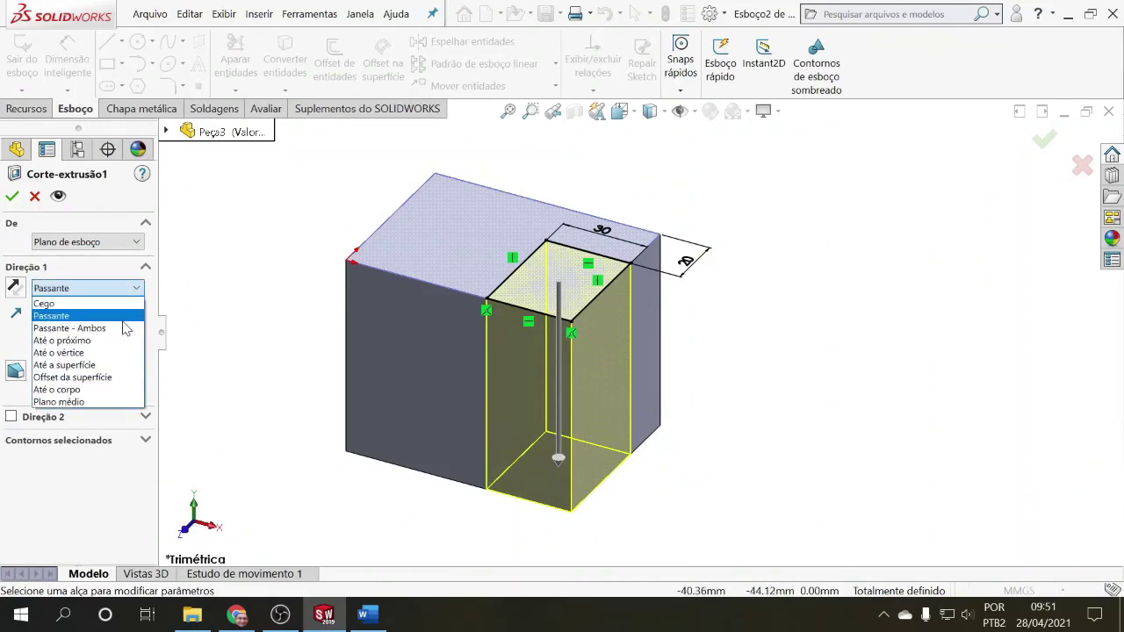
{"action": "left_click", "coordinate": [124, 328]}
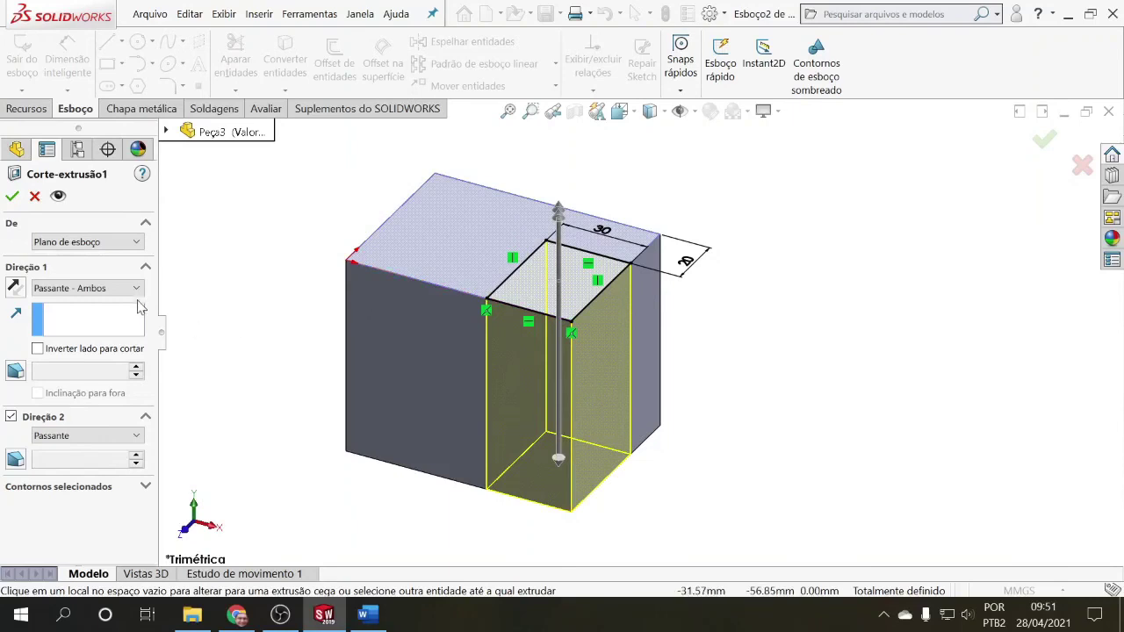
Try the Até o próximo end condition on the cut, followed by Até o vértice with the block's lower front corner as the limit.
{"action": "left_click", "coordinate": [136, 289]}
{"action": "left_click", "coordinate": [123, 341]}
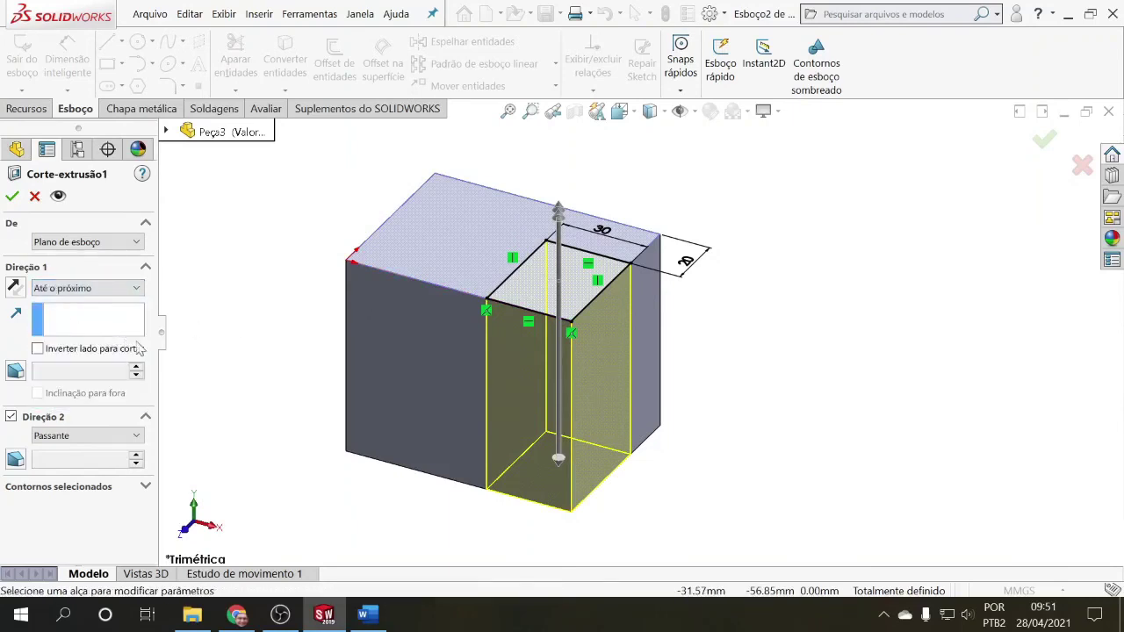
{"action": "middle_click_drag", "start_coordinate": [386, 450], "coordinate": [446, 318]}
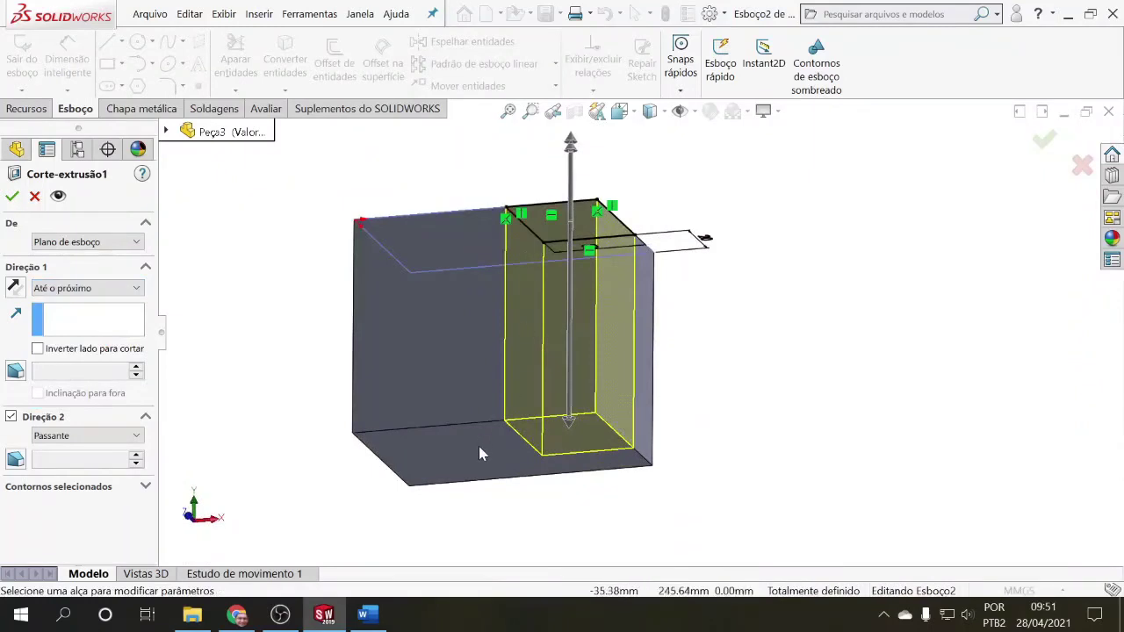
{"action": "mouse_move", "coordinate": [484, 459]}
{"action": "middle_mouse_down"}
{"action": "mouse_move", "coordinate": [474, 499]}
{"action": "mouse_move", "coordinate": [455, 484]}
{"action": "mouse_move", "coordinate": [432, 542]}
{"action": "middle_mouse_up"}
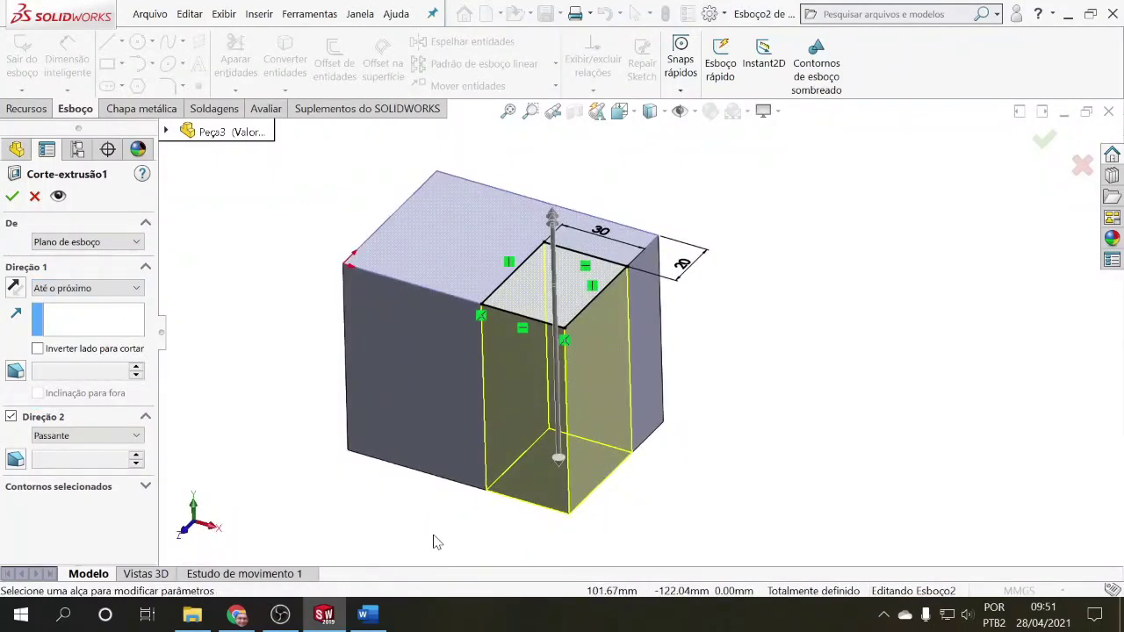
{"action": "left_click", "coordinate": [138, 290]}
{"action": "left_click", "coordinate": [121, 352]}
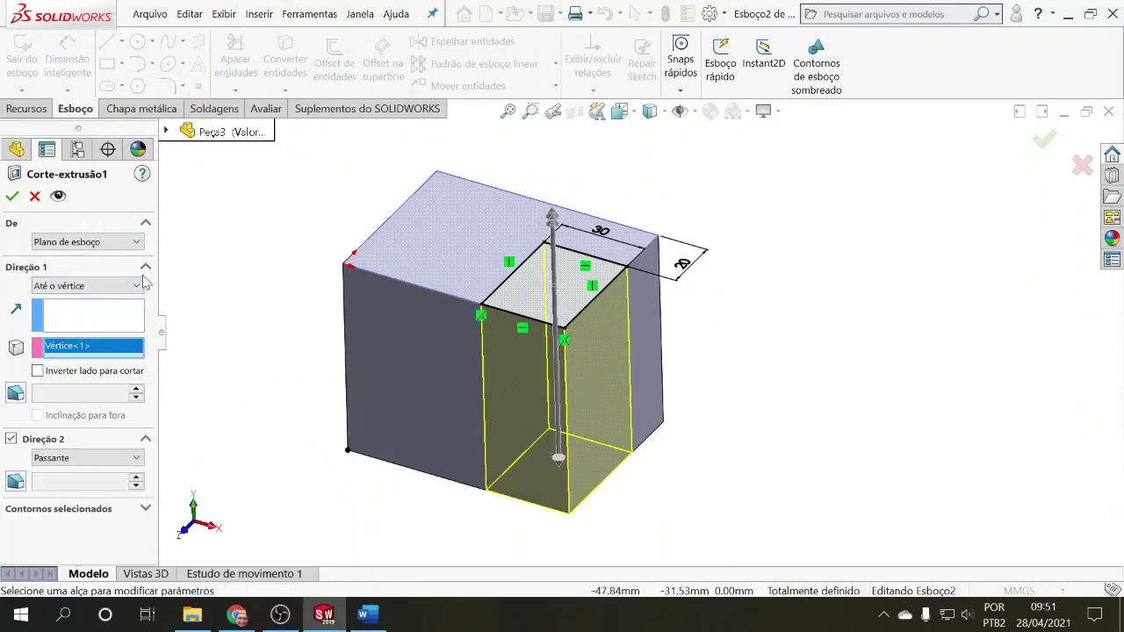
Set the cut's end condition to Até a superfície and choose the block's bottom face as the limit.
{"action": "left_click", "coordinate": [139, 285]}
{"action": "left_click", "coordinate": [103, 362]}
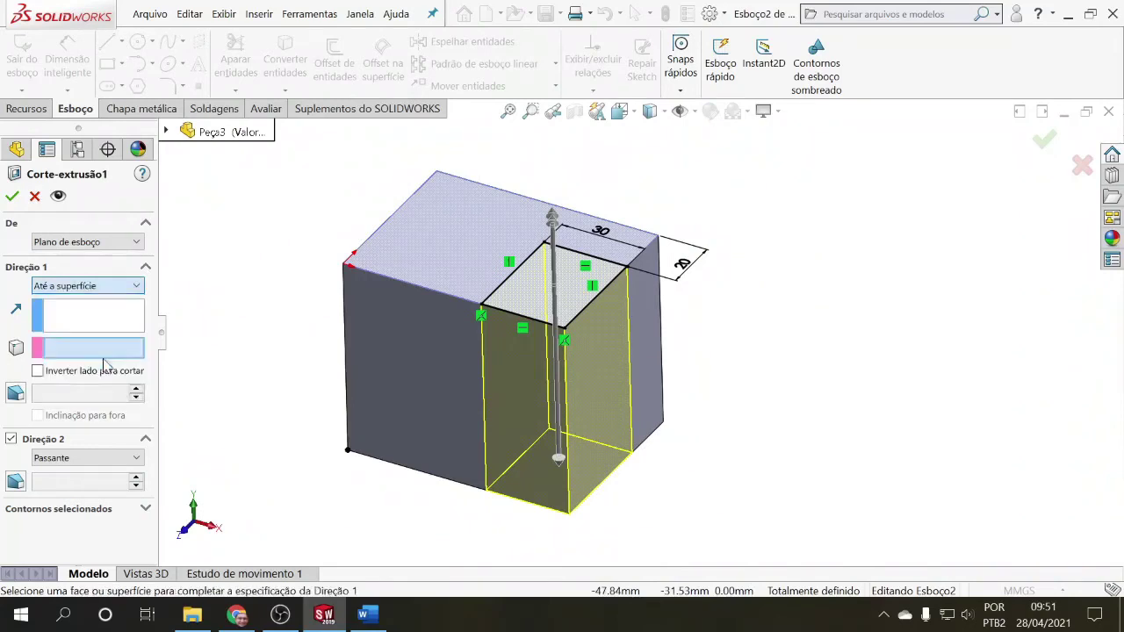
{"action": "middle_click_drag", "start_coordinate": [263, 434], "coordinate": [432, 436]}
{"action": "left_click", "coordinate": [397, 474]}
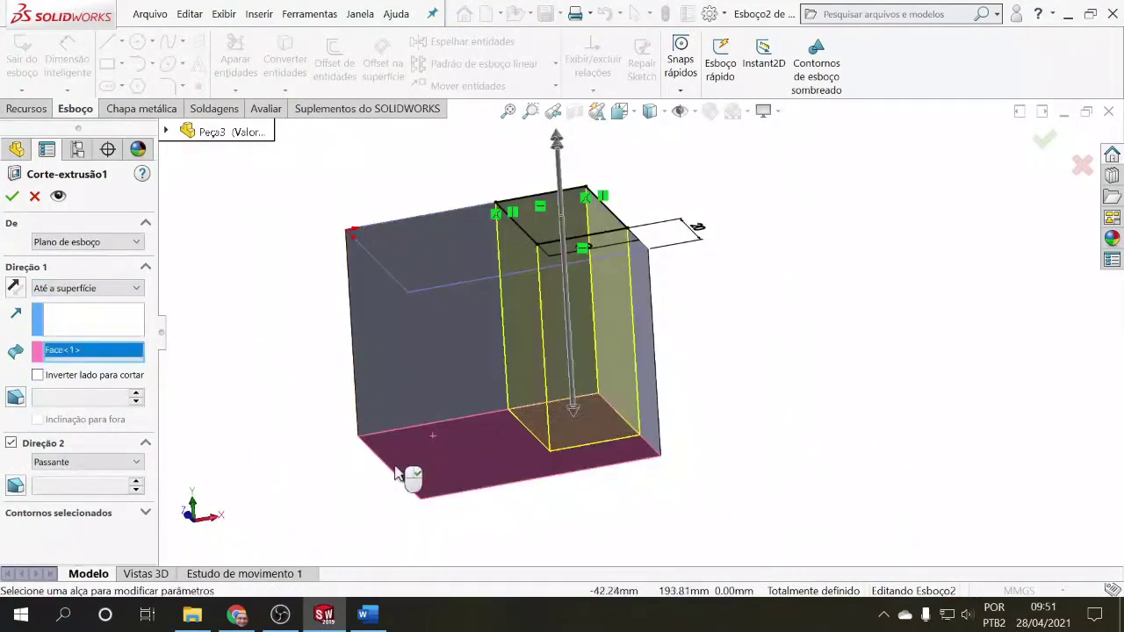
{"action": "mouse_move", "coordinate": [251, 394]}
{"action": "middle_mouse_down"}
{"action": "mouse_move", "coordinate": [245, 465]}
{"action": "mouse_move", "coordinate": [234, 451]}
{"action": "middle_mouse_up"}
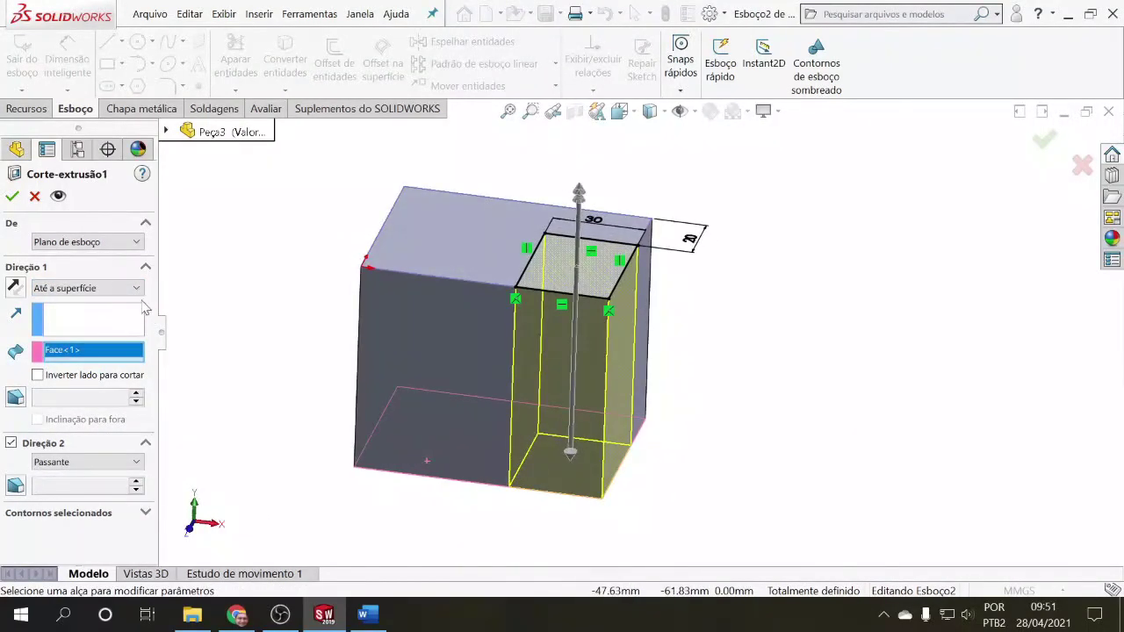
Change the cut's end condition to Offset da superfície, ending 10 mm from the block's bottom face, and accept the feature.
{"action": "left_click", "coordinate": [136, 288]}
{"action": "left_click", "coordinate": [106, 379]}
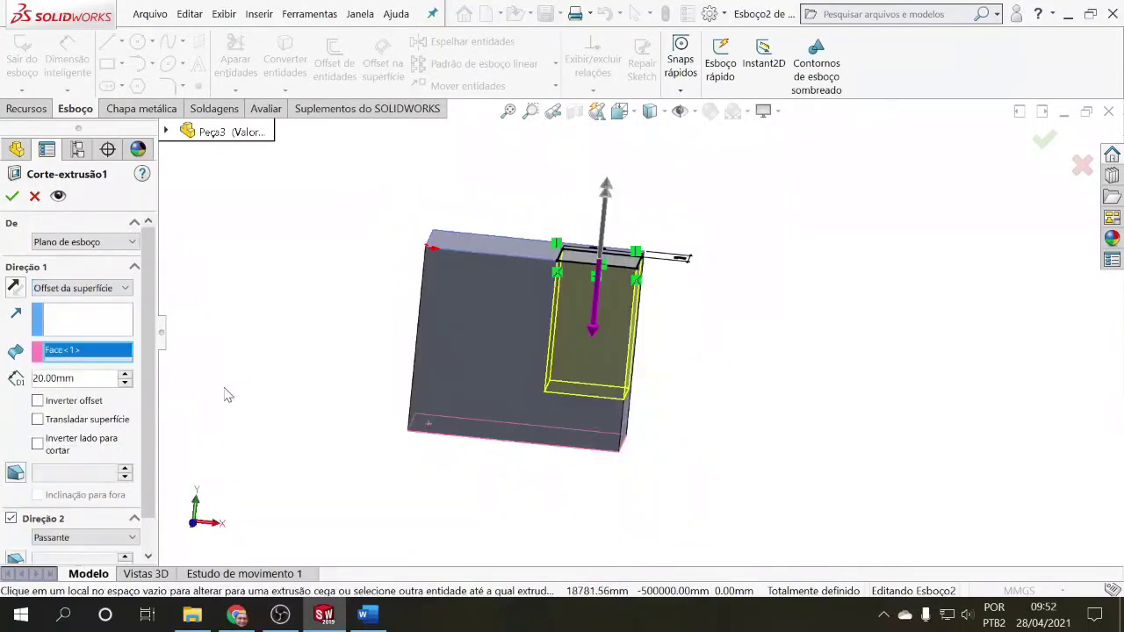
{"action": "left_click", "coordinate": [125, 382]}
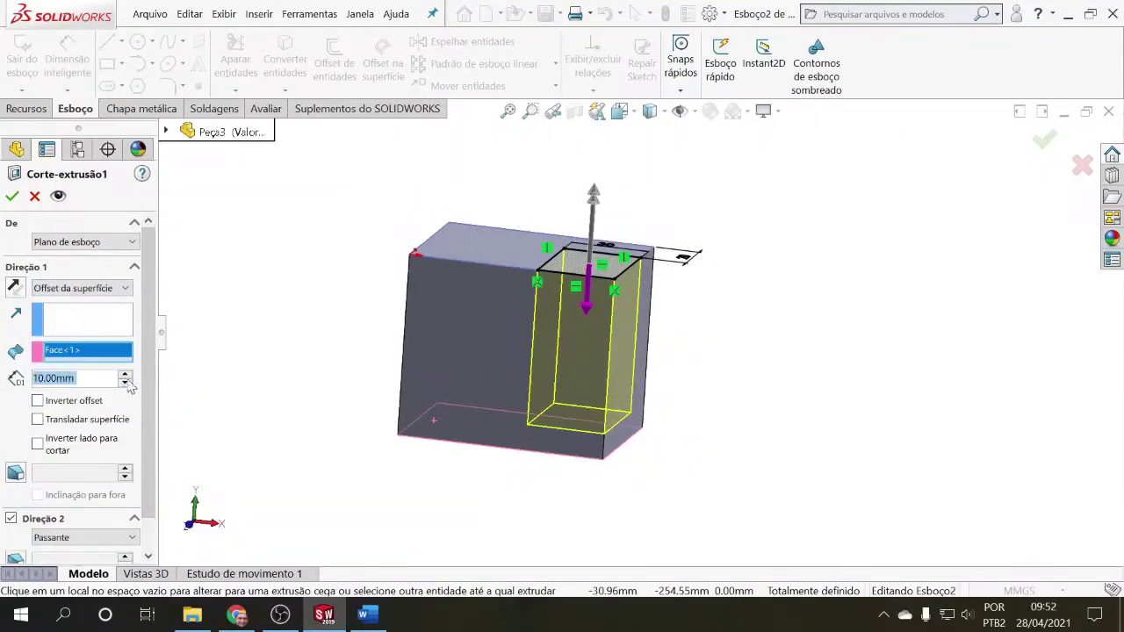
{"action": "middle_click_drag", "start_coordinate": [311, 379], "coordinate": [251, 321]}
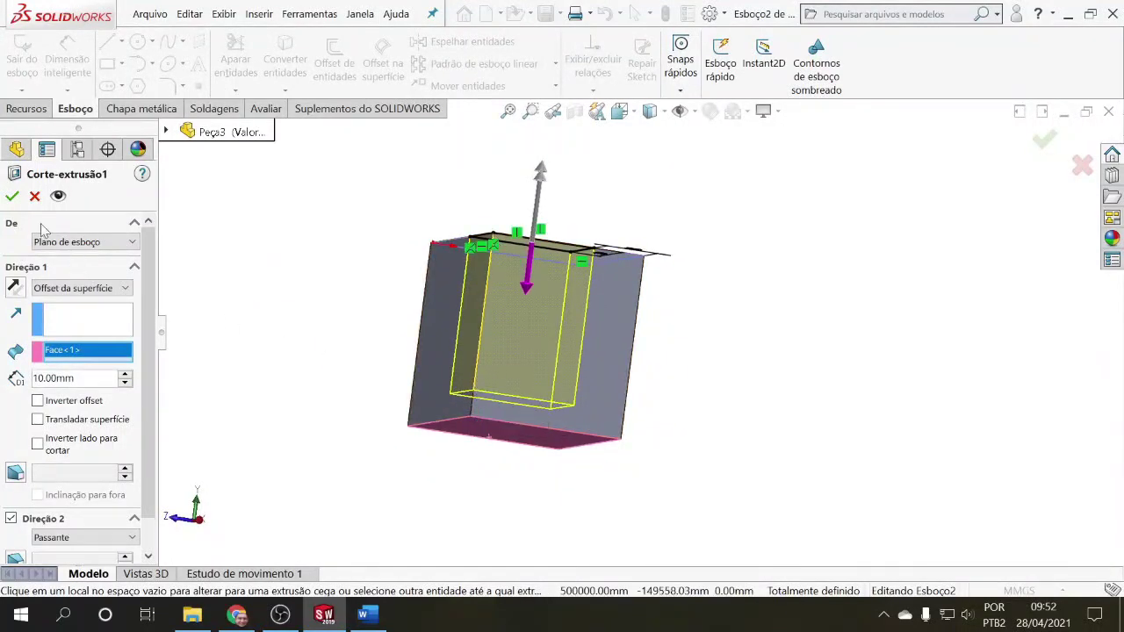
{"action": "left_click", "coordinate": [12, 196]}
Measure the short vertical corner edge of the material remaining beneath the notch.
{"action": "middle_click_drag", "start_coordinate": [327, 302], "coordinate": [377, 371]}
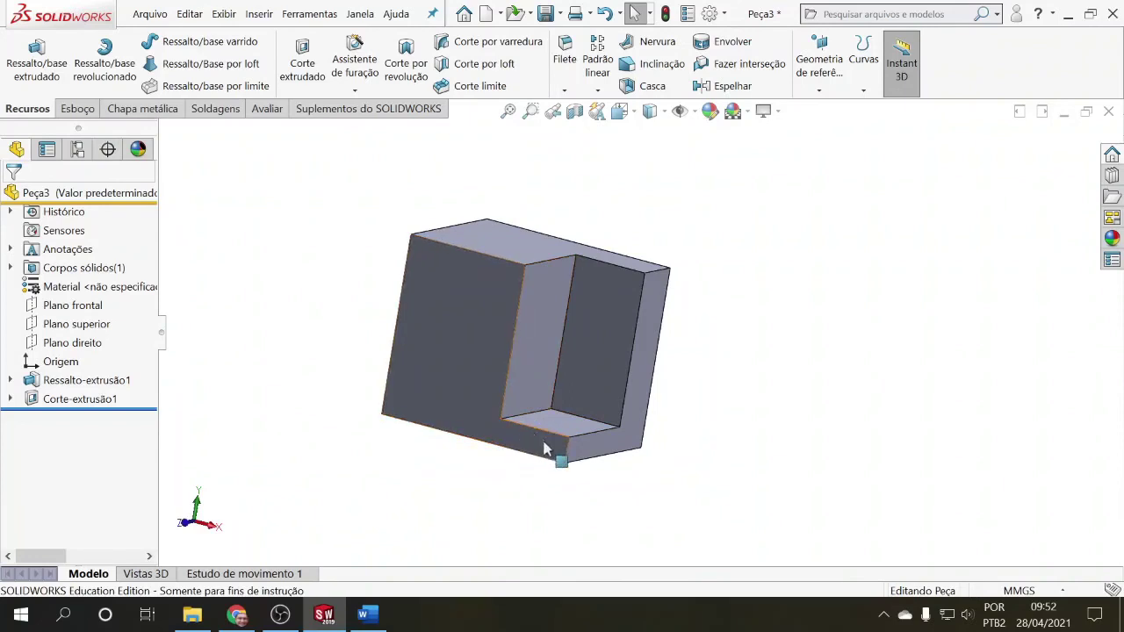
{"action": "left_click", "coordinate": [569, 453]}
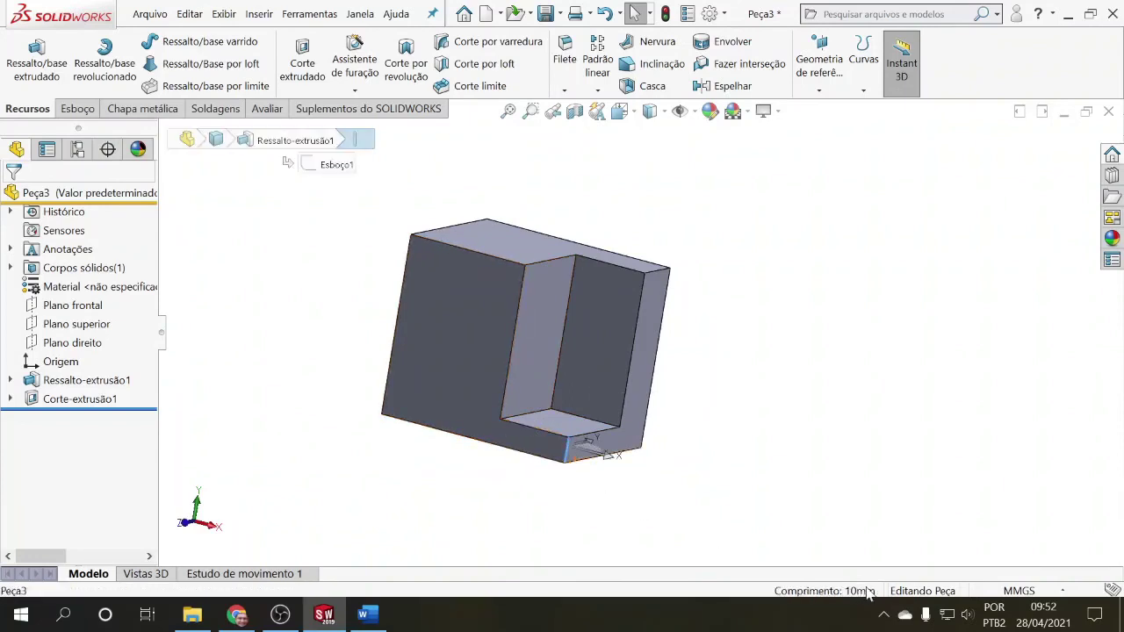
{"action": "left_click", "coordinate": [513, 503]}
Set the base extrusion's depth to 100 mm and measure the short vertical corner edge beneath the notch.
{"action": "left_click", "coordinate": [22, 380]}
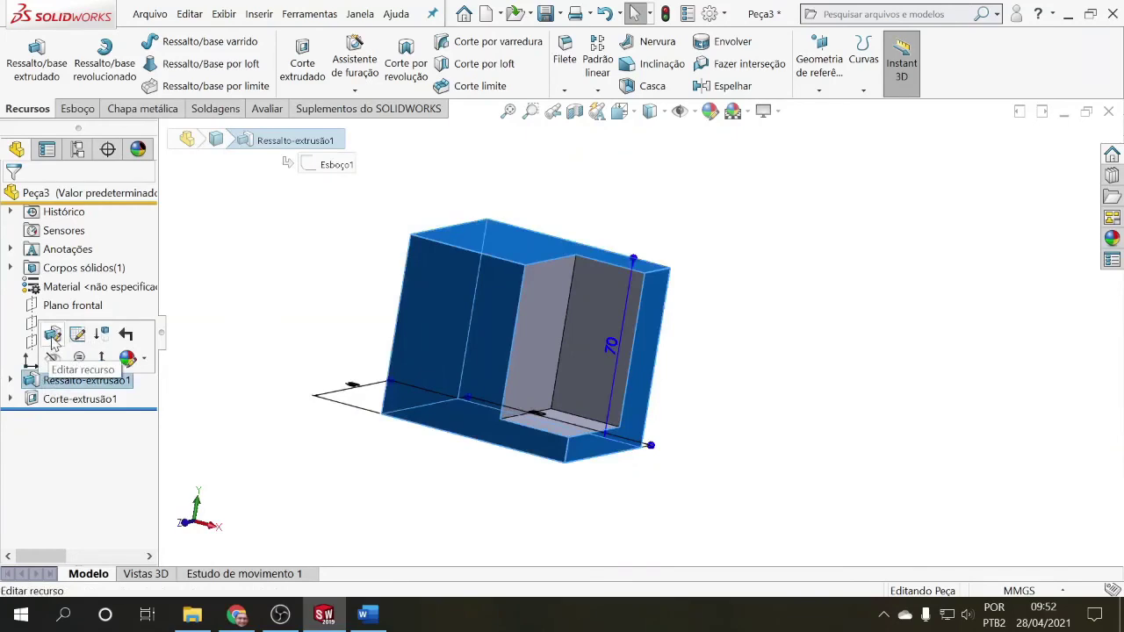
{"action": "left_click", "coordinate": [53, 340]}
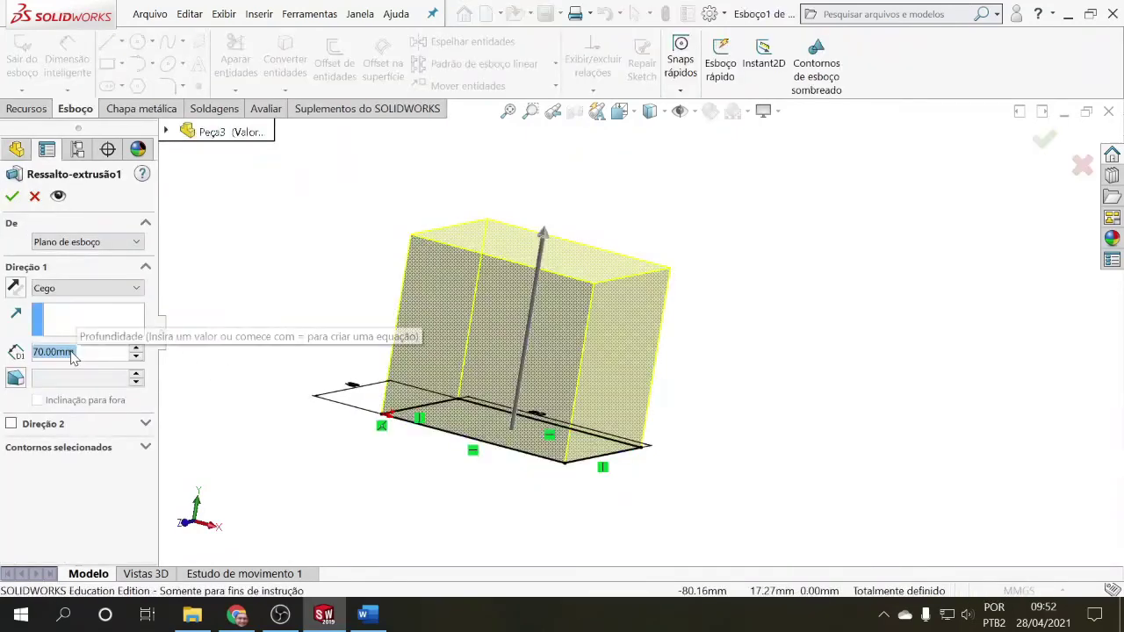
{"action": "type", "text": "100"}
{"action": "key", "text": "Return"}
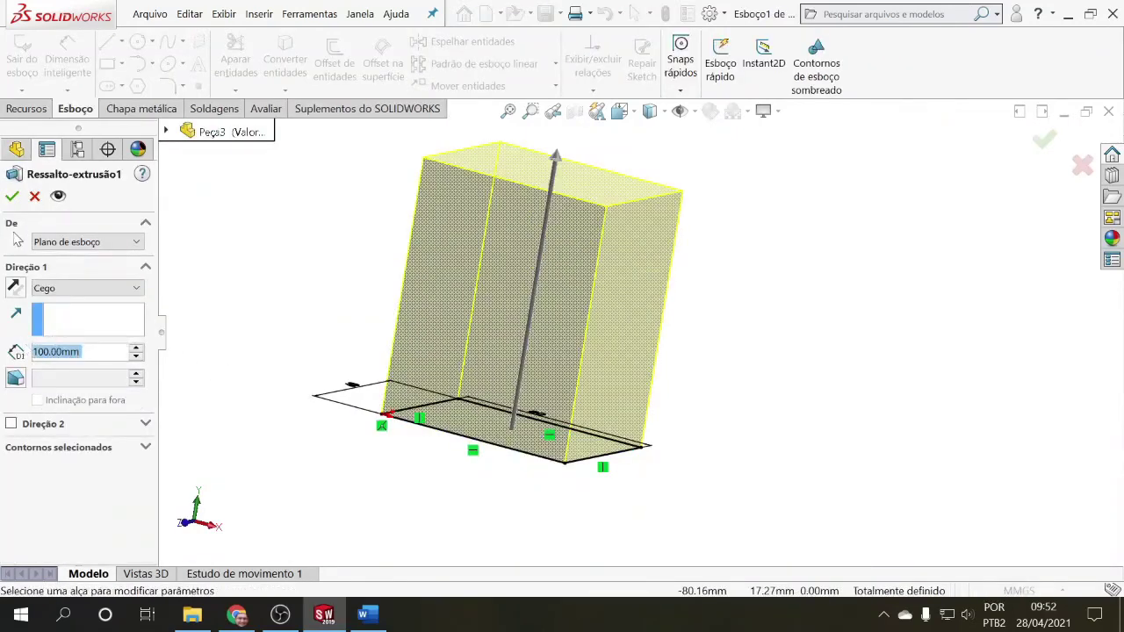
{"action": "left_click", "coordinate": [12, 197]}
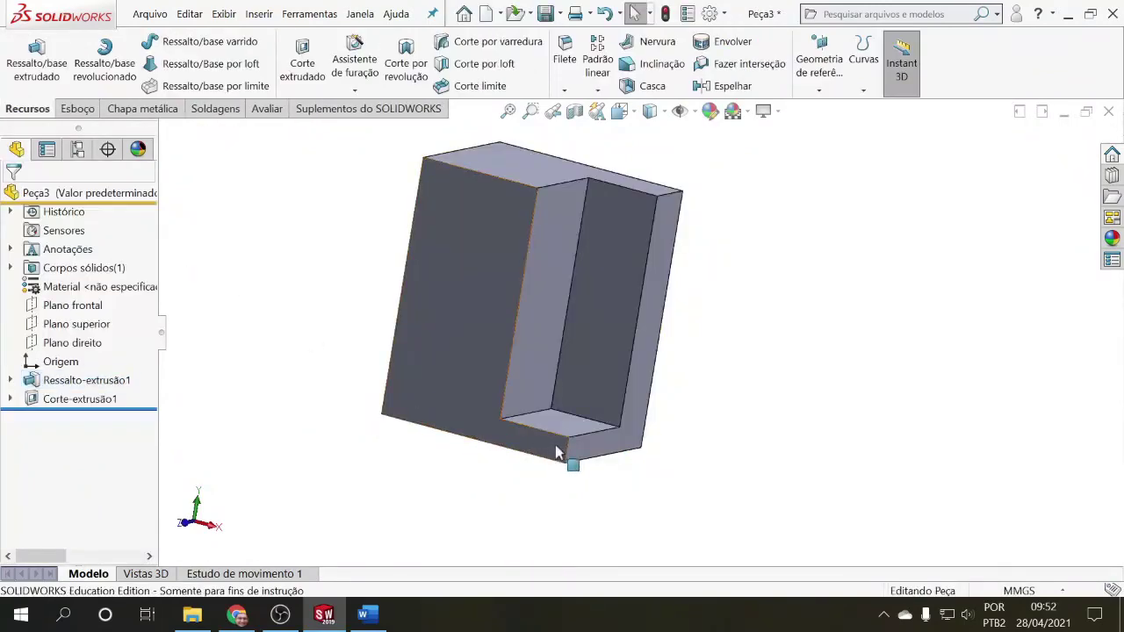
{"action": "left_click", "coordinate": [567, 449]}
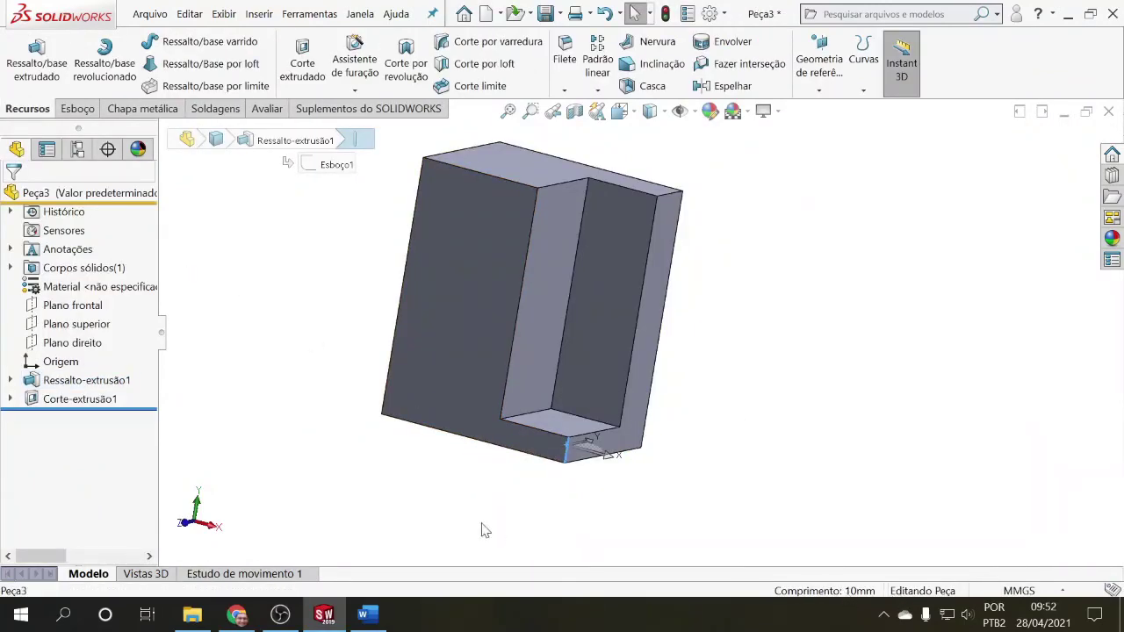
Open the notch's cut extrusion for editing and widen the pane that holds its parameters.
{"action": "left_click", "coordinate": [87, 400]}
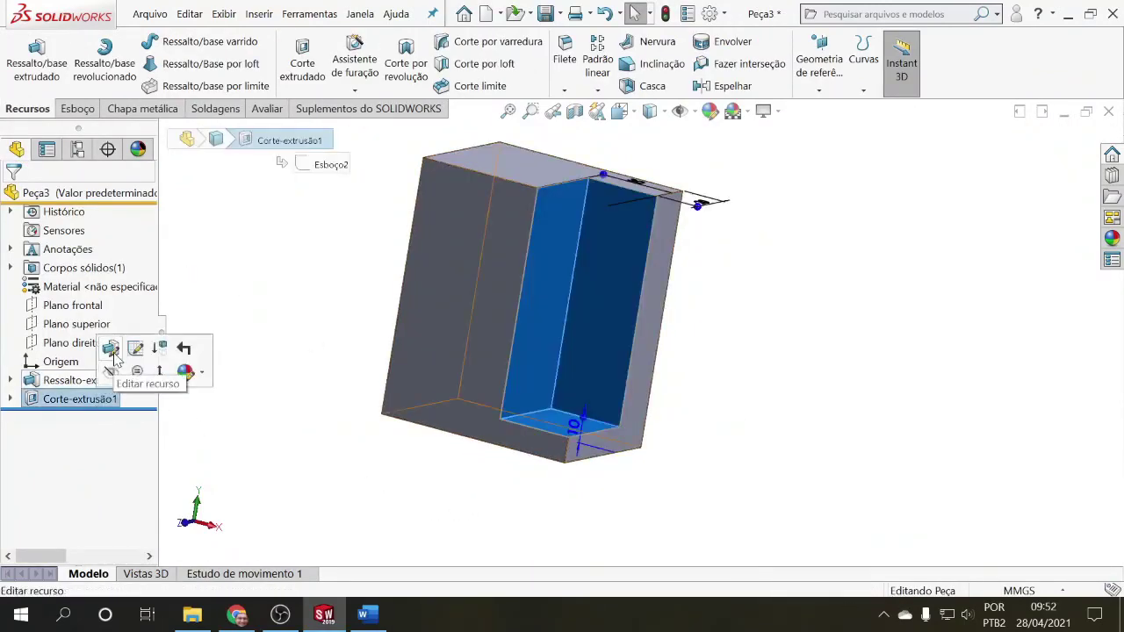
{"action": "left_click", "coordinate": [110, 349]}
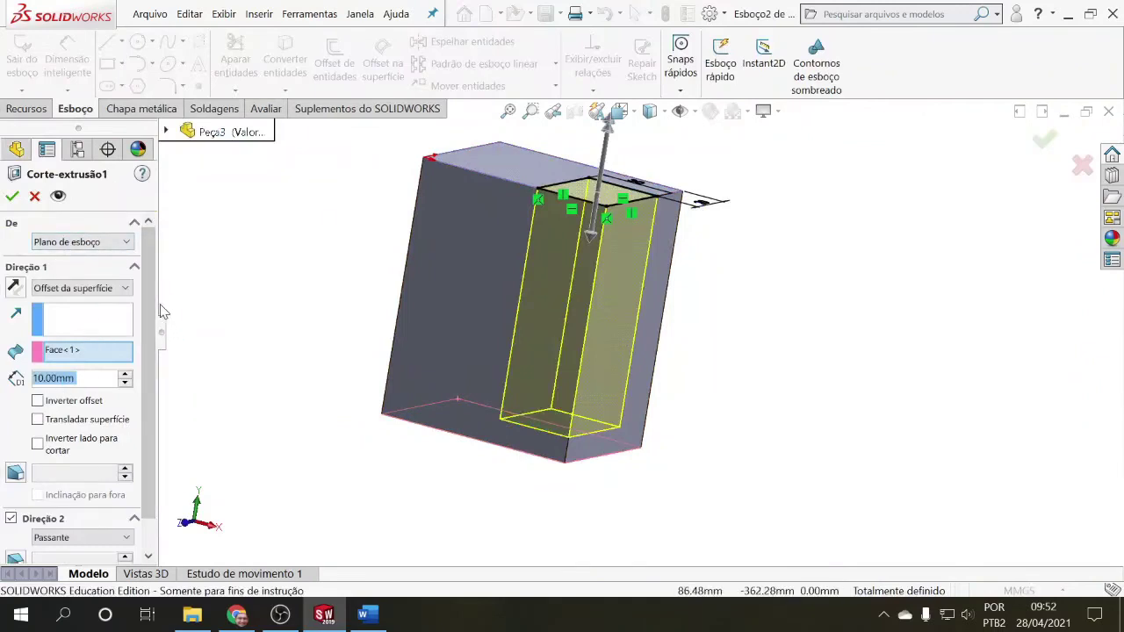
{"action": "left_click_drag", "start_coordinate": [156, 302], "coordinate": [214, 302]}
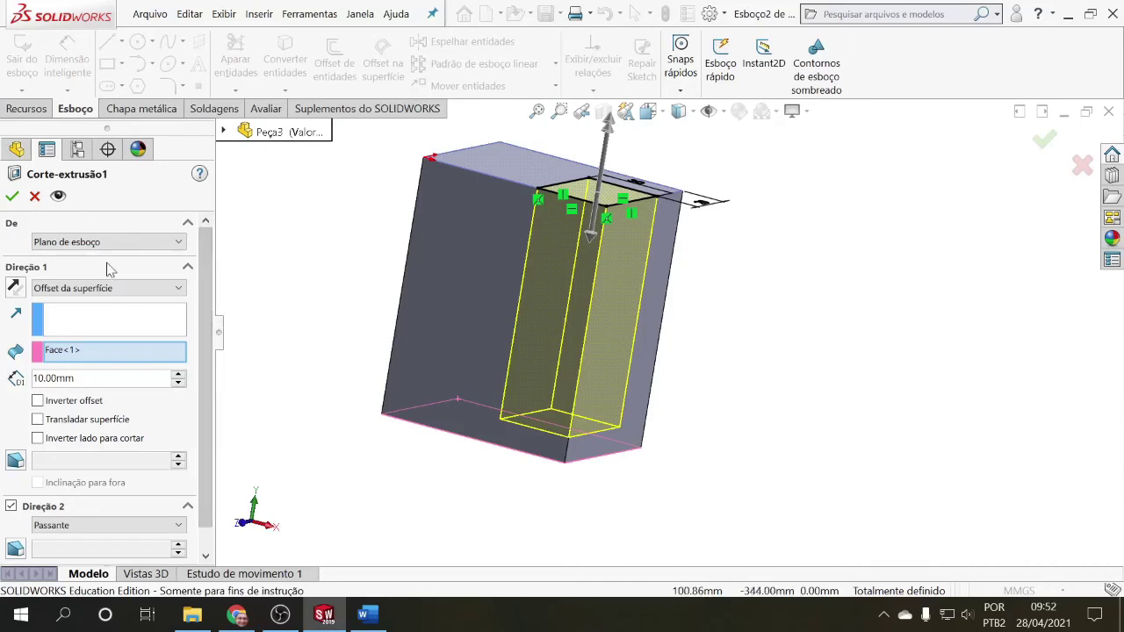
Try the Plano médio end condition on the cut, followed by Até o corpo.
{"action": "left_click", "coordinate": [133, 288]}
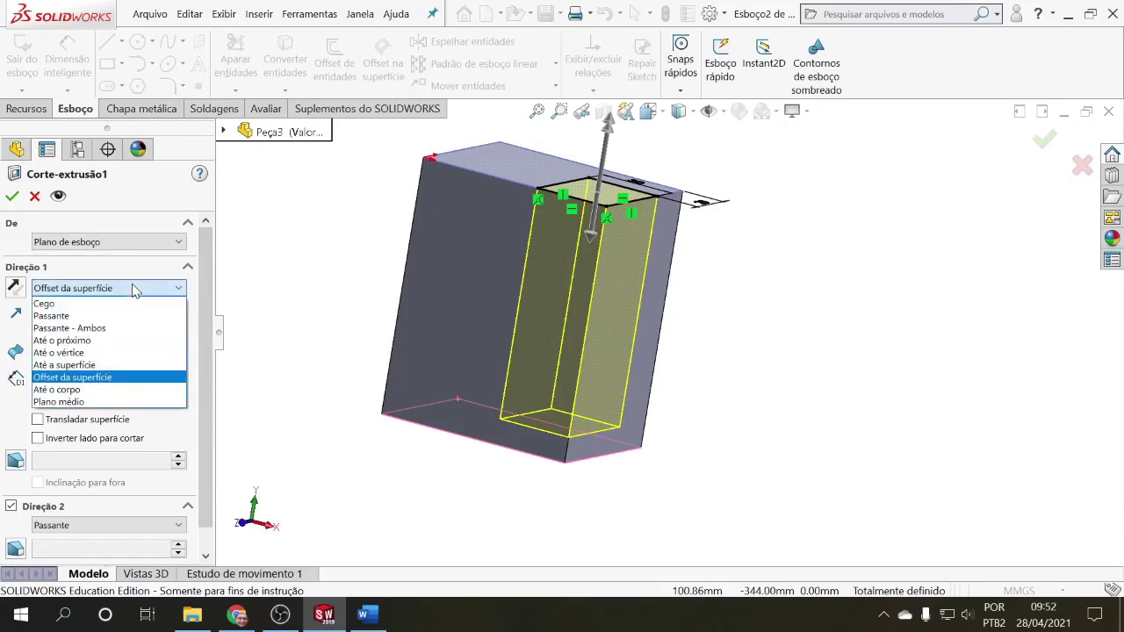
{"action": "left_click", "coordinate": [102, 401]}
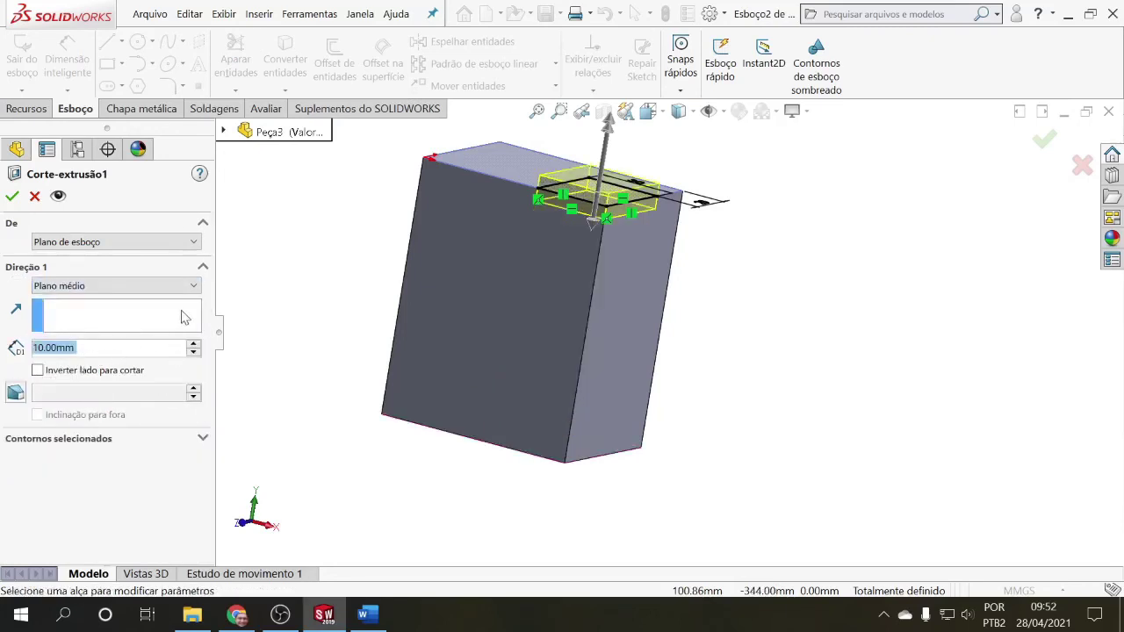
{"action": "left_click", "coordinate": [193, 287]}
{"action": "left_click", "coordinate": [123, 391]}
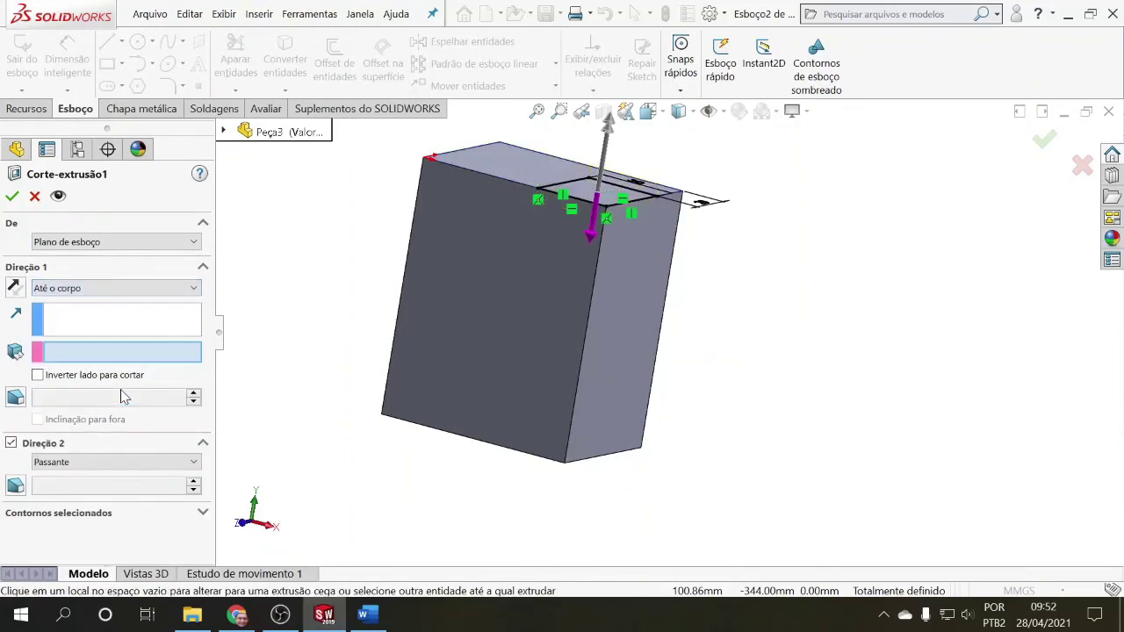
Set the cut's end condition to Cego with a 50 mm depth, reversing its direction down into the block.
{"action": "left_click", "coordinate": [198, 290]}
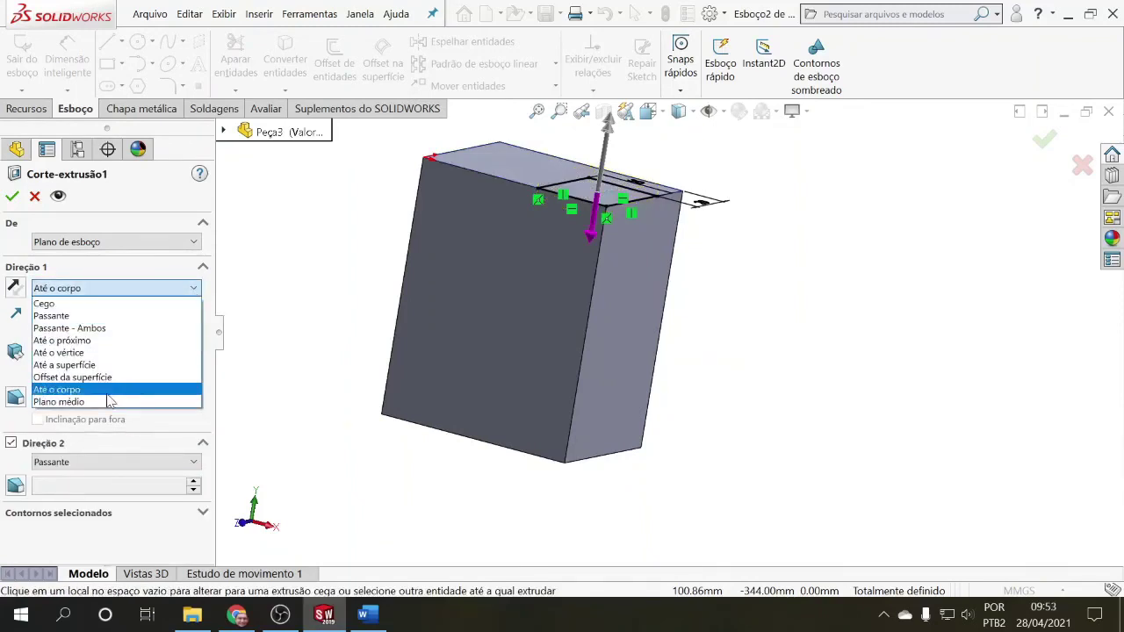
{"action": "left_click", "coordinate": [43, 303]}
{"action": "left_click", "coordinate": [15, 287]}
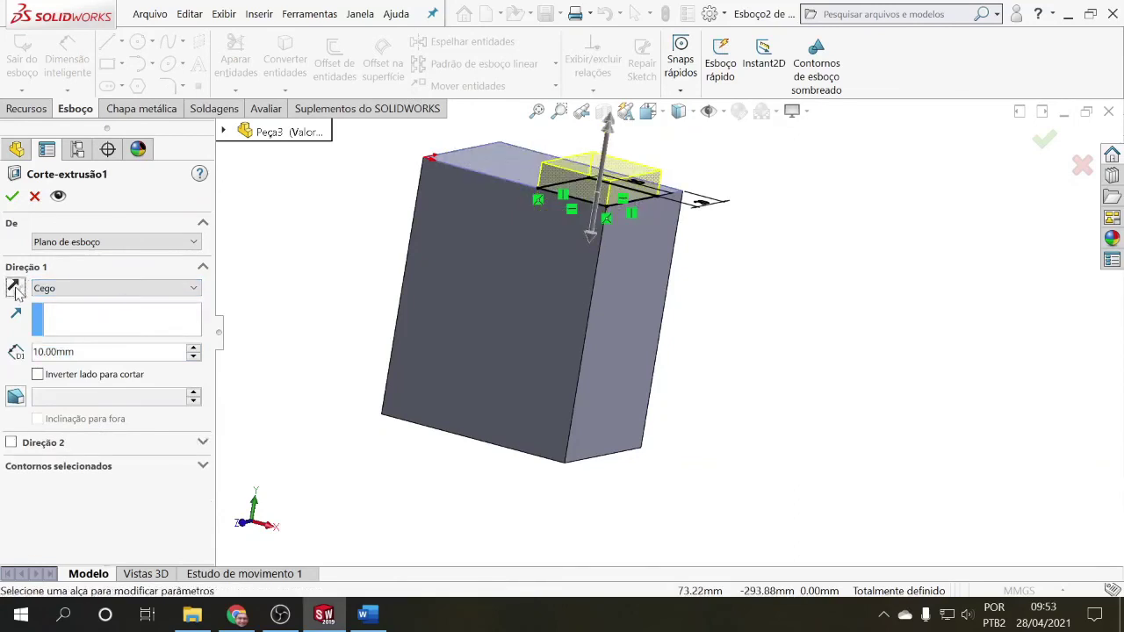
{"action": "left_click", "coordinate": [193, 348]}
{"action": "left_click", "coordinate": [193, 348]}
{"action": "left_click", "coordinate": [193, 348]}
{"action": "left_click", "coordinate": [193, 348]}
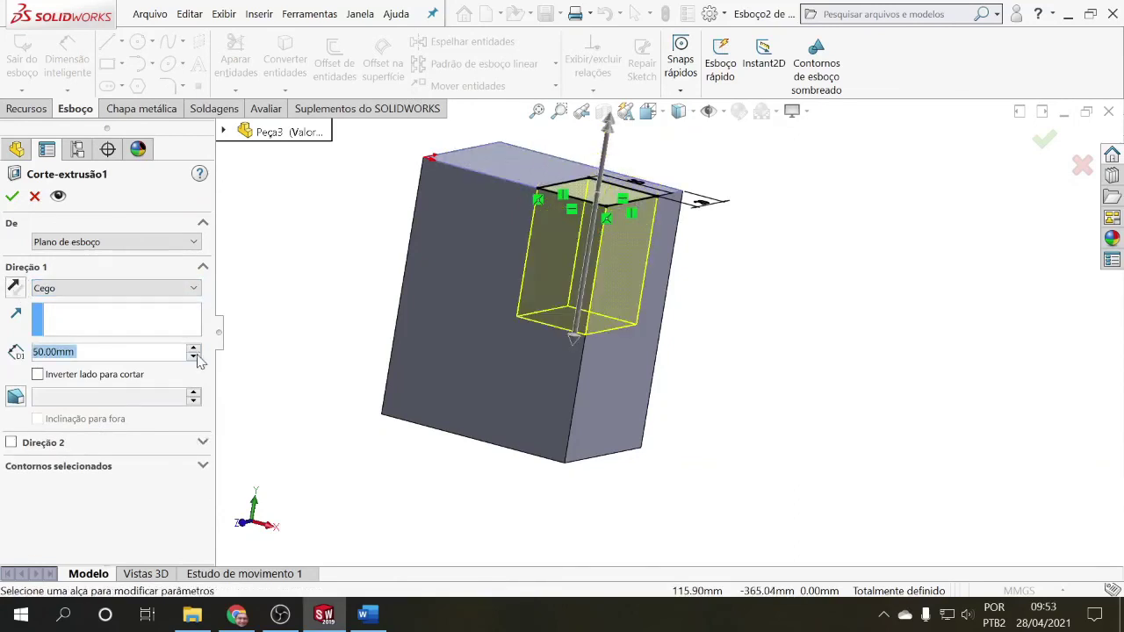
Start the cut from an Offset of 10 mm below the sketch plane, reversed into the block, and accept the feature.
{"action": "middle_click_drag", "start_coordinate": [267, 284], "coordinate": [257, 315]}
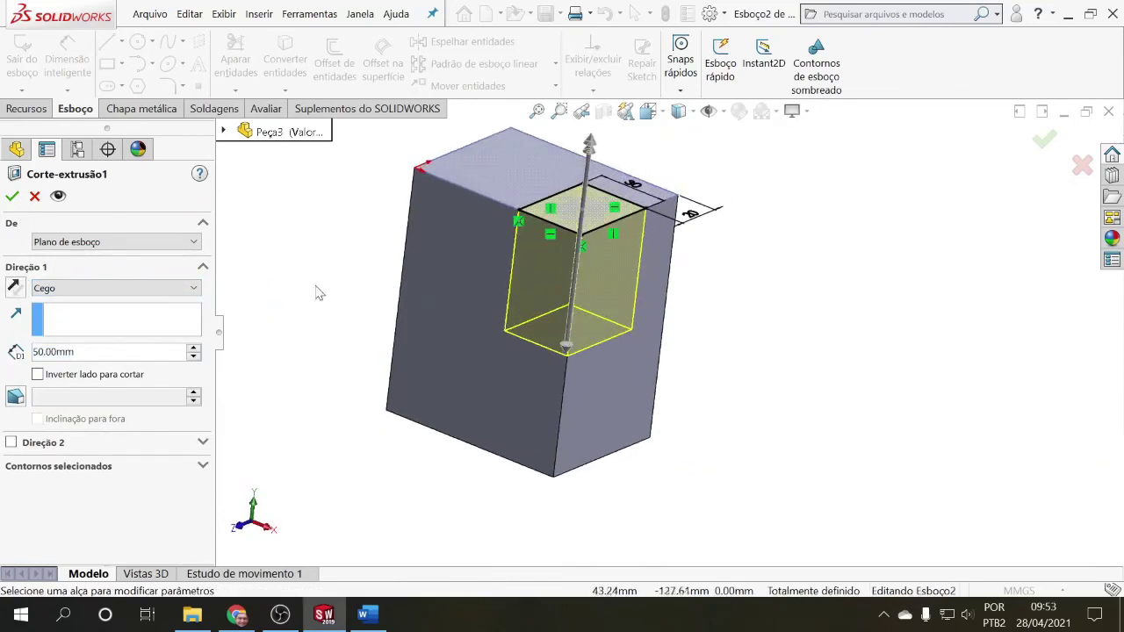
{"action": "scroll", "coordinate": [487, 262], "scroll_direction": "up", "scroll_amount": 2}
{"action": "scroll", "coordinate": [718, 260], "scroll_direction": "down", "scroll_amount": 3}
{"action": "scroll", "coordinate": [717, 260], "scroll_direction": "up", "scroll_amount": 2}
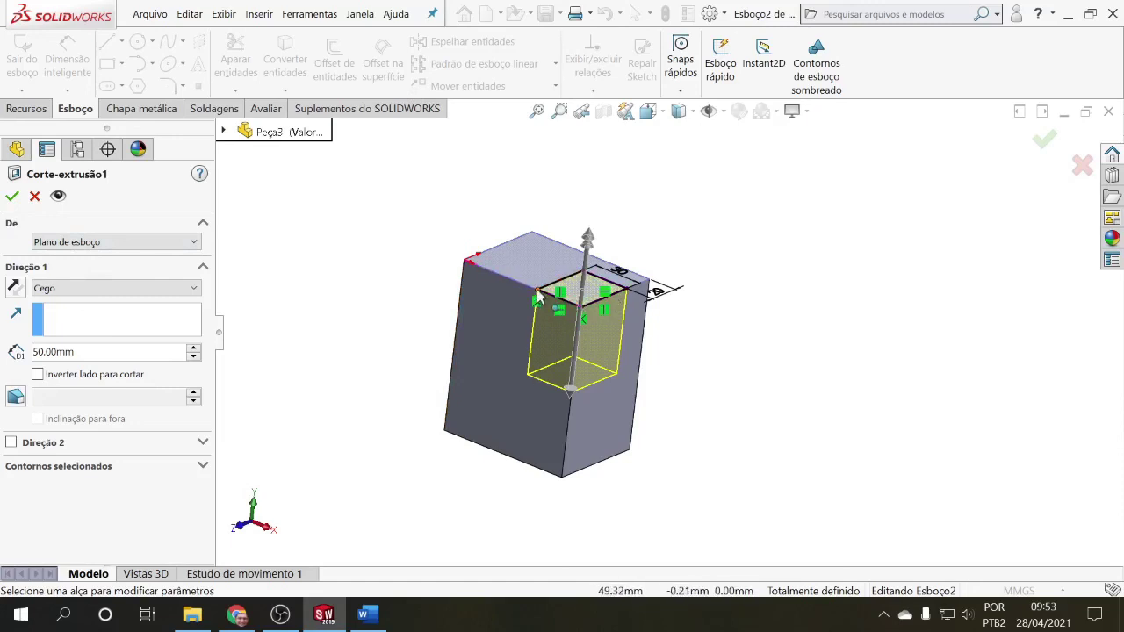
{"action": "left_click", "coordinate": [195, 243]}
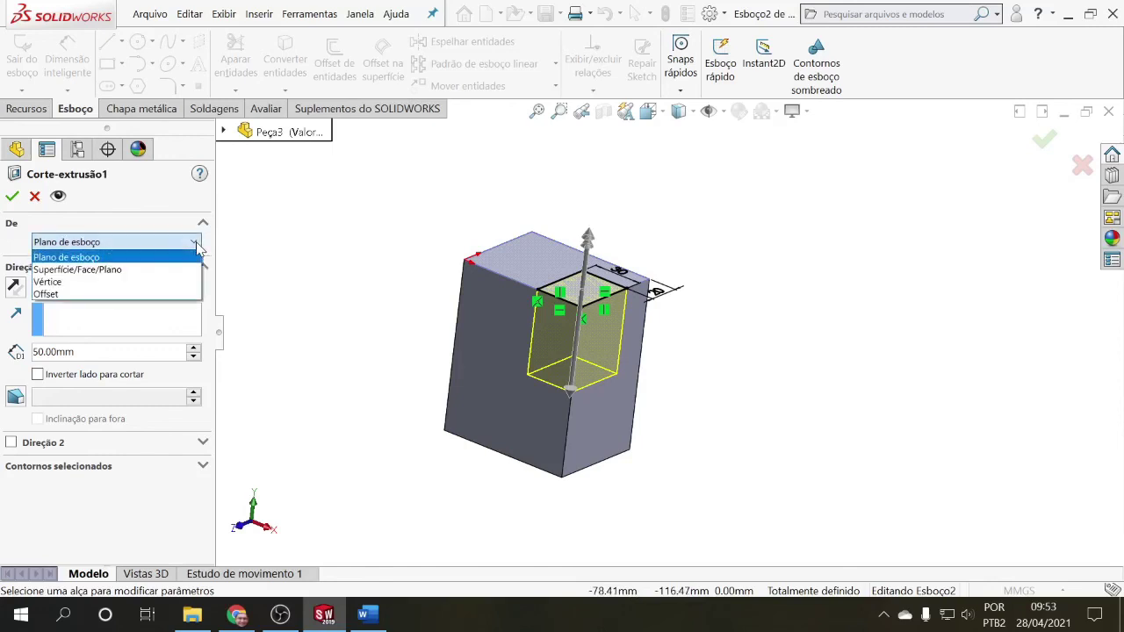
{"action": "left_click", "coordinate": [70, 294]}
{"action": "double_click", "coordinate": [55, 268]}
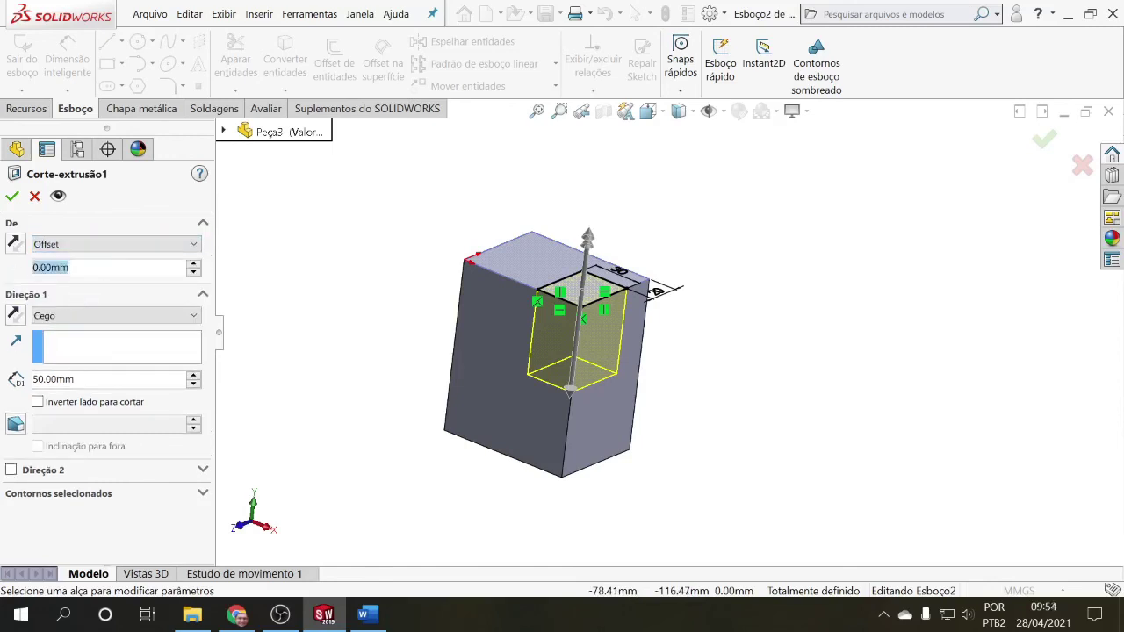
{"action": "left_click", "coordinate": [193, 264]}
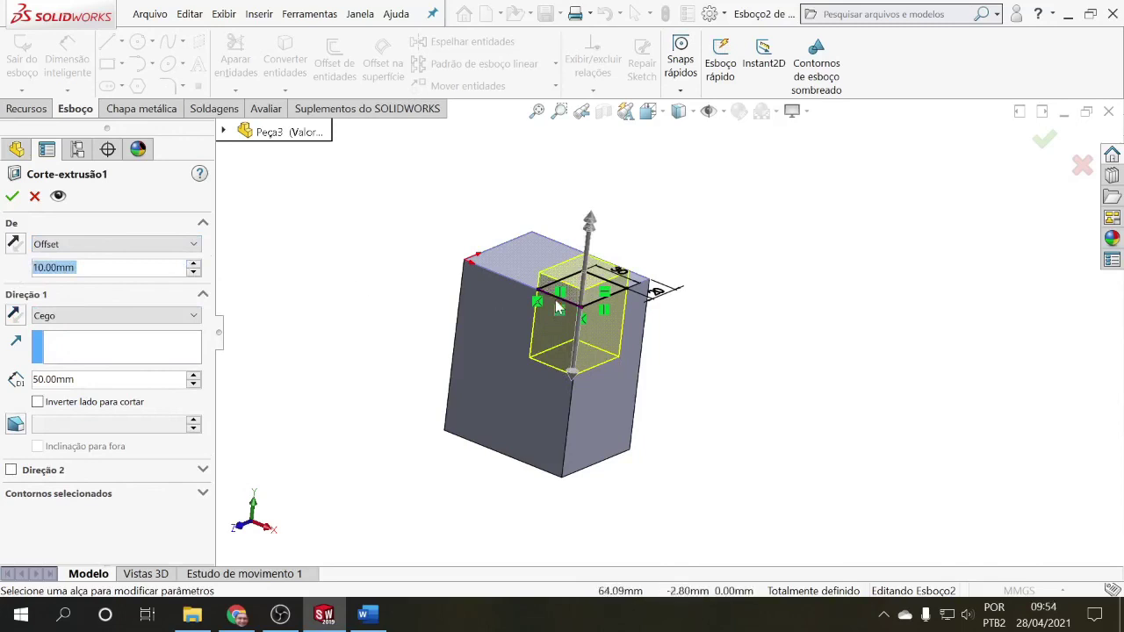
{"action": "left_click", "coordinate": [15, 243]}
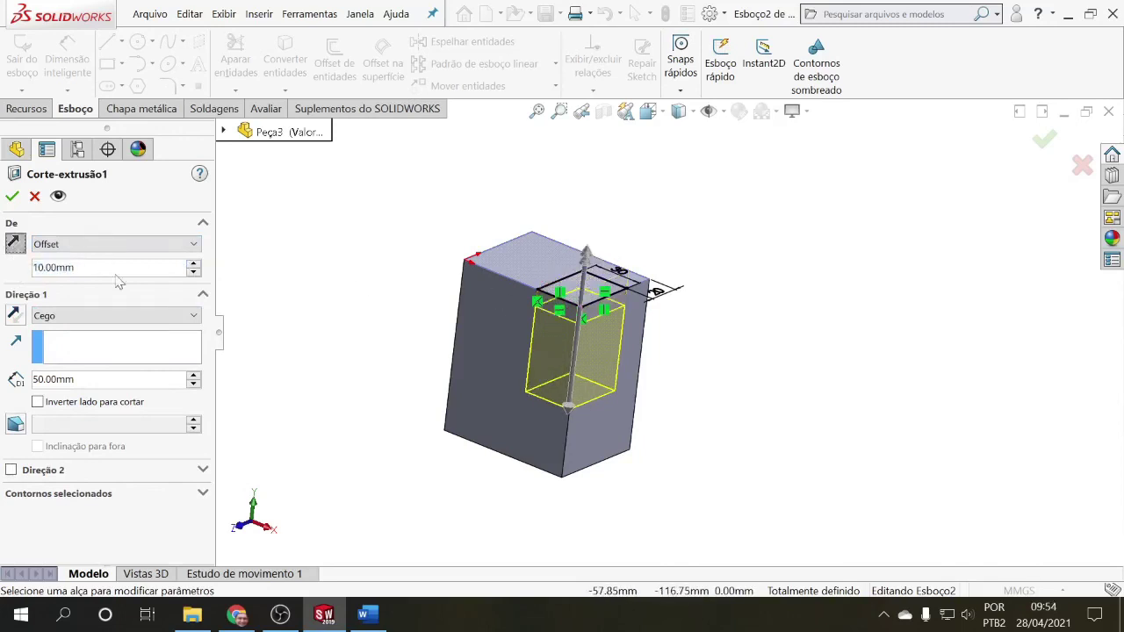
{"action": "middle_click_drag", "start_coordinate": [294, 334], "coordinate": [307, 270]}
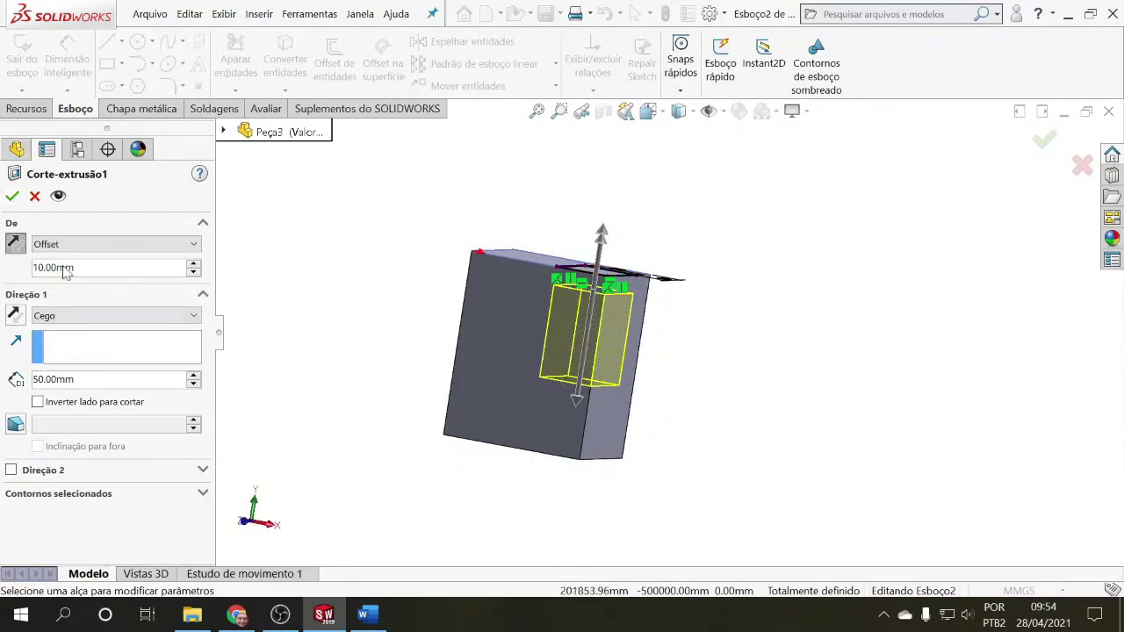
{"action": "left_click", "coordinate": [12, 195]}
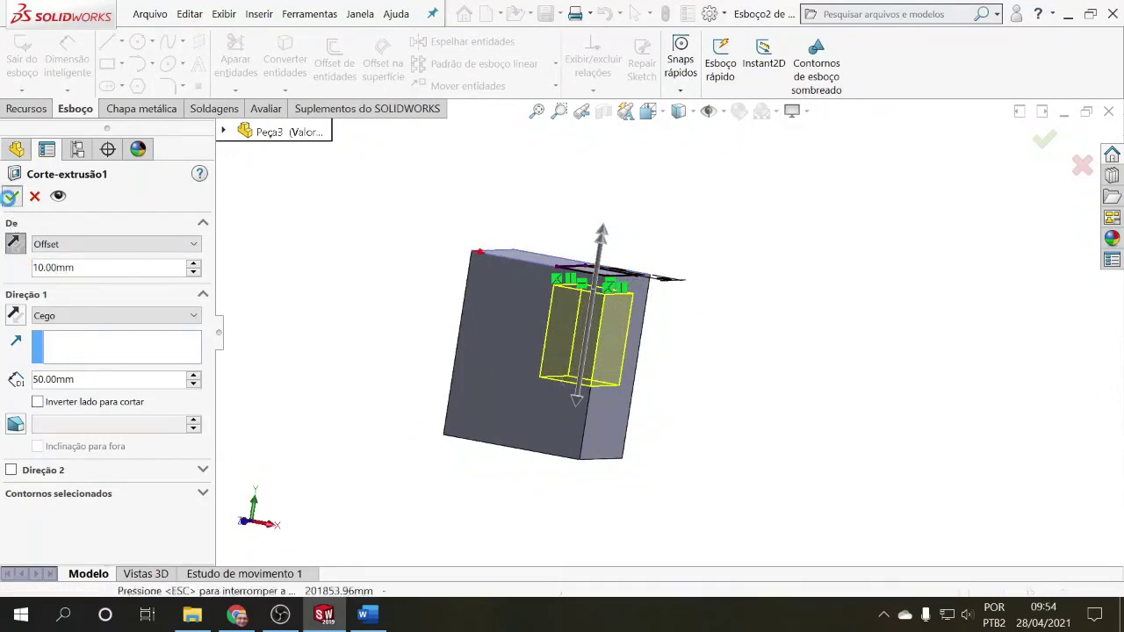
{"action": "middle_click_drag", "start_coordinate": [315, 325], "coordinate": [501, 351]}
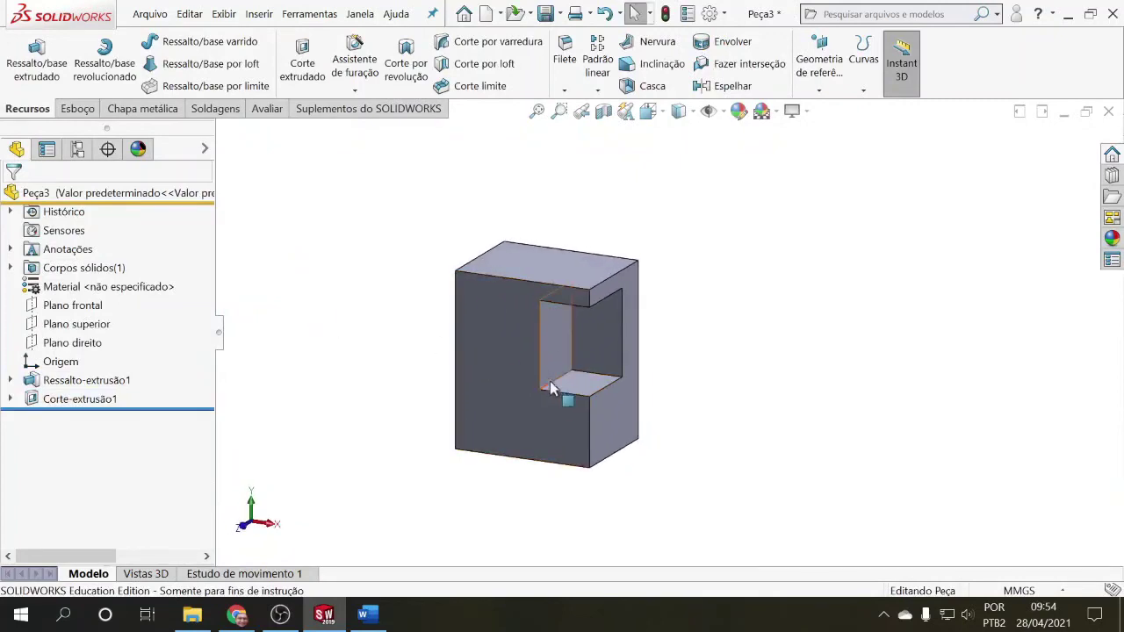